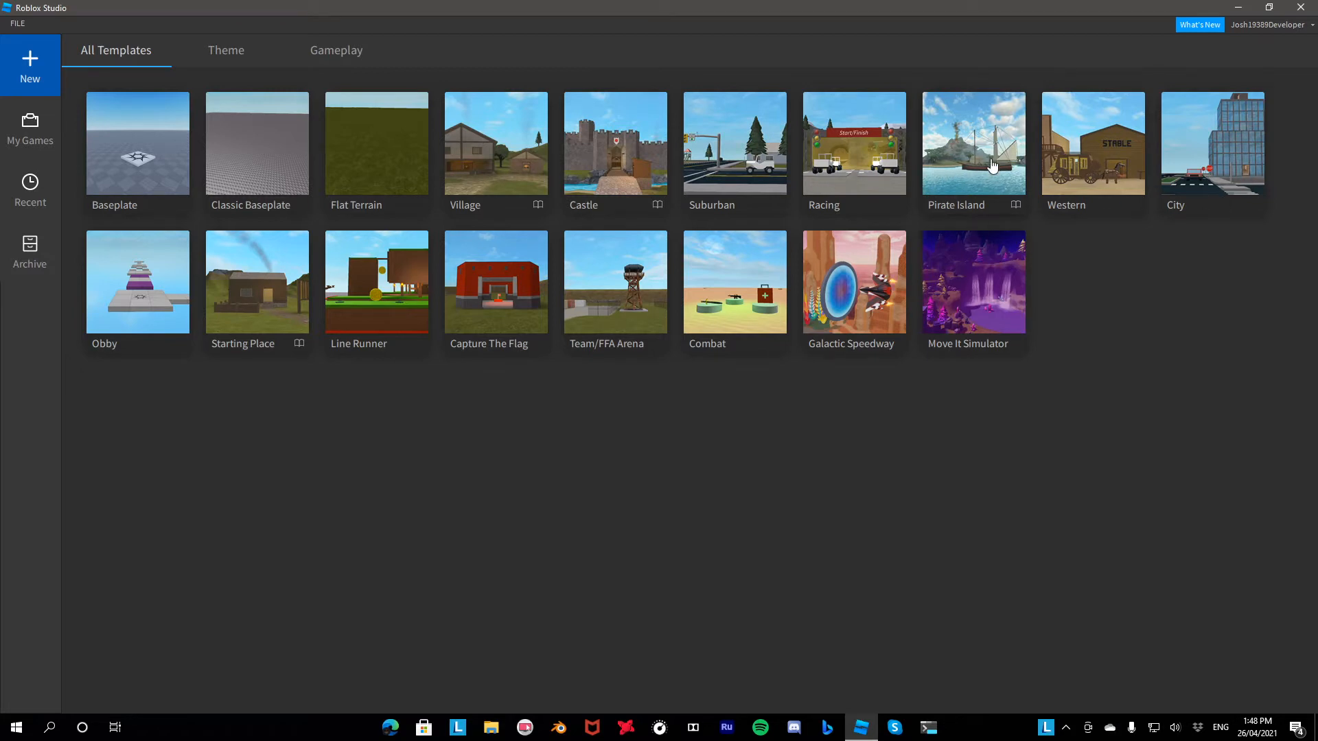
Create a place from the Pirate Island template and emulate the HD 1080 device (1920 x 1080) in the viewport
left_click(981, 179)
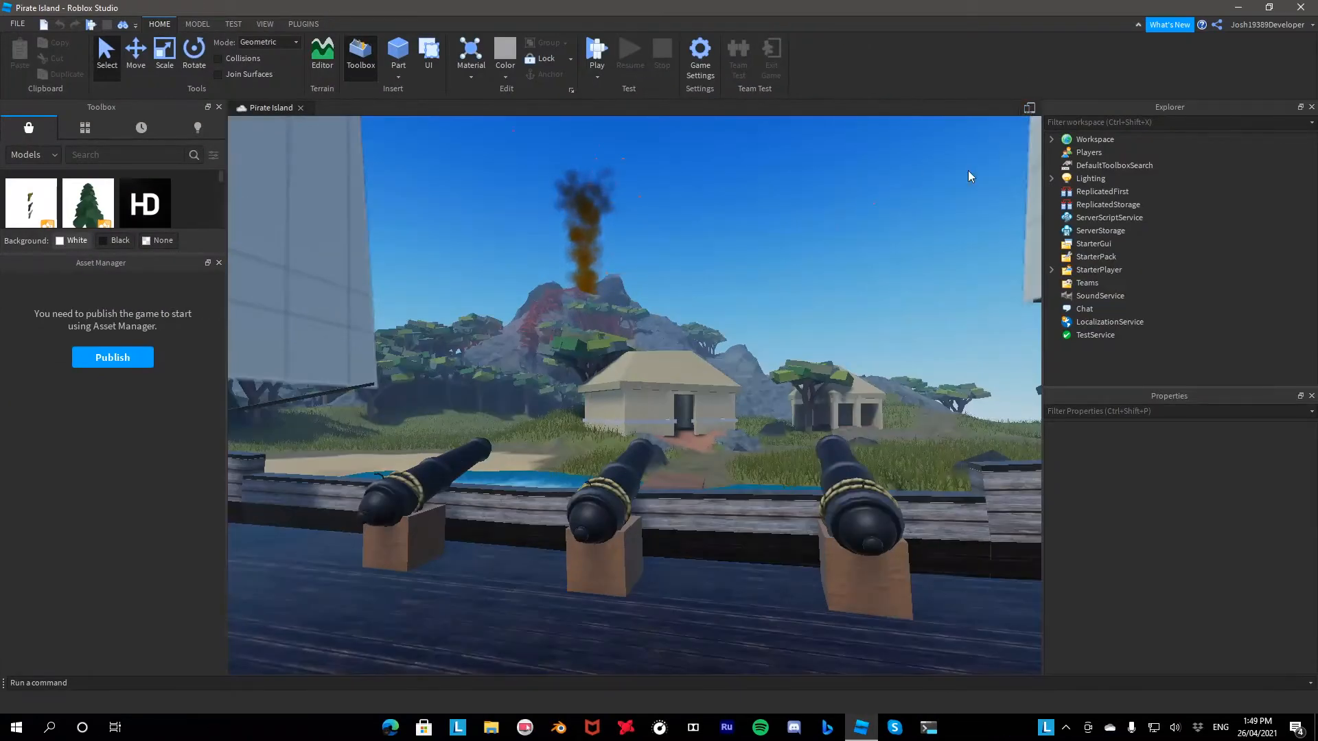
left_click(1029, 107)
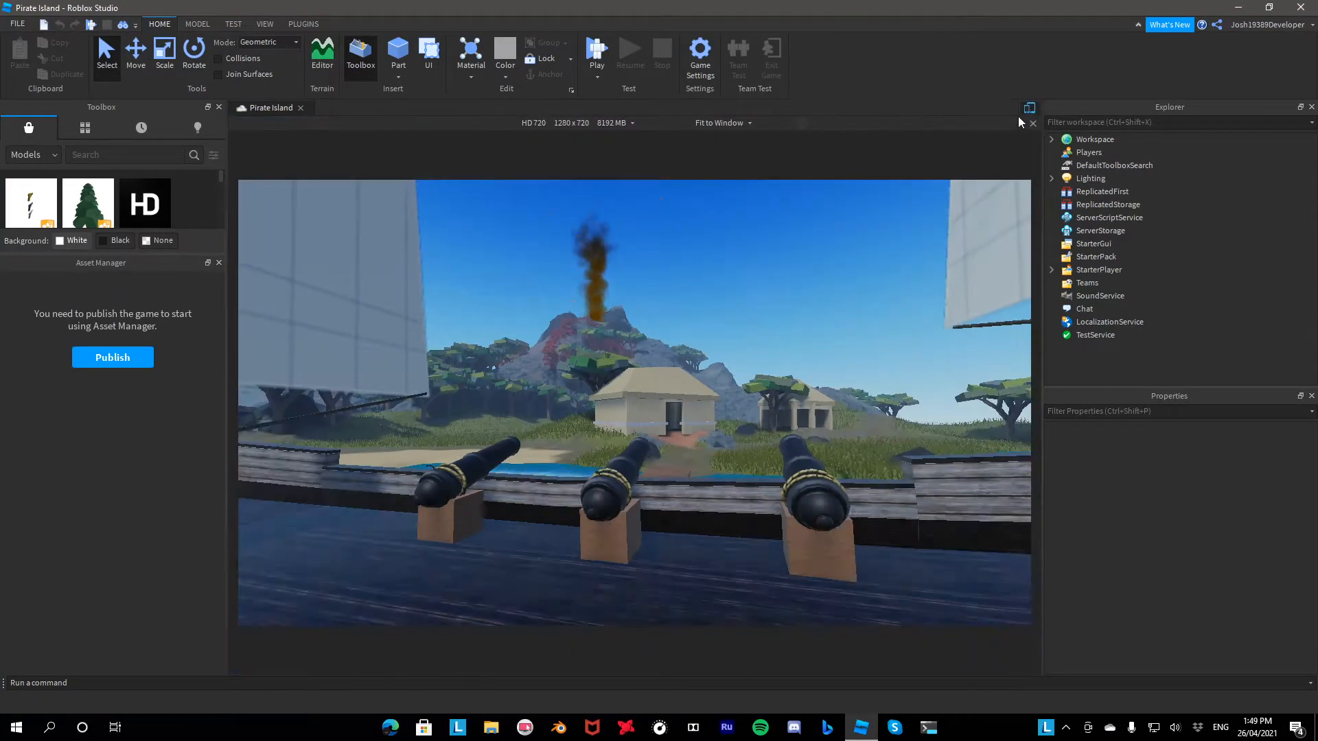
left_click(580, 121)
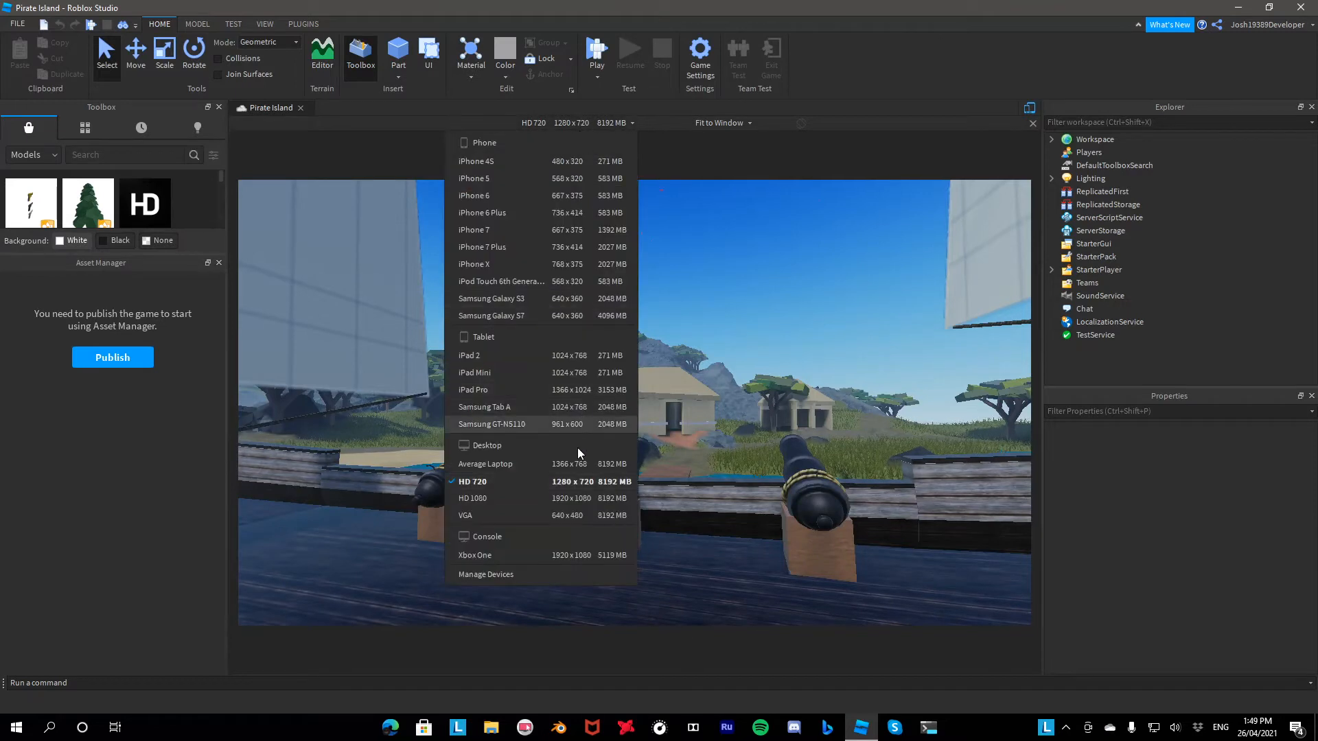
left_click(576, 498)
left_click(733, 123)
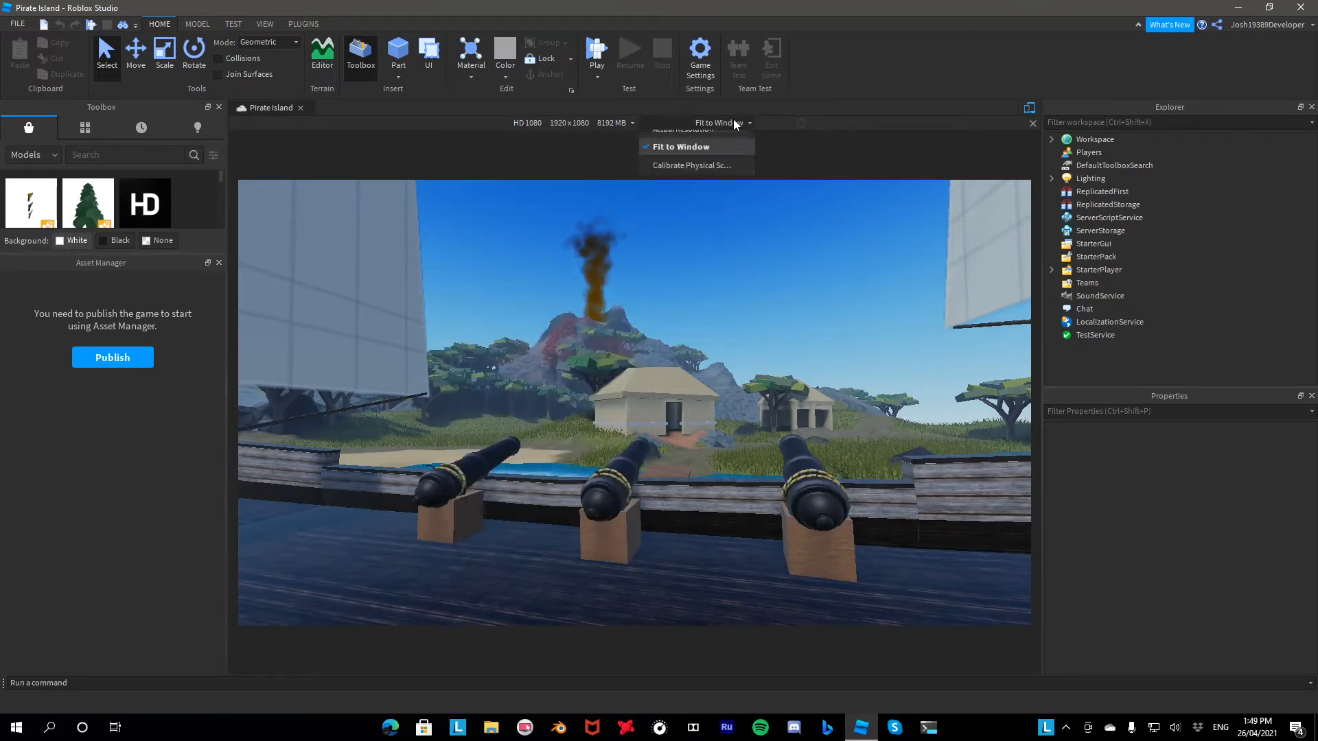
left_click(733, 176)
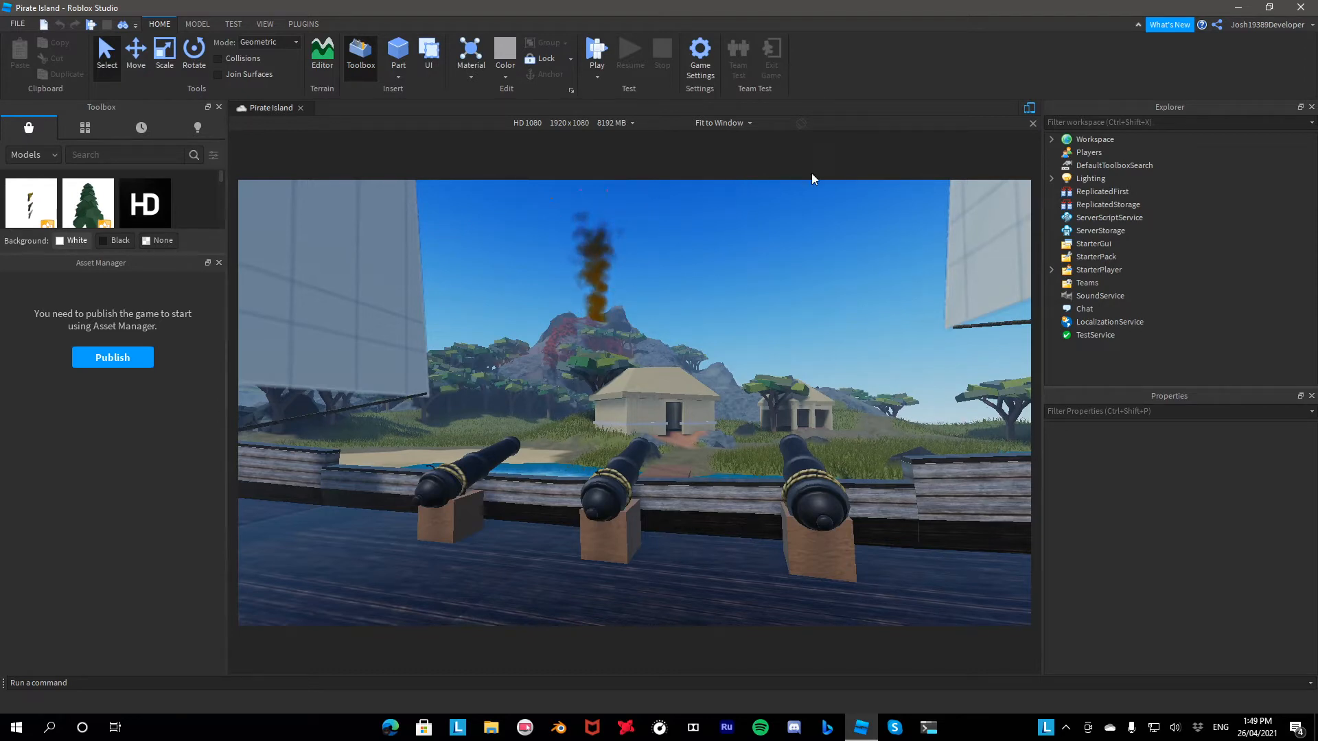
Add a ScreenGui to StarterGui and insert a Frame inside it
left_click(1059, 245)
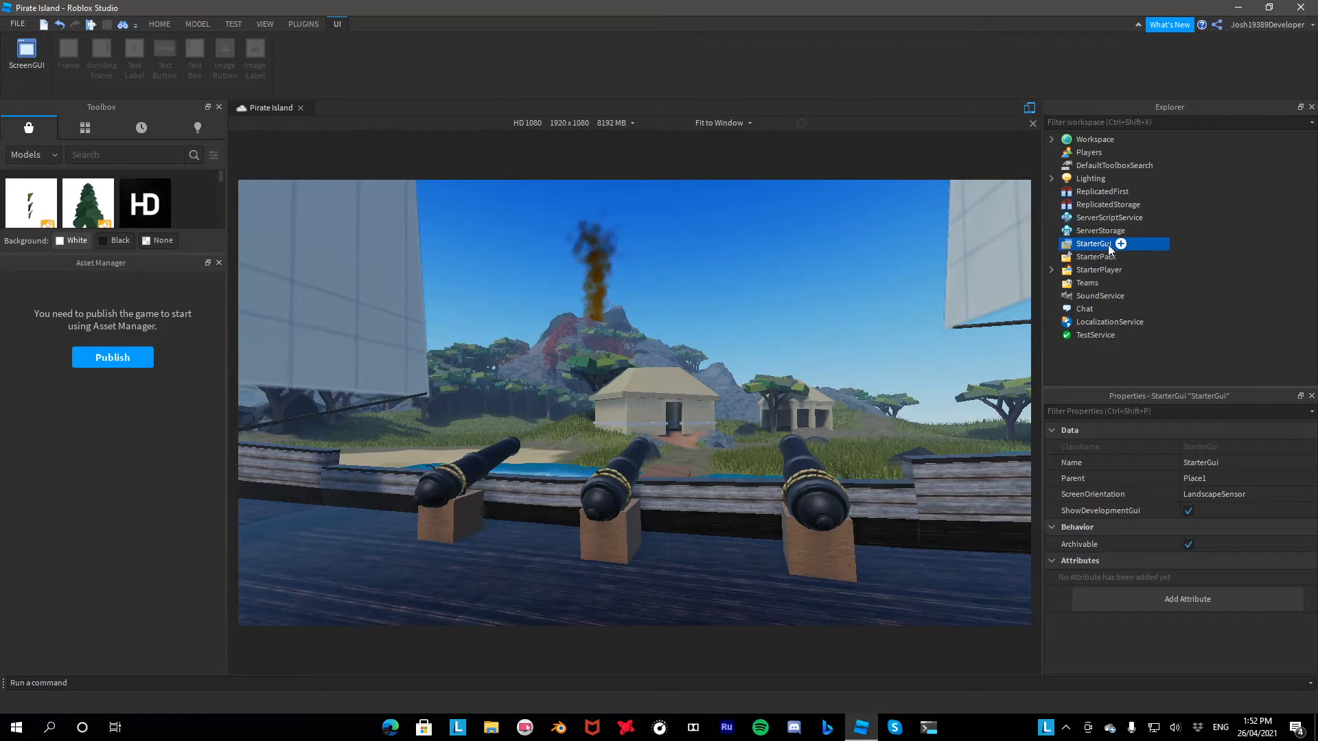
left_click(1121, 244)
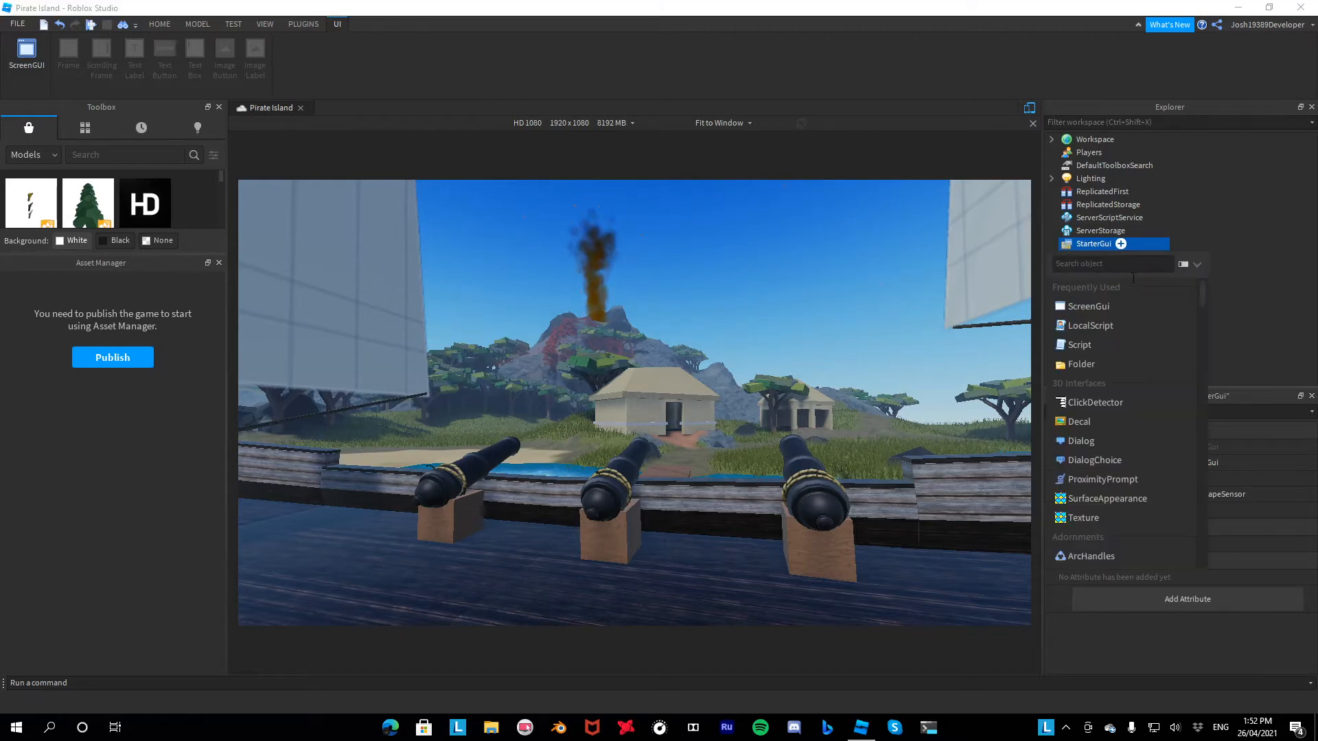
left_click(1118, 312)
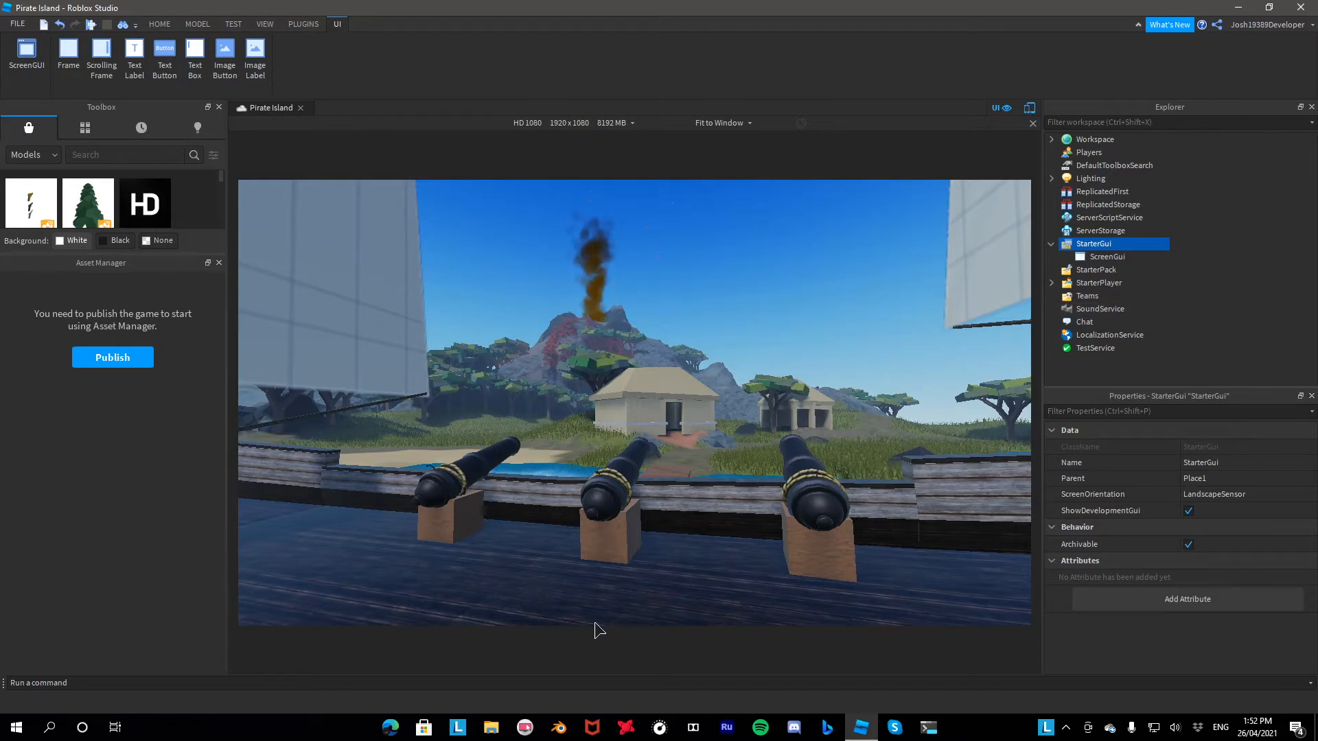
mouse_move(1129, 258)
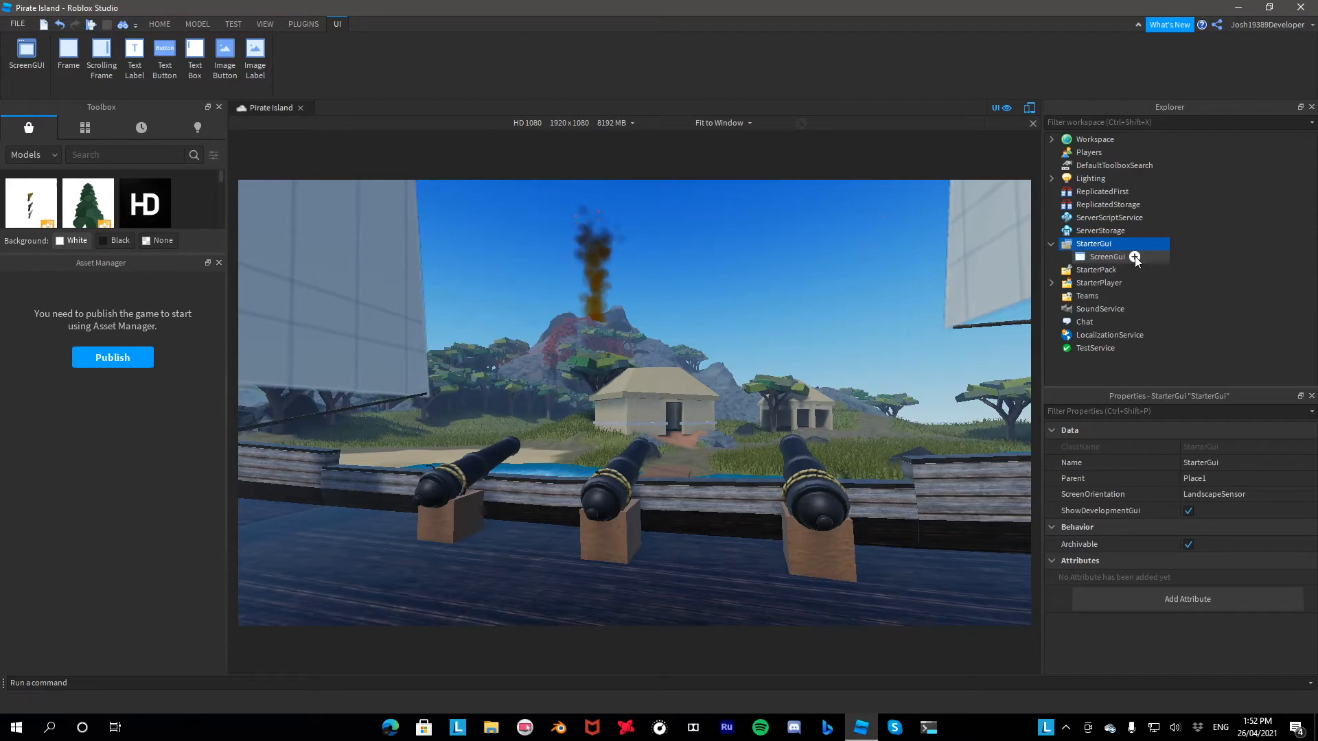
left_click(1135, 258)
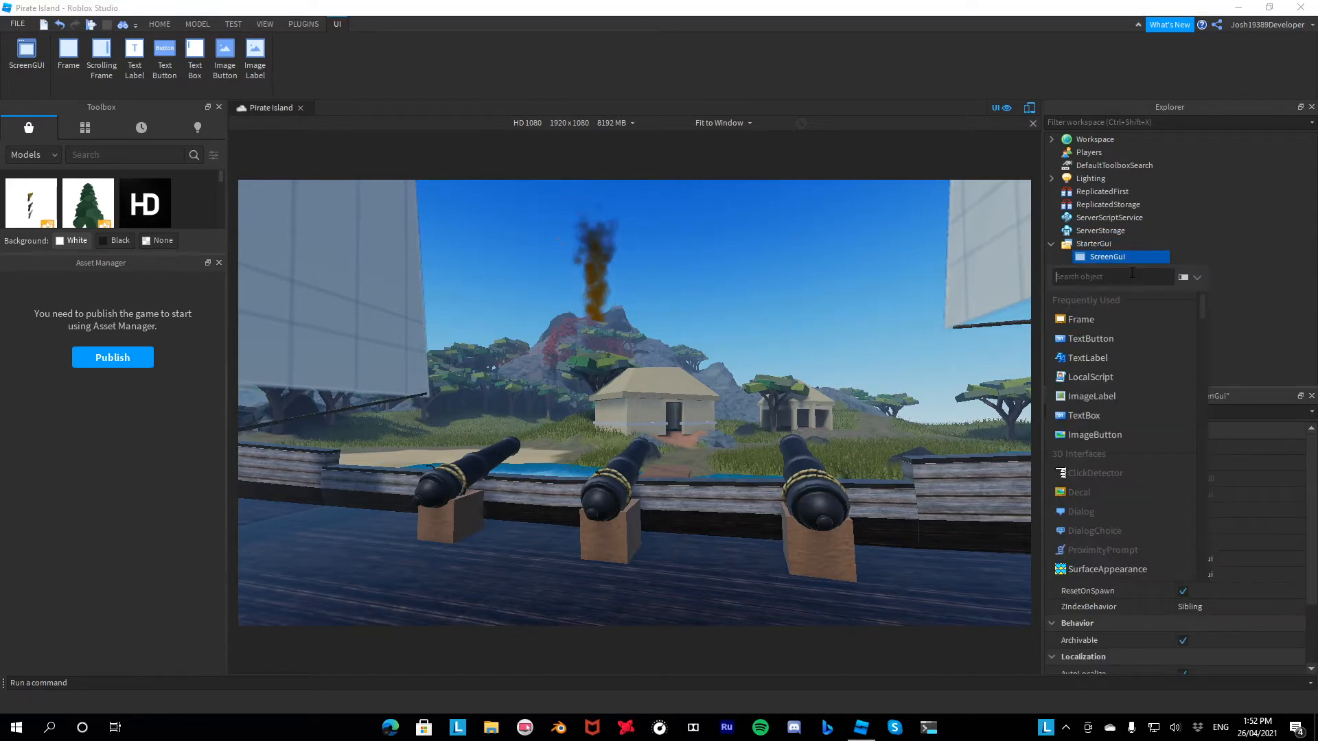
left_click(1122, 325)
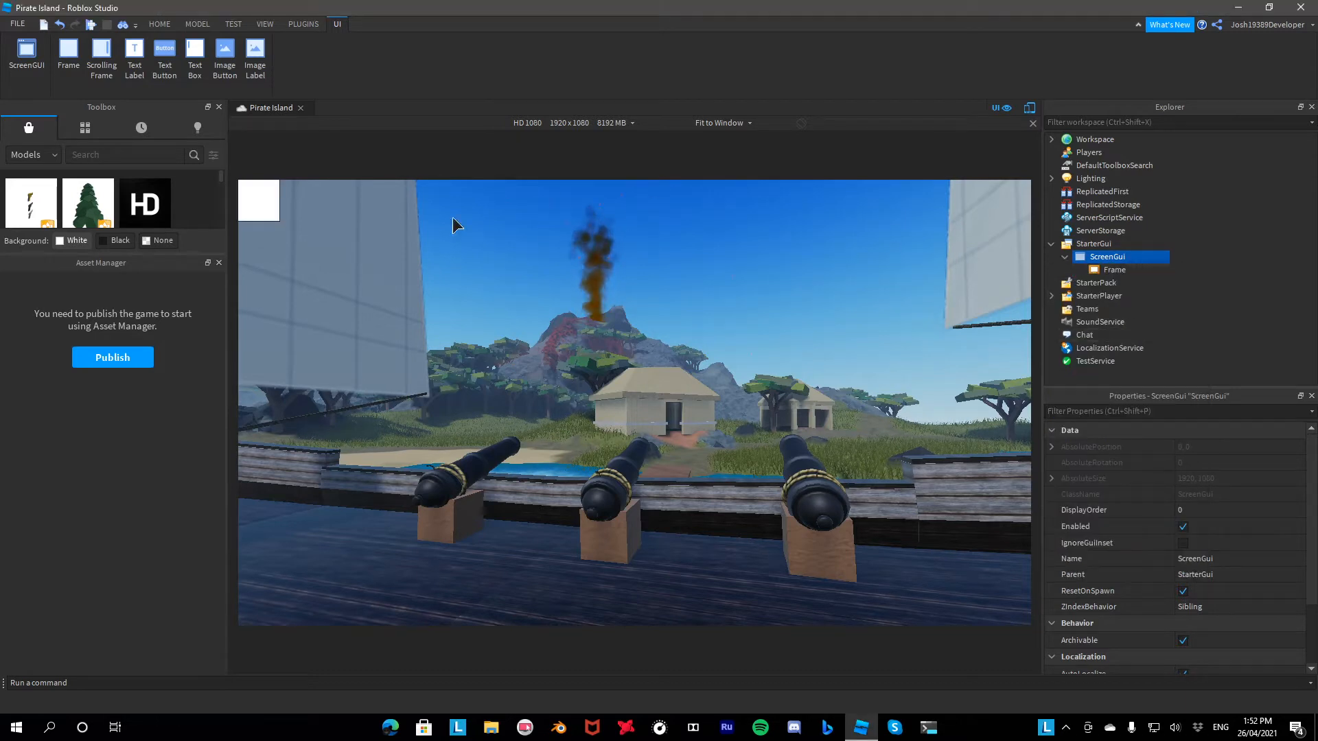
Enlarge the Frame to about 1344 x 738 pixels and place it at the centre of the emulated screen
left_click_drag(265, 204, 886, 600)
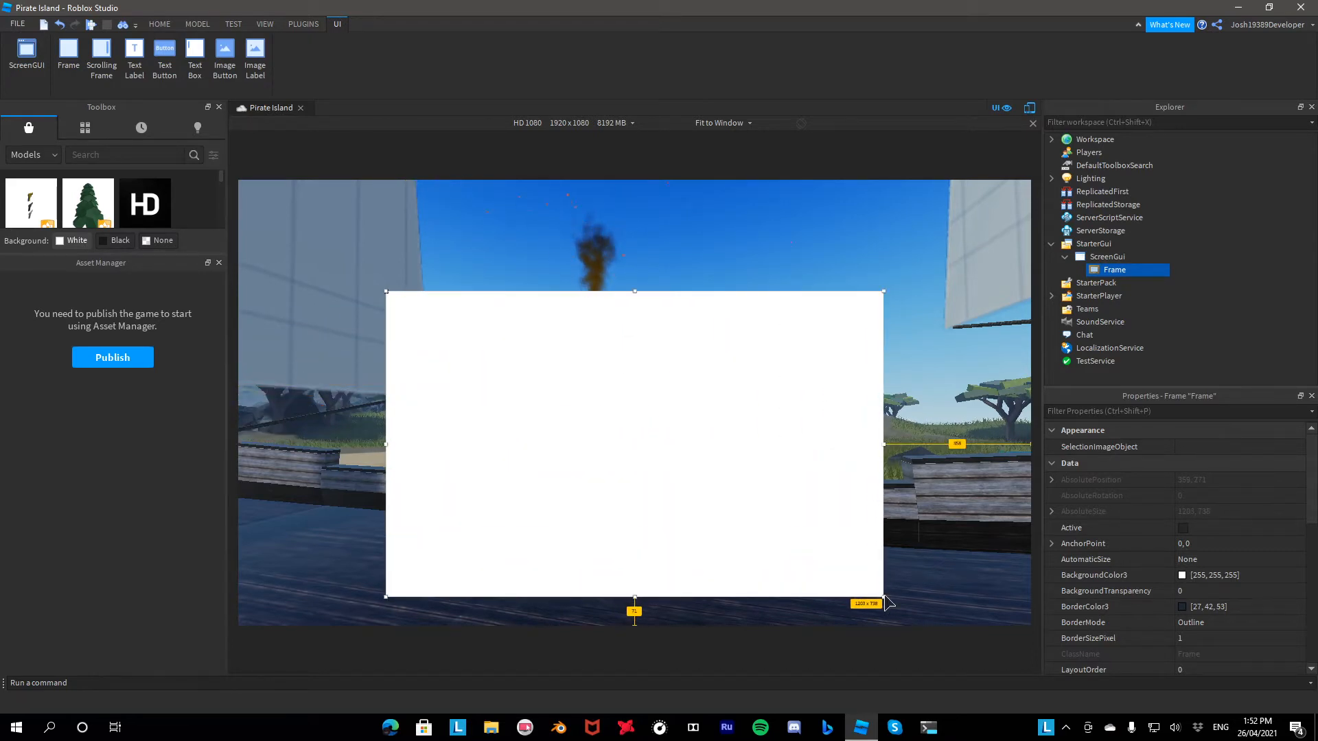
left_click(886, 603)
scroll(1123, 220, "down", 5)
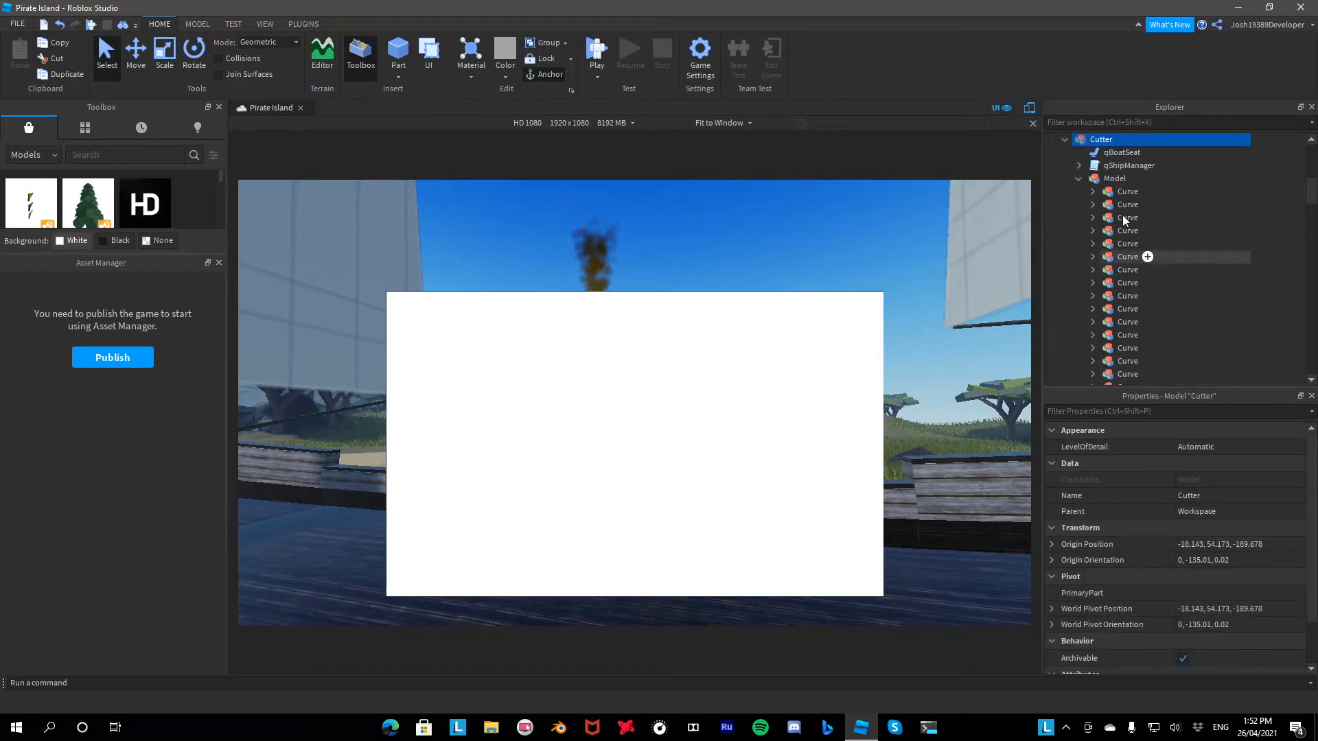
left_click(1065, 140)
left_click(1113, 335)
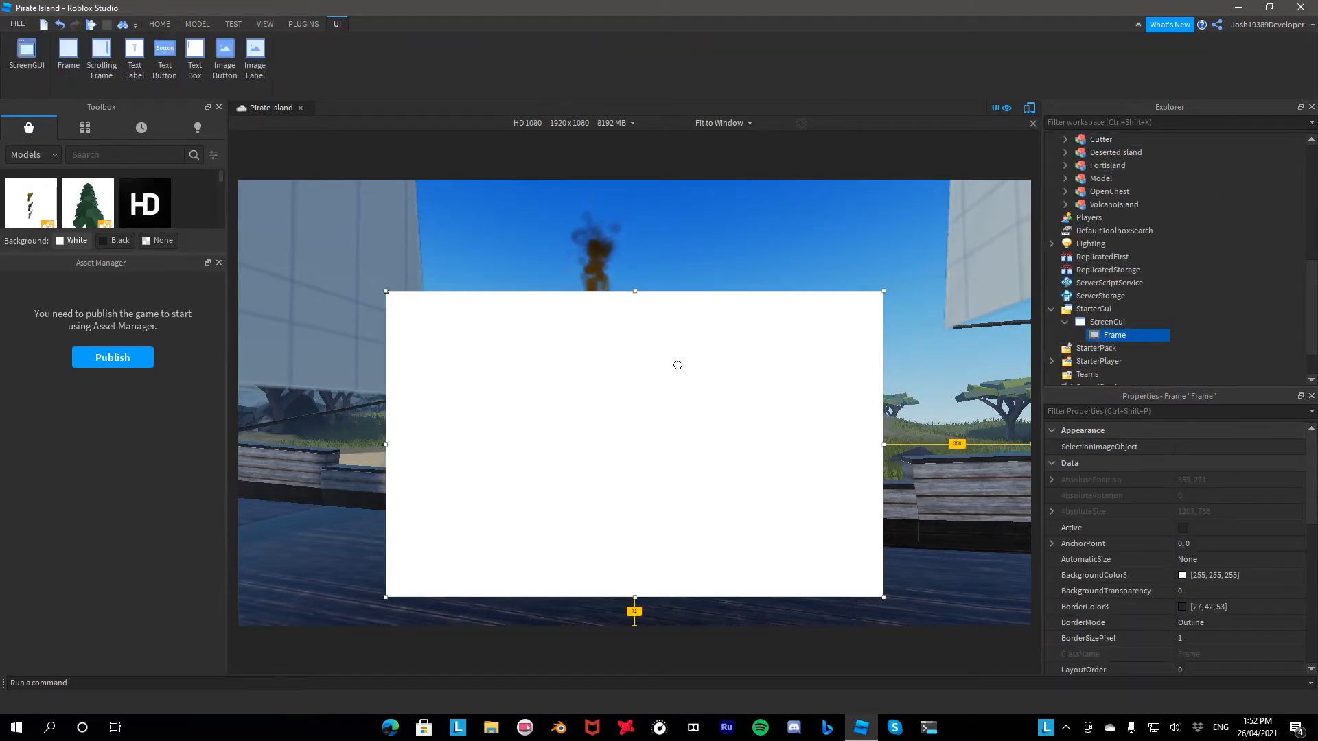
left_click_drag(680, 364, 680, 346)
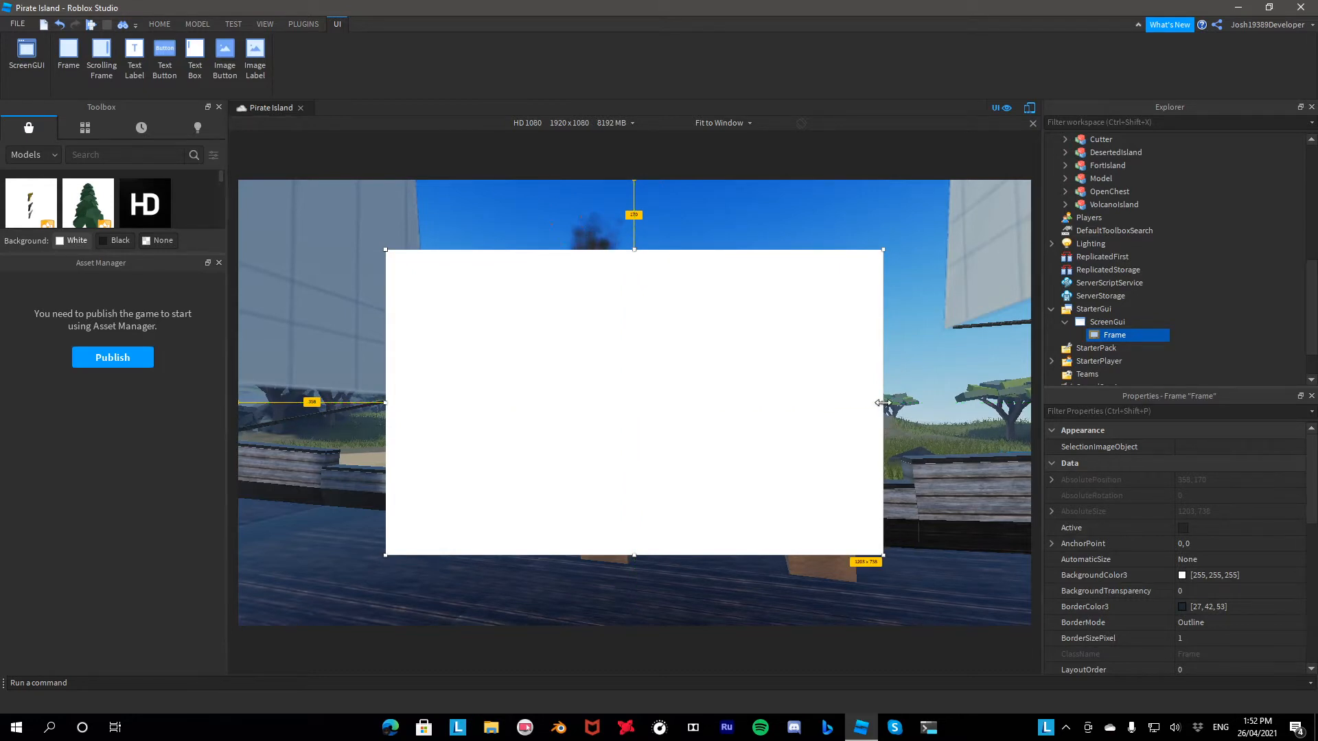
left_click_drag(882, 403, 912, 403)
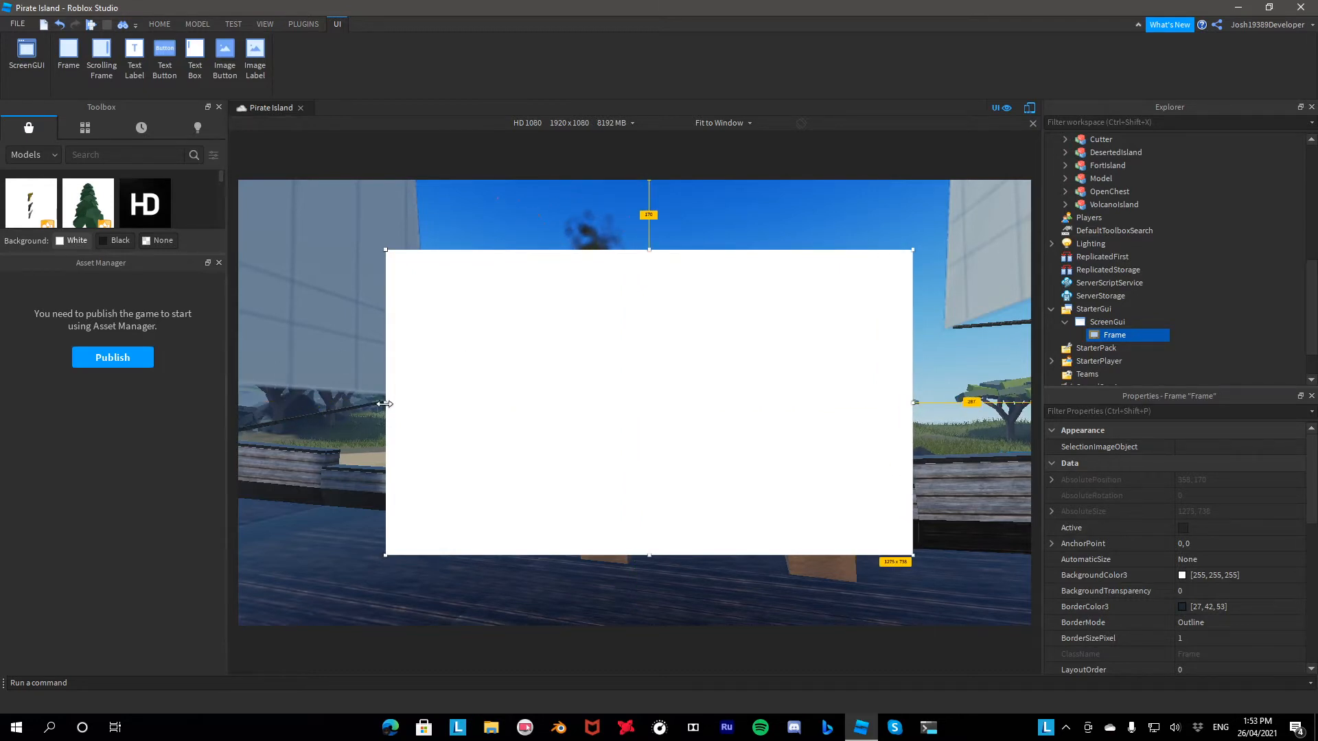
left_click_drag(385, 404, 358, 411)
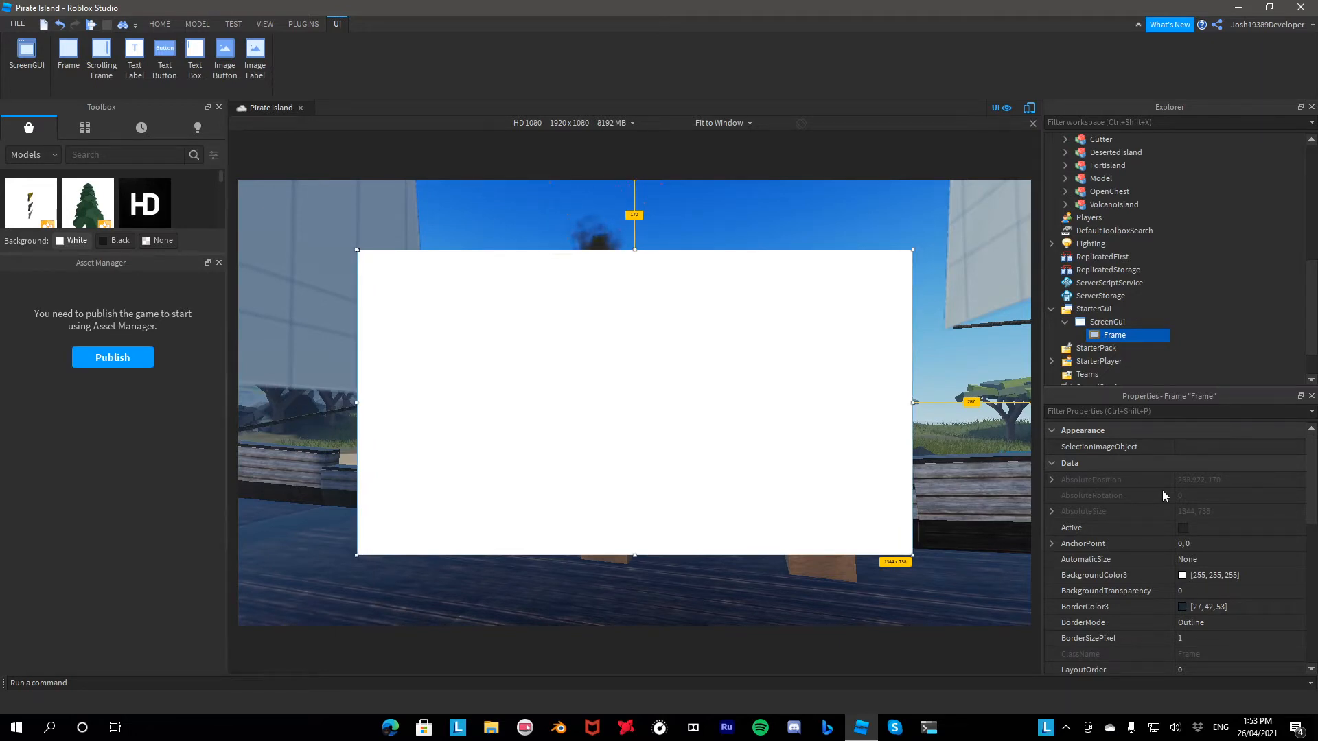
Set the Frame's BackgroundTransparency to 1
left_click(1214, 591)
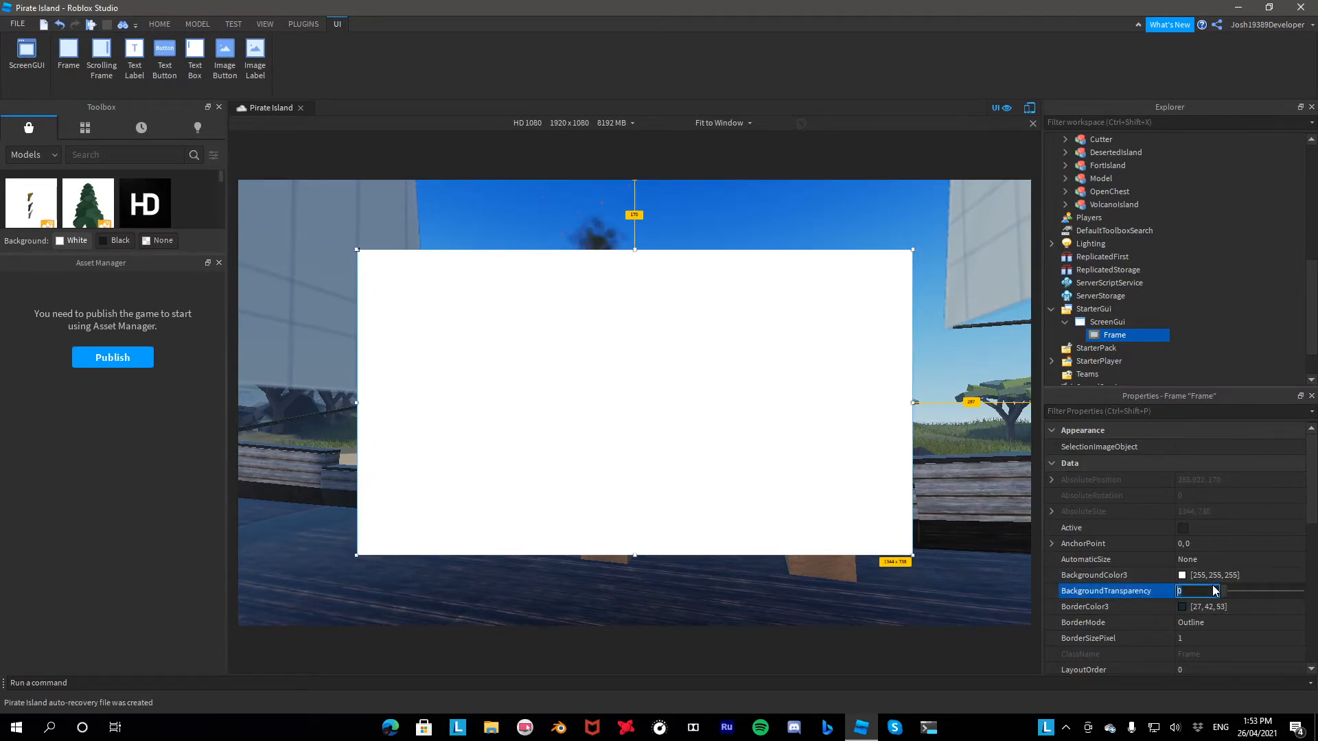
mouse_move(1095, 337)
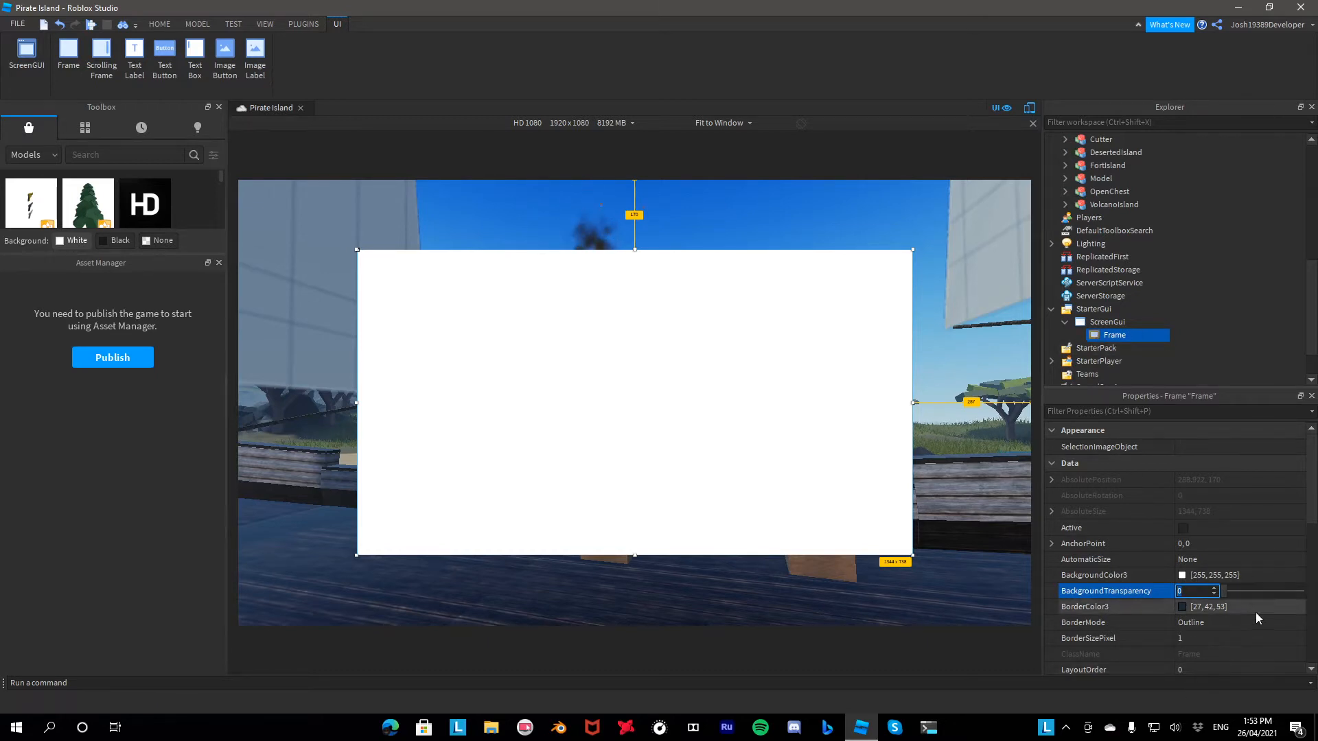
left_click_drag(1225, 594, 1302, 591)
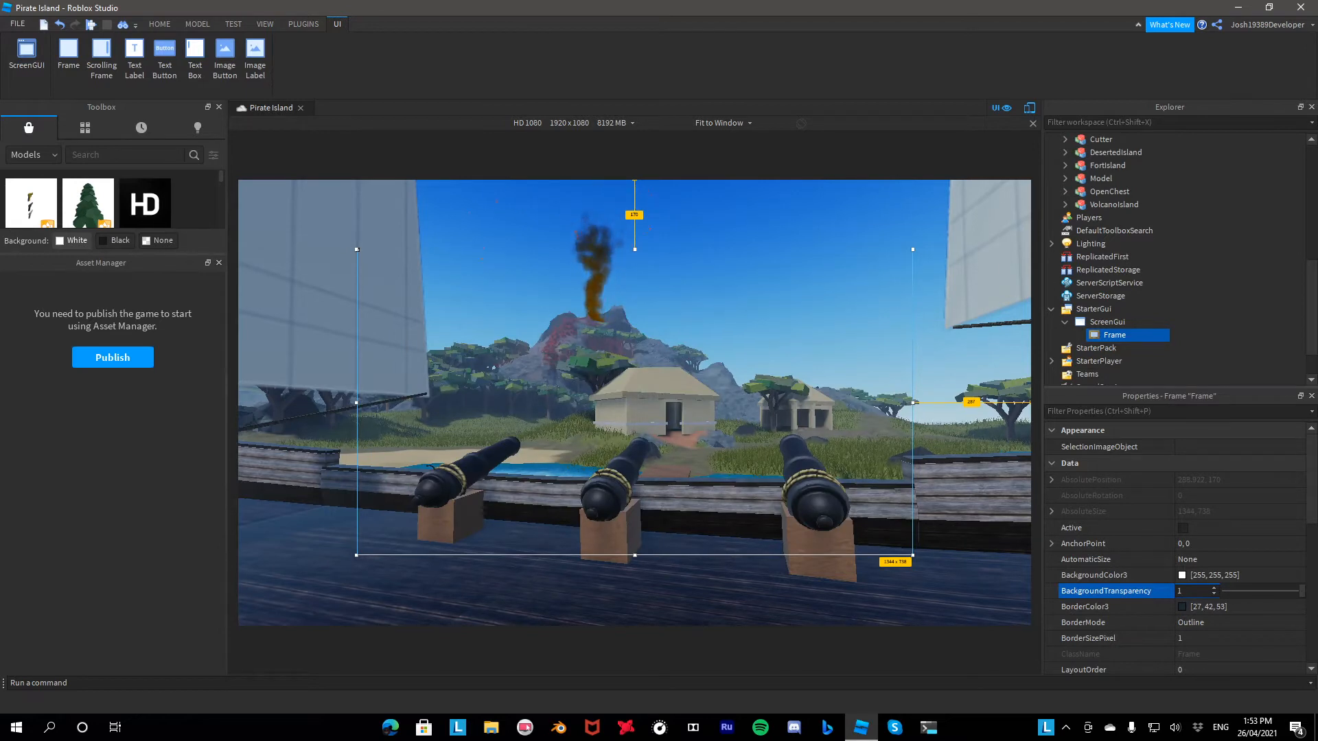
Use AutoScale Lite to add an aspect ratio constraint to the Frame and convert its position and size to Scale
left_click(304, 24)
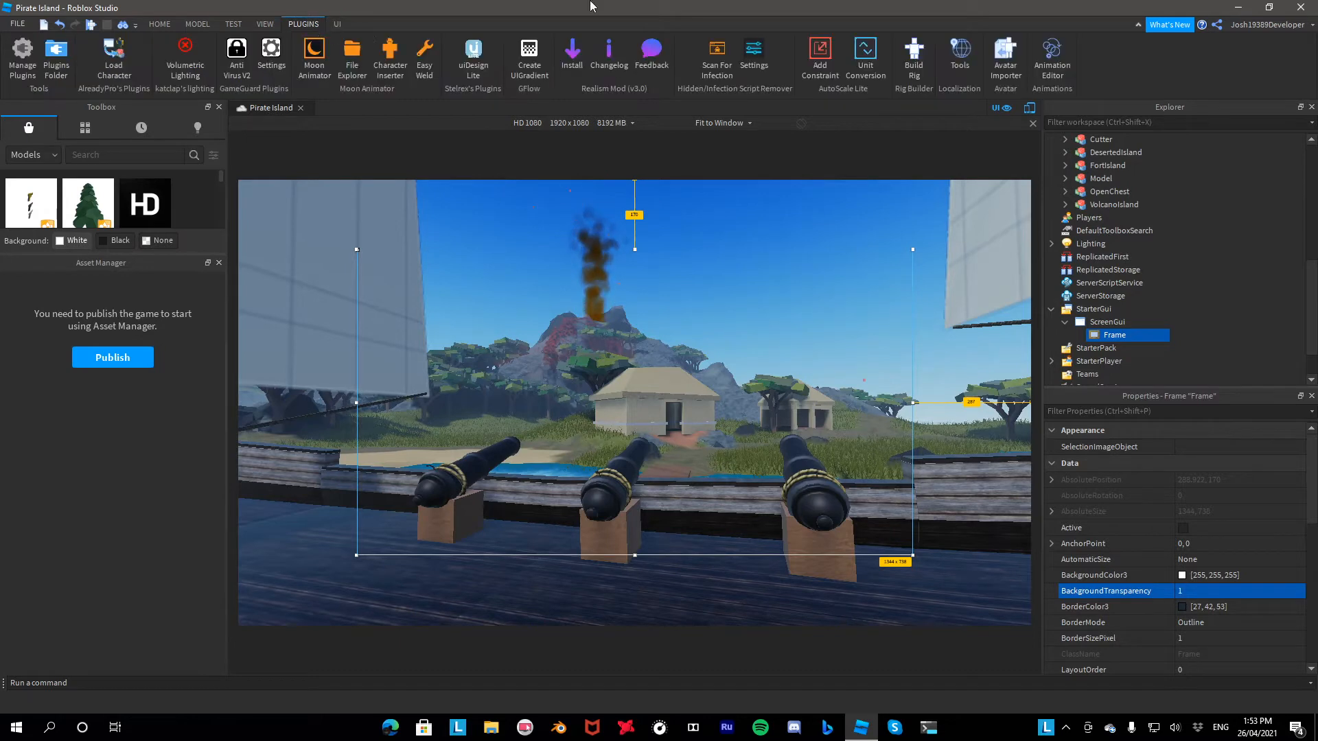
left_click(824, 52)
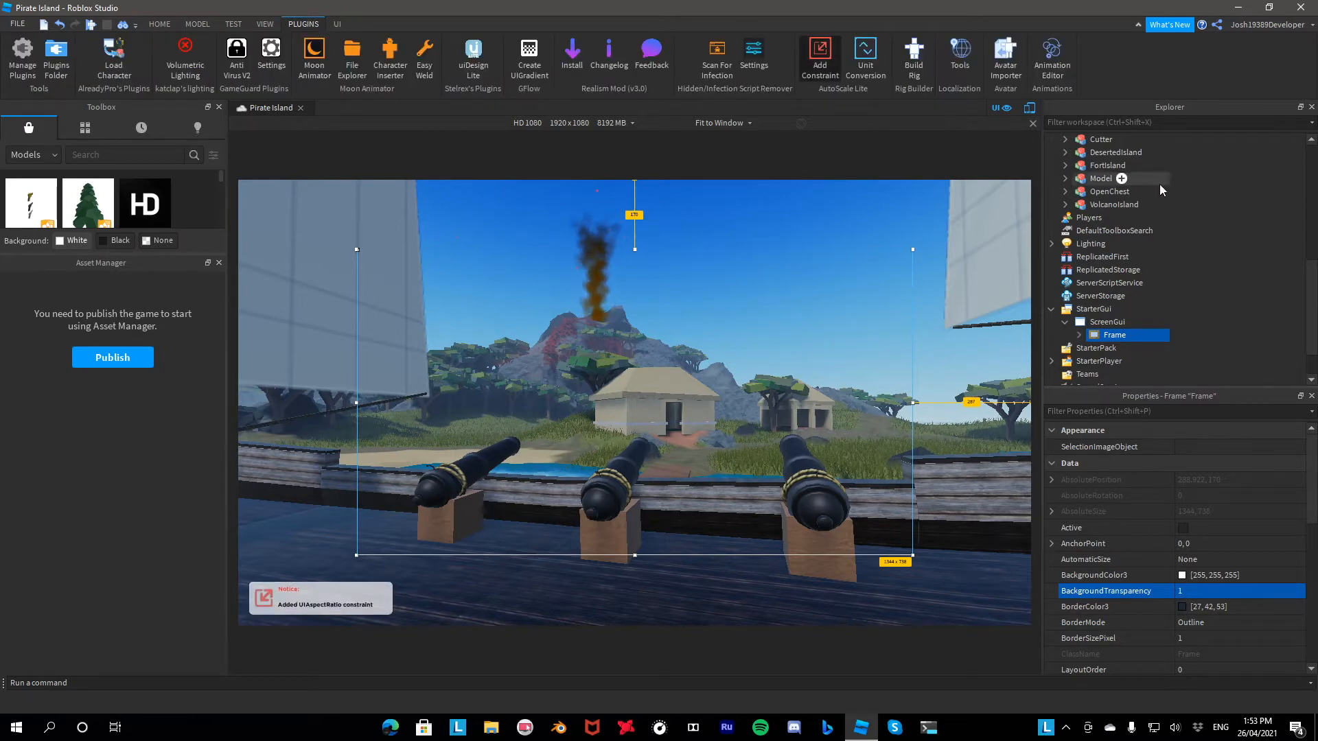
left_click(885, 70)
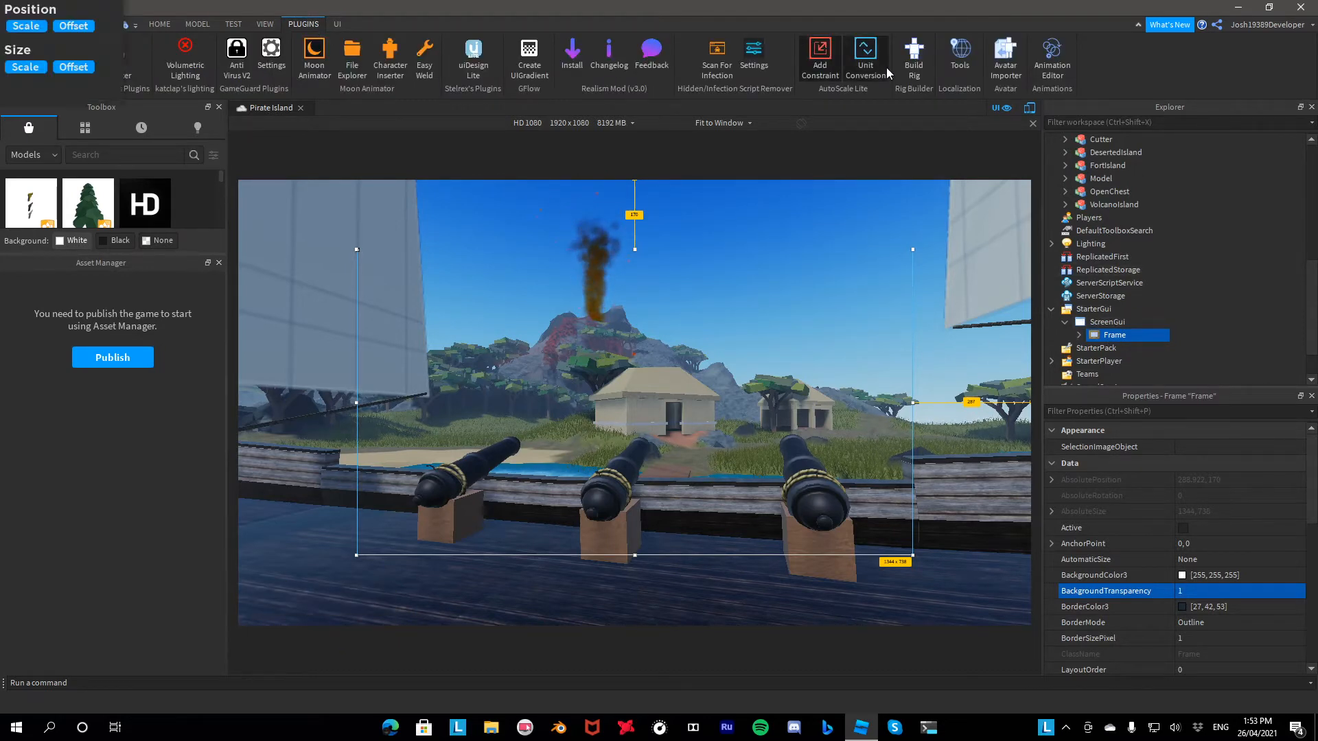
left_click(27, 26)
left_click(39, 68)
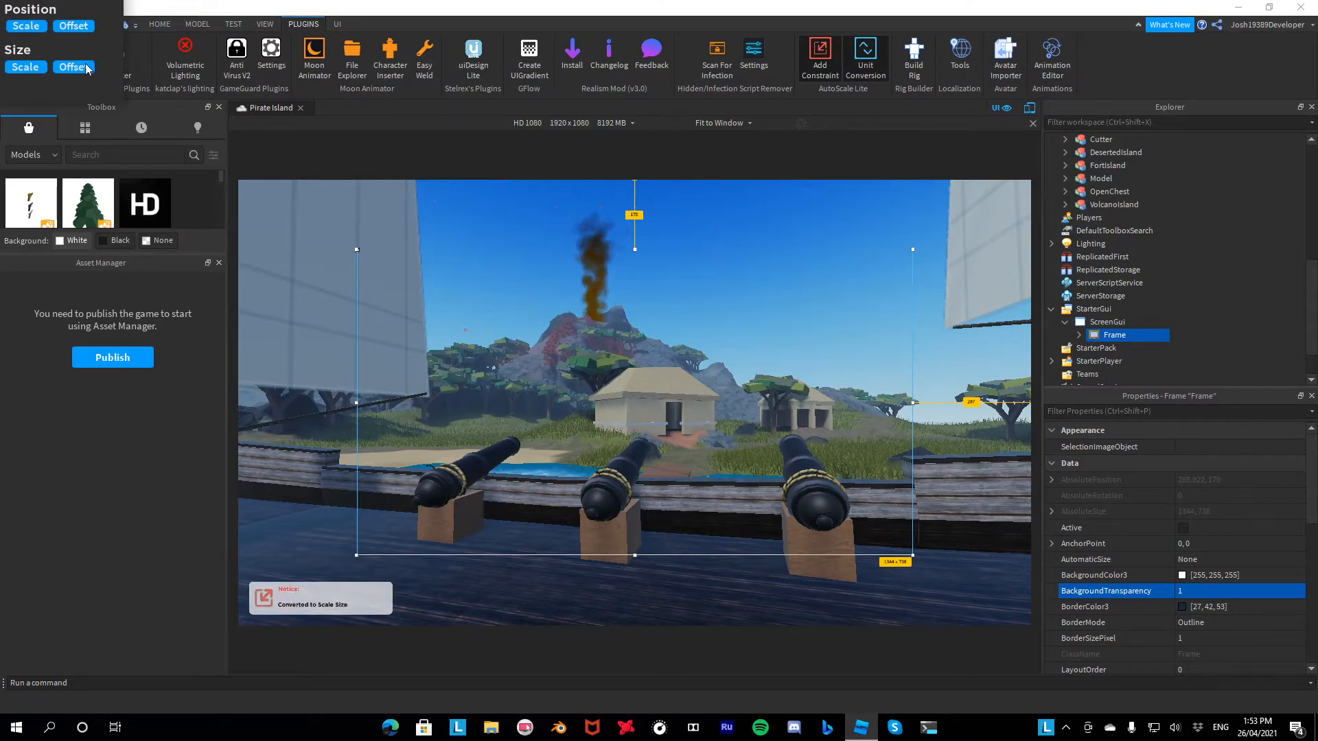
left_click(151, 25)
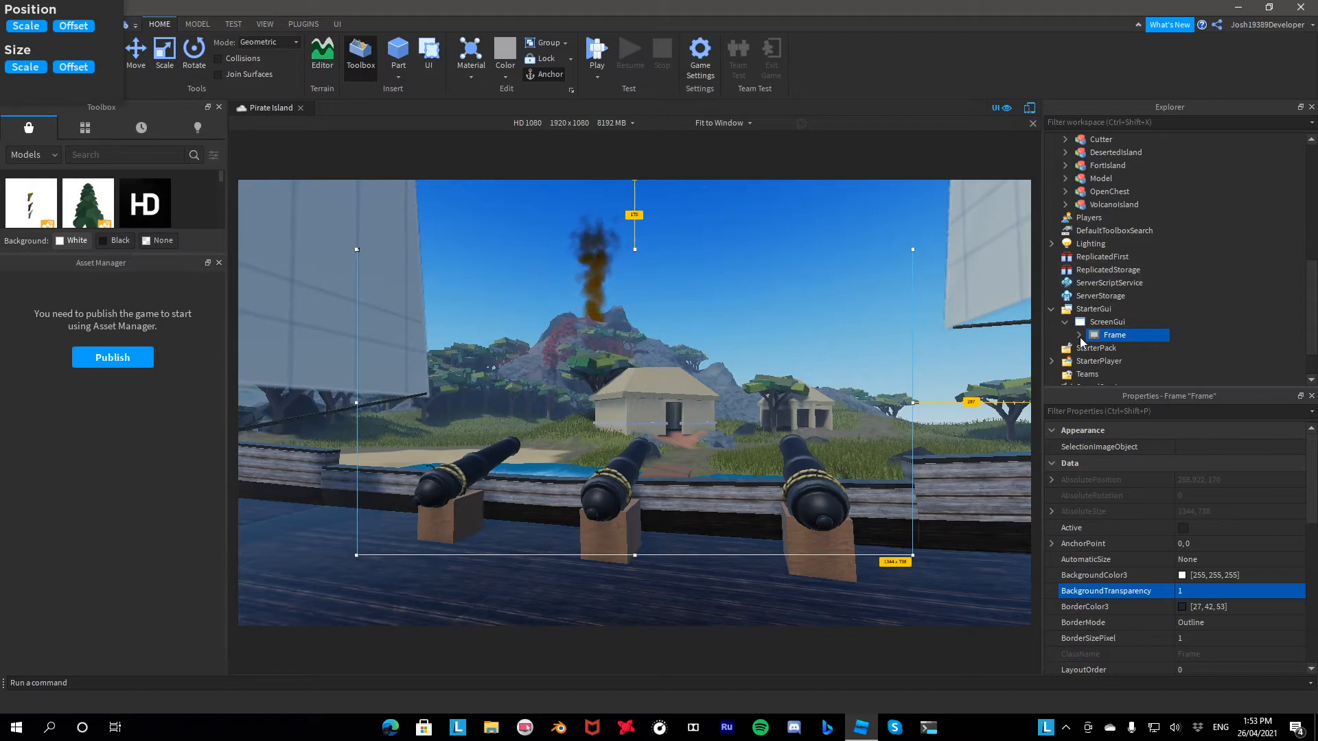
mouse_move(1117, 338)
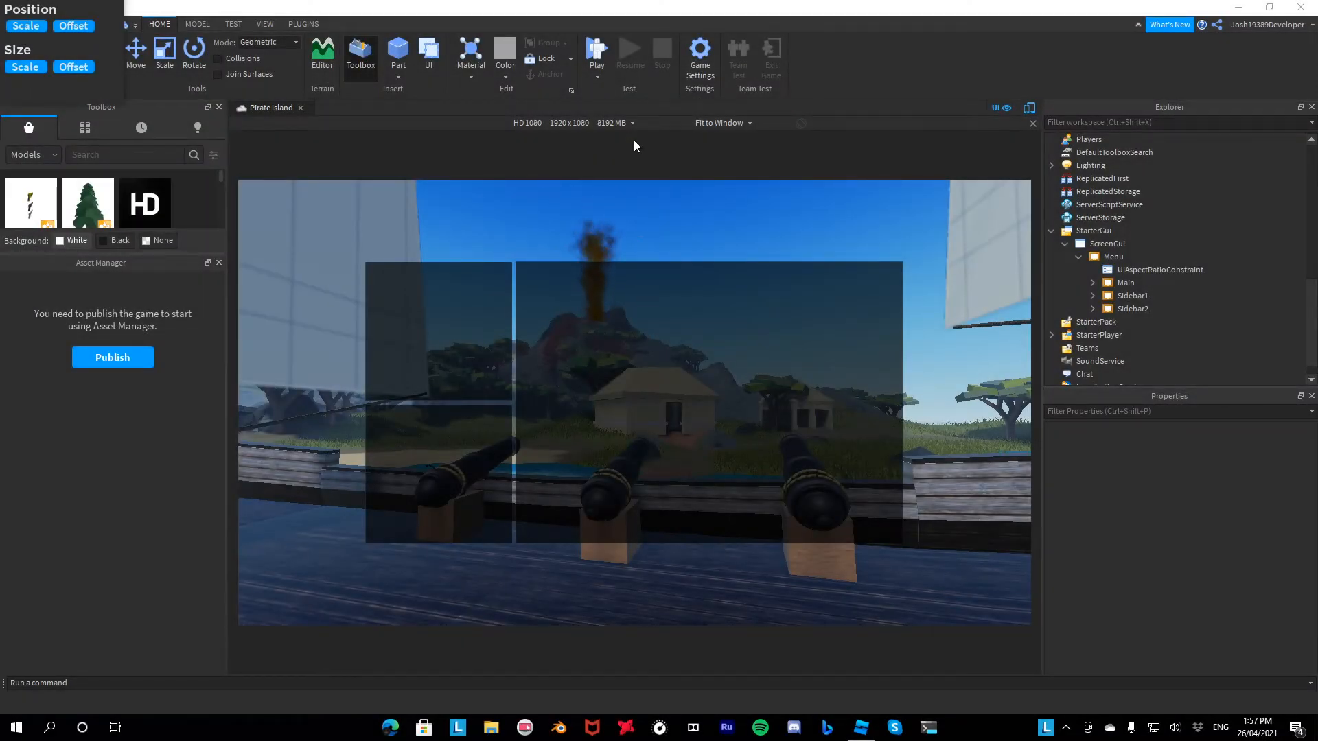
Insert a new Part into the Workspace with the view over the island
right_click_drag(719, 229, 719, 230)
scroll(1067, 243, "up", 10)
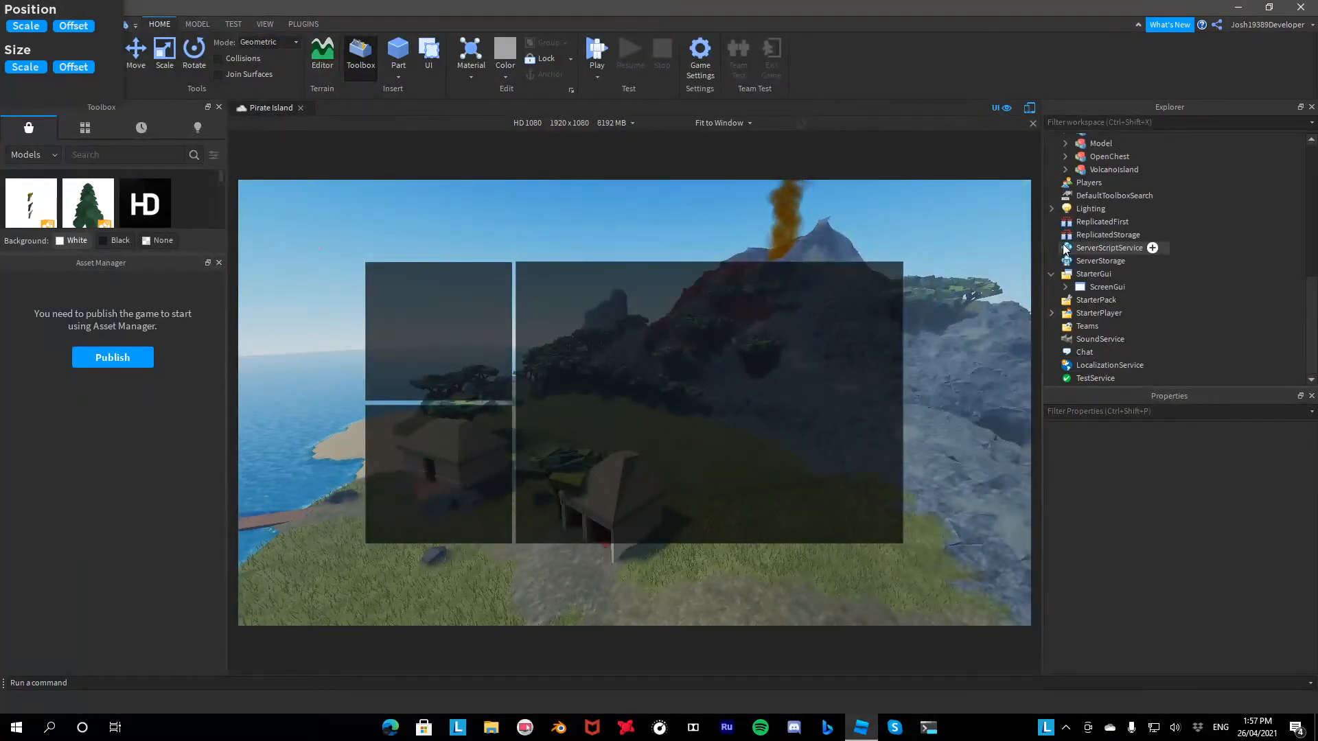
left_click(1092, 139)
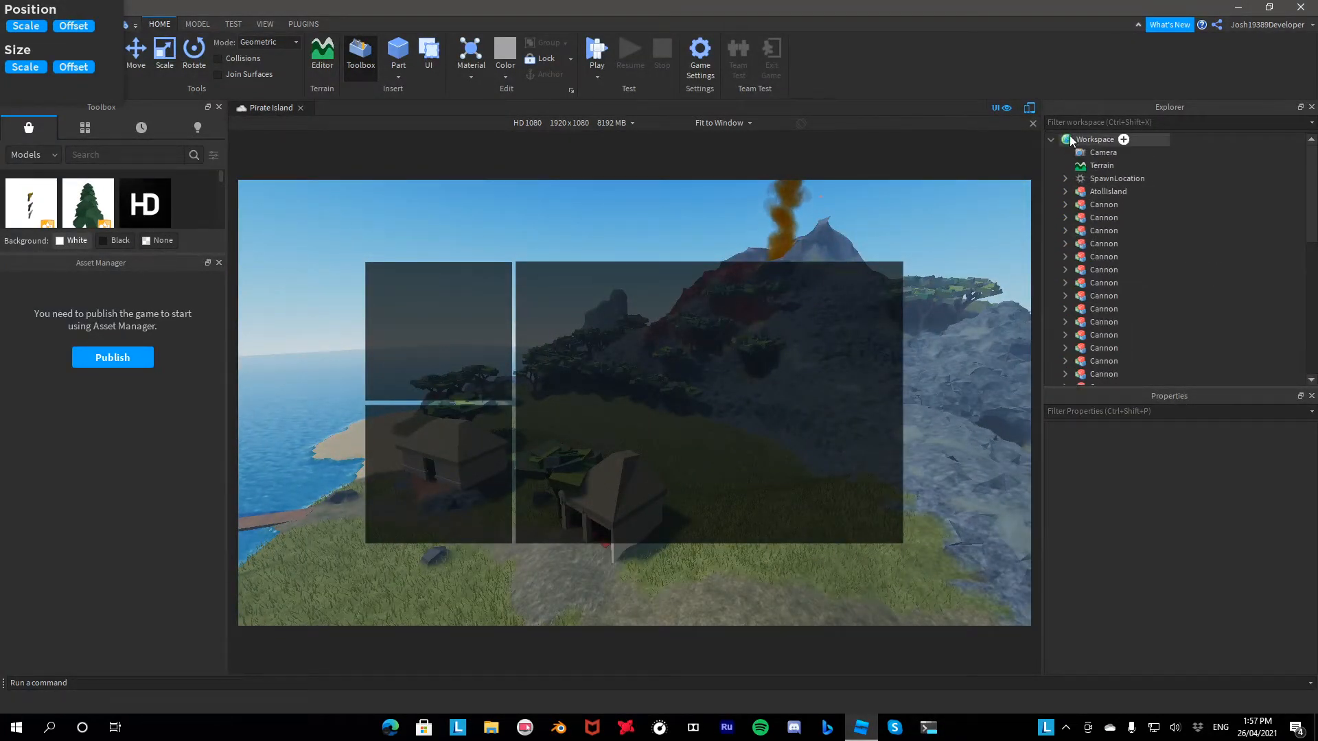
right_click(1073, 139)
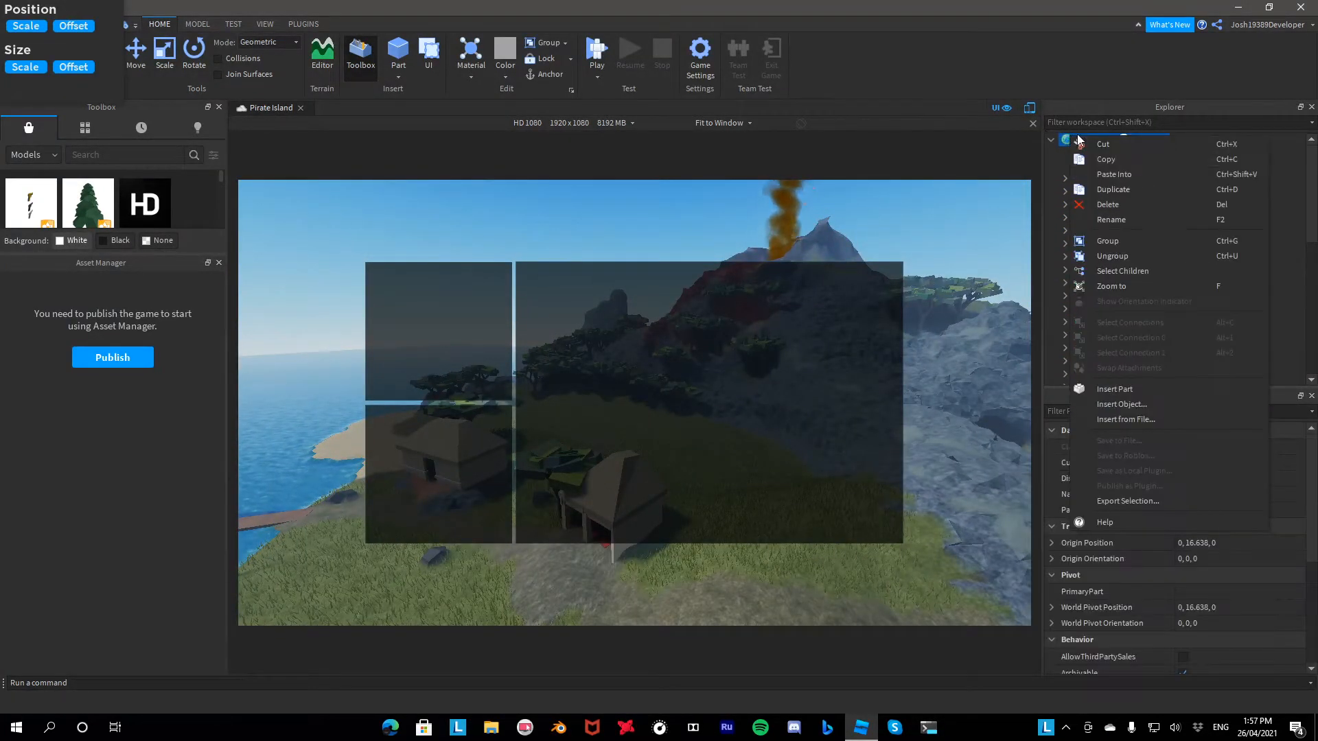
left_click(1190, 385)
Rename the new Part in the Workspace to CameraView
scroll(1177, 300, "down", 7)
scroll(1176, 299, "down", 2)
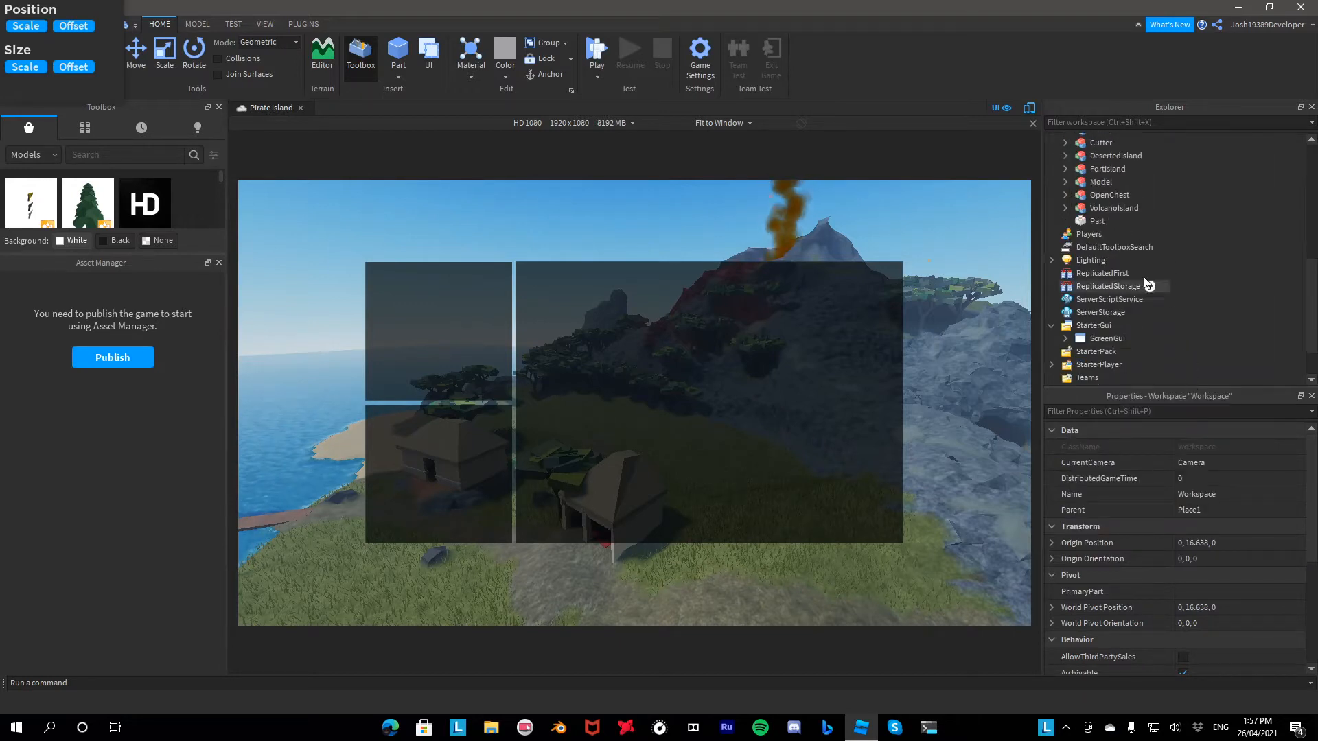
left_click(1097, 221)
double_click(1099, 223)
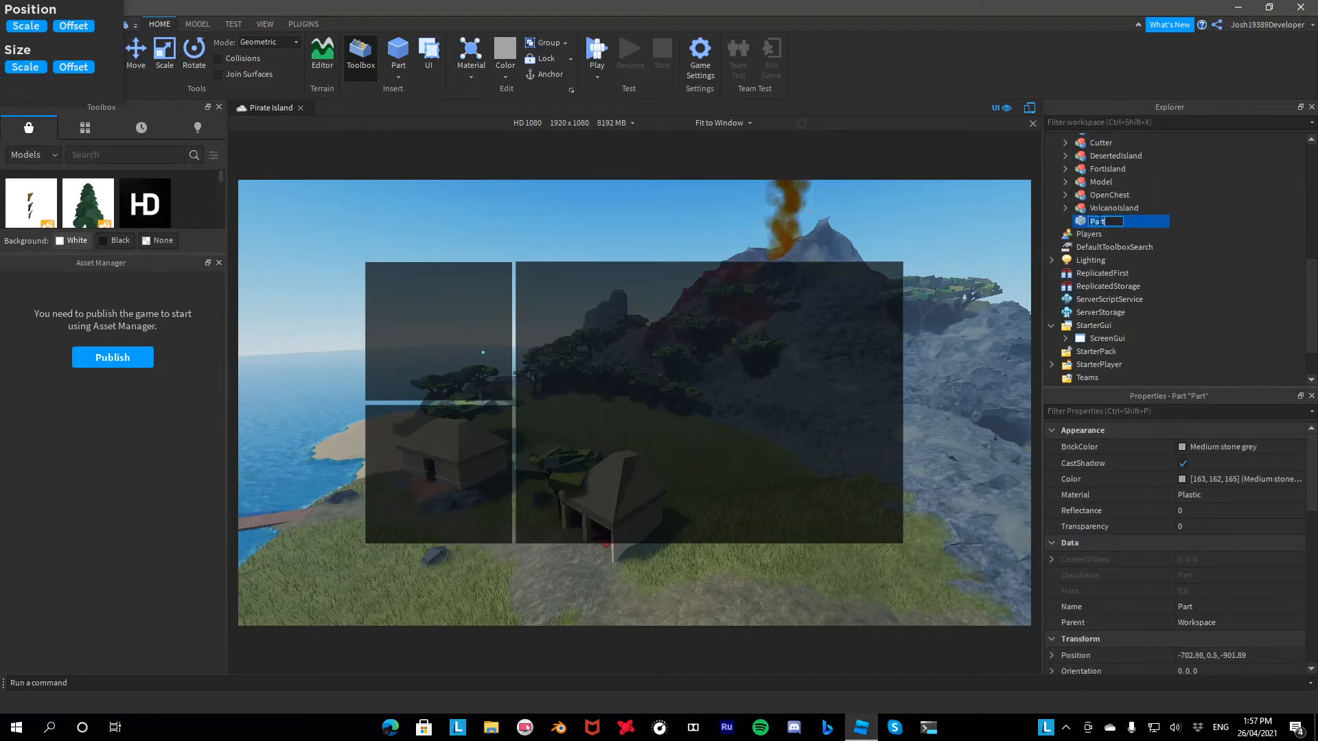
key("BackSpace")
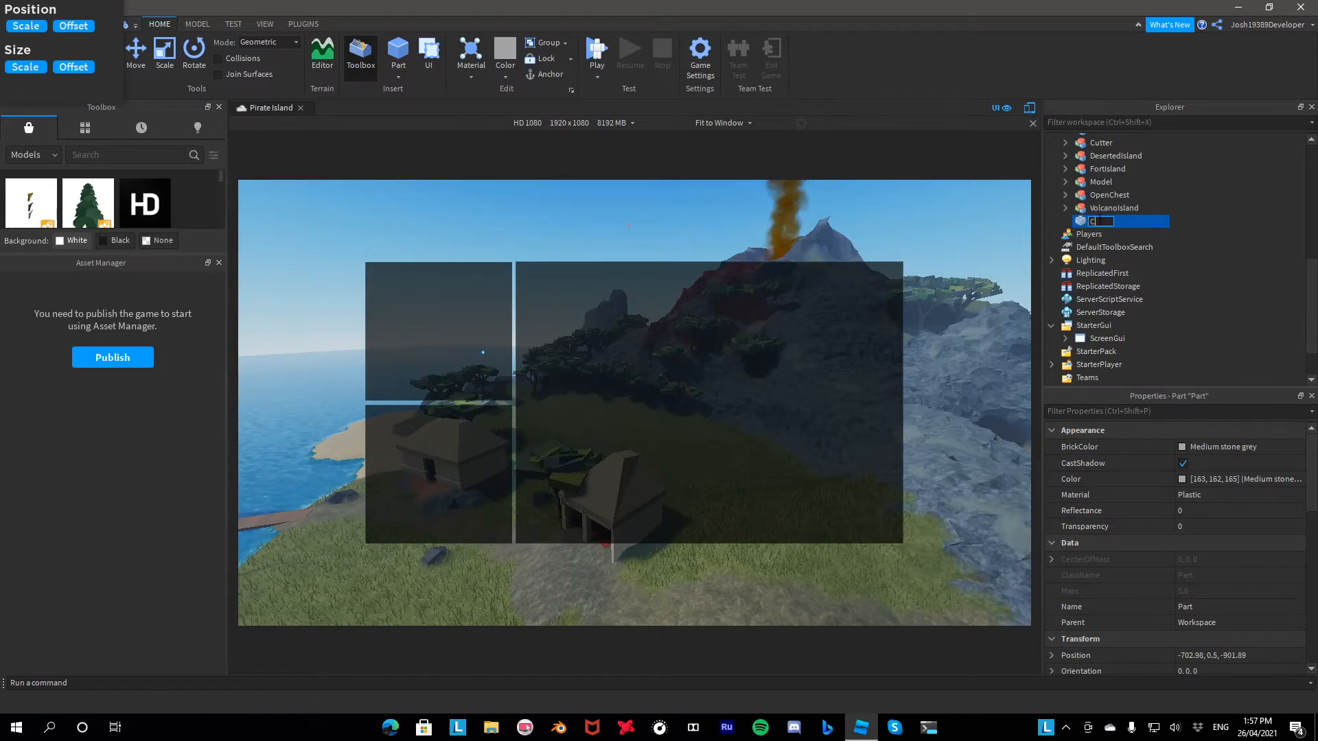
type("CameraView")
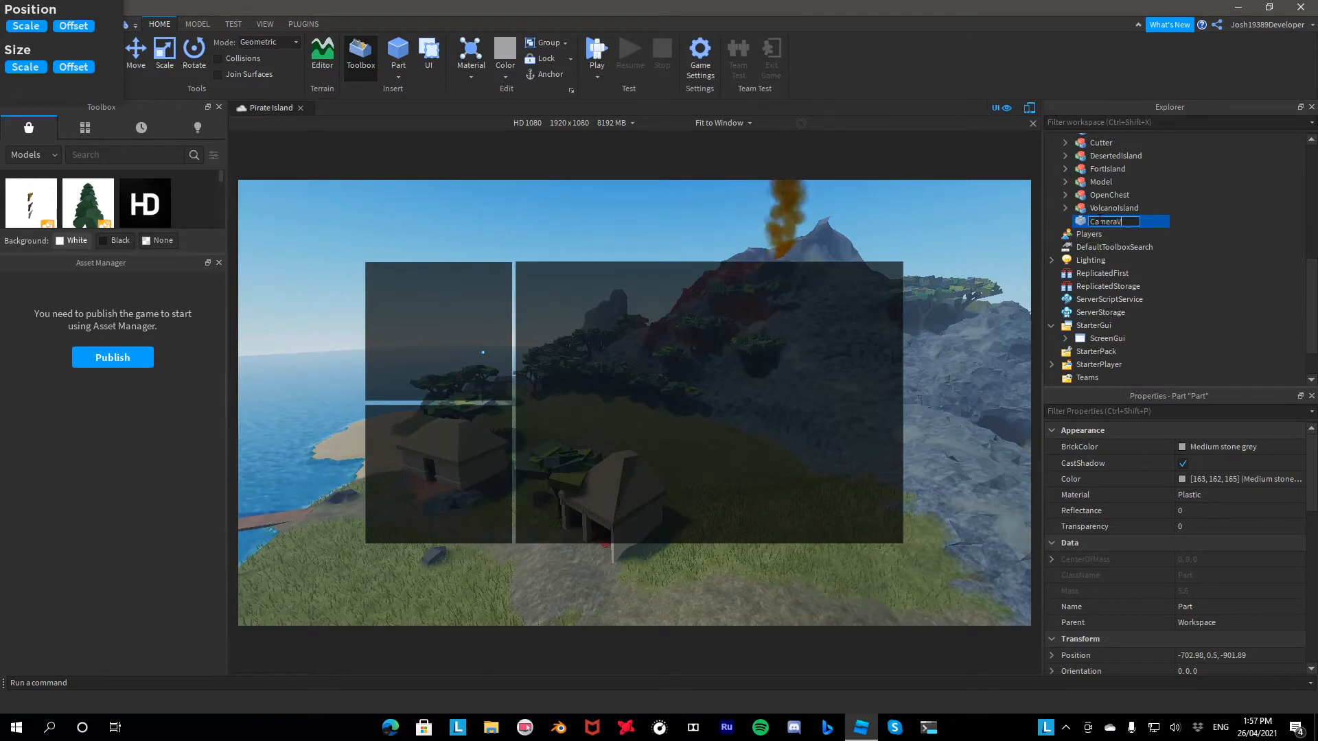
key("Return")
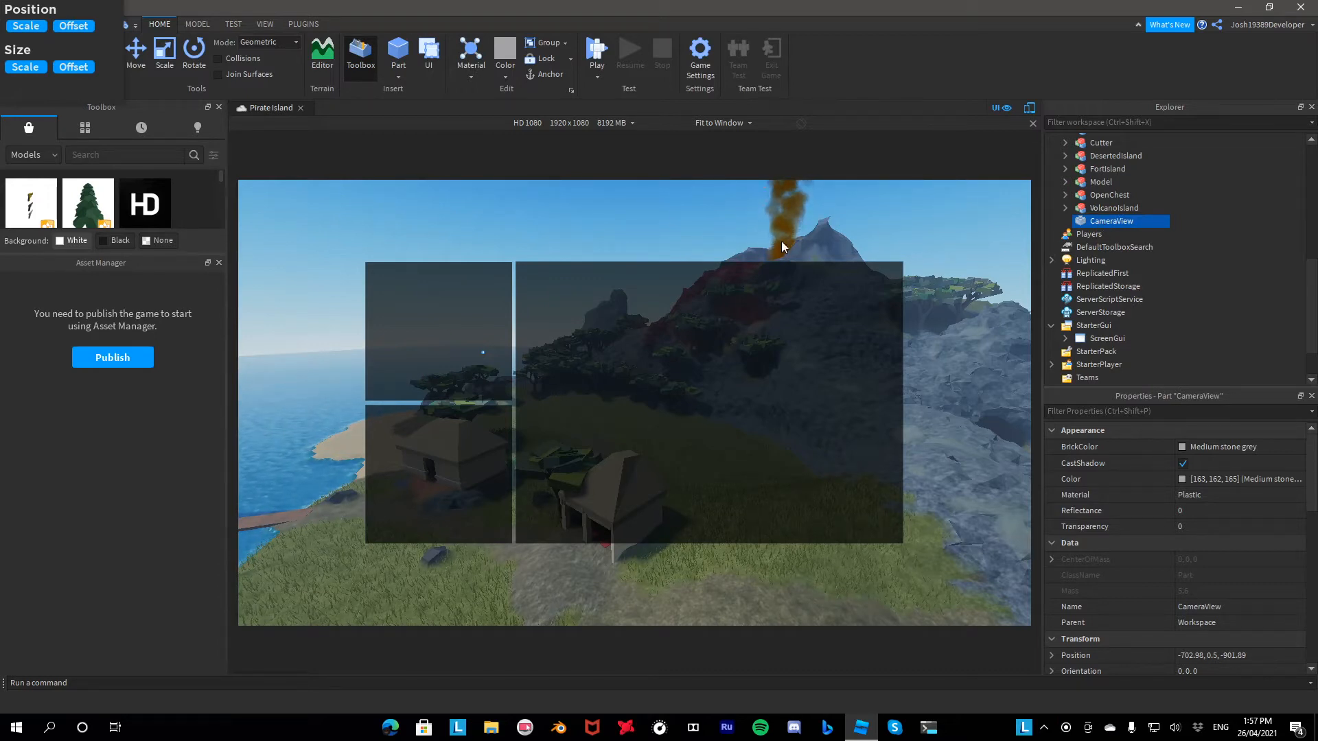
key("s")
right_click_drag(781, 234, 782, 234)
key("w")
key("w")
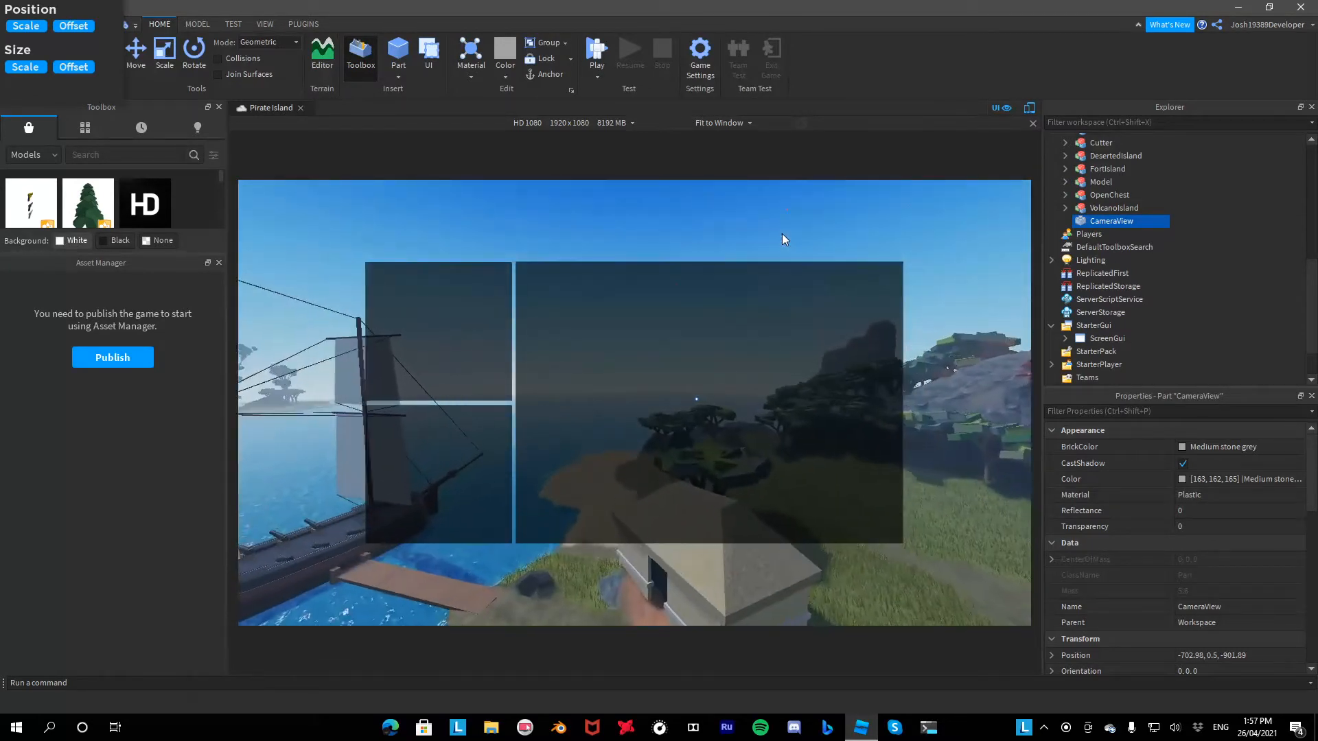
right_click_drag(781, 233, 783, 235)
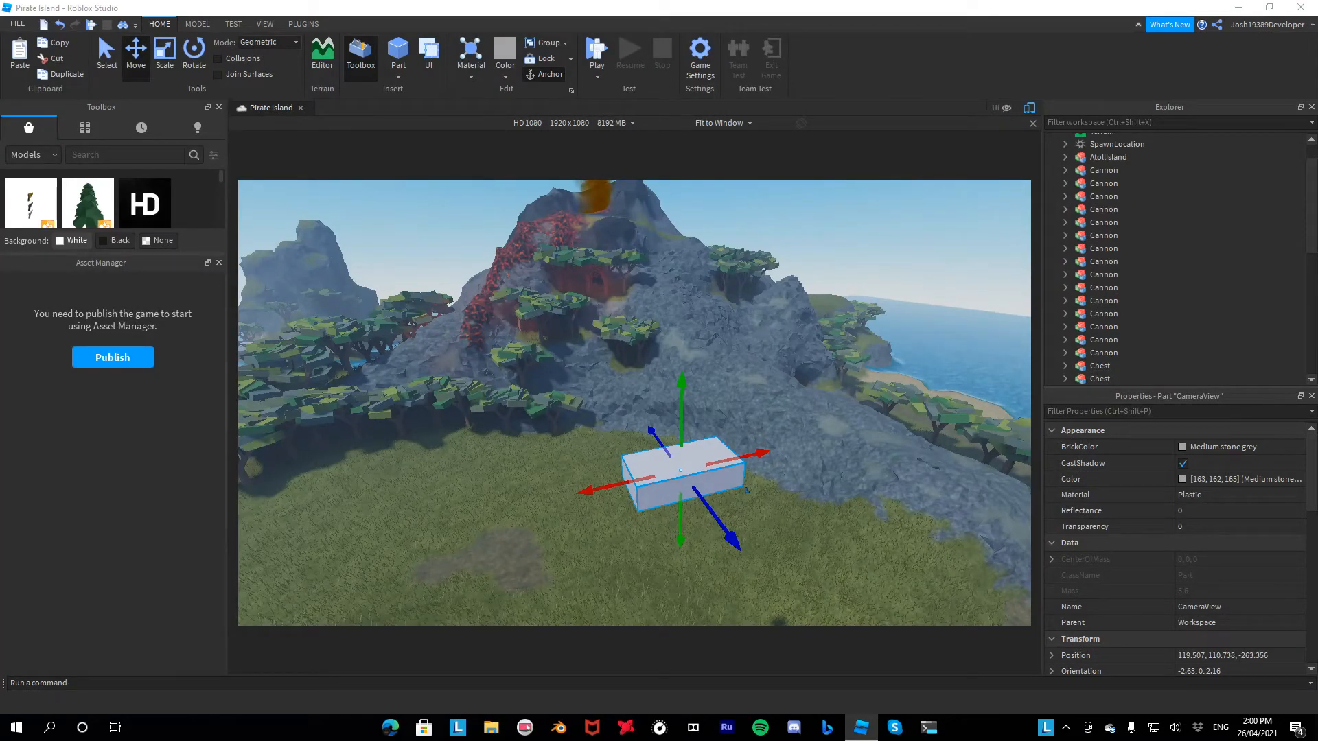
Add a LocalScript to StarterPlayerScripts under StarterPlayer
scroll(1131, 288, "up", 2)
left_click(1051, 139)
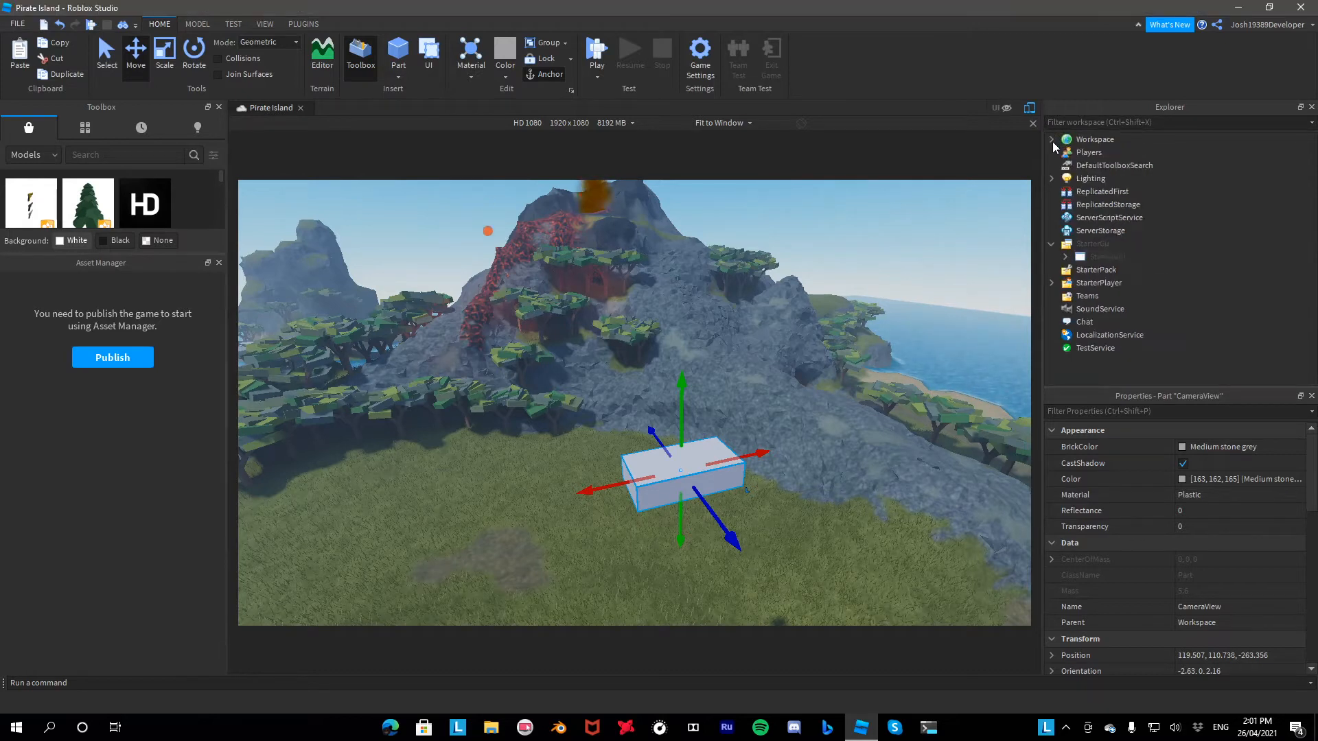
left_click(1051, 282)
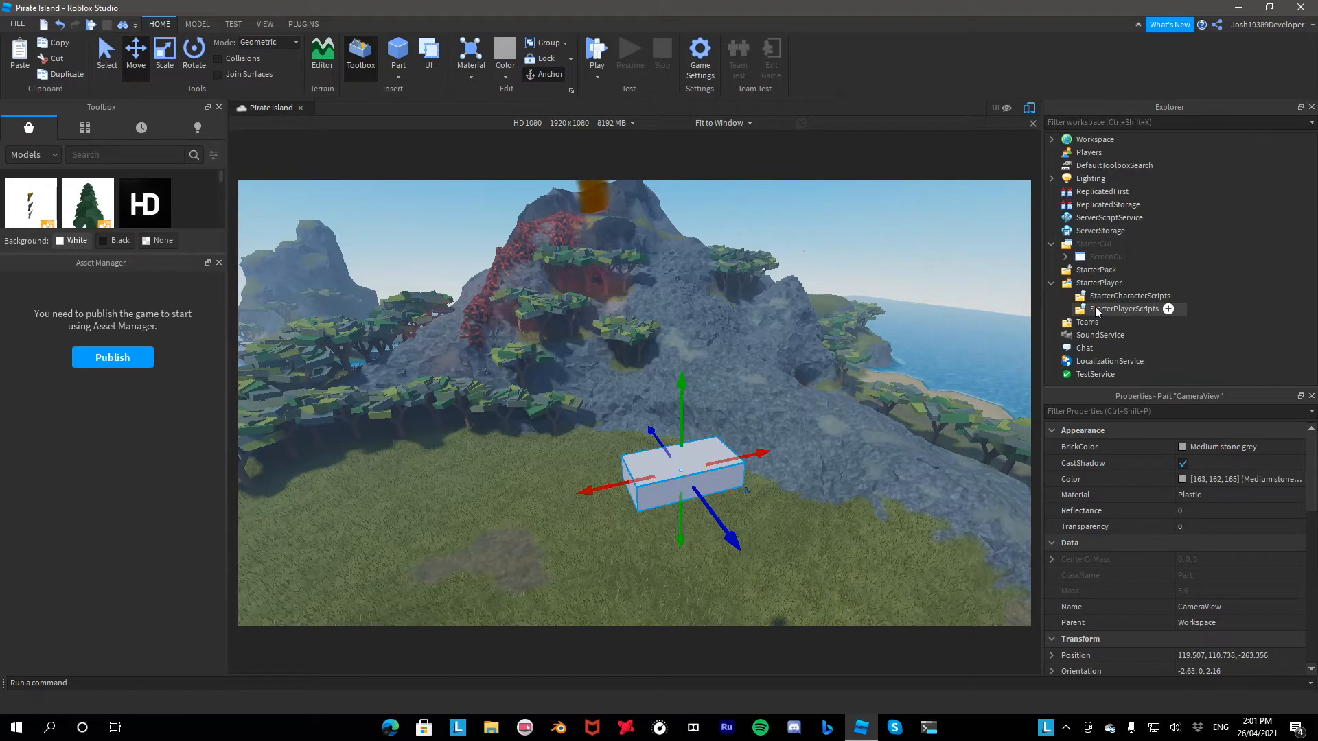
left_click(1168, 309)
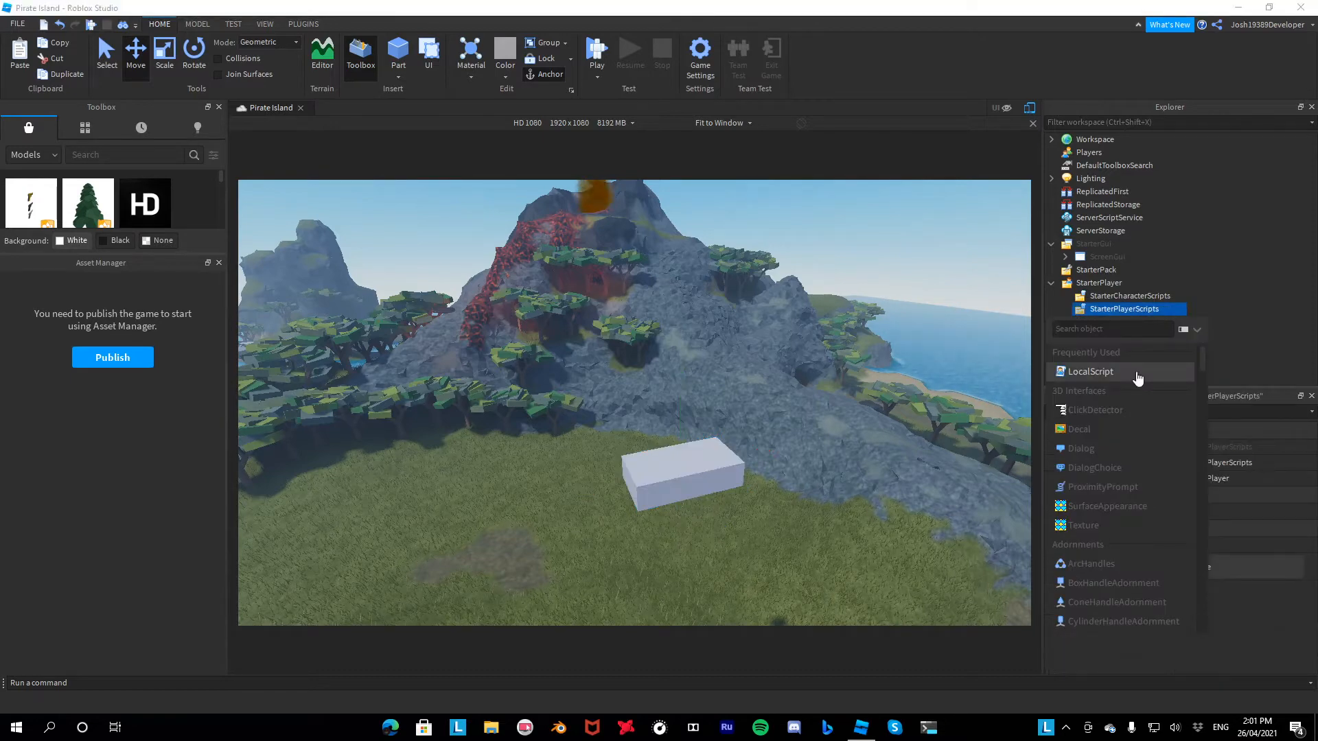
left_click(1091, 371)
Rename the new LocalScript in StarterPlayerScripts to Master and remove its default print("Hello world!") line
left_click(1115, 323)
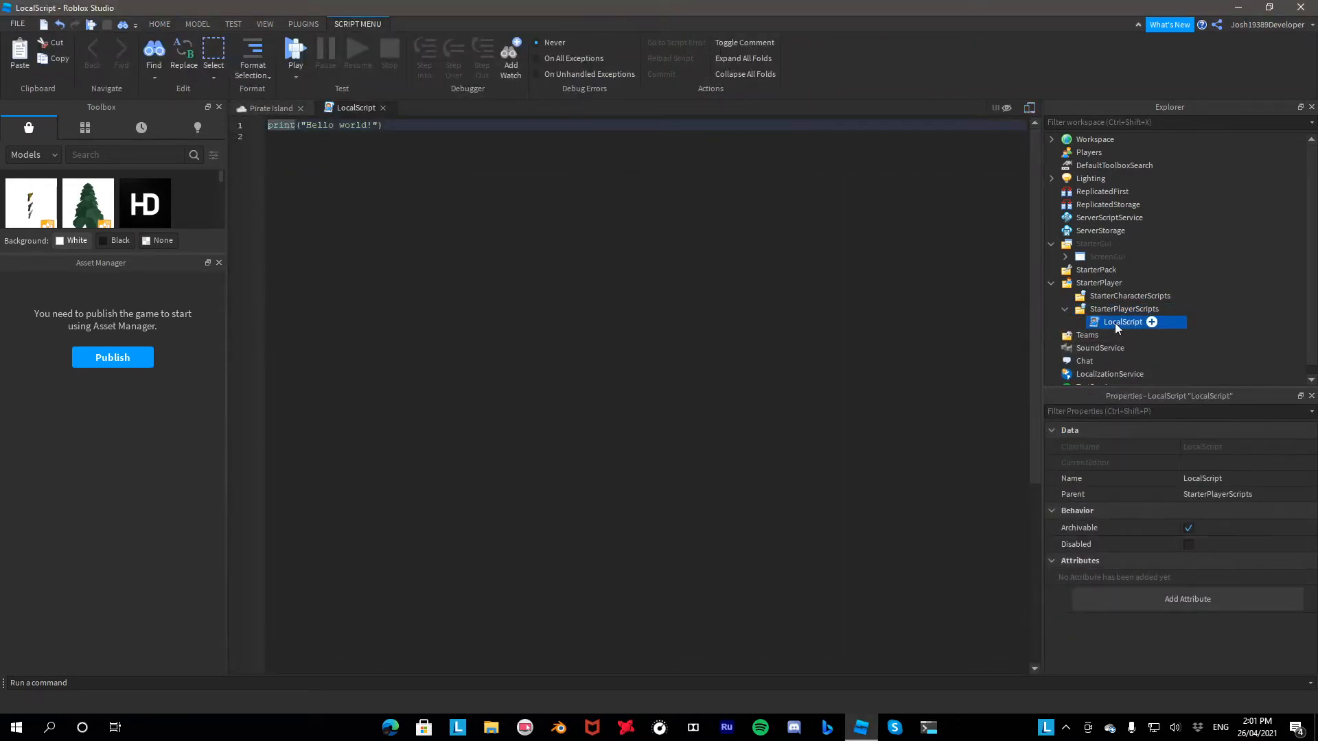
left_click(1117, 325)
key("BackSpace")
key("Return")
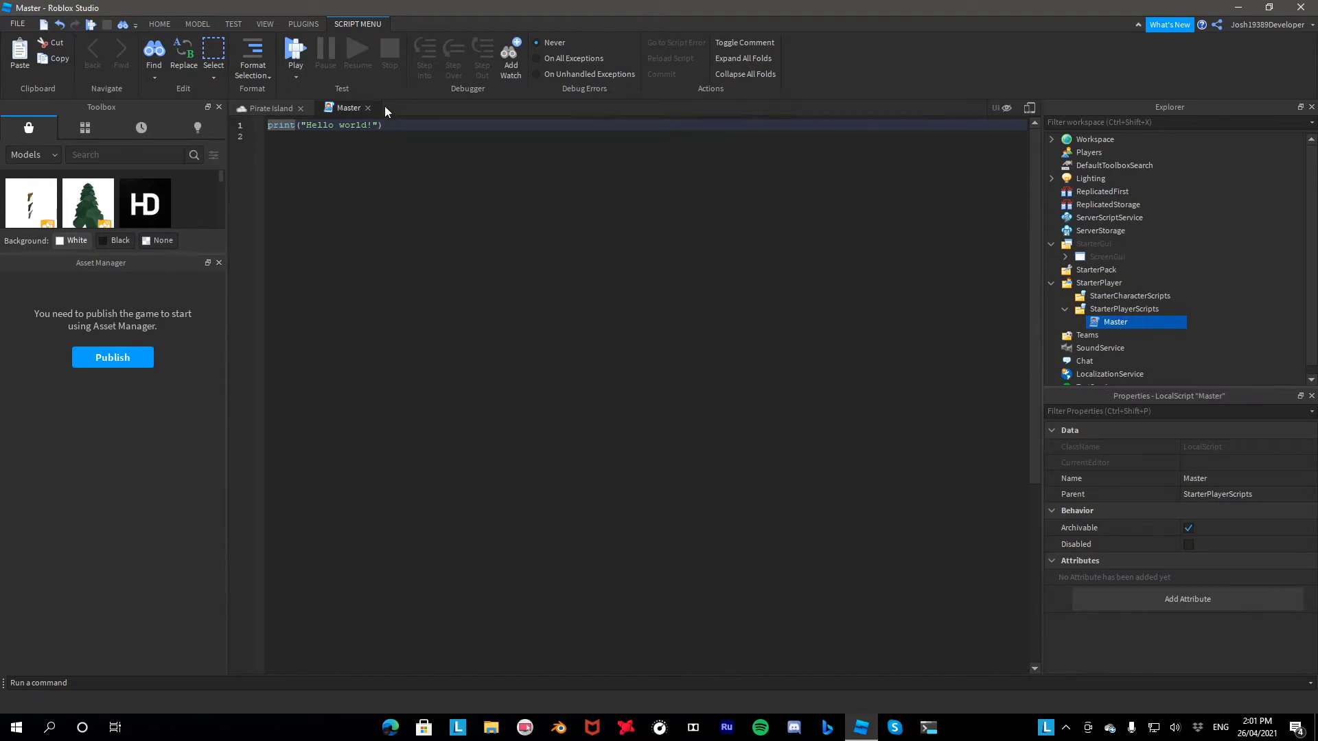
left_click_drag(436, 129, 141, 123)
key("BackSpace")
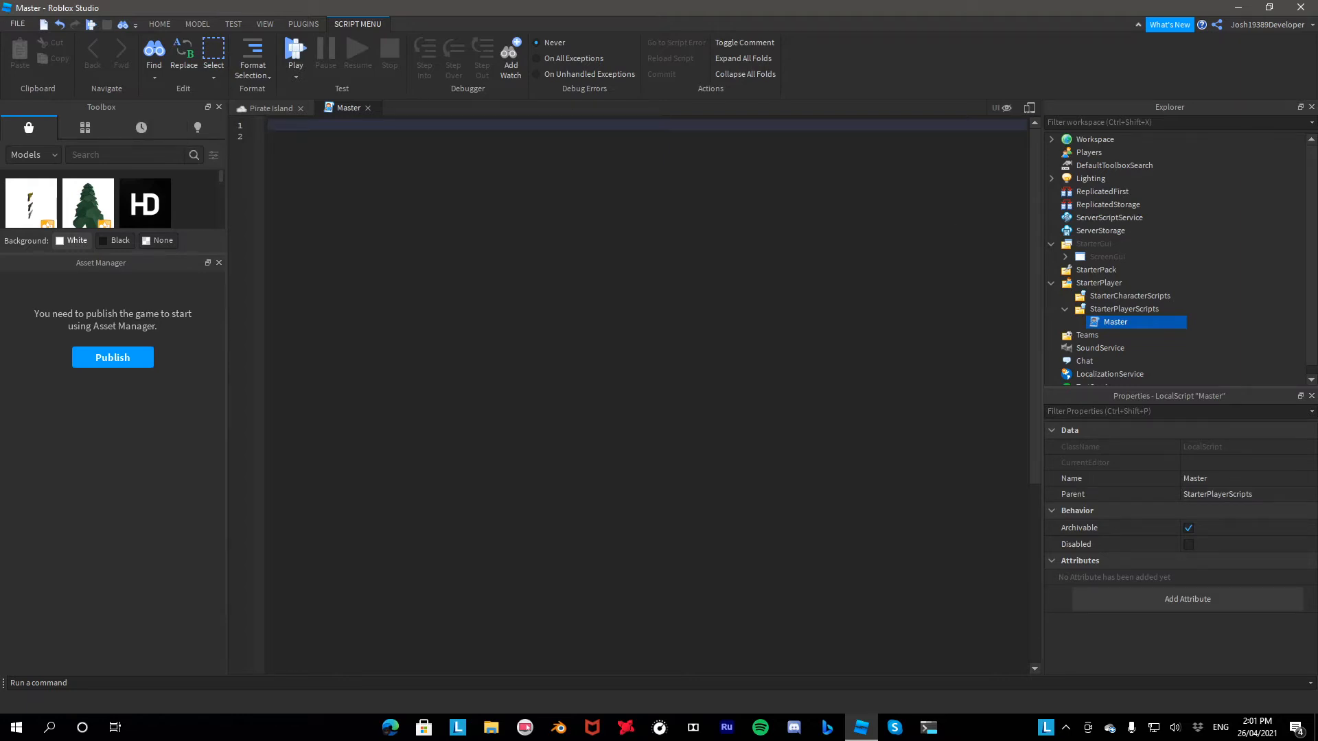
Declare the locals camera = workspace.CurrentCamera, run = game:GetService("RunService") and part = workspace.CameraView in the Master script
type("local camera = workspace.CurrentCamera ")
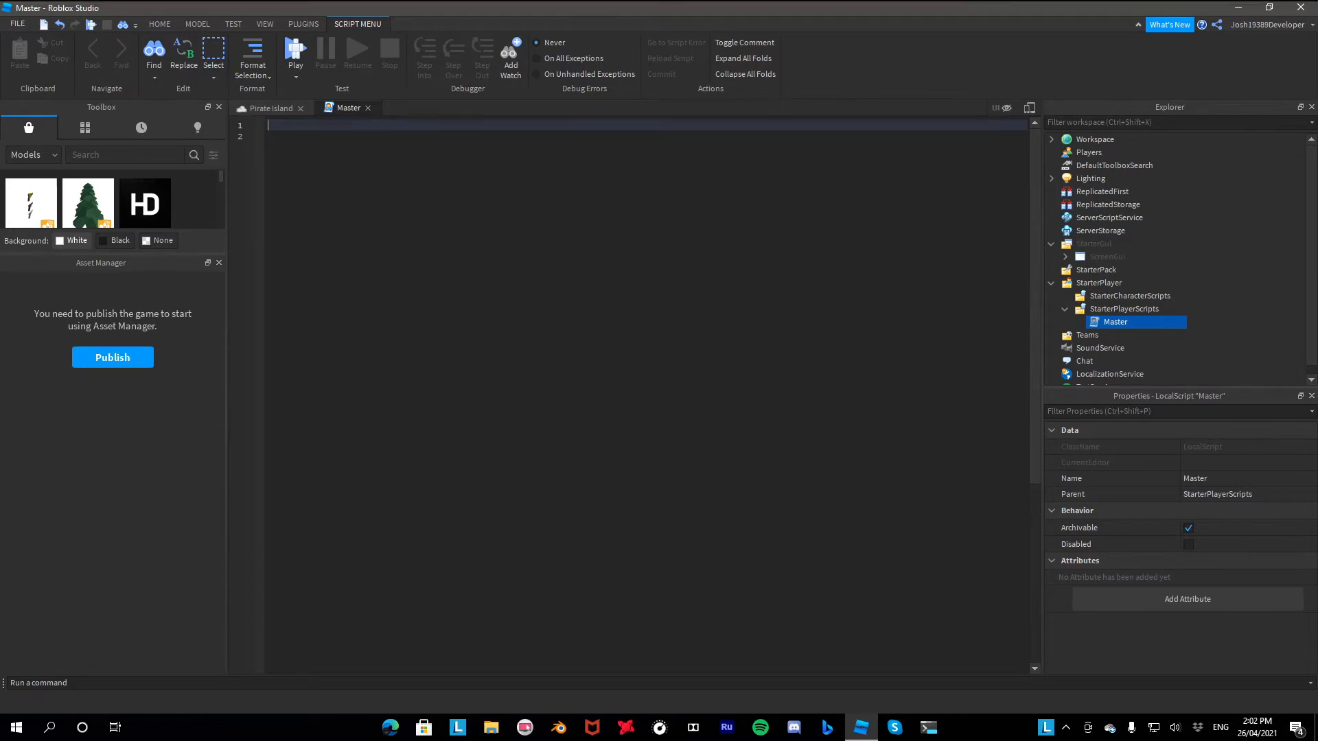
type("local run = game:GetService(\"RunService\")")
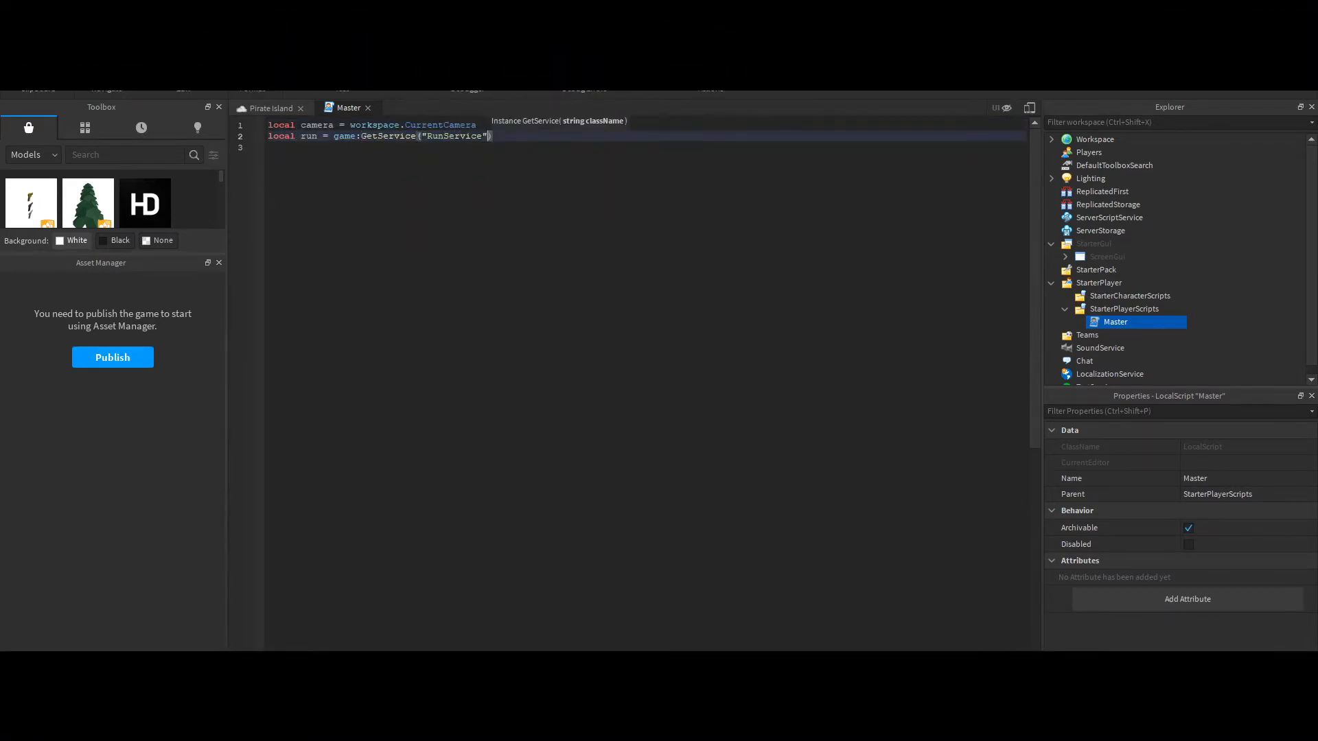
key("Return")
type("local Part = workspace.CameraView")
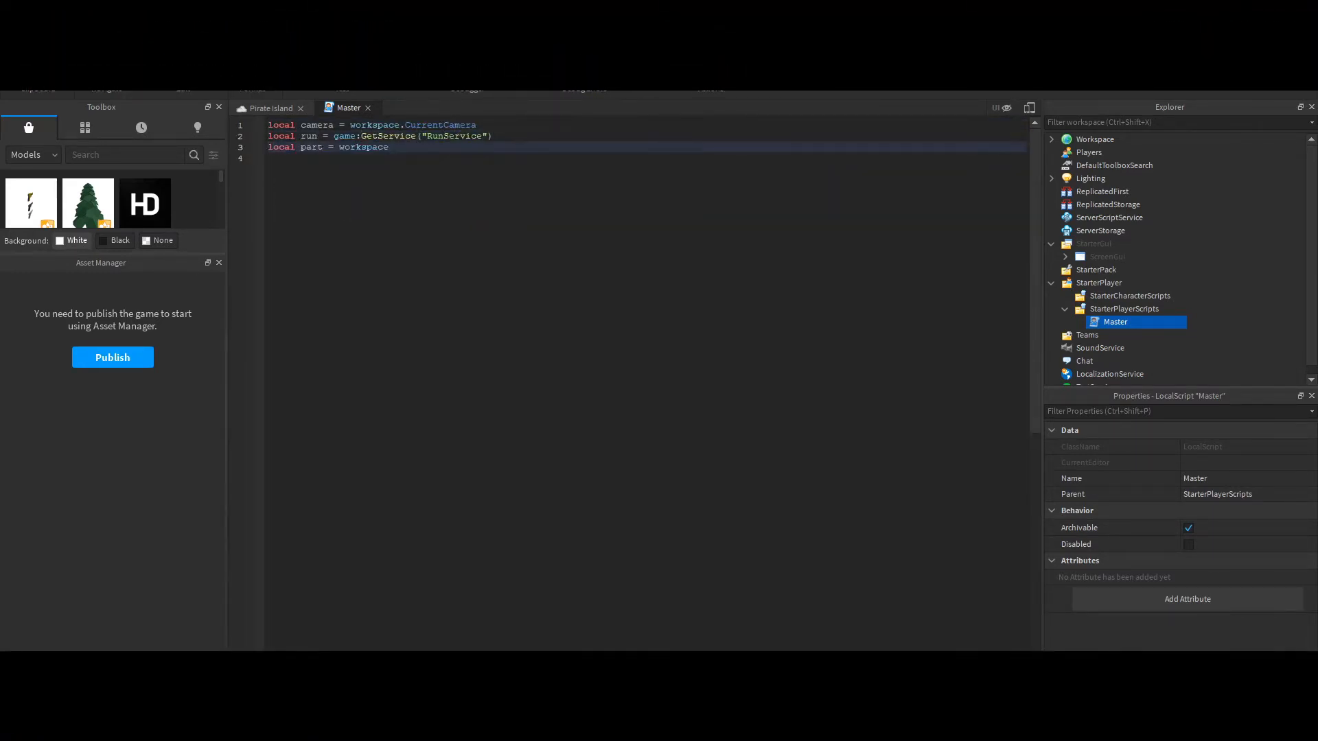
Add lines setting camera.CameraType to Enum.CameraType.Scriptable and camera.CameraSubject to part
key("Return")
type("camera.CameraTy")
key("Tab")
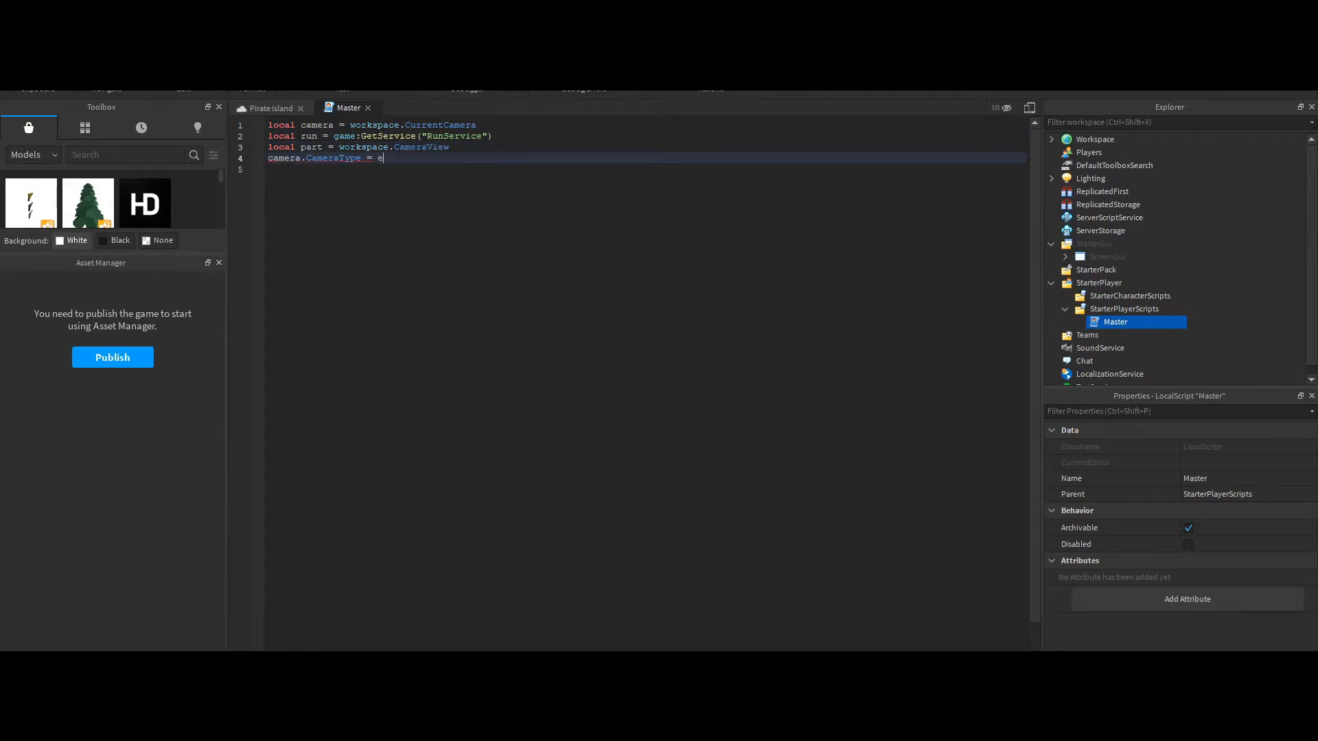
type("= Enum.CameraType.Scriptable")
key("Return")
type("camera.CameraS")
key("Tab")
type("= part")
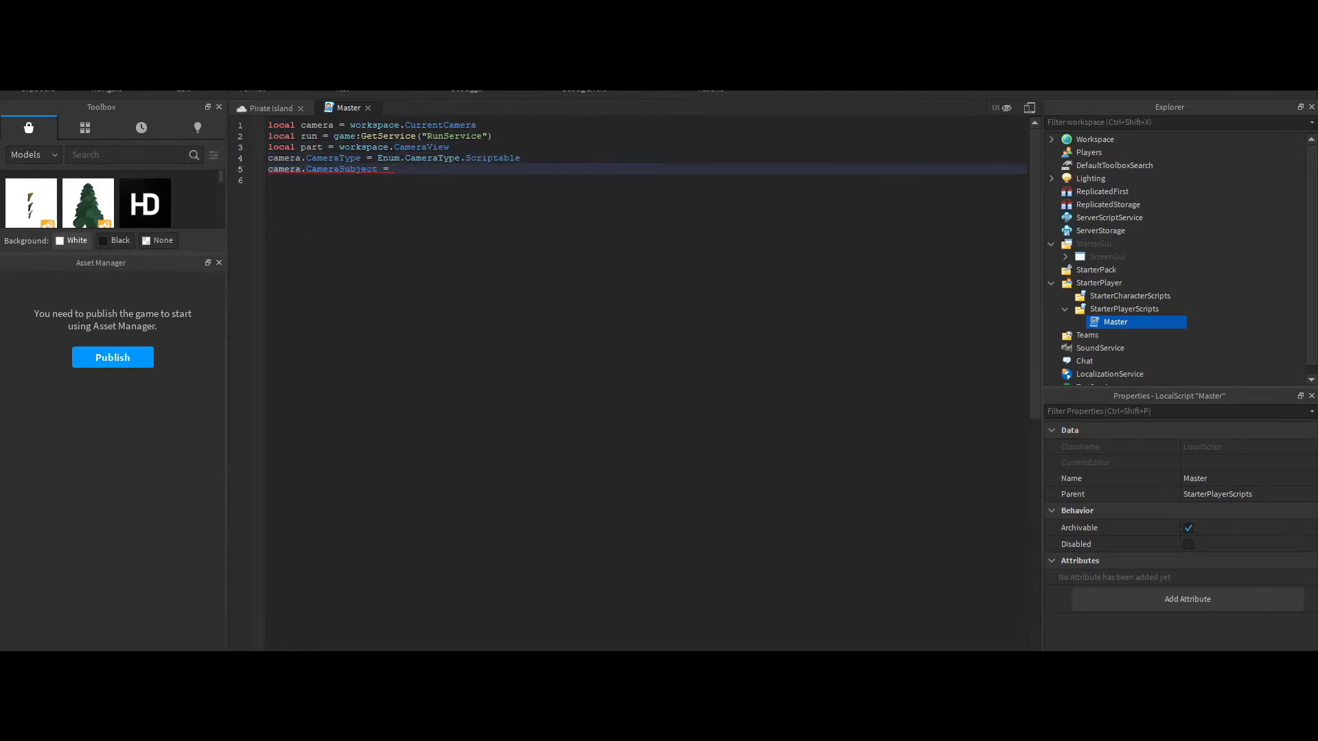
Write a local function OnChanged() that sets camera.CFrame = part.CFrame and calls wait()
key("Return")
key("Return")
type("local function OnChanged()")
key("Return")
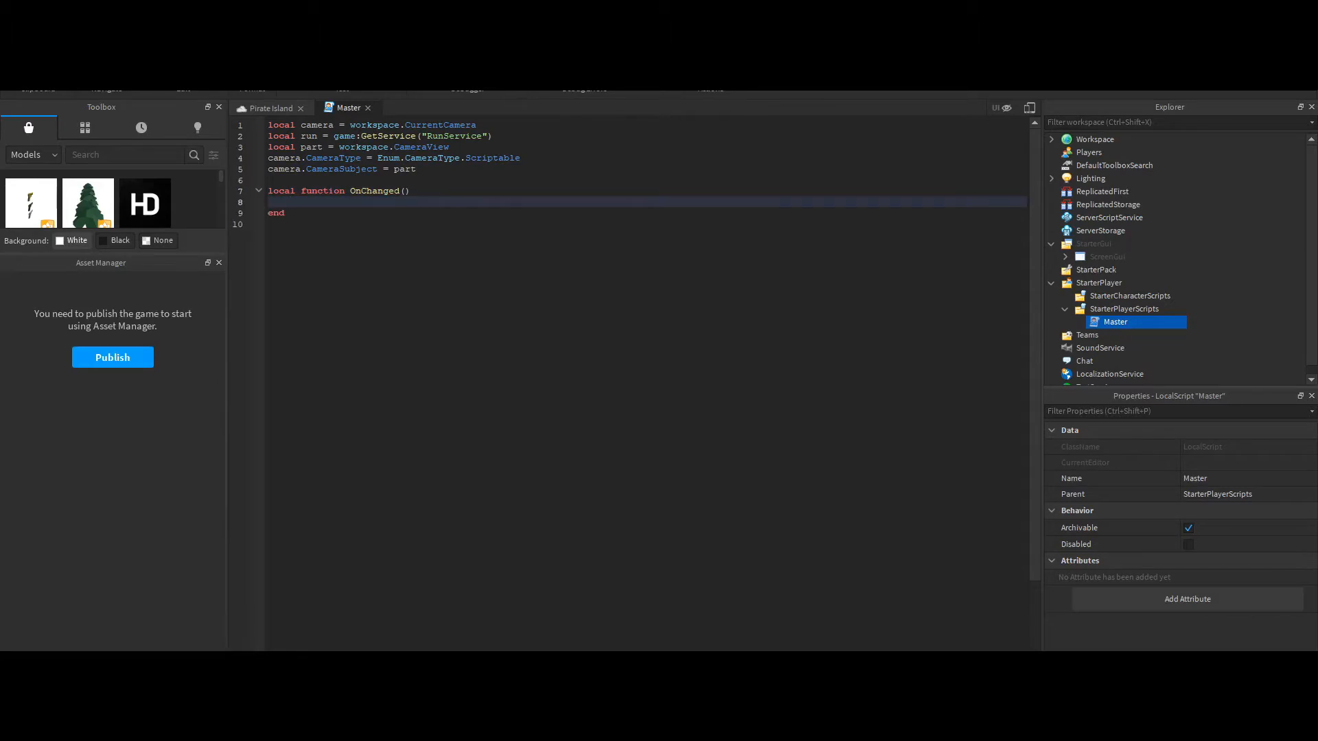
type("camera.CFrame = part.CFrame")
key("Return")
type("wait()")
key("Return")
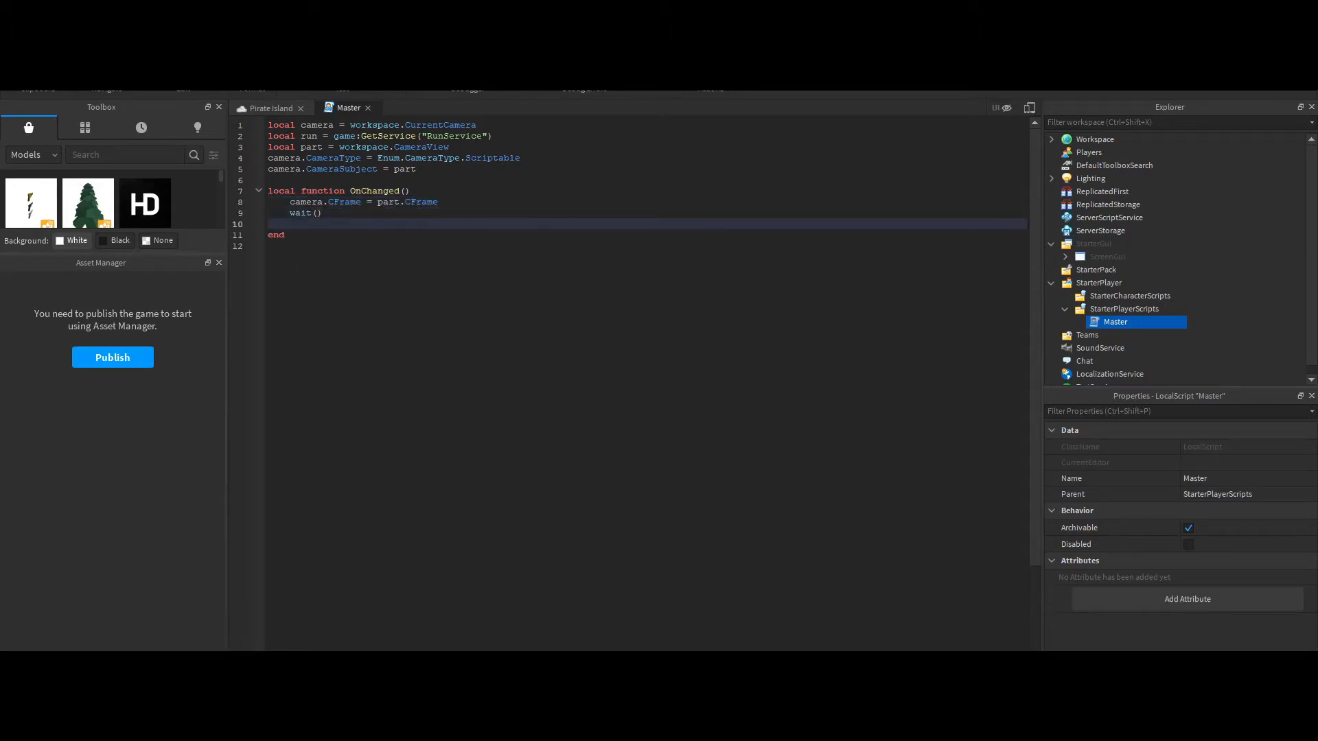
key("BackSpace")
key("BackSpace")
Connect the function below its end with run.RenderStepped:Connect(OnChanged), keeping run in lowercase
key("Down")
key("Down")
type("Run.Renderstepped:Connect(OnChanged)")
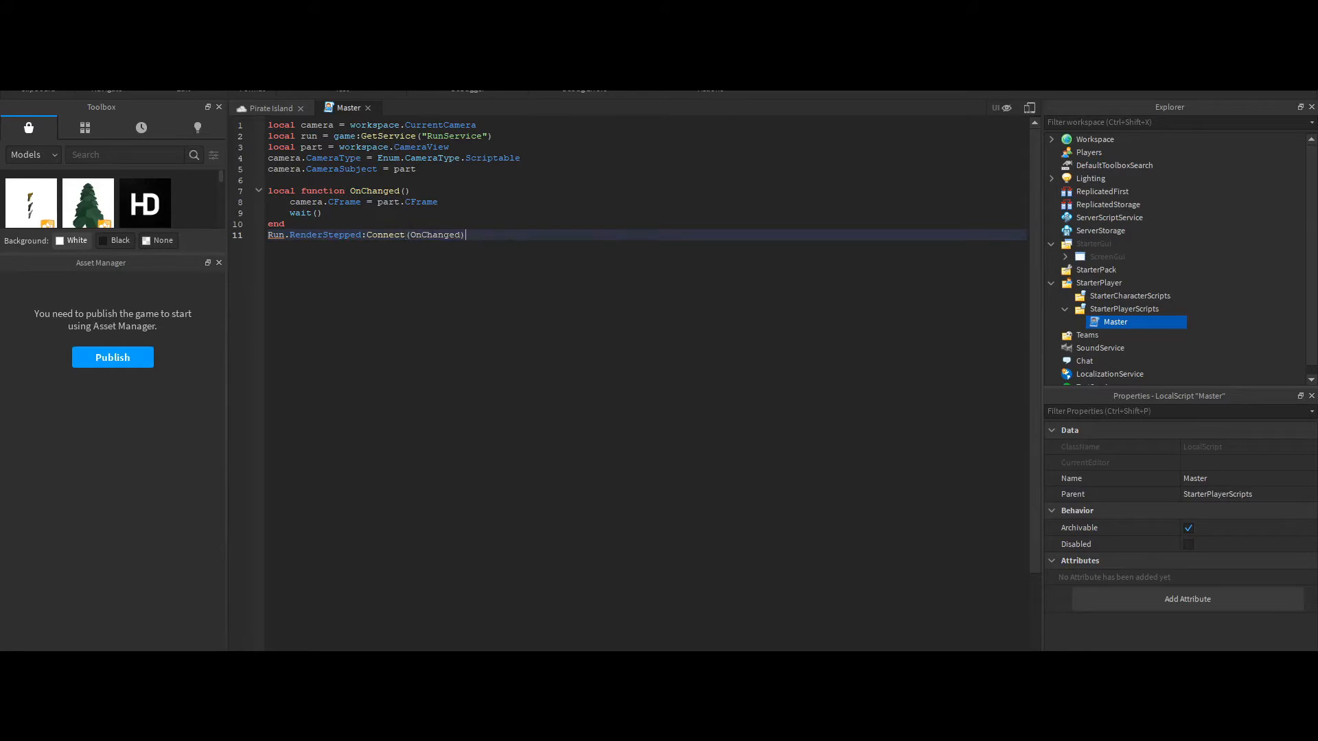
double_click(276, 235)
type("run")
left_click(519, 231)
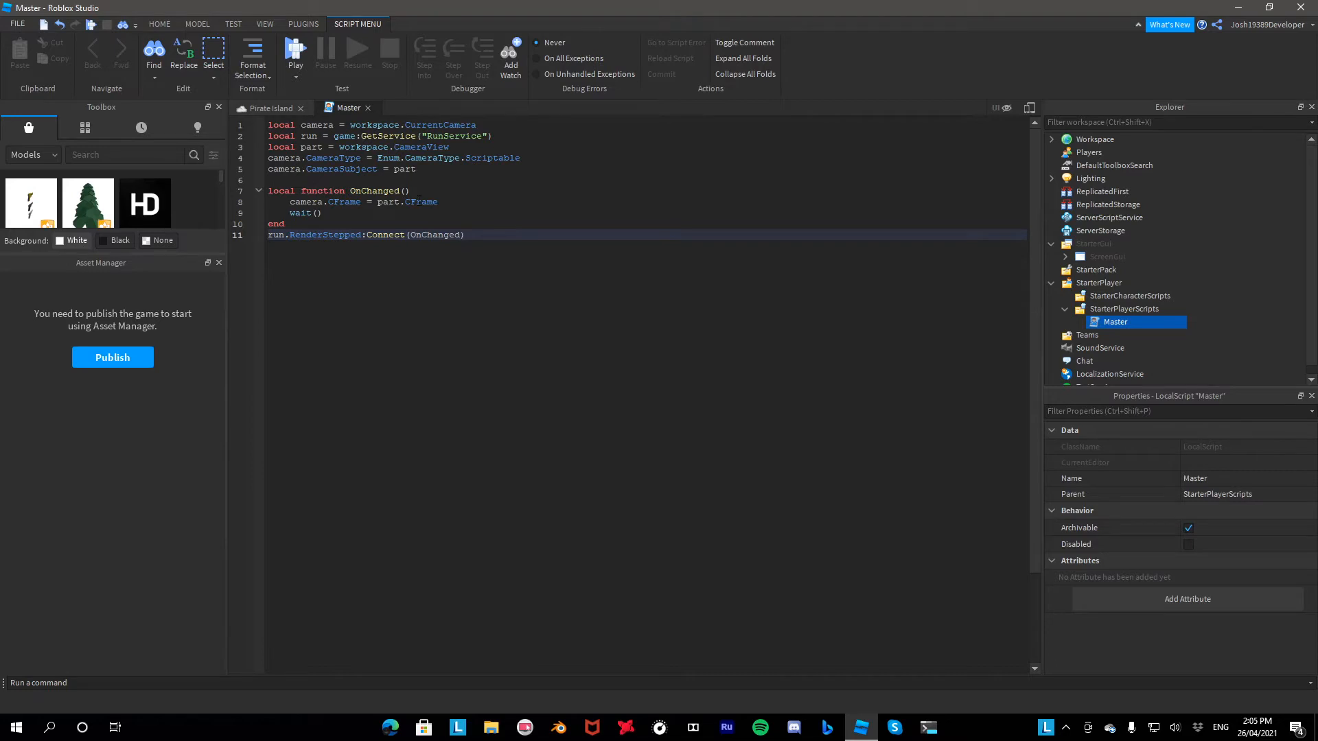
Expand the ScreenGui hierarchy down to the Main frame and show the UI in the Pirate Island viewport
left_click(1066, 257)
left_click(1079, 261)
left_click(1093, 287)
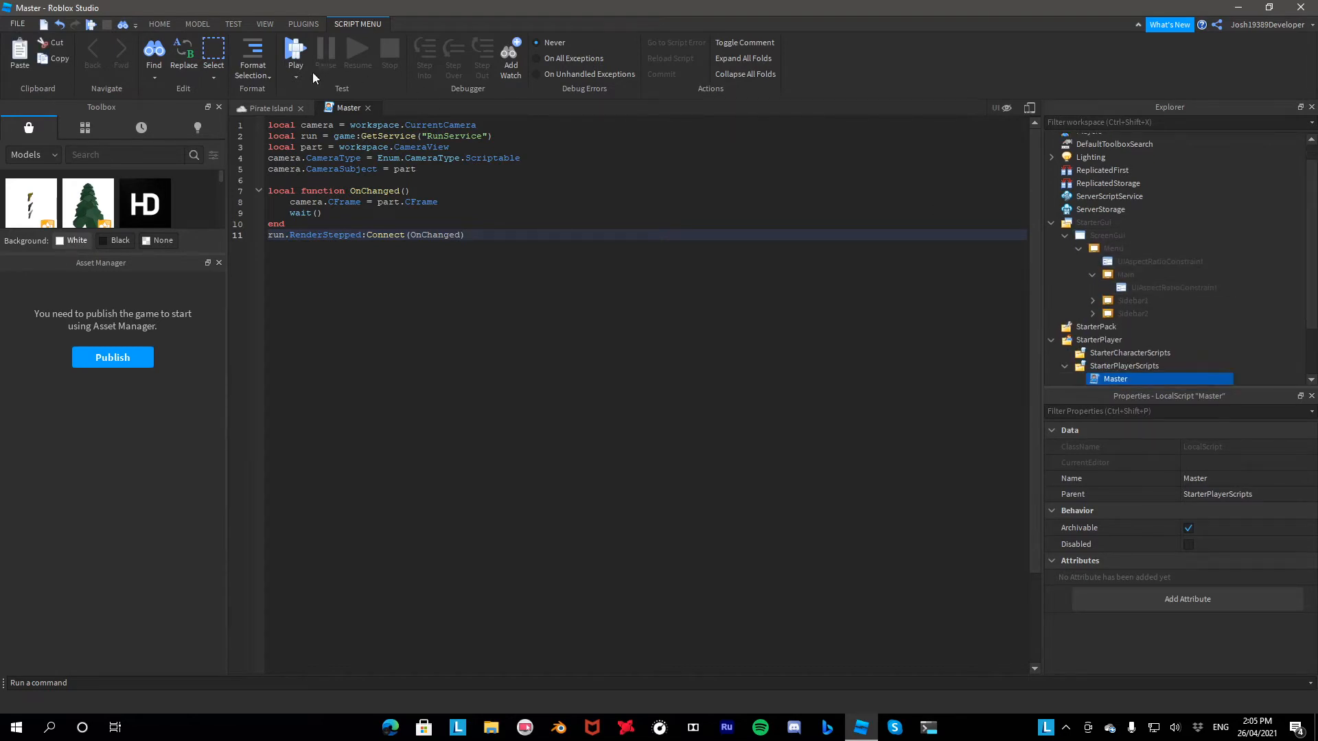
left_click(253, 108)
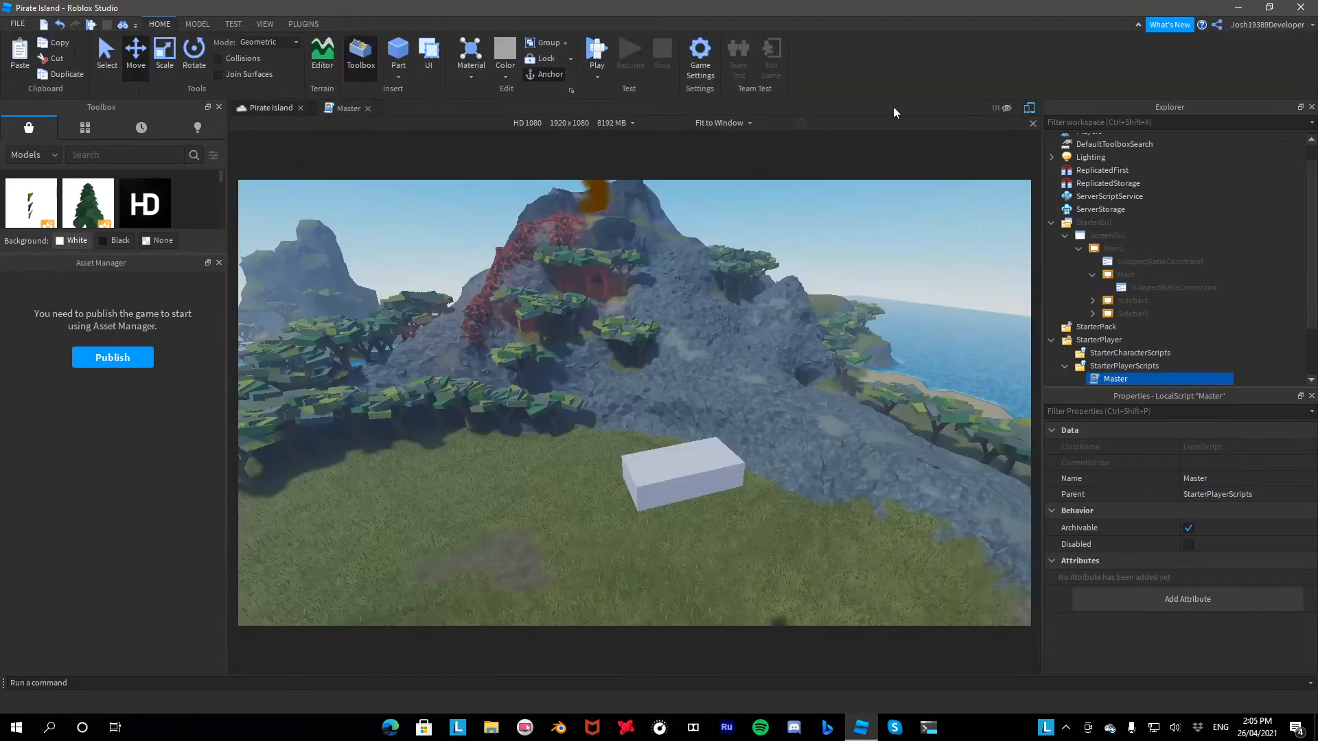
left_click(1006, 110)
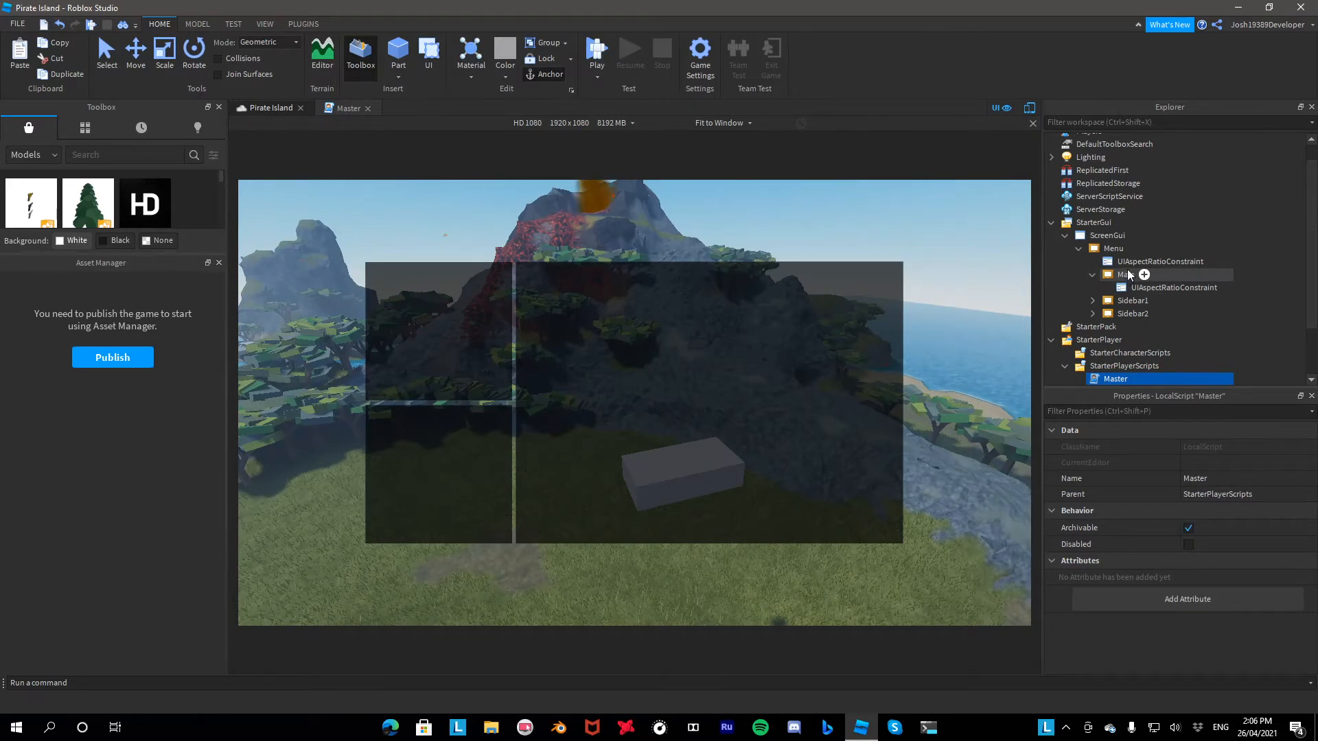
Insert an ImageButton into the Main frame and move it to that frame's lower-right corner
left_click(1144, 275)
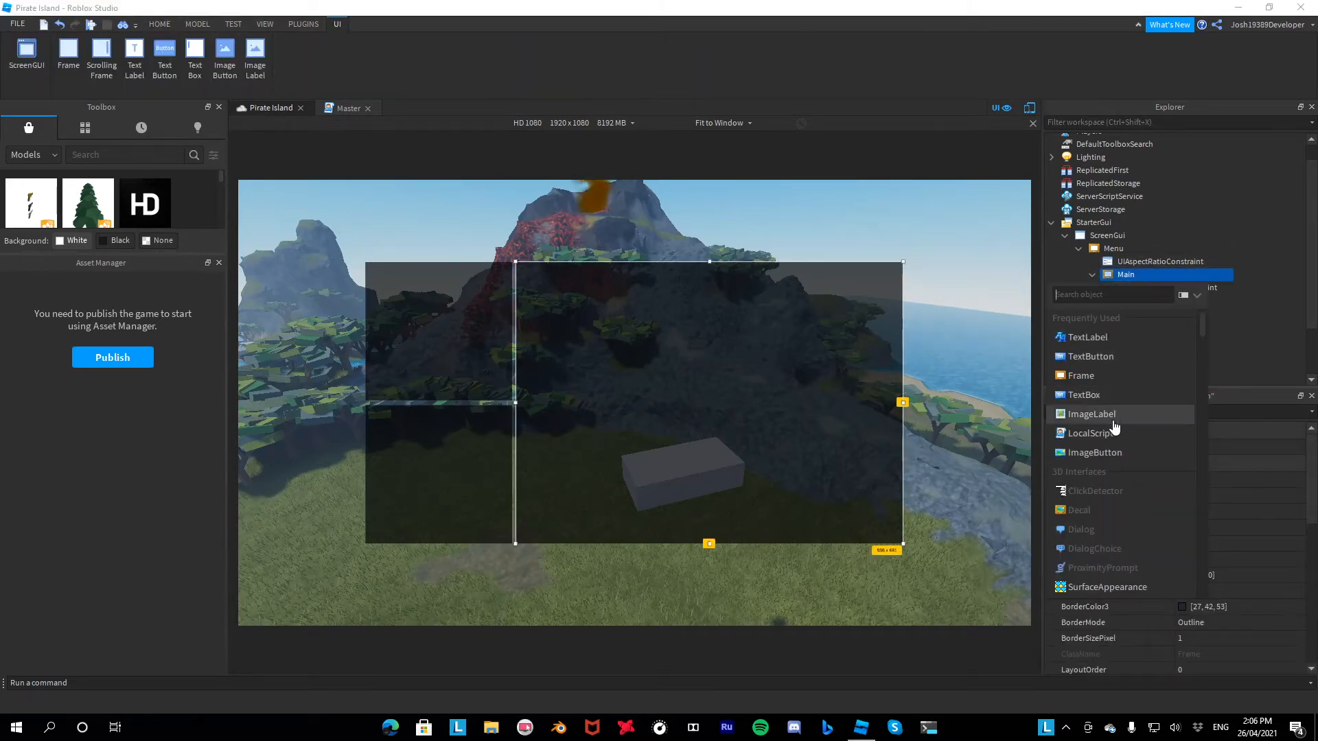
left_click(1121, 451)
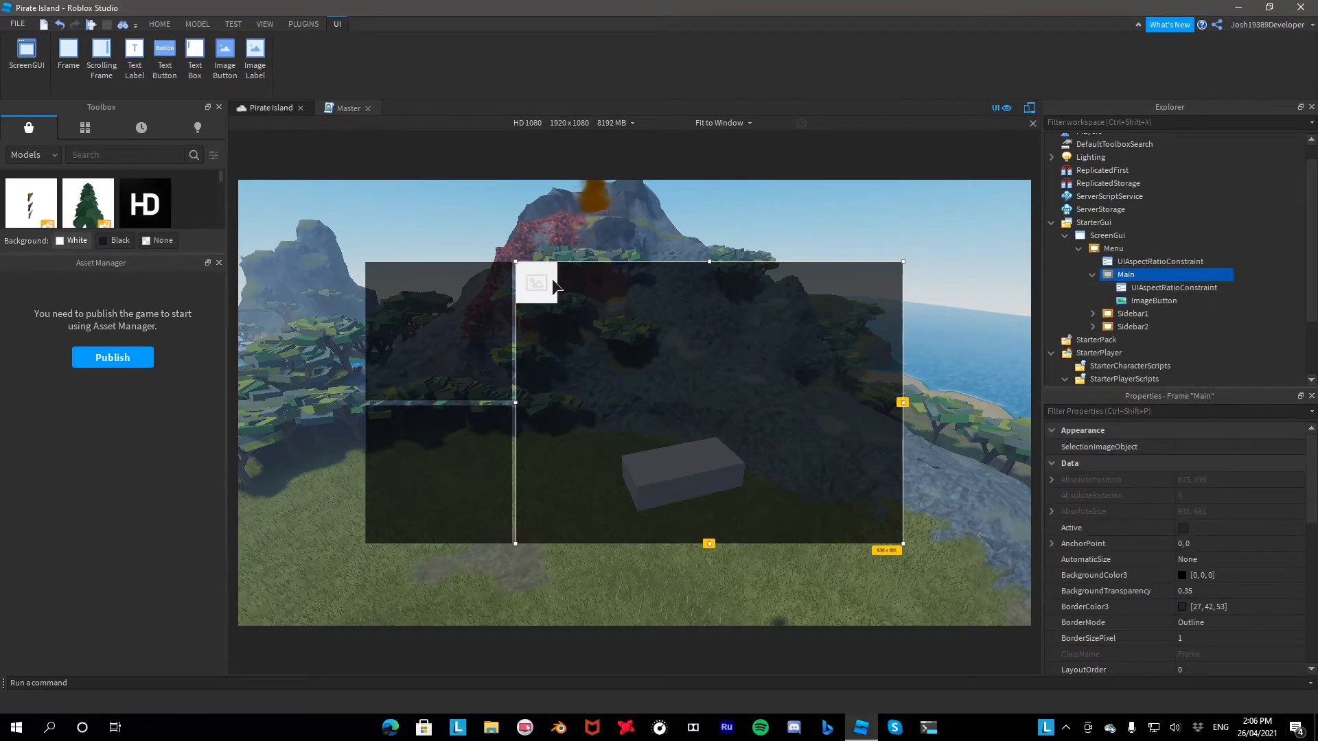
left_click_drag(545, 282, 892, 521)
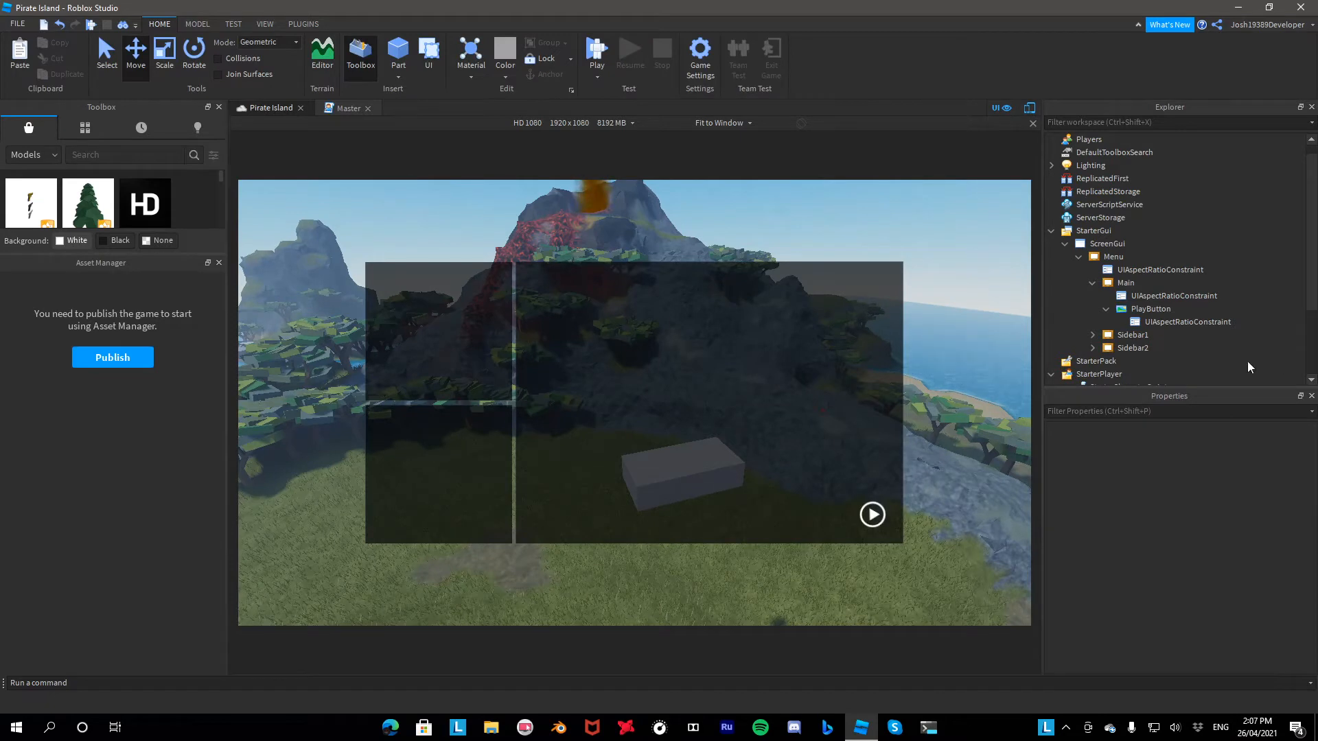
Check the Image property of PlayButton and add a LocalScript inside PlayButton
left_click(1150, 311)
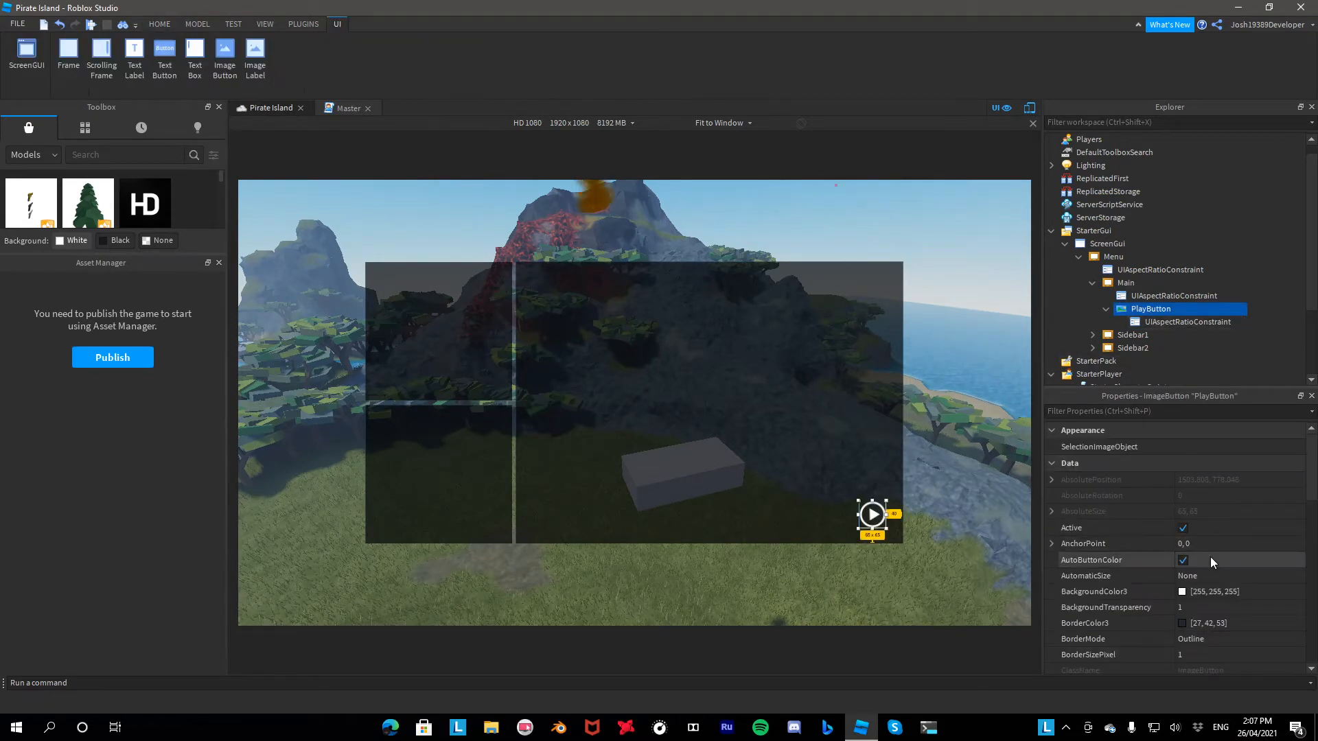
scroll(1211, 560, "down", 5)
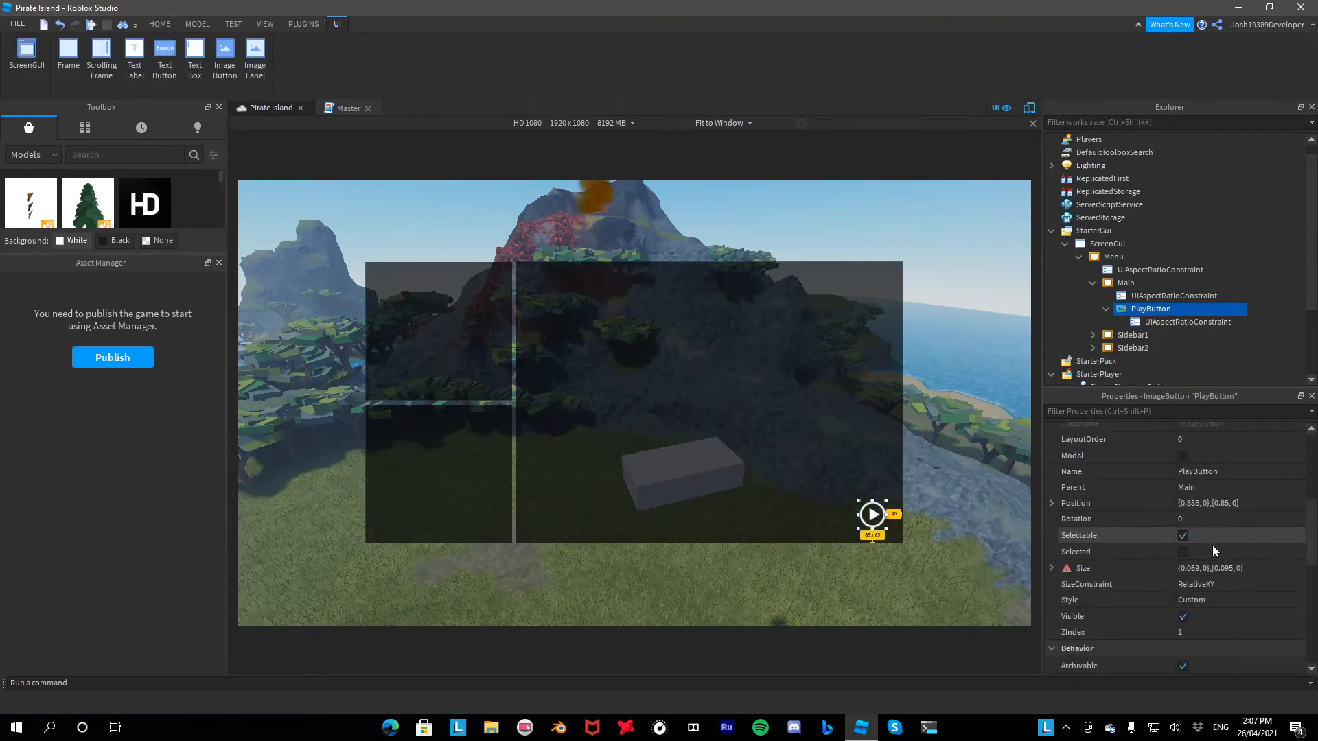
scroll(1212, 546, "down", 4)
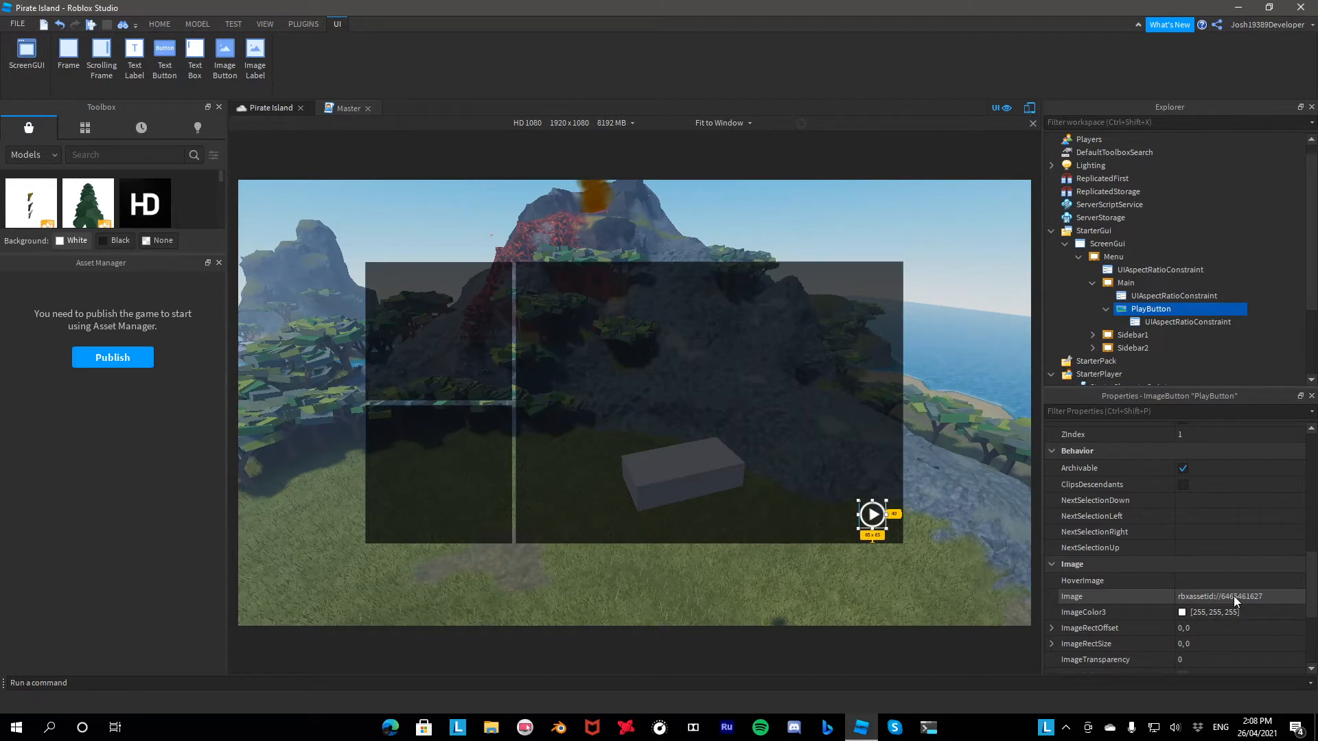
left_click(1180, 309)
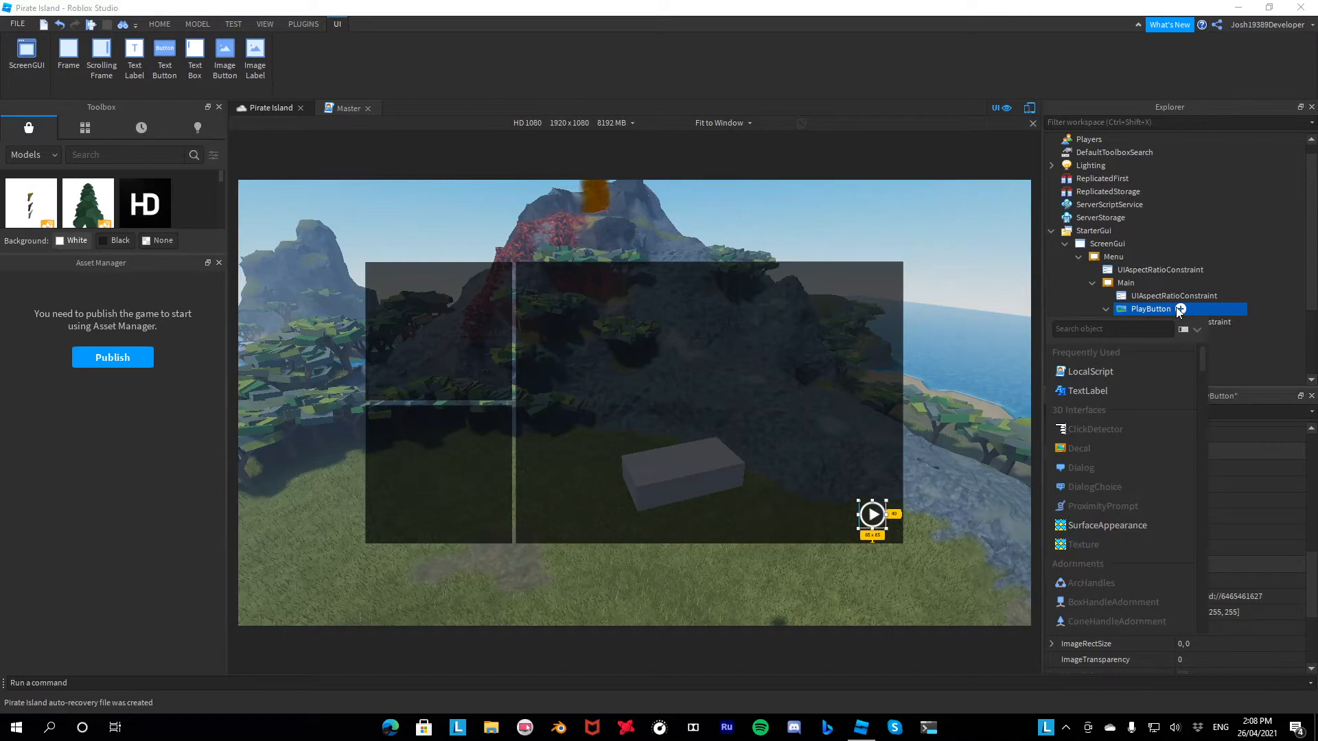
left_click(1122, 371)
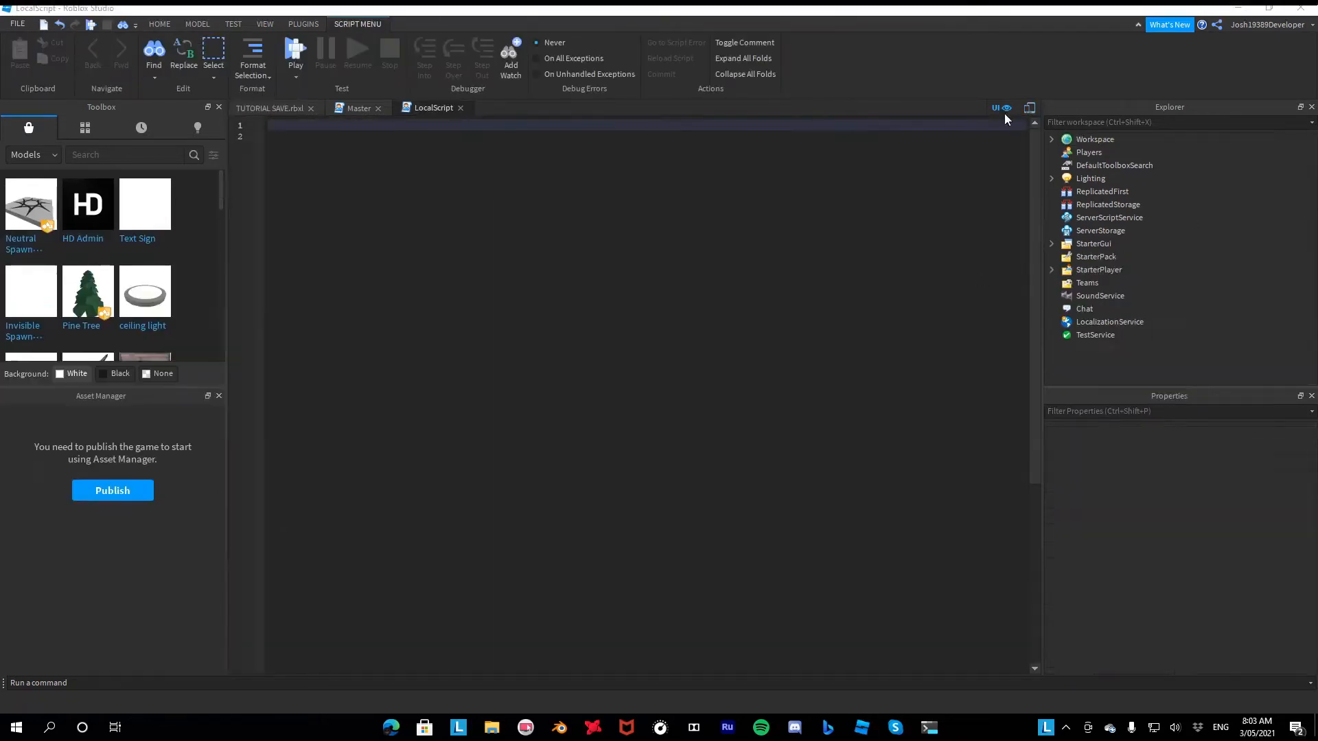
Declare the locals Lighting = game.Lighting, MenuBlur = Lighting:WaitForChild("MenuBlur") and TeleportService = game:GetService("TeleportService") in the button's LocalScript
type("local Lighting = game.Lighting")
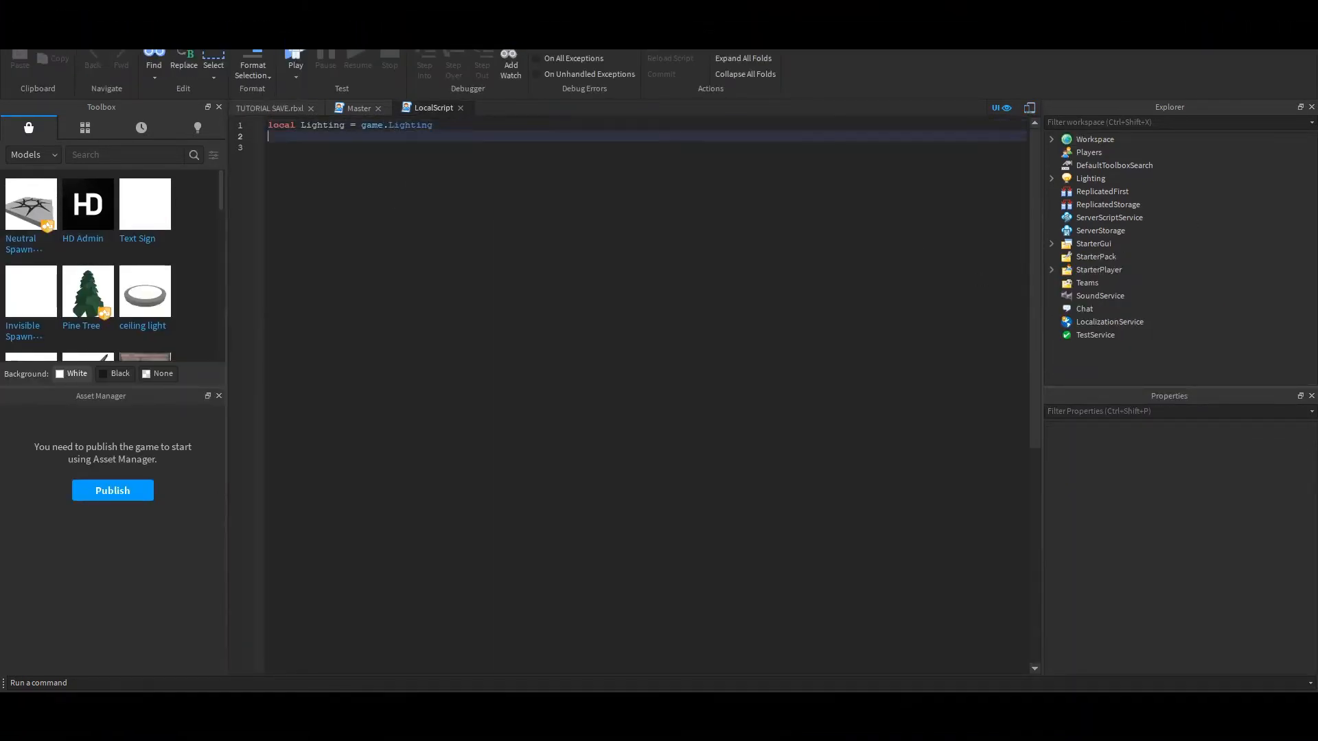
key("Return")
type("local MenuBlur = Lighting:WaitForChild(\"MenuBlur\")")
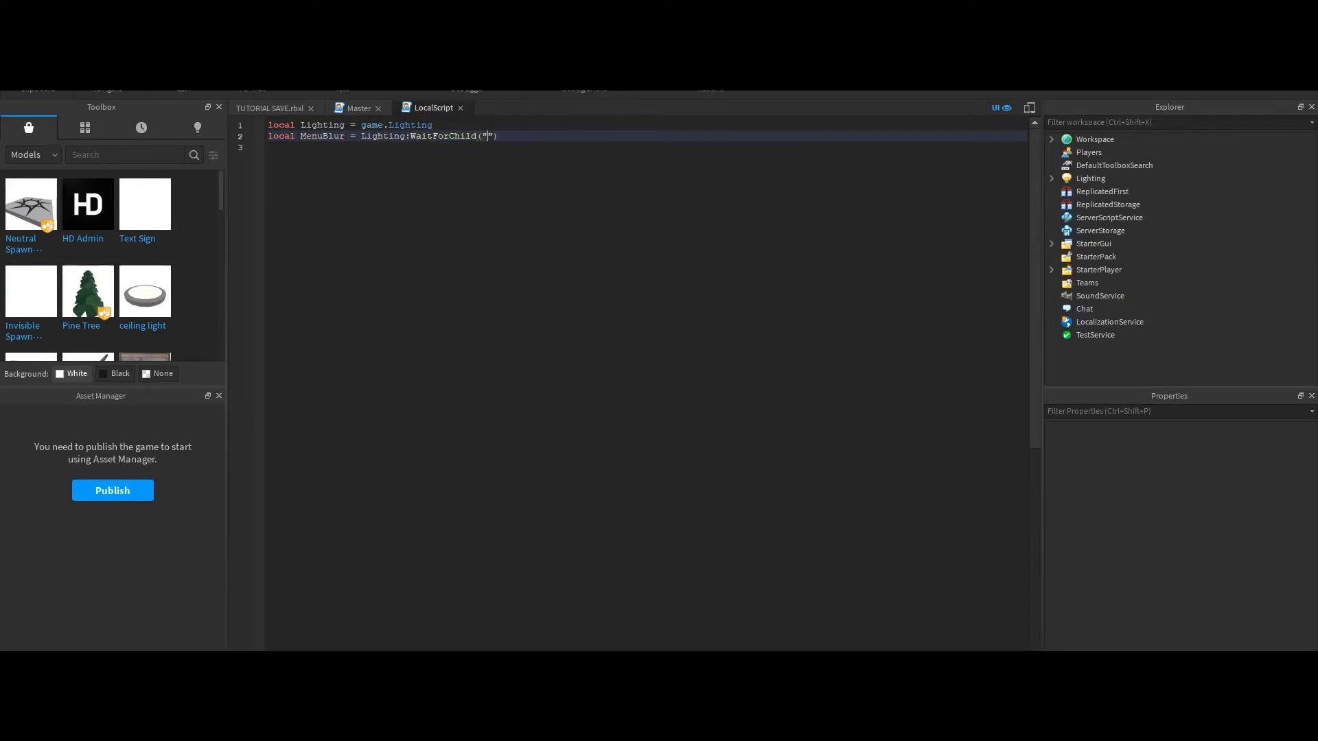
key("Return")
type("local TeleportS")
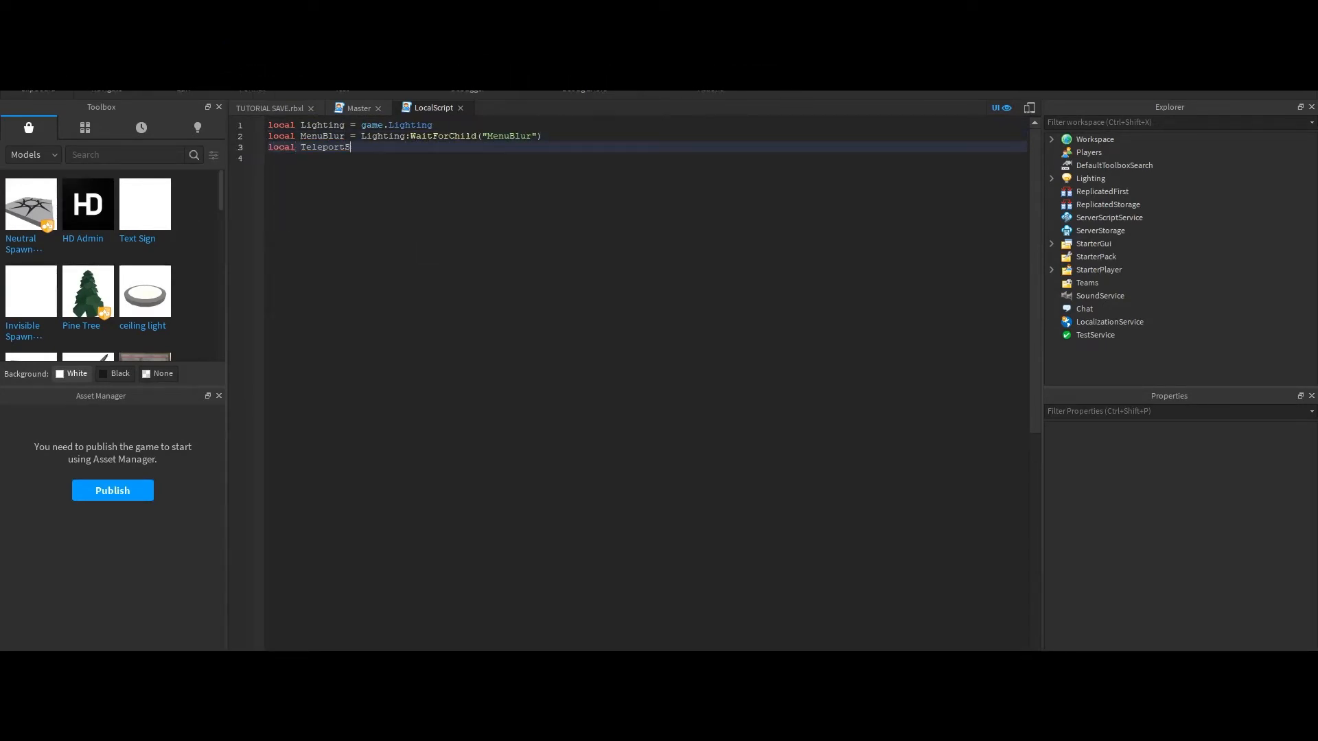
type("ervice = game:GetService()\"TeleportService\")")
Start the button's click handler with the line script.Parent.MouseButton1Down:Connect(function)
key("Return")
type("s")
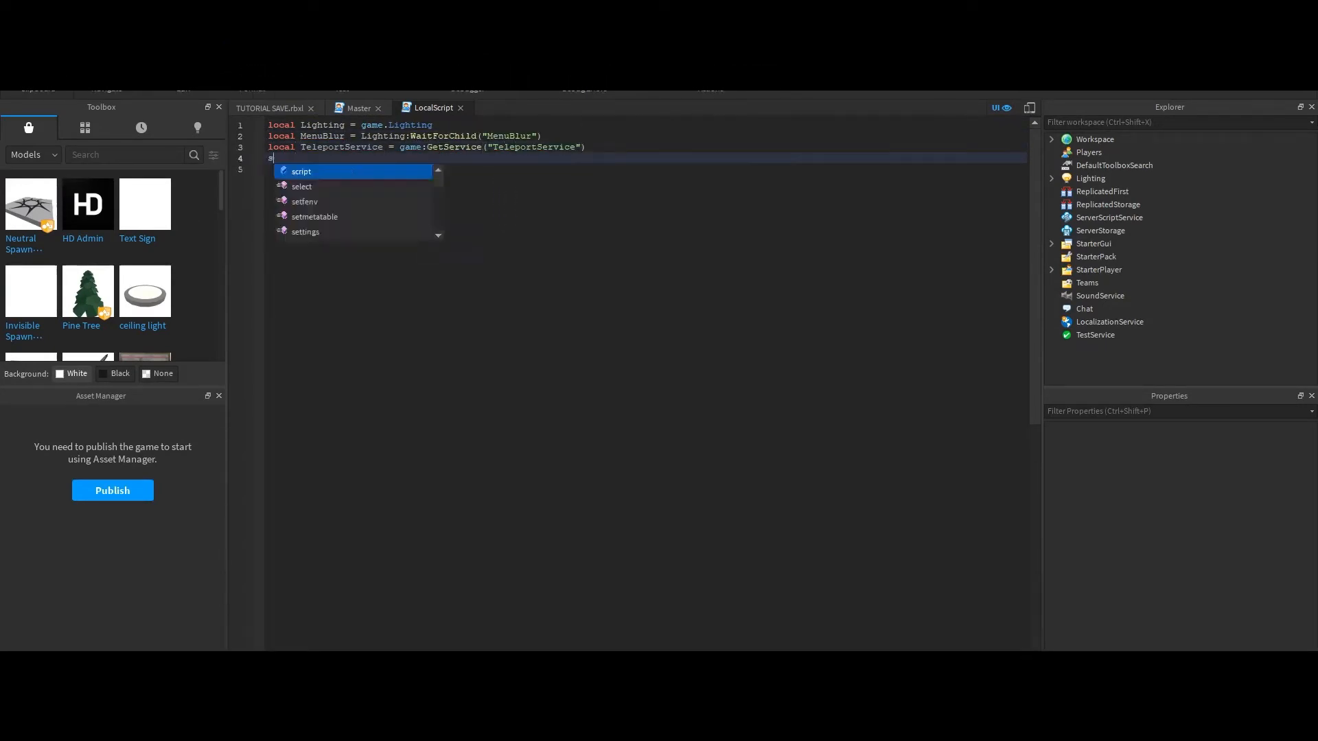
type("cript.Parent.MouseButton1Down:Connect(function)")
key("Return")
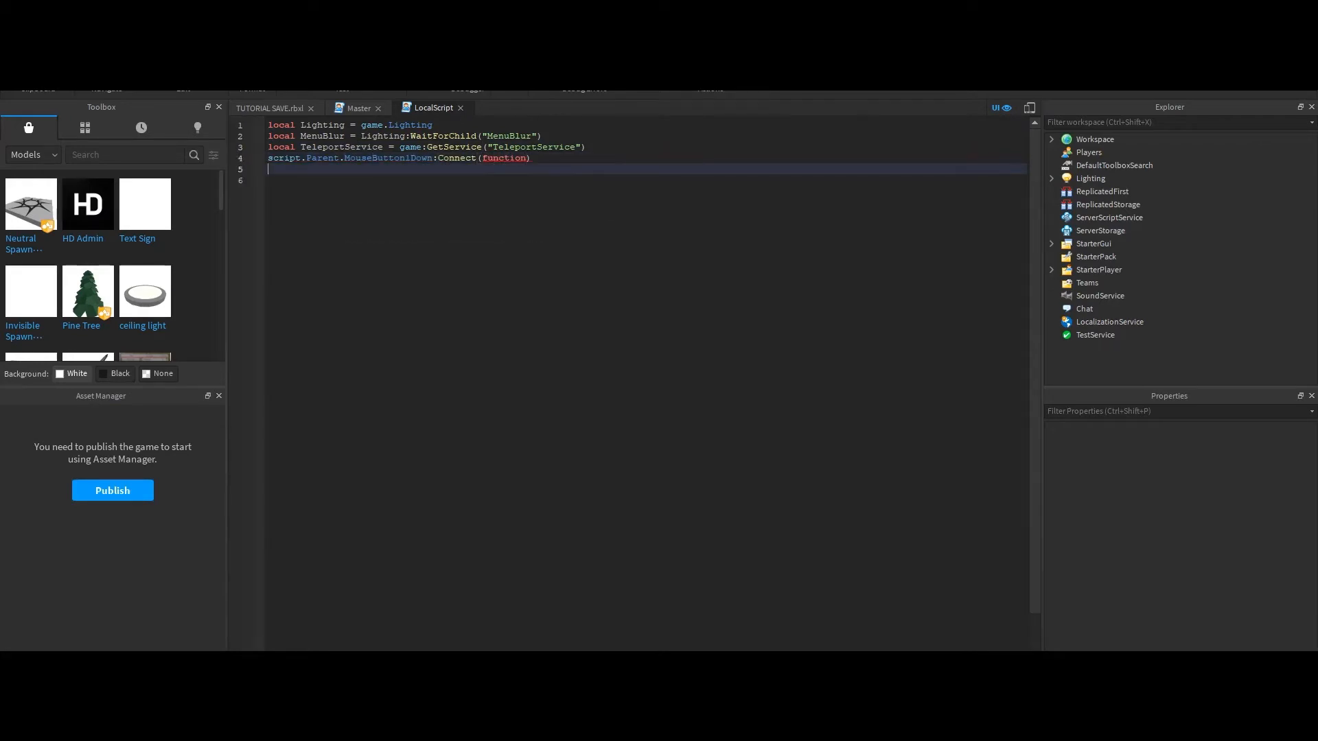
Write a for i = 1,24 do loop that calls wait() and sets MenuBlur.Size = MenuBlur.Size - 1
type("for i = 1,24 do")
key("Return")
type("wait()")
key("Return")
type("MenuBlur.Size = MenuBlur.Size + 1")
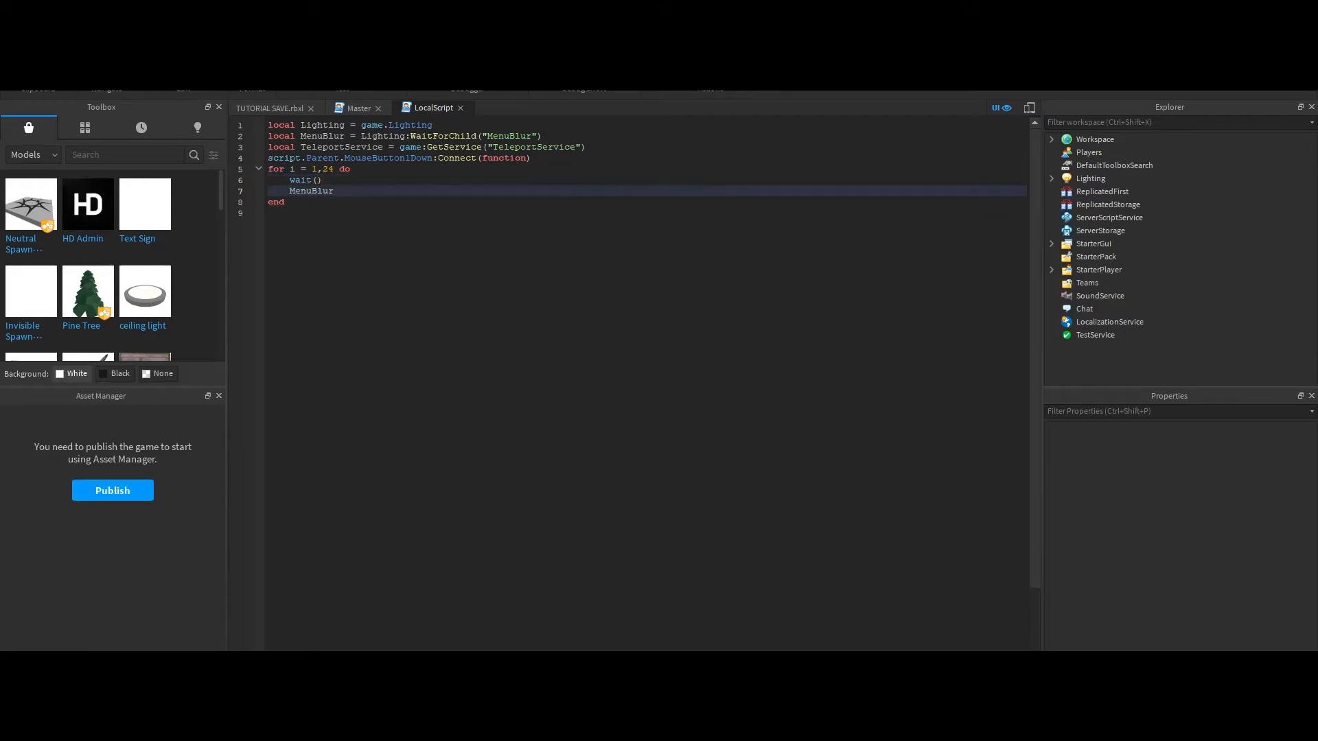
key("BackSpace")
key("BackSpace")
key("BackSpace")
type("- 1")
key("Down")
key("Up")
key("Up")
key("Up")
key("Up")
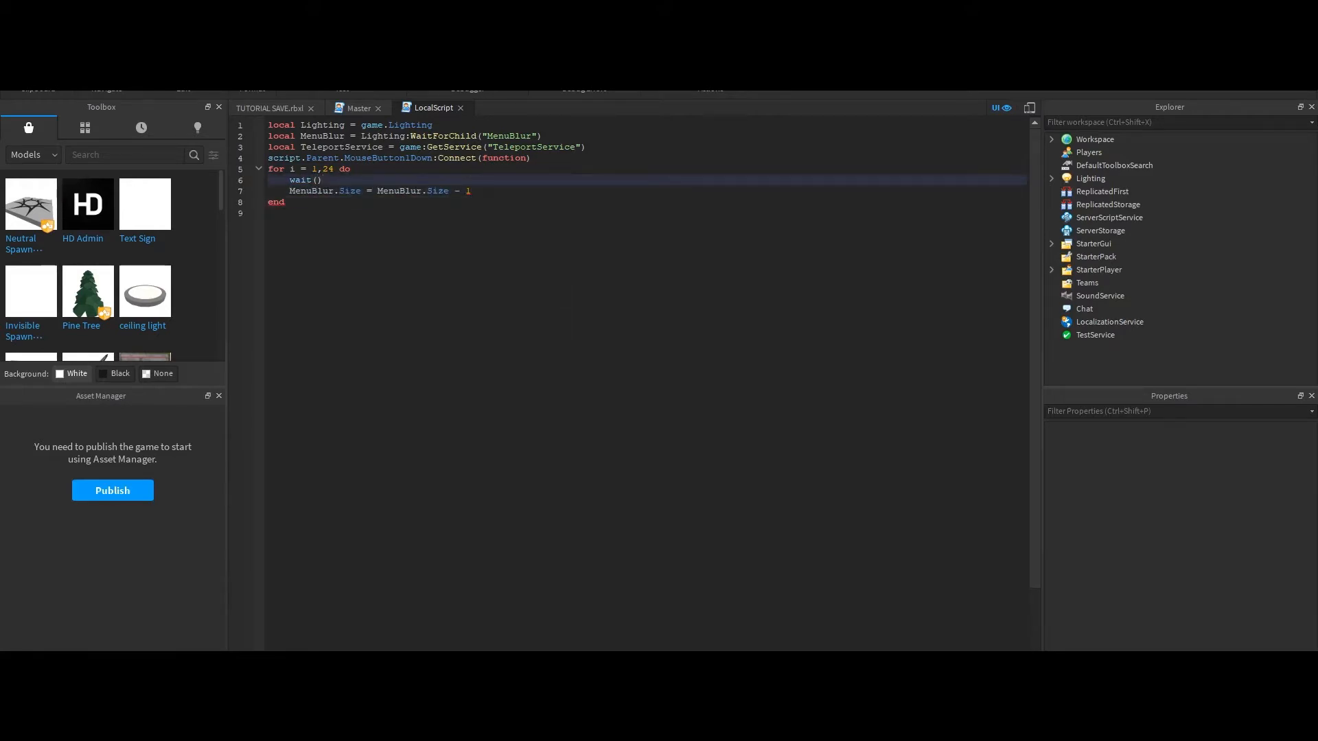
Complete the click handler's function() parentheses and close the handler with end) below the blur loop
key("End")
key("Left")
type("(")
key("Down")
key("Down")
key("Down")
key("Down")
key("Return")
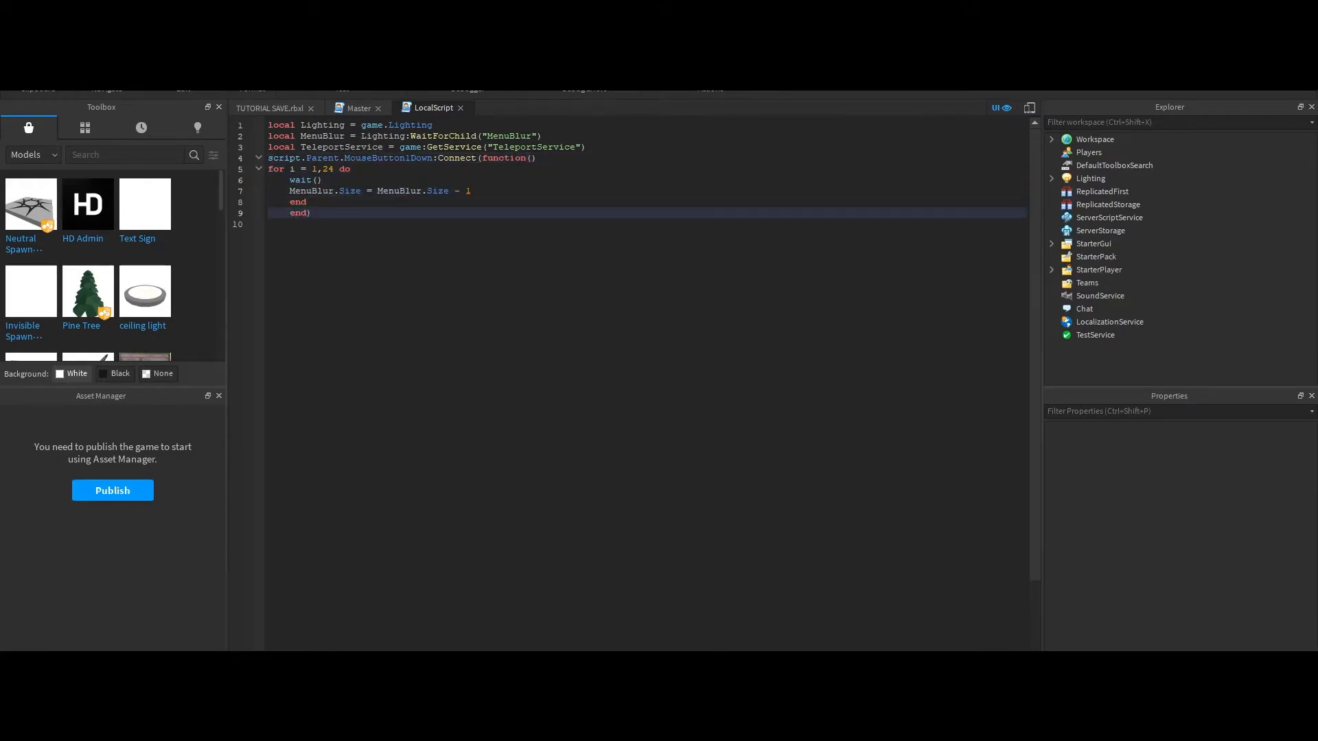
Add the line TeleportService:Teleport(INSERT GAMEID HERE) after the blur loop, inside the click handler
type("teleportService:Teleport(\"")
key("BackSpace")
type("INSERT GAMEID HERE")
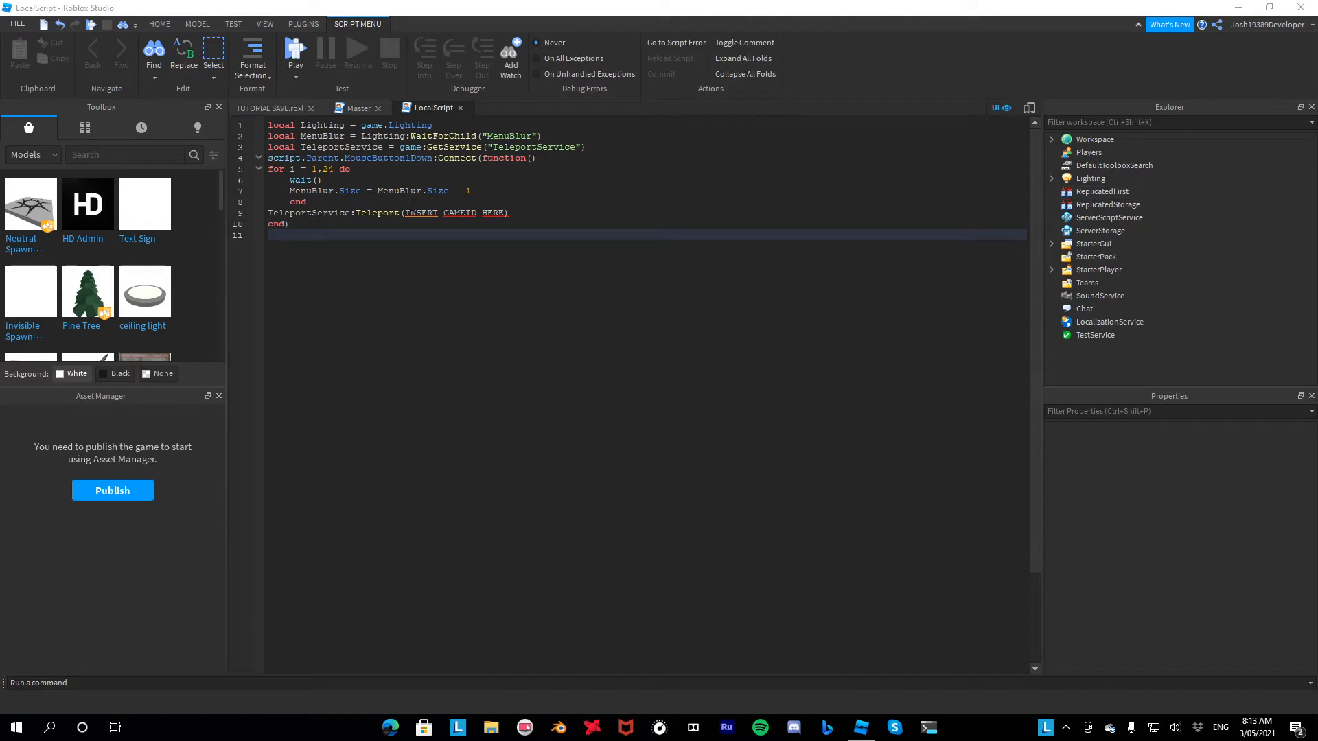
Highlight the blur loop and the Lighting and MenuBlur declarations for review
left_click_drag(412, 203, 267, 169)
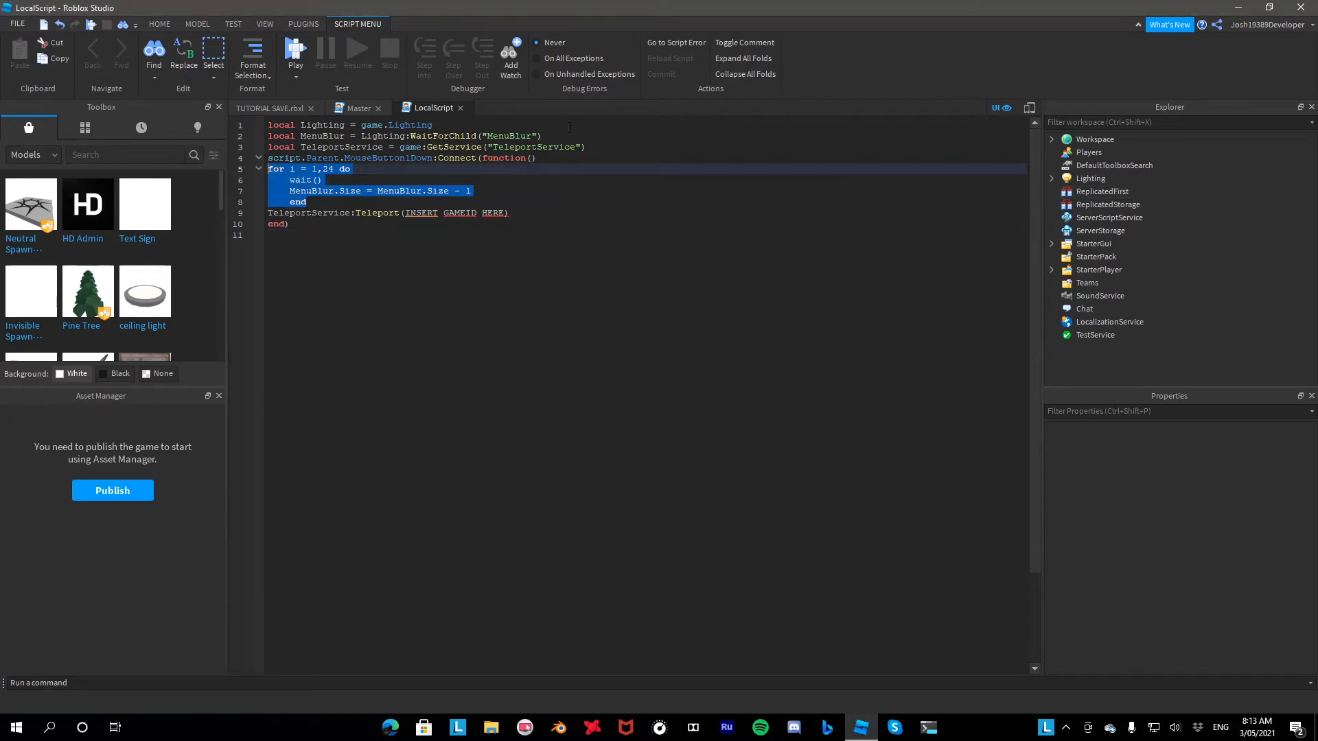
left_click_drag(558, 136, 267, 125)
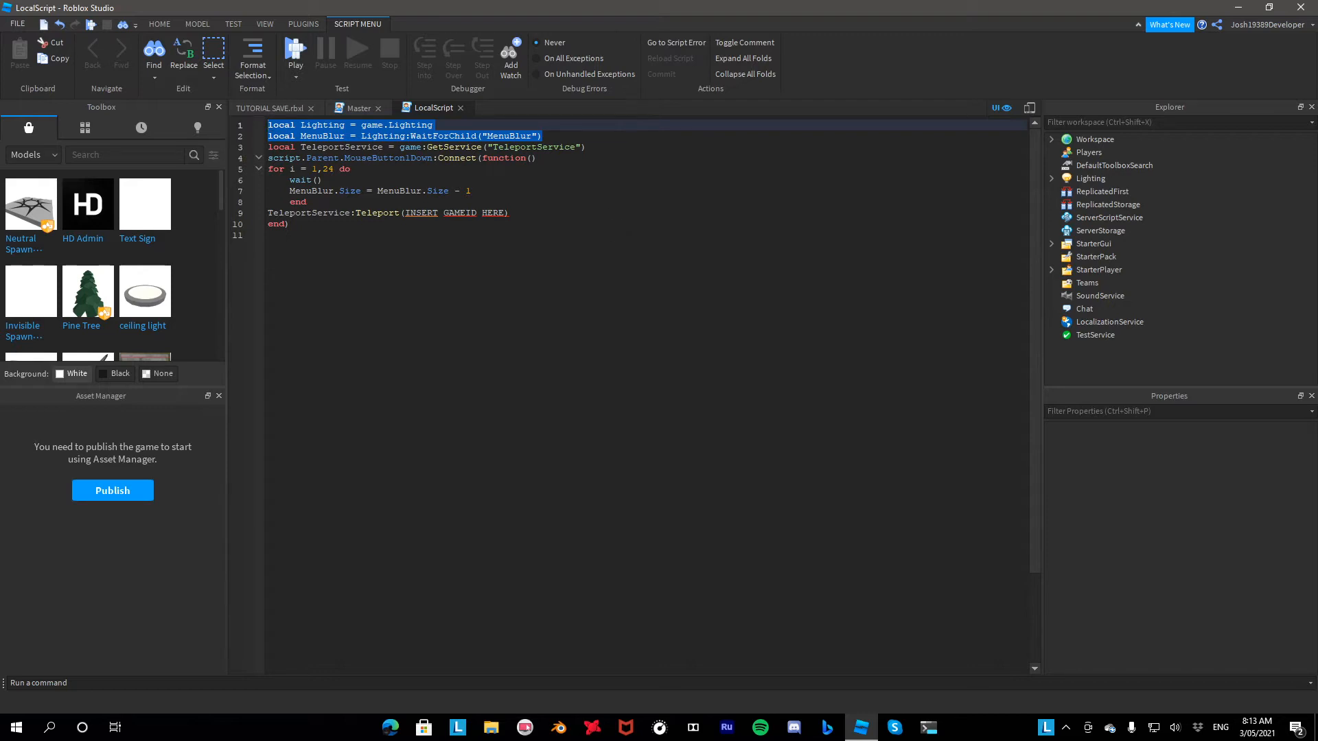
left_click(551, 316)
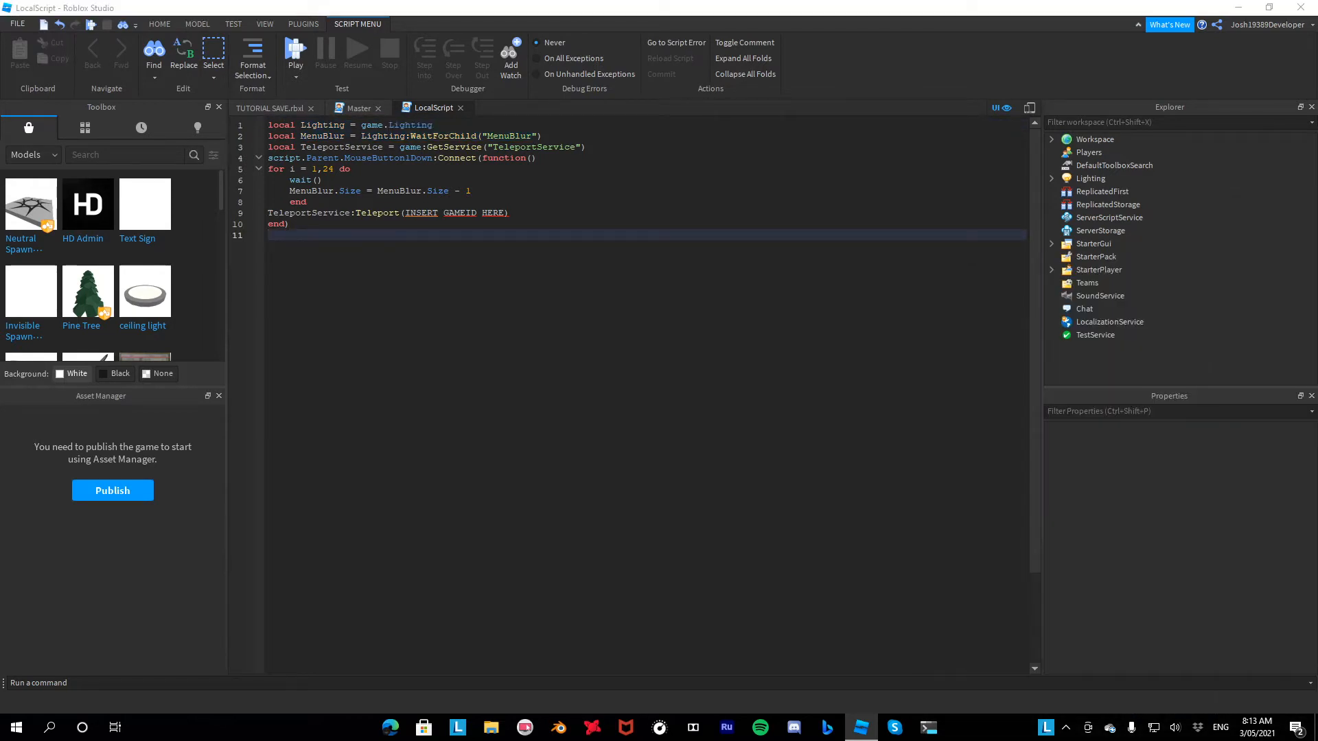
Bring the browser's Arsenal game page into view, pause its trailer and select the game ID 286090429 in the URL
left_click_drag(1317, 102, 816, 88)
left_click(450, 344)
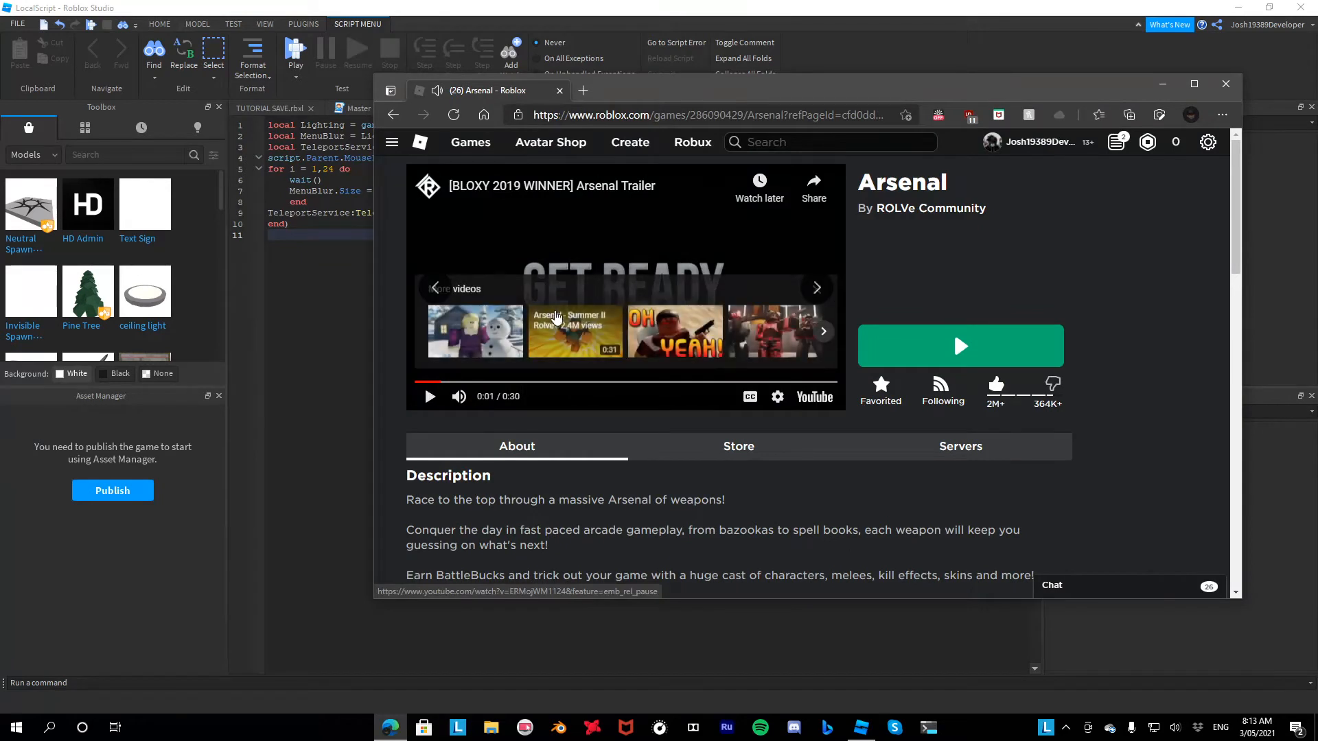
double_click(715, 115)
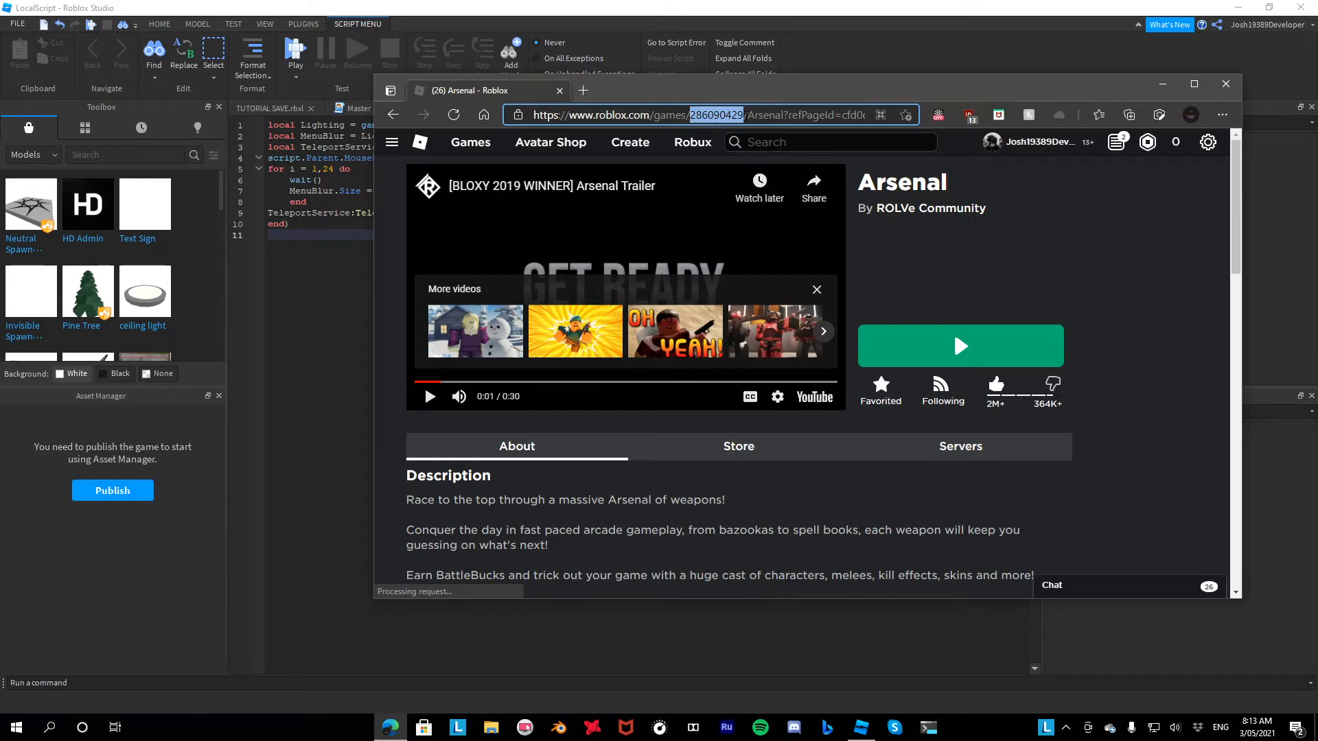
left_click_drag(757, 91, 1317, 149)
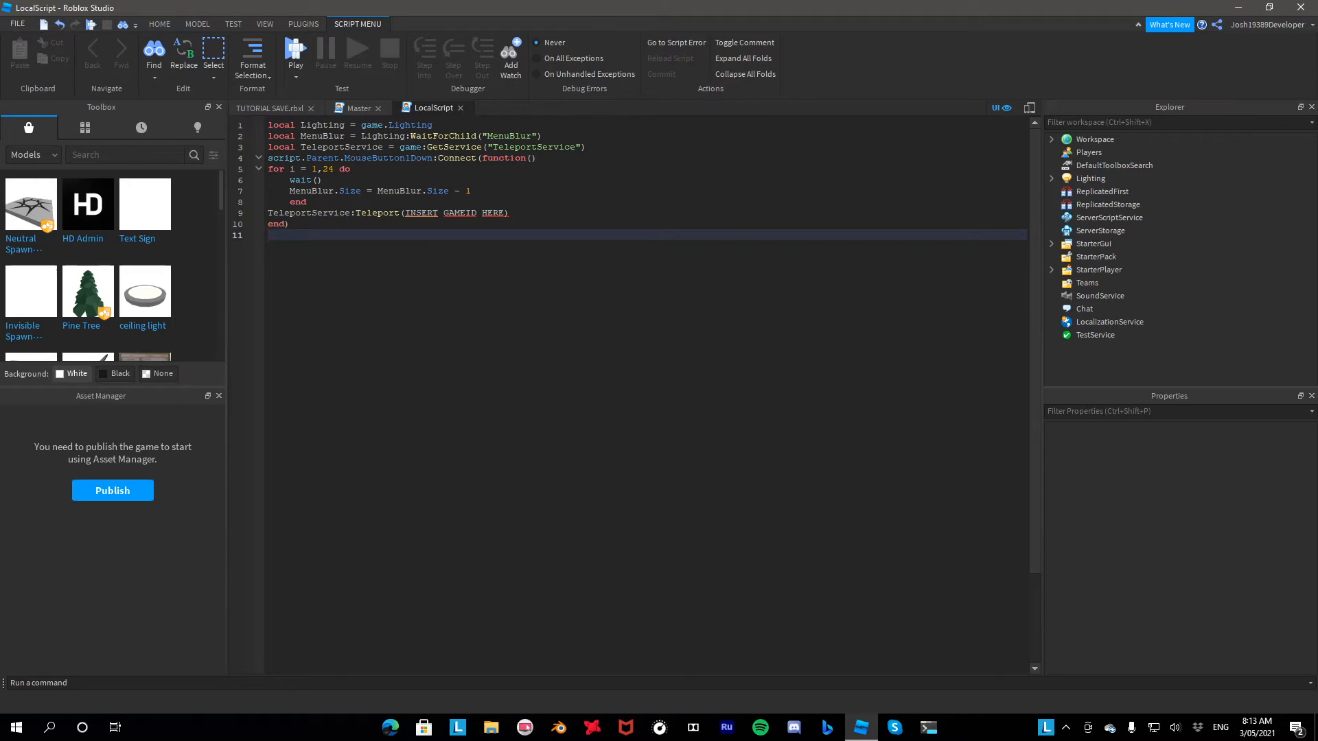
type("s")
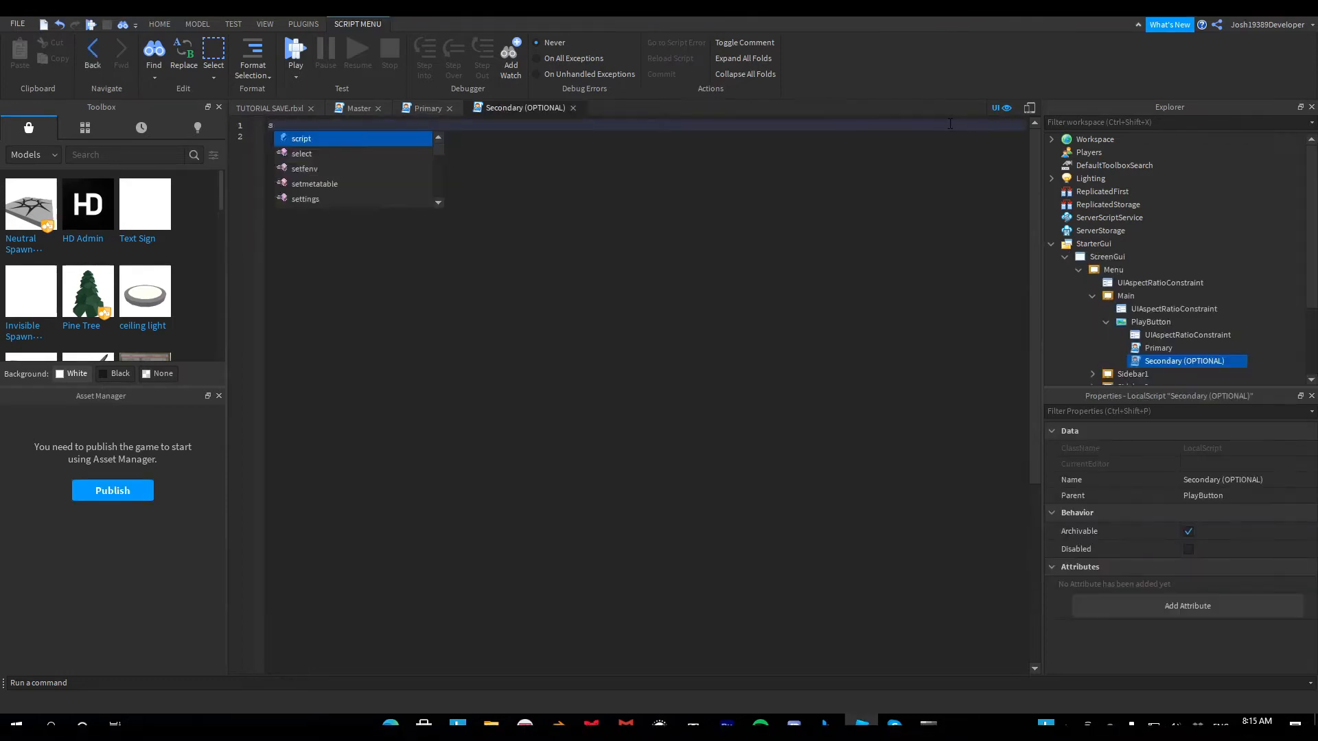
type("cript.Parent.MouseButton1Down:Connect()function()")
key("Return")
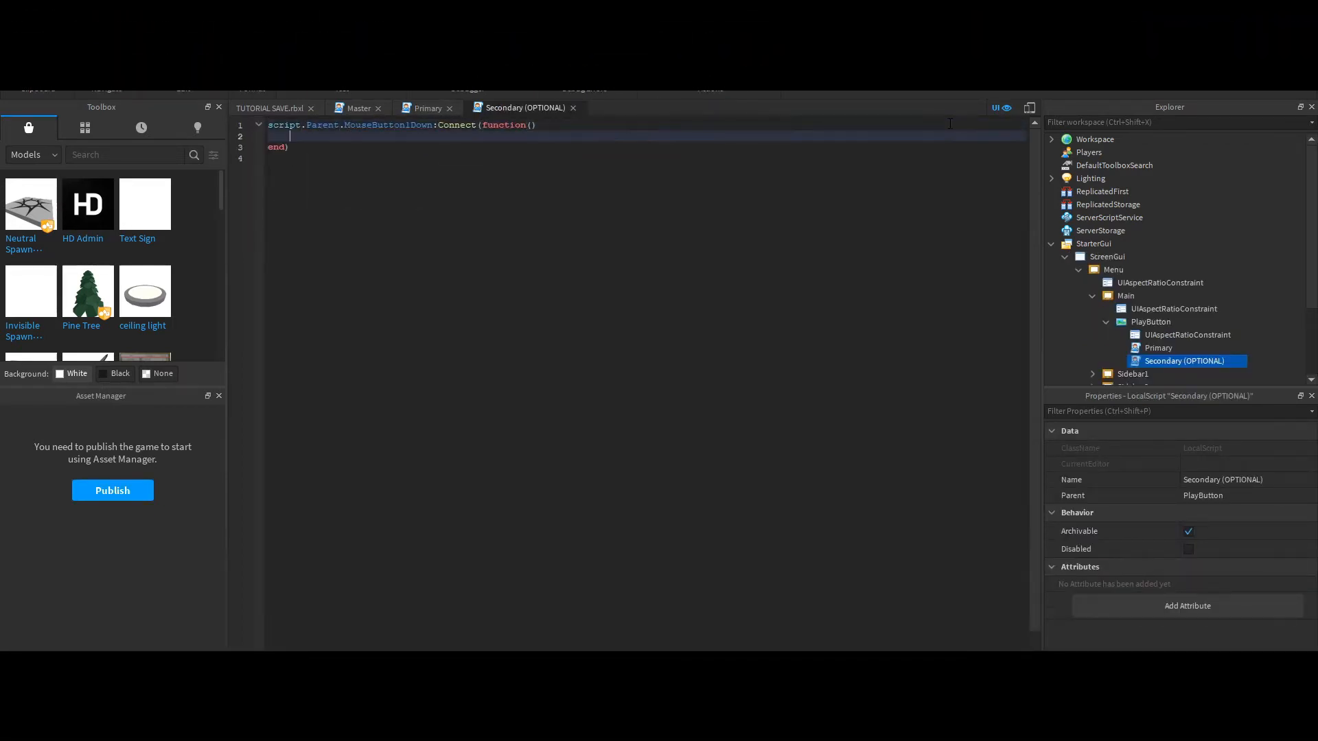
type("script.Parent.Image = \"")
key("ctrl+v")
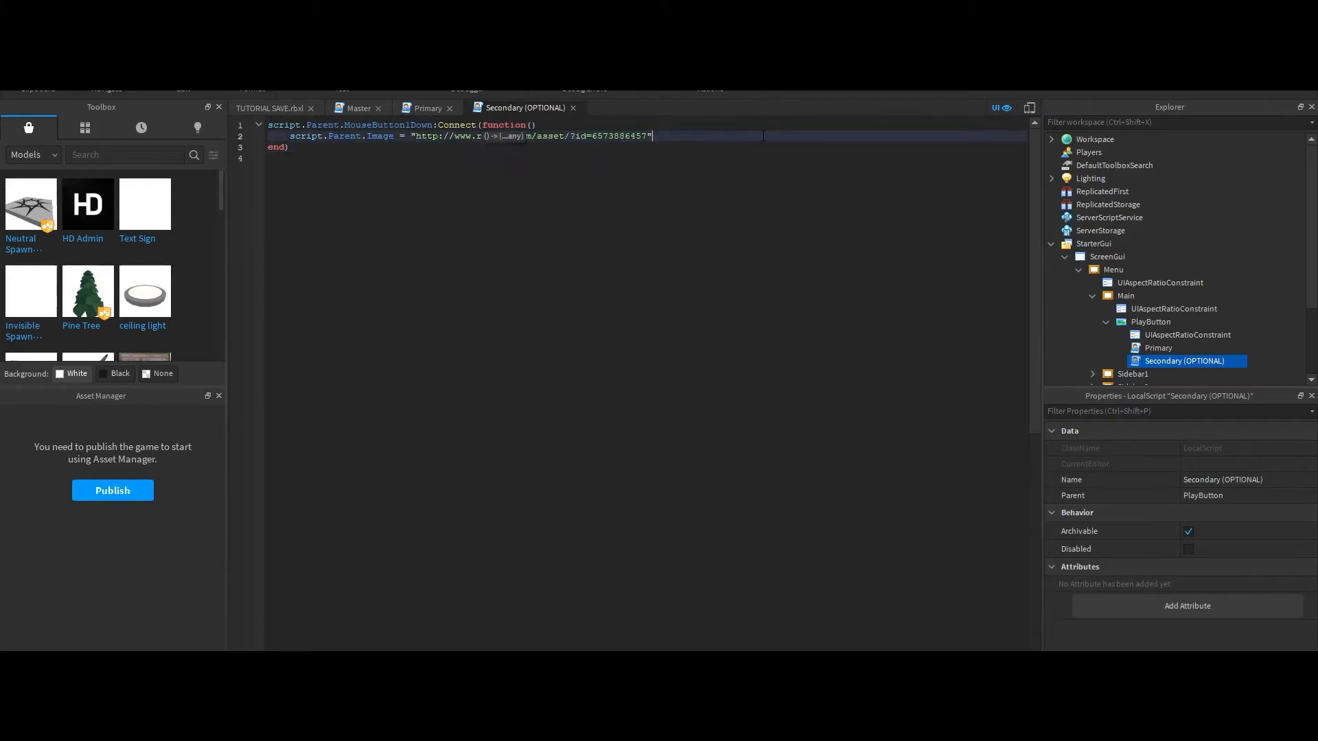
Add wait() and a while true do loop with wait (0.01) and a script.Parent.Rotation assignment based on its own Rotation
key("Return")
type("wait()")
key("Return")
type("while true do")
key("Return")
type("wait (0.01)")
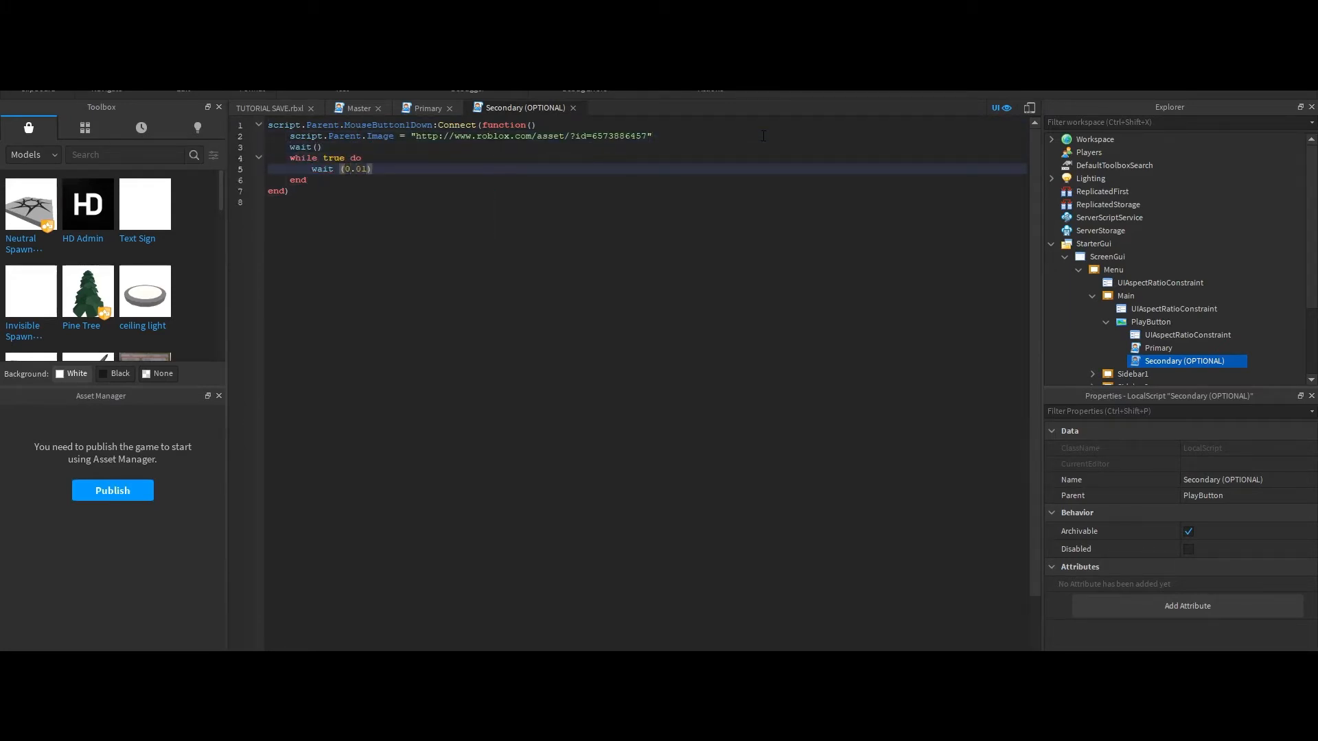
key("Return")
type("script.Parent.Rotation = script.Parent.Rotation")
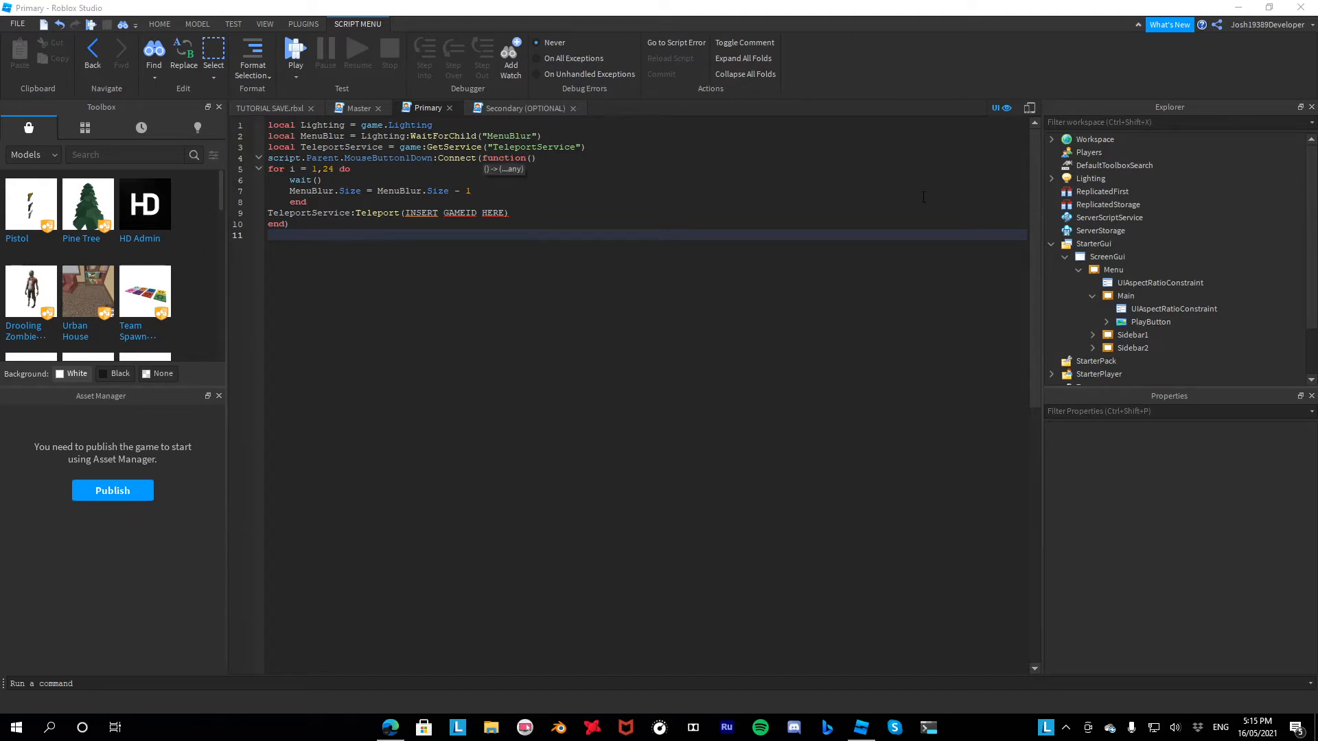
Return to the place view, insert an ImageButton into the Main frame and move it beside the play button
left_click(297, 108)
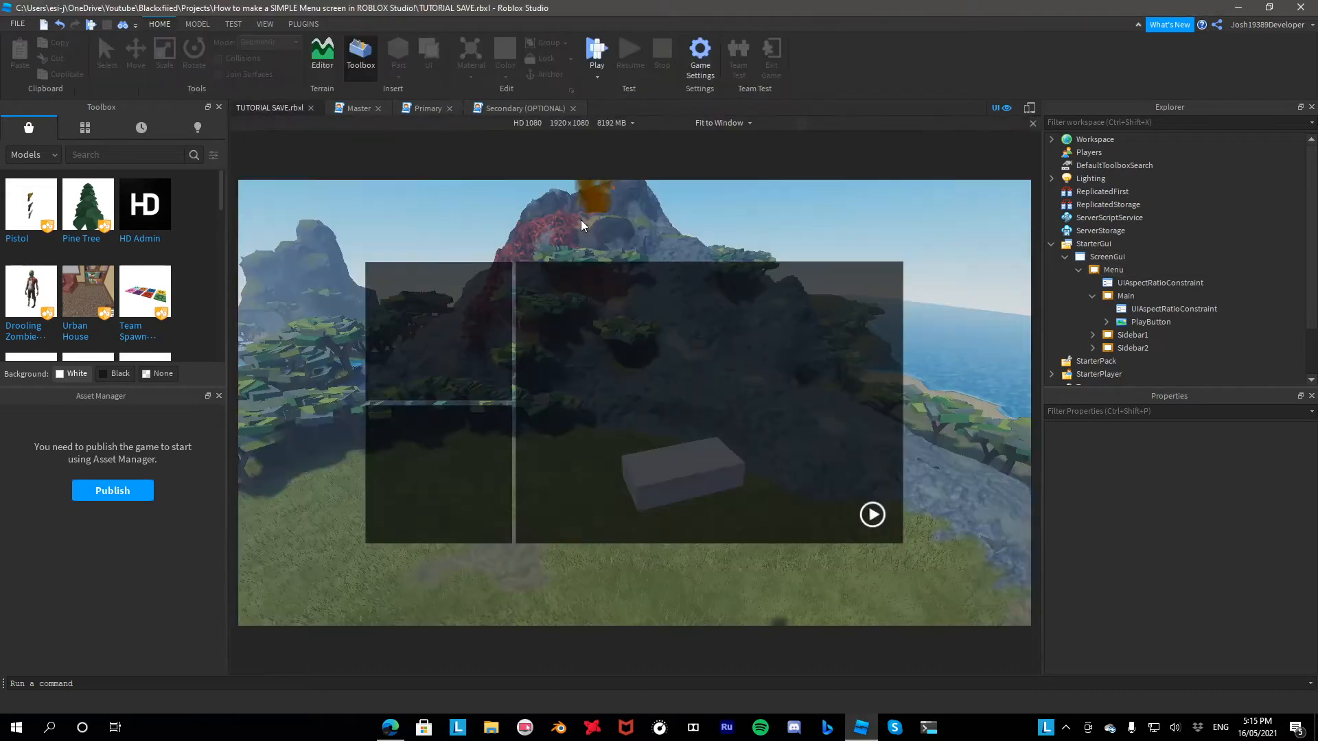
left_click(1126, 296)
left_click(1213, 296)
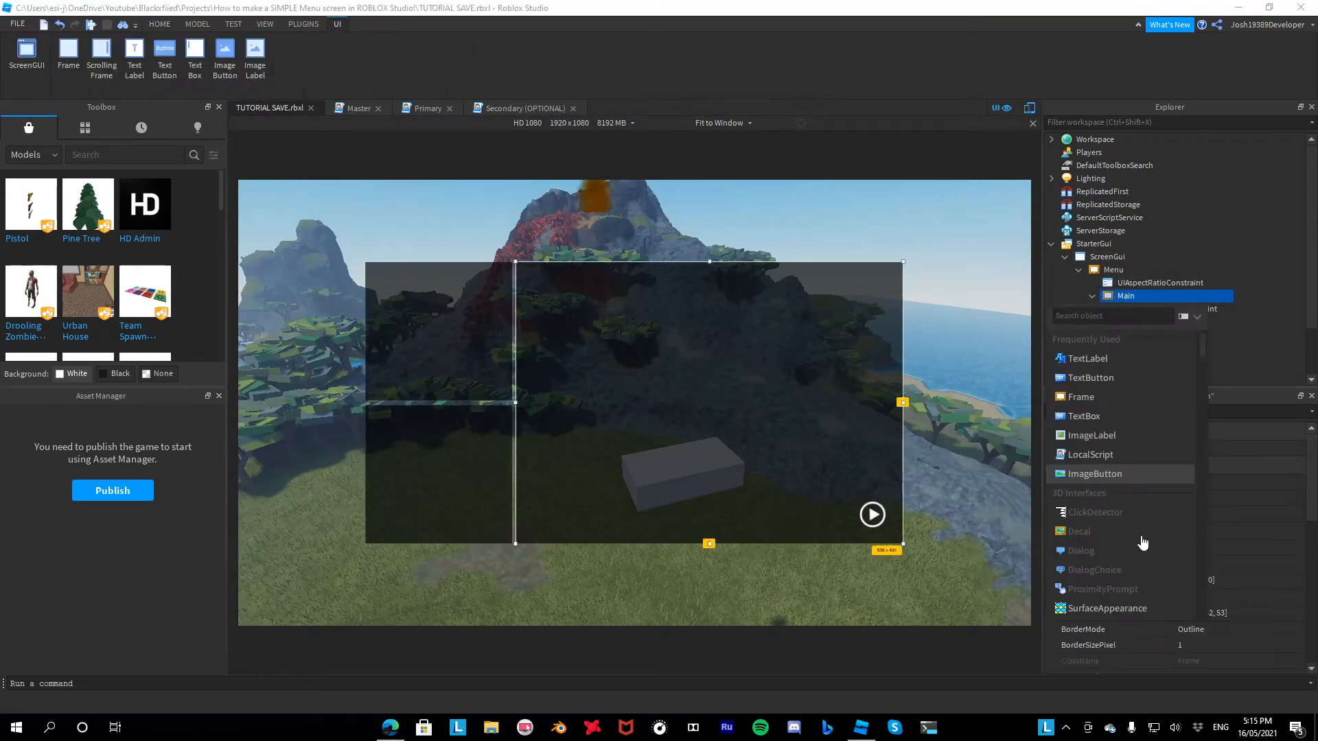
left_click(1098, 473)
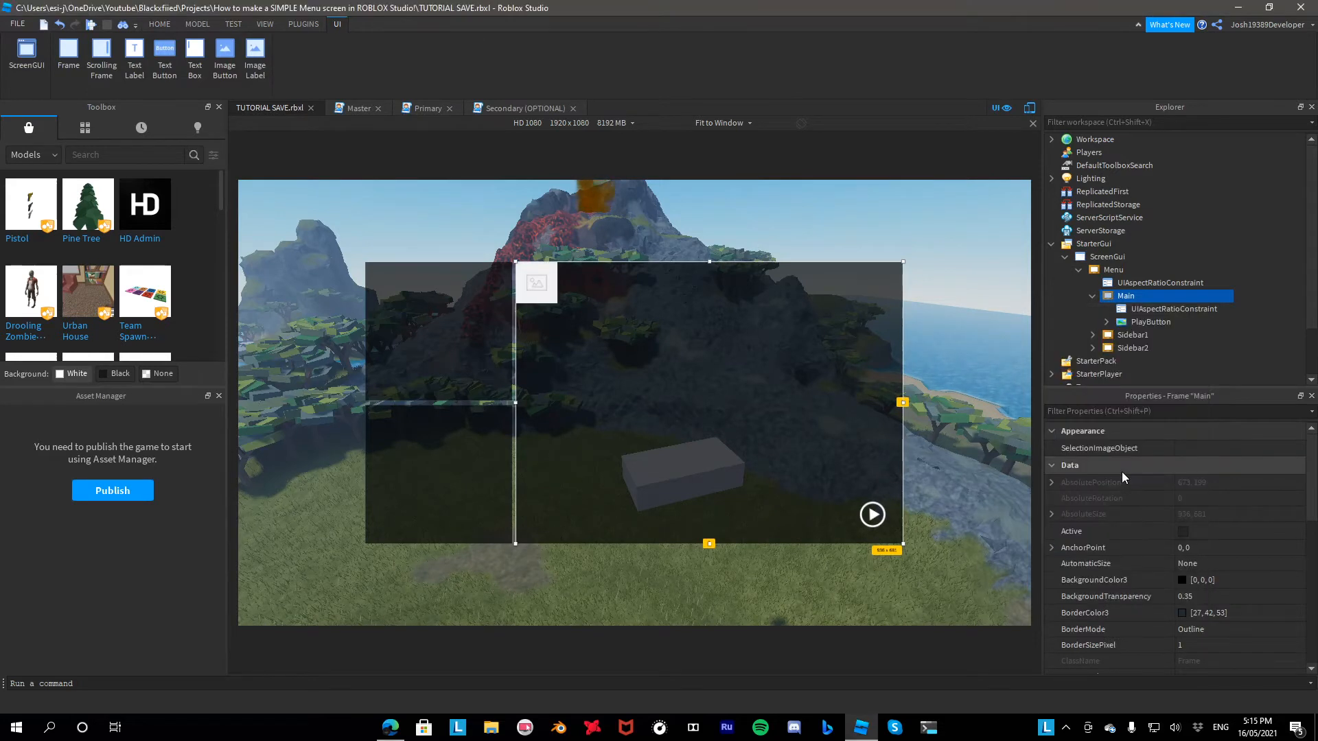
left_click_drag(546, 283, 846, 513)
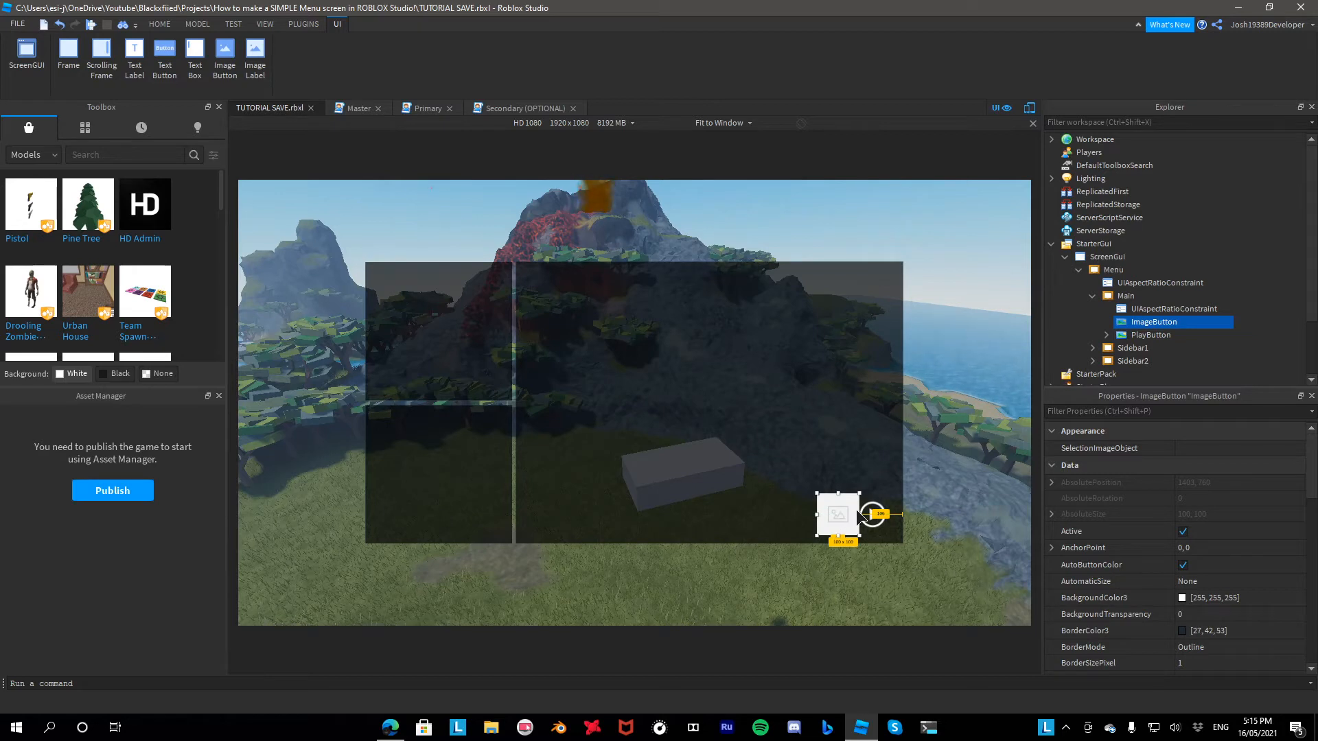
scroll(1220, 589, "down", 1)
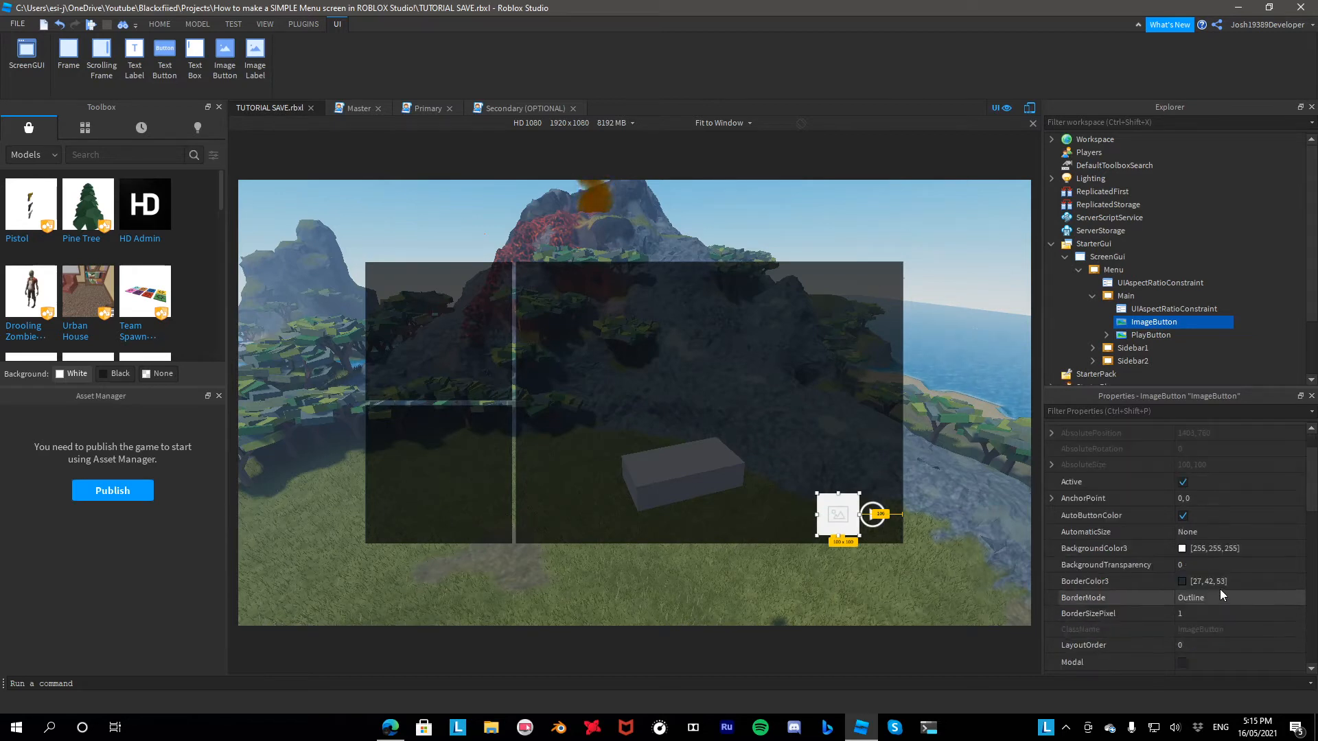
scroll(1148, 509, "down", 7)
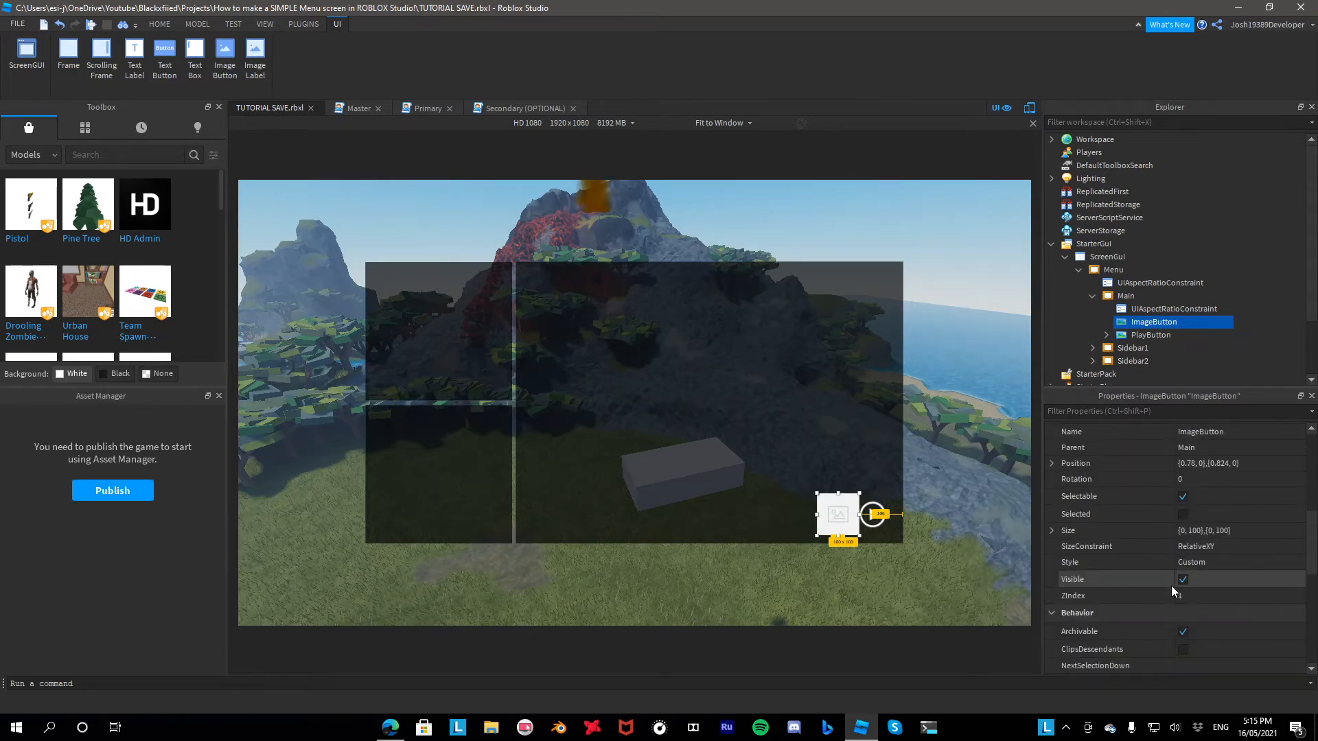
scroll(1171, 581, "down", 1)
left_click(1223, 617)
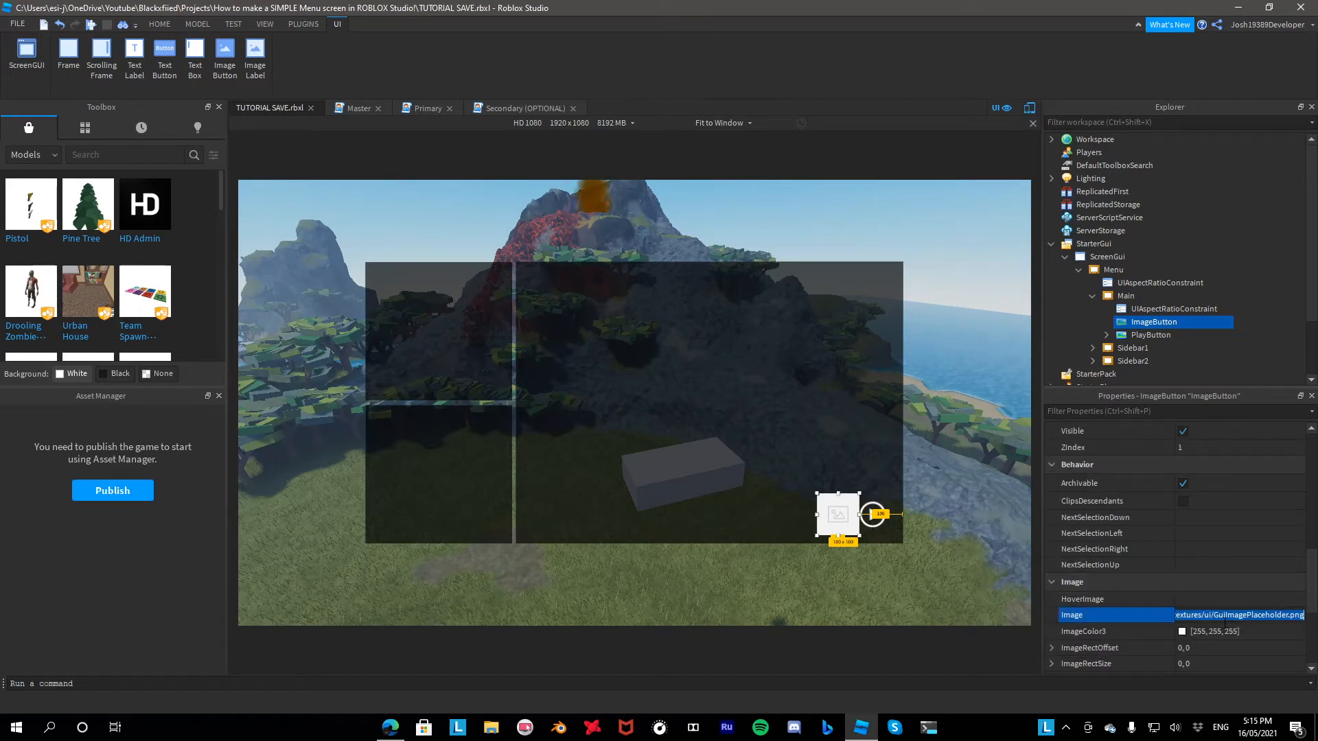
key("BackSpace")
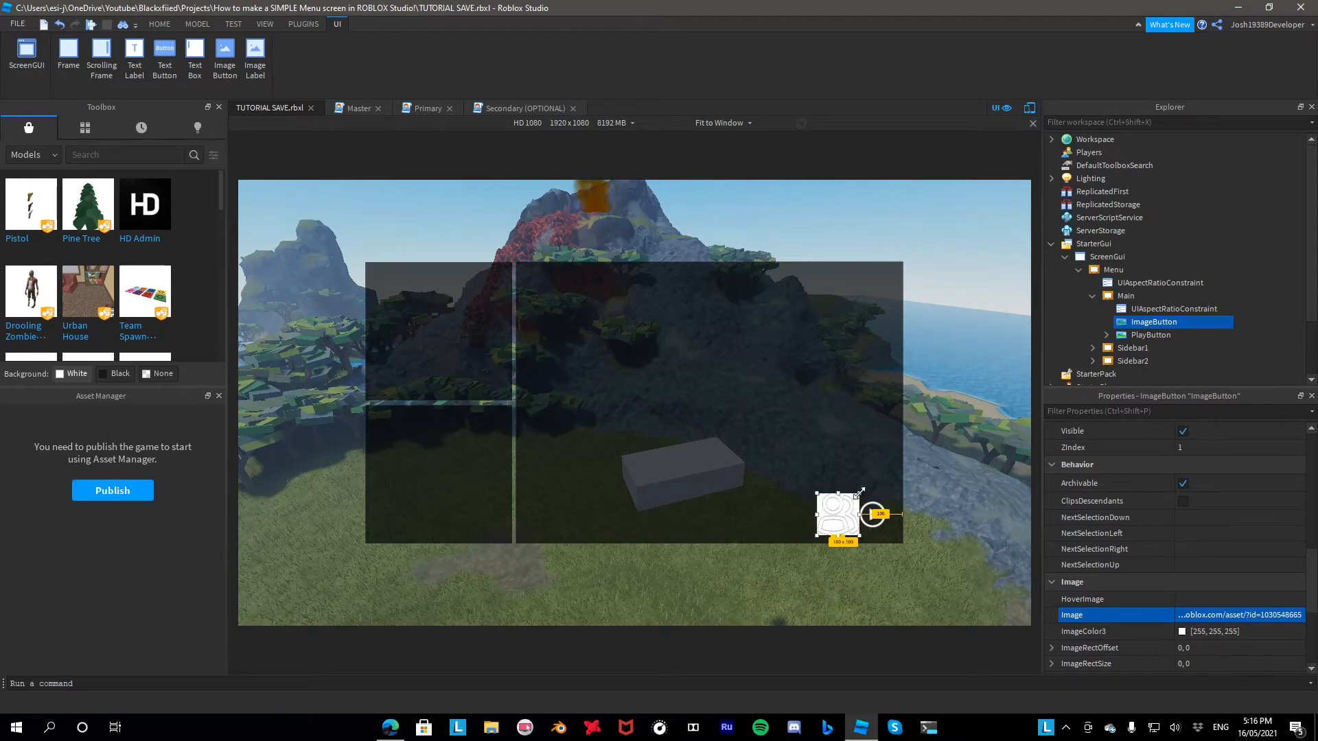
Resize the ImageButton to about 71 by 65 pixels beside the play button and set its BackgroundTransparency to 1
left_click_drag(859, 493, 854, 503)
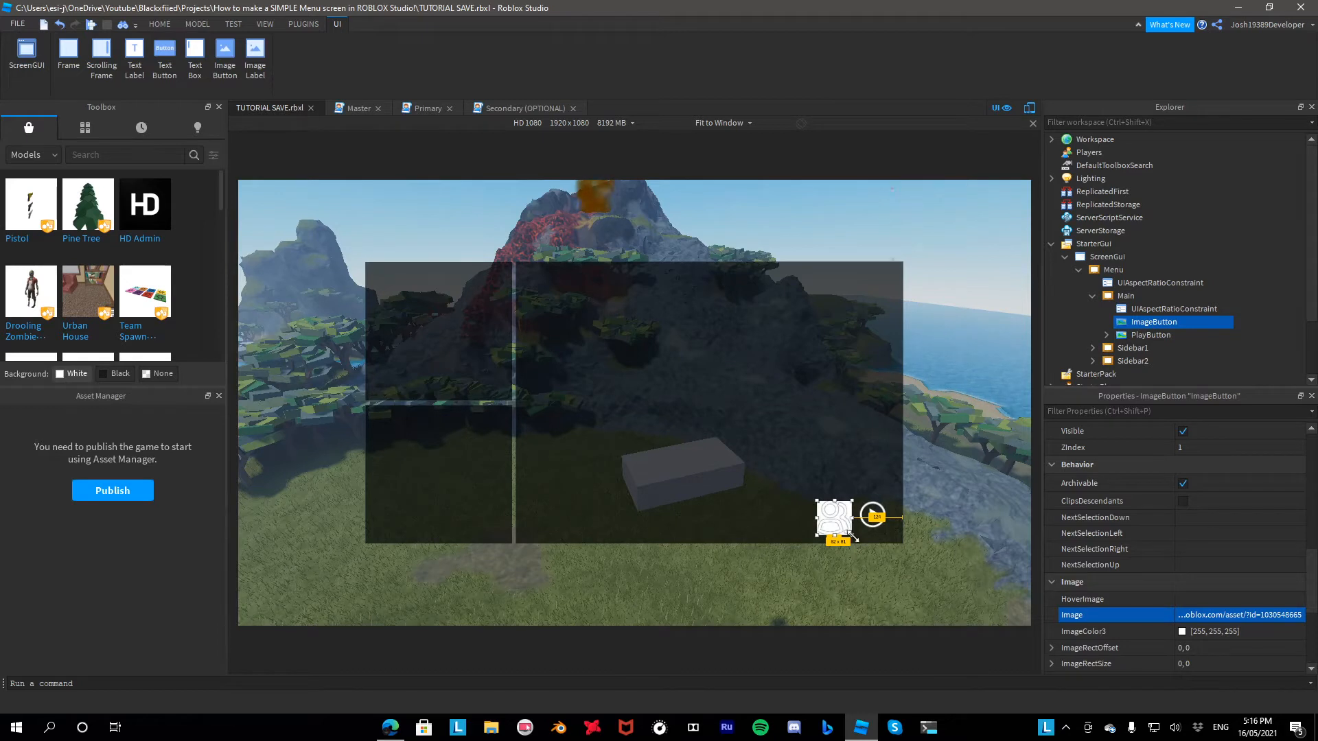
left_click_drag(852, 536, 847, 515)
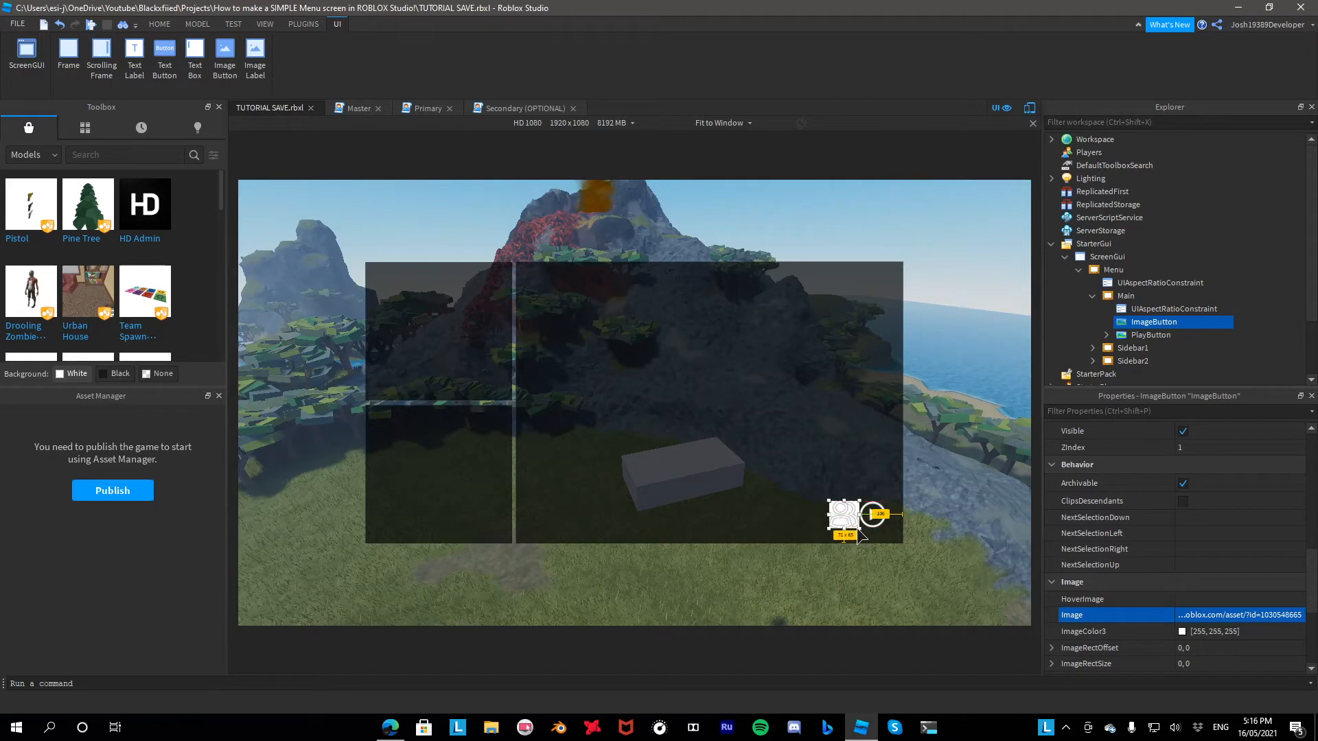
scroll(1192, 588, "up", 6)
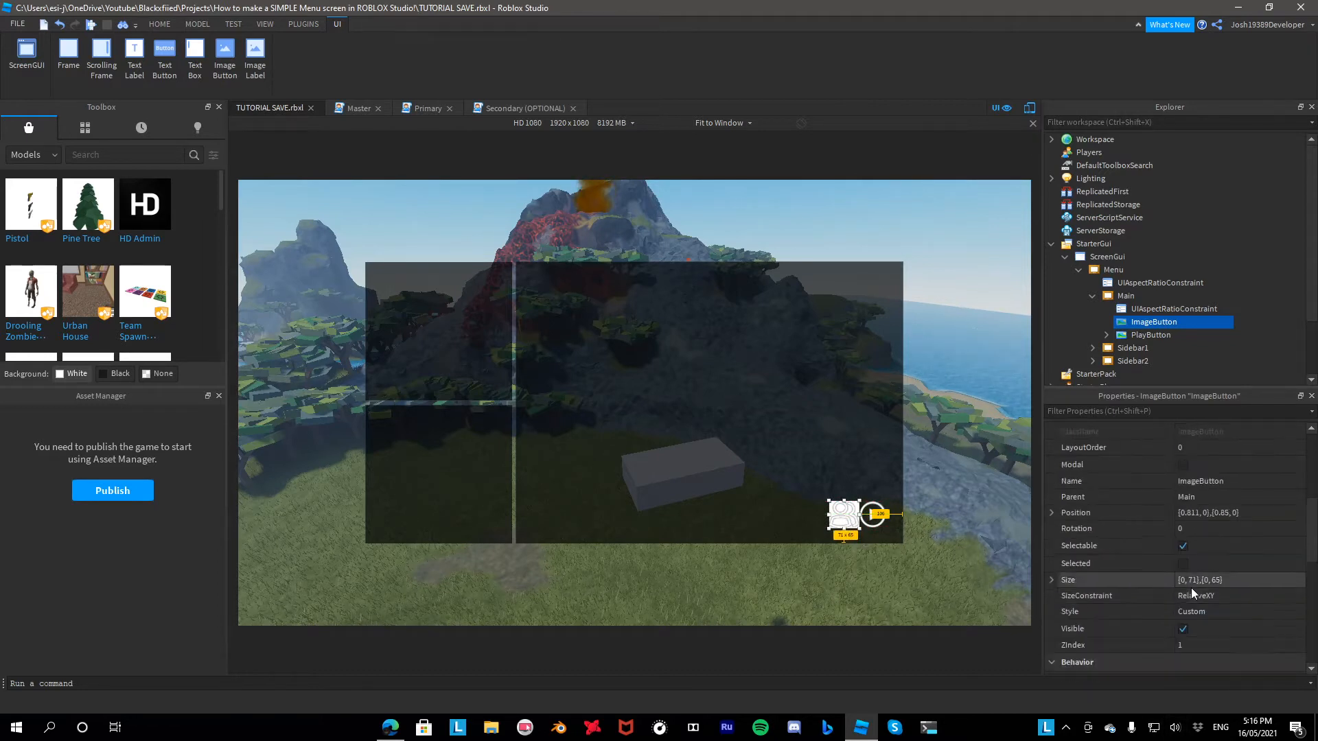
left_click(1191, 614)
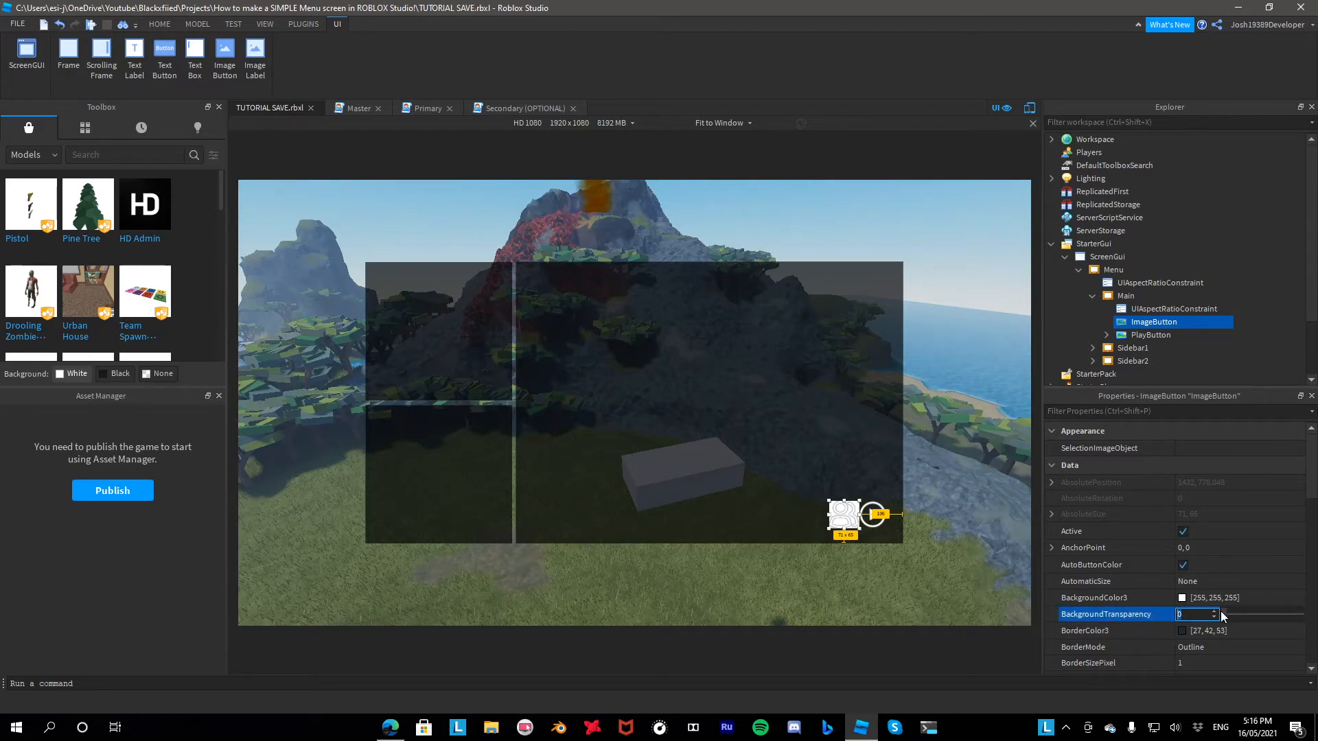
type("1")
left_click(861, 463)
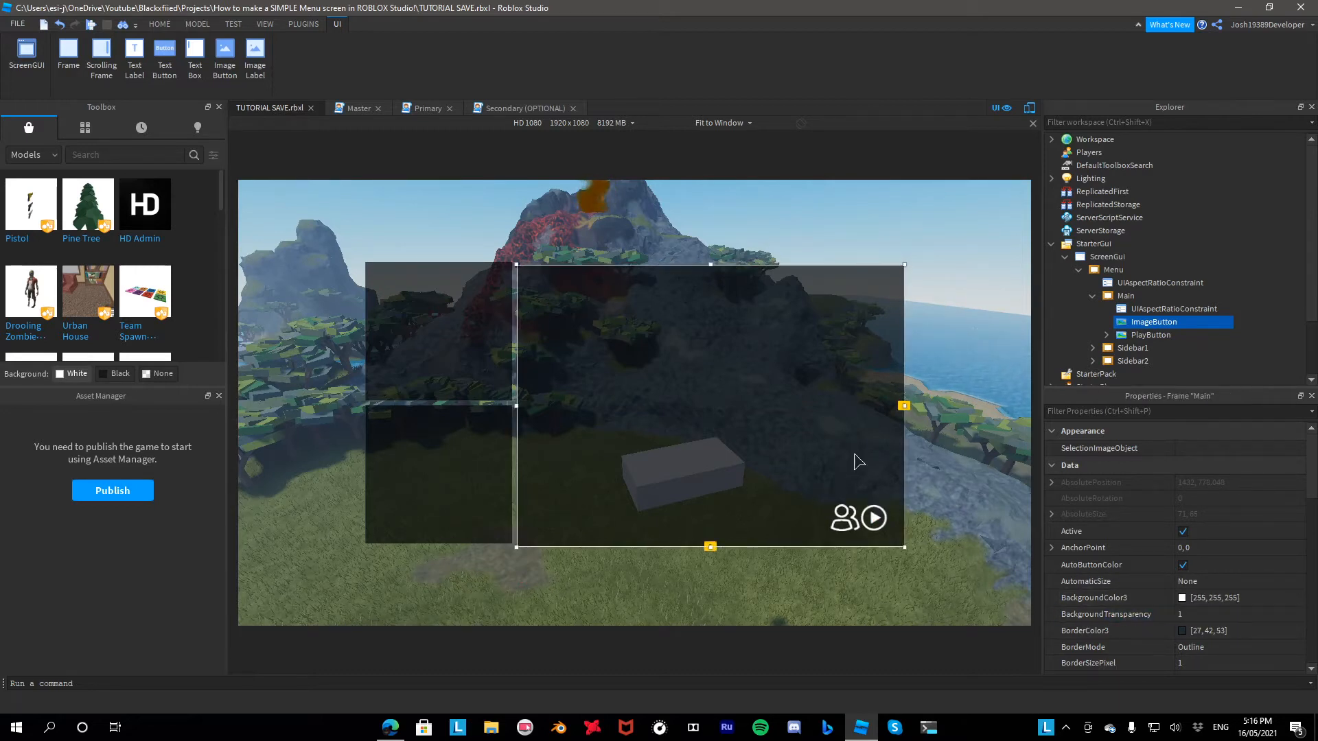
key("ctrl+z")
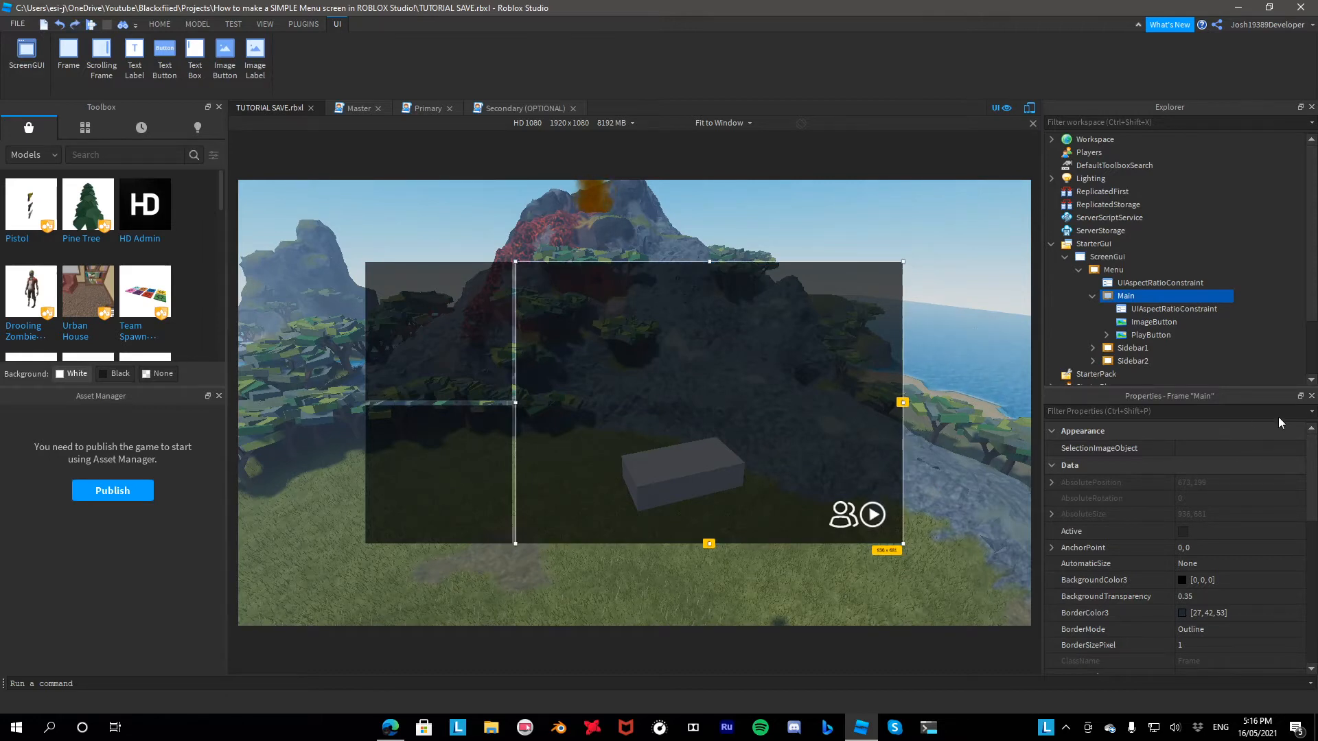
Add a LocalScript inside ImageButton and replace its default code with local Button = script.Parent
left_click(1186, 323)
left_click(1084, 382)
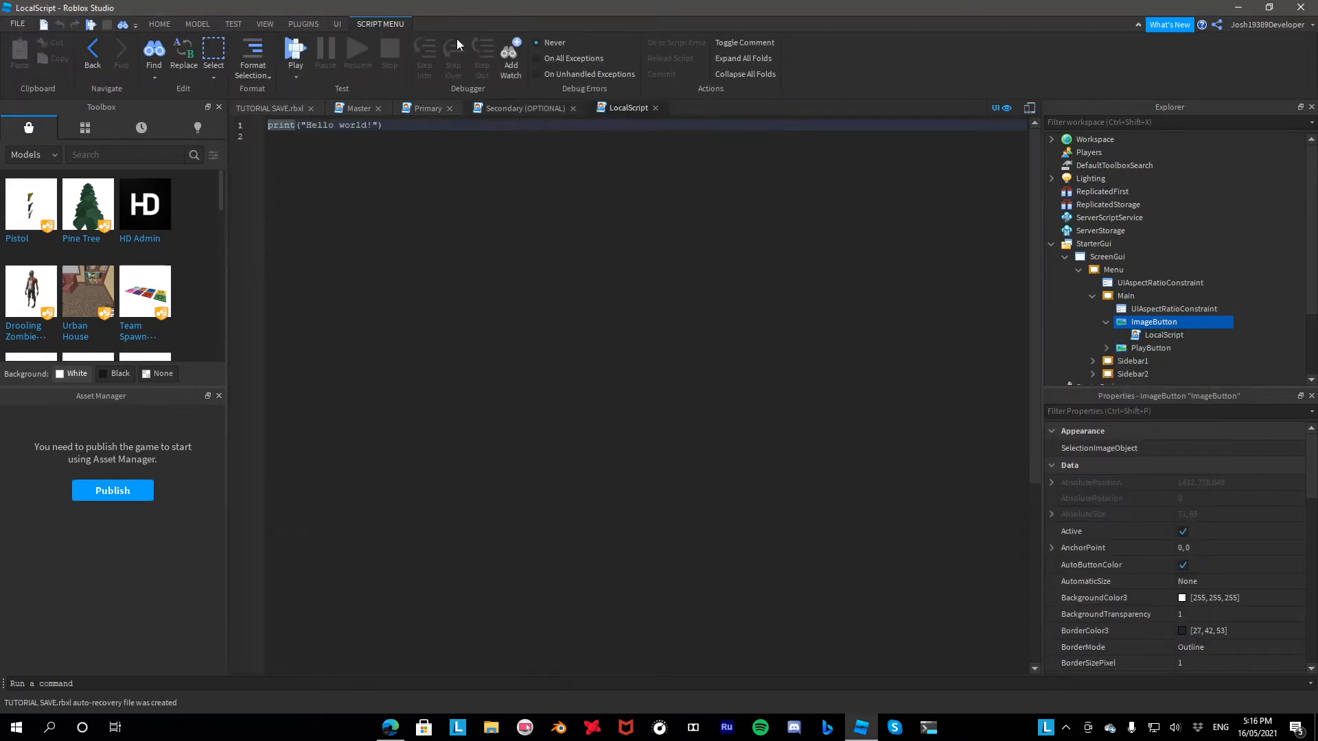
left_click_drag(443, 126, 1, 118)
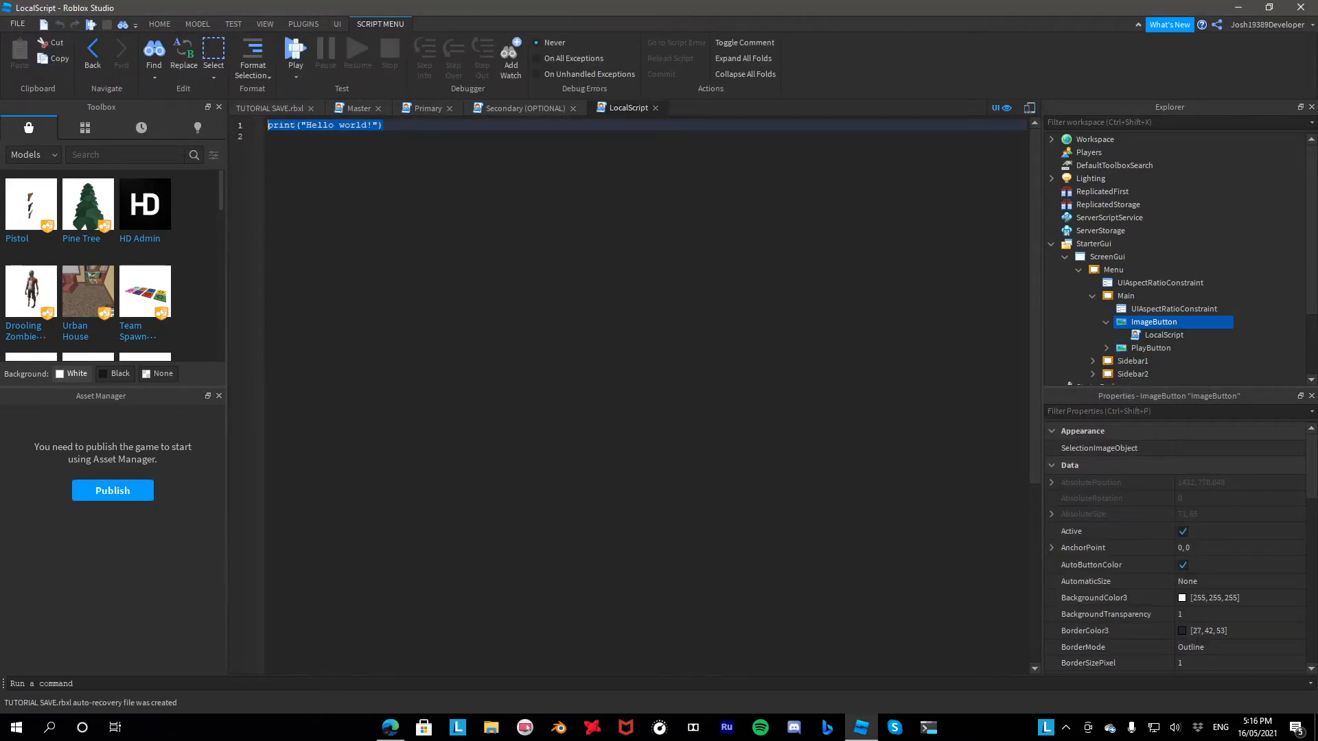
type("local Button = script.Parent")
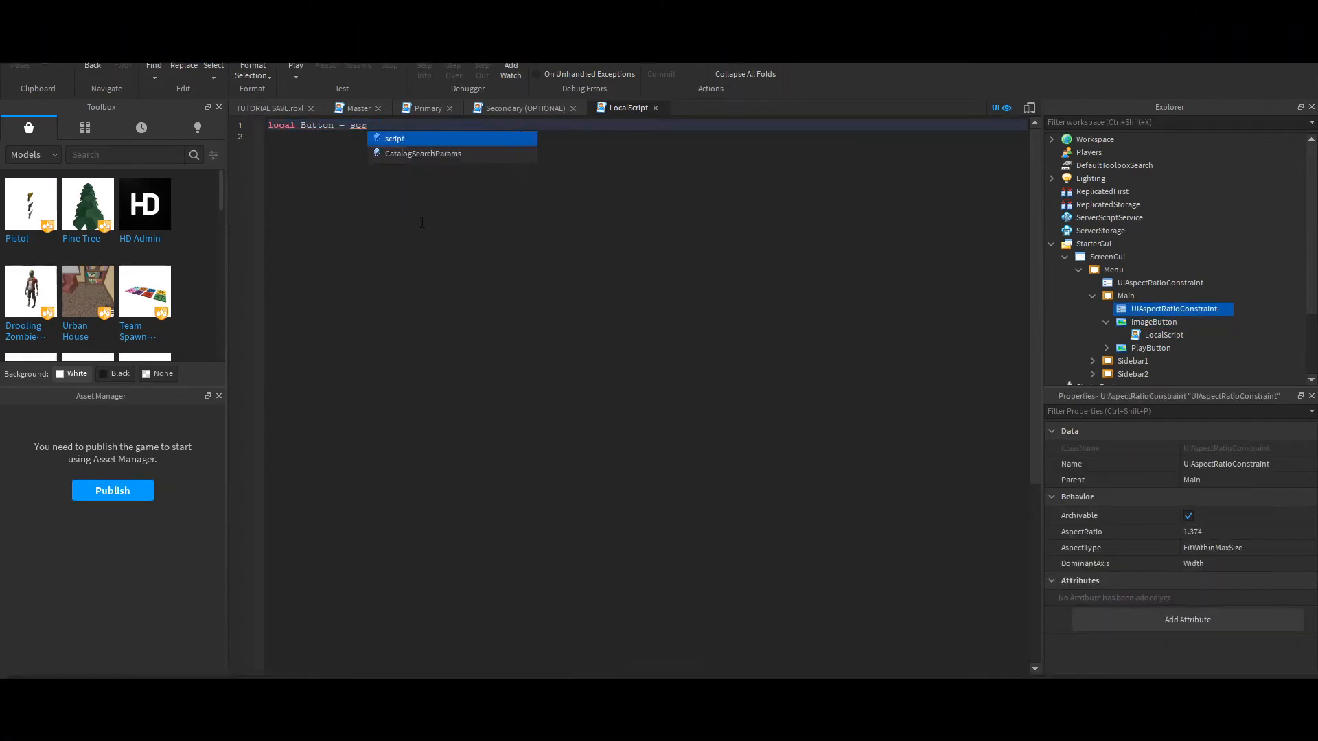
Declare the locals SocialServ = game:GetService("SocialService") and player = game.Players.LocalPlayer
key("Return")
type("local SocialServ = game:GetService(\"SocialService\")")
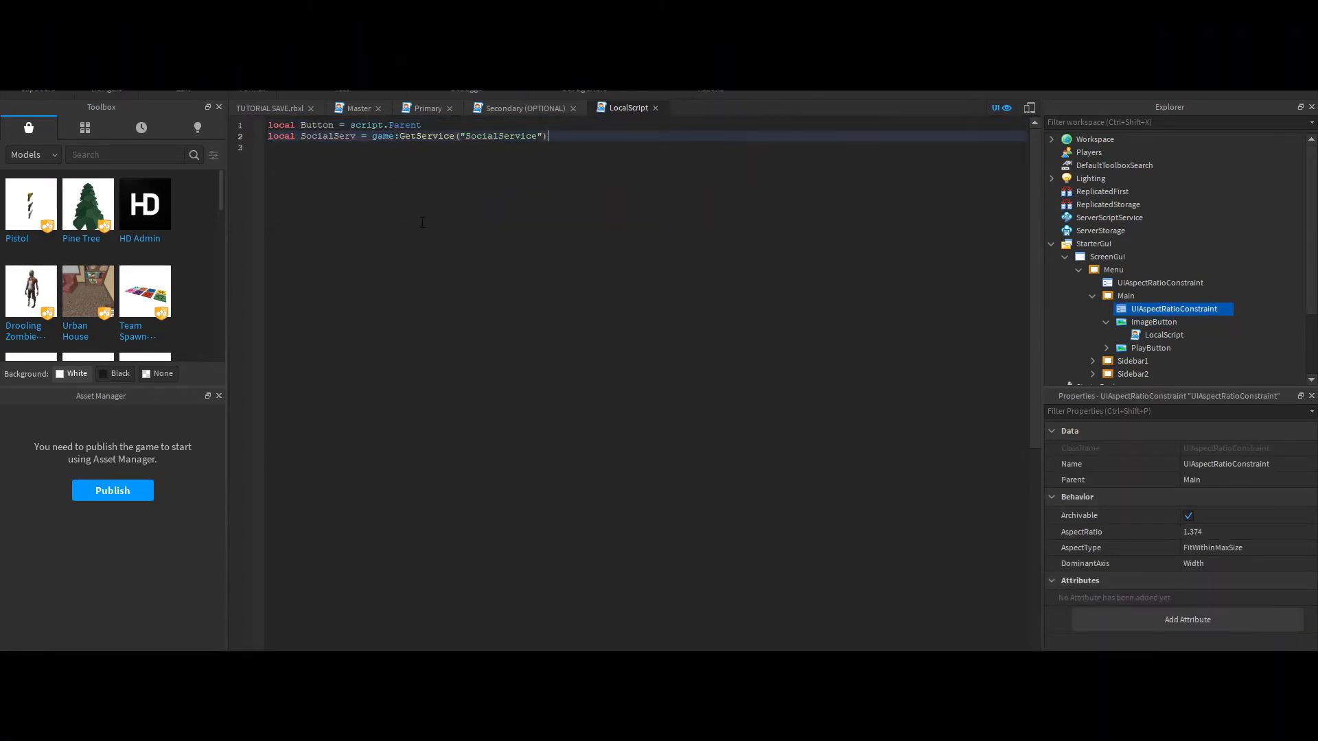
key("Return")
type("local player = game.Players.LocalPlayer")
Write function onButtonPressed() with local success, result = pcall( around a function() returning SocialServ:CanSendGameInviteAsync(player)
key("Return")
key("Return")
type("function onButtonPressed()")
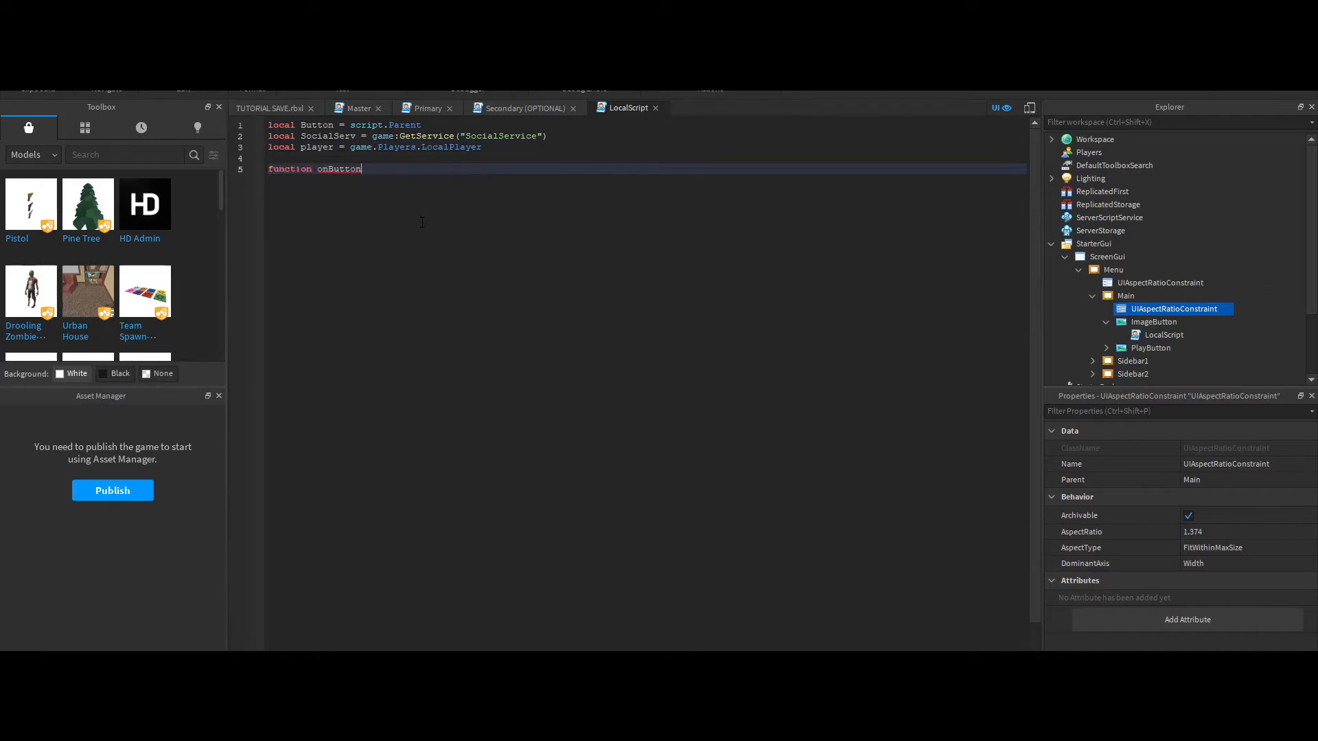
key("Return")
type("local success, result = pcall(")
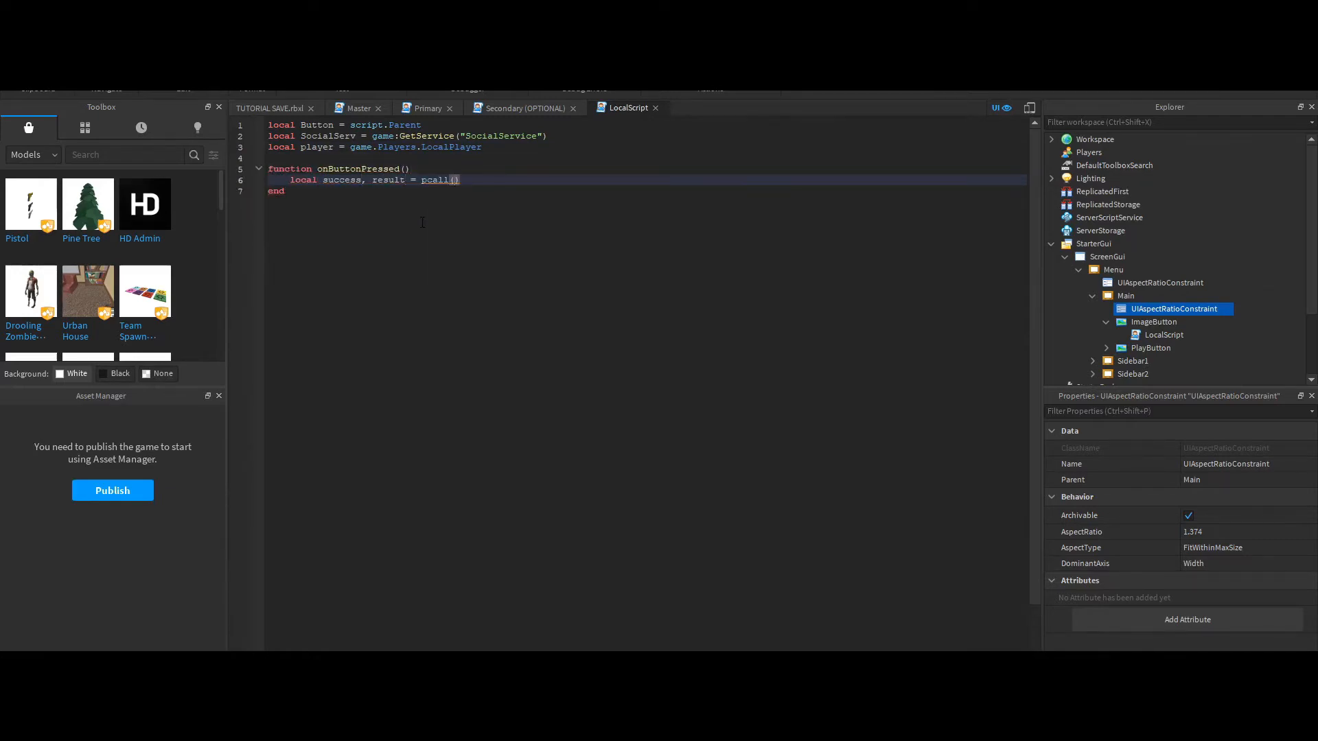
key("Return")
type("function()")
key("Return")
type("return SocialServ:CanSendGameInviteAsync(player)")
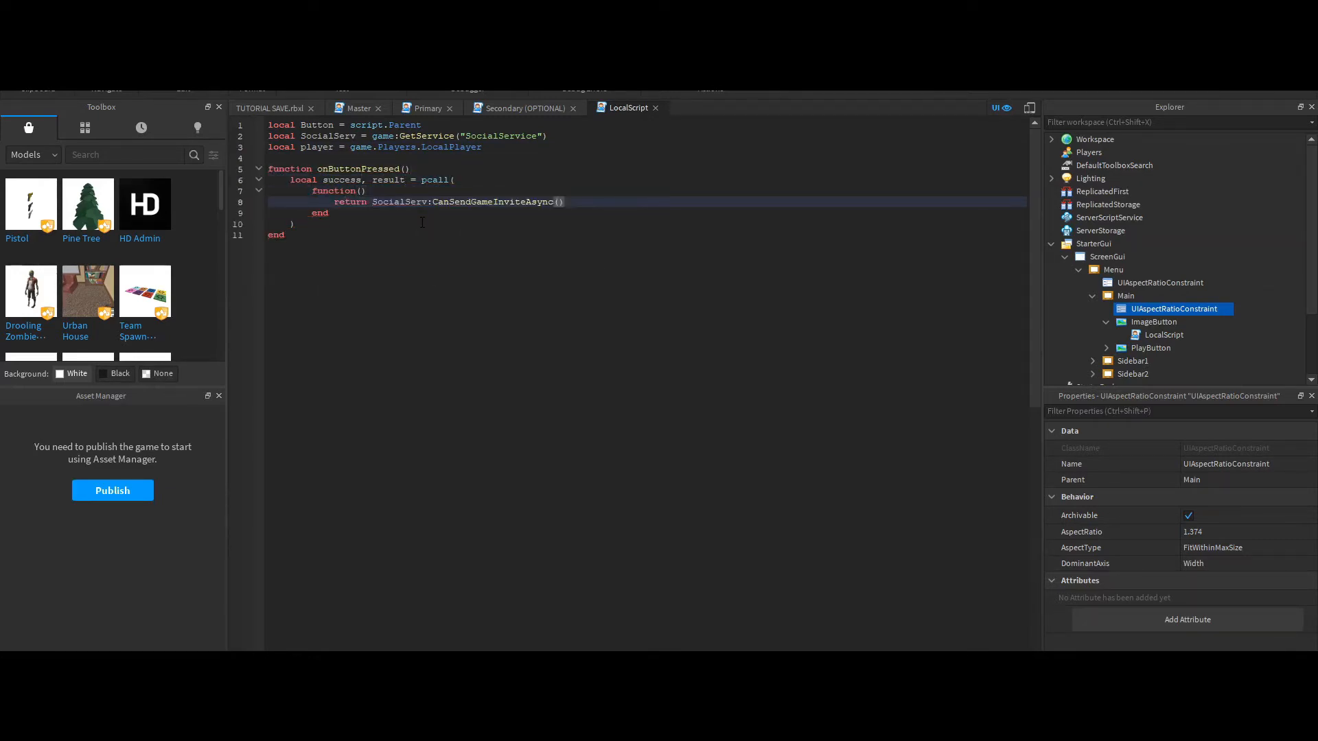
Below the pcall, add an if result == true then block that calls SocialServ:PromptGameInvite(player)
key("Down")
key("Down")
key("Return")
key("Return")
type("if result == true then")
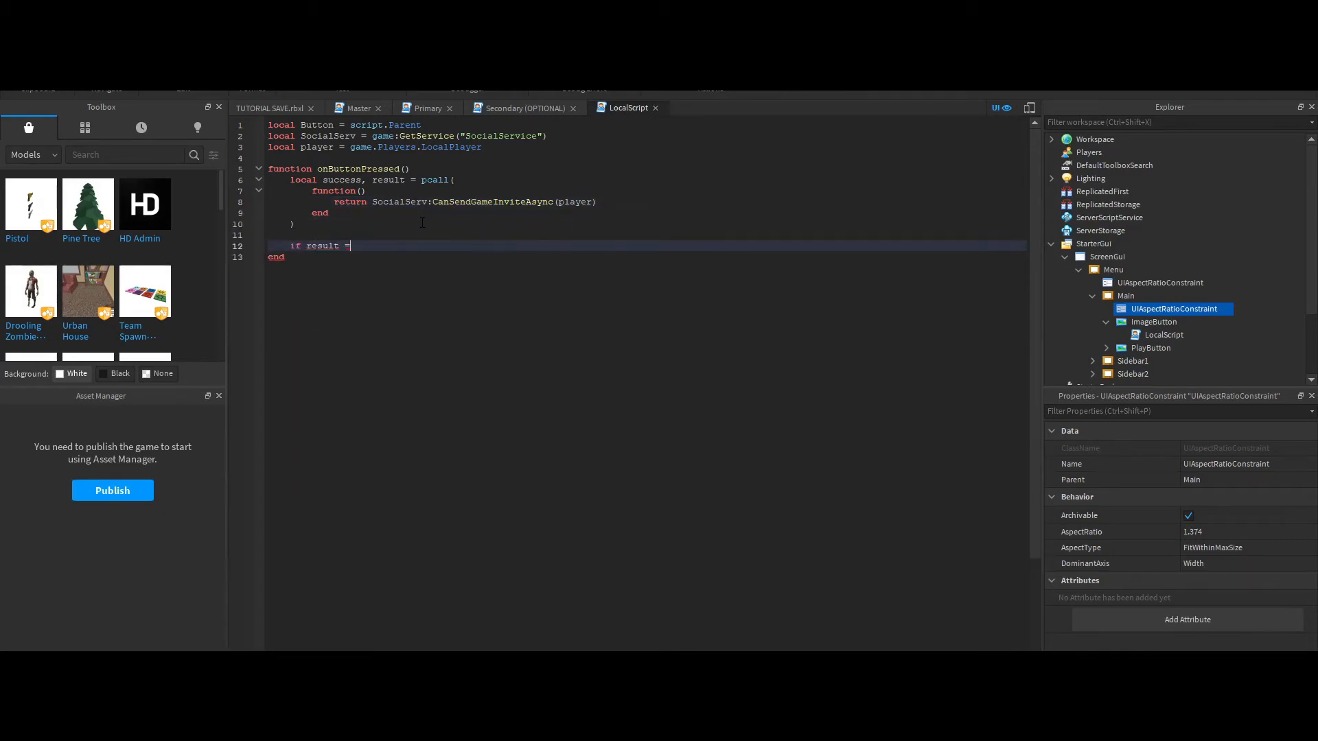
key("Return")
type("SocialServ:PromptGameInvite(player)")
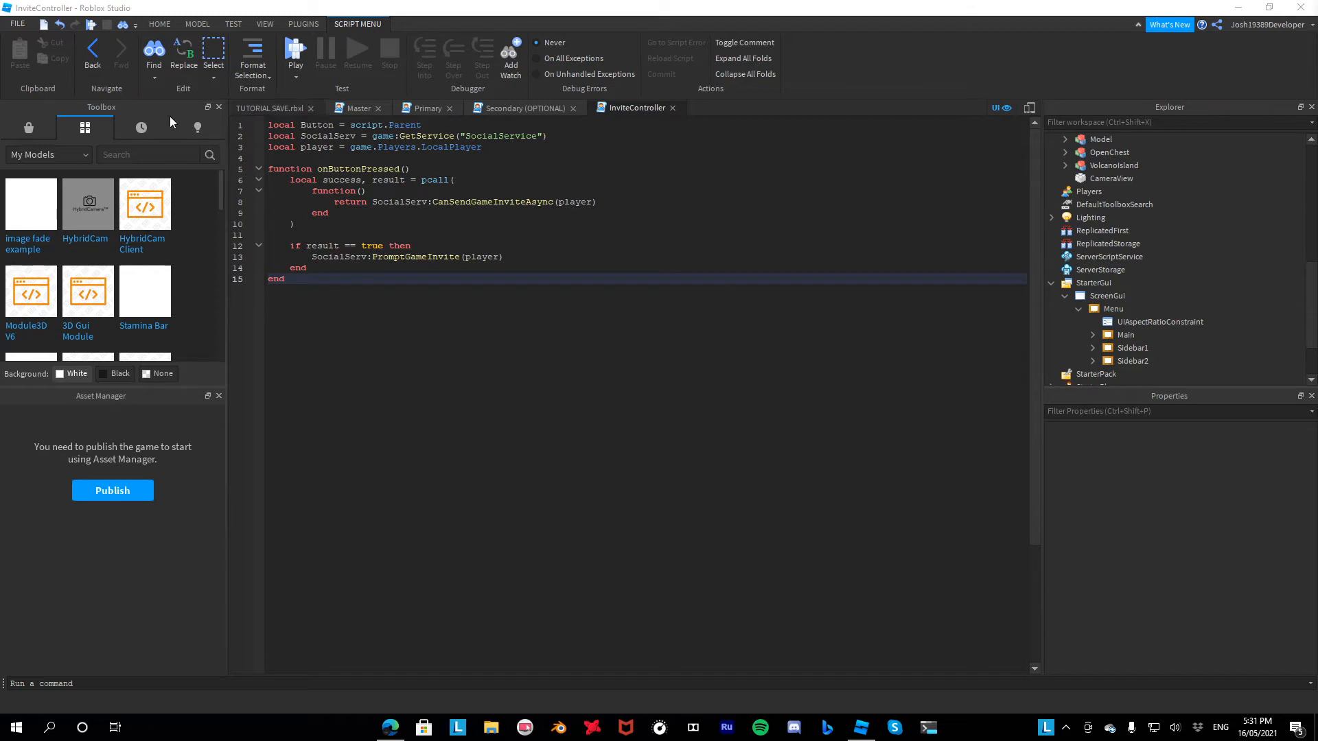
Insert the Module3D V6 model from My Models and move its Module3D script into ReplicatedStorage
left_click(37, 310)
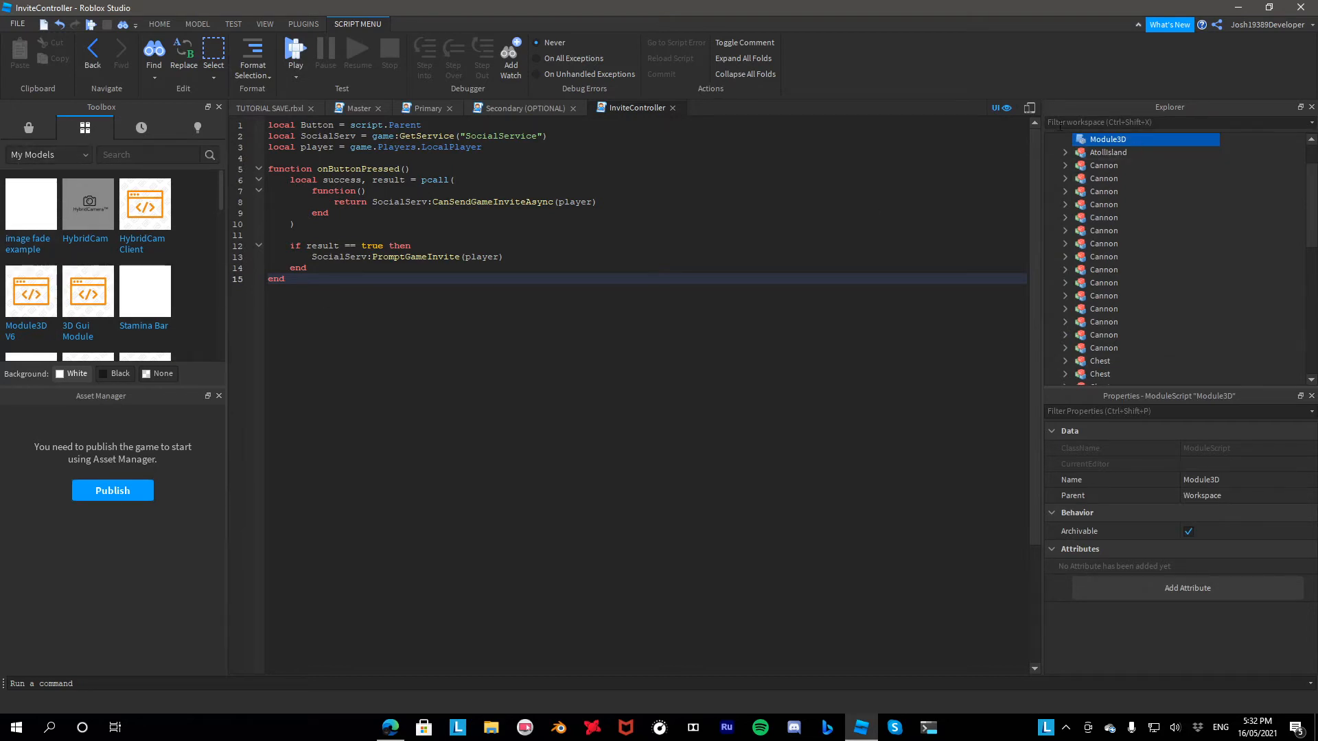
left_click_drag(1134, 140, 1139, 286)
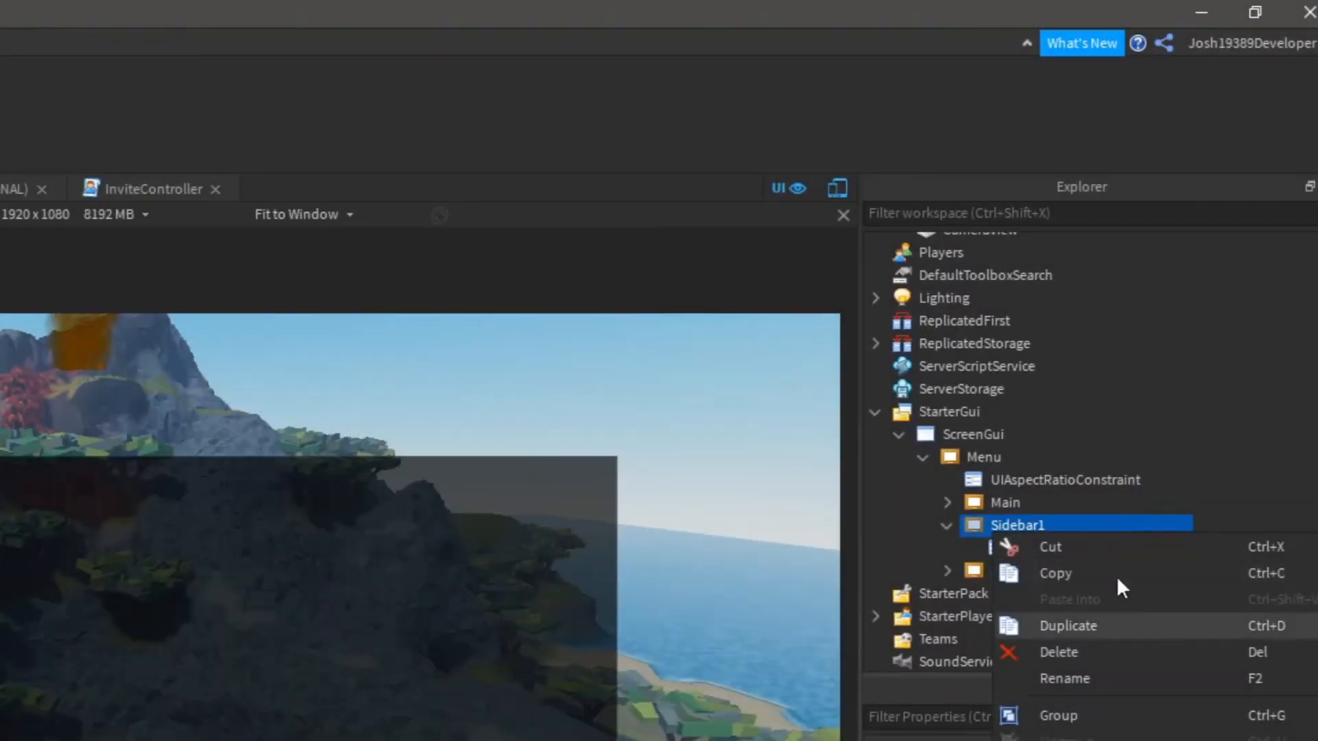
Add a TextLabel to Sidebar1, widen it to the sidebar's full width and place it at the horizontal divider
left_click(1079, 505)
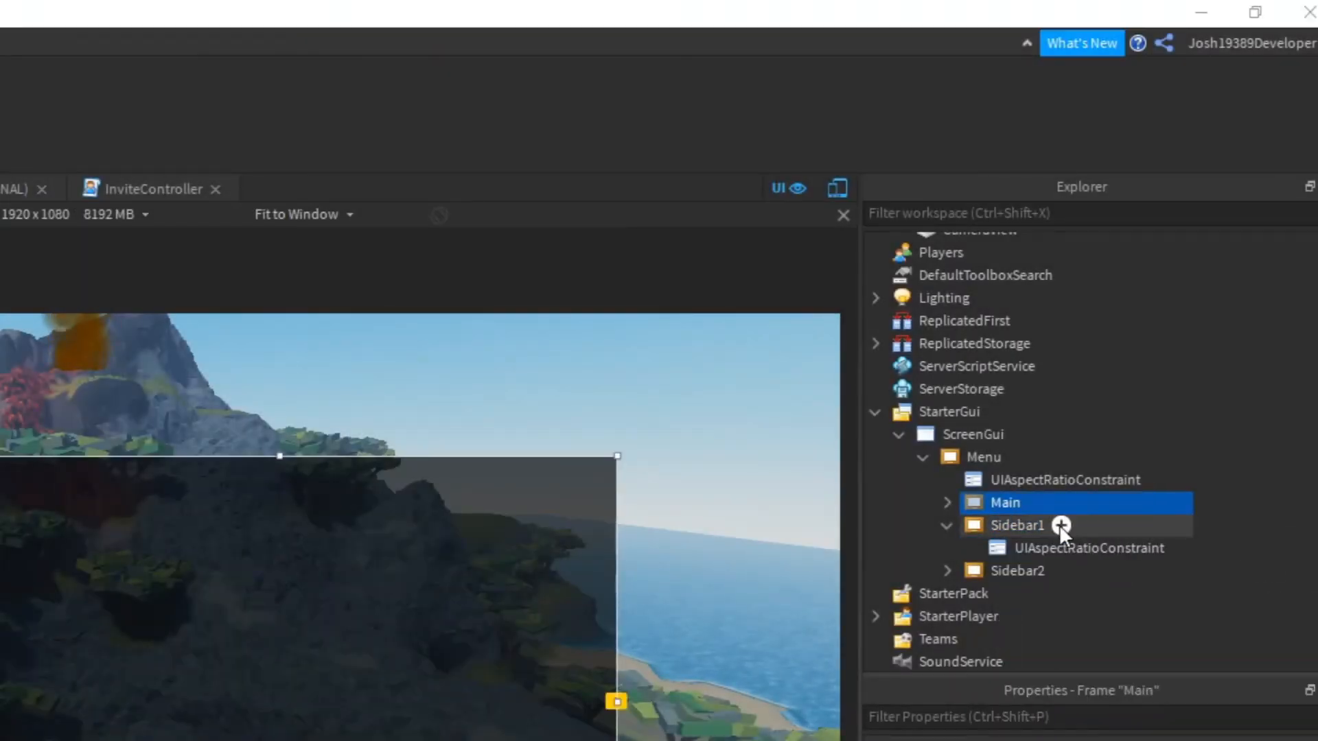
left_click(1060, 524)
left_click(1027, 656)
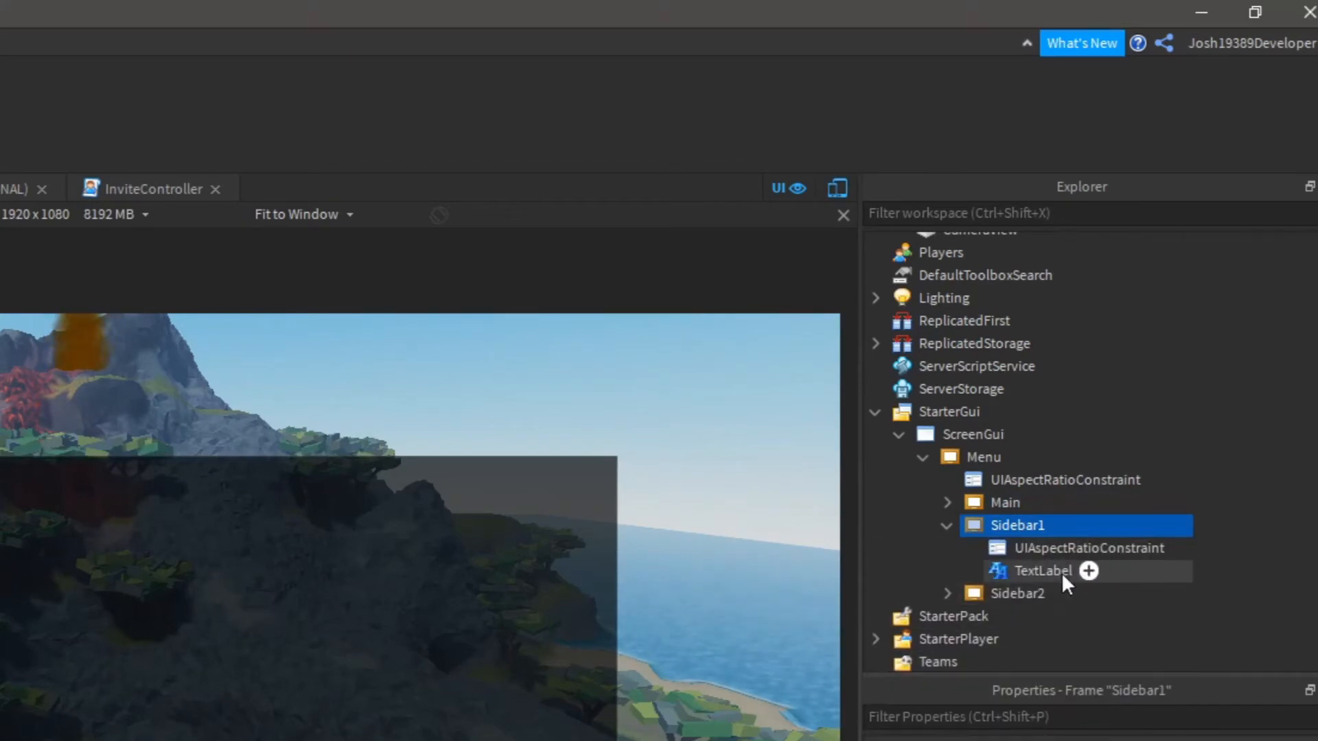
left_click(1061, 573)
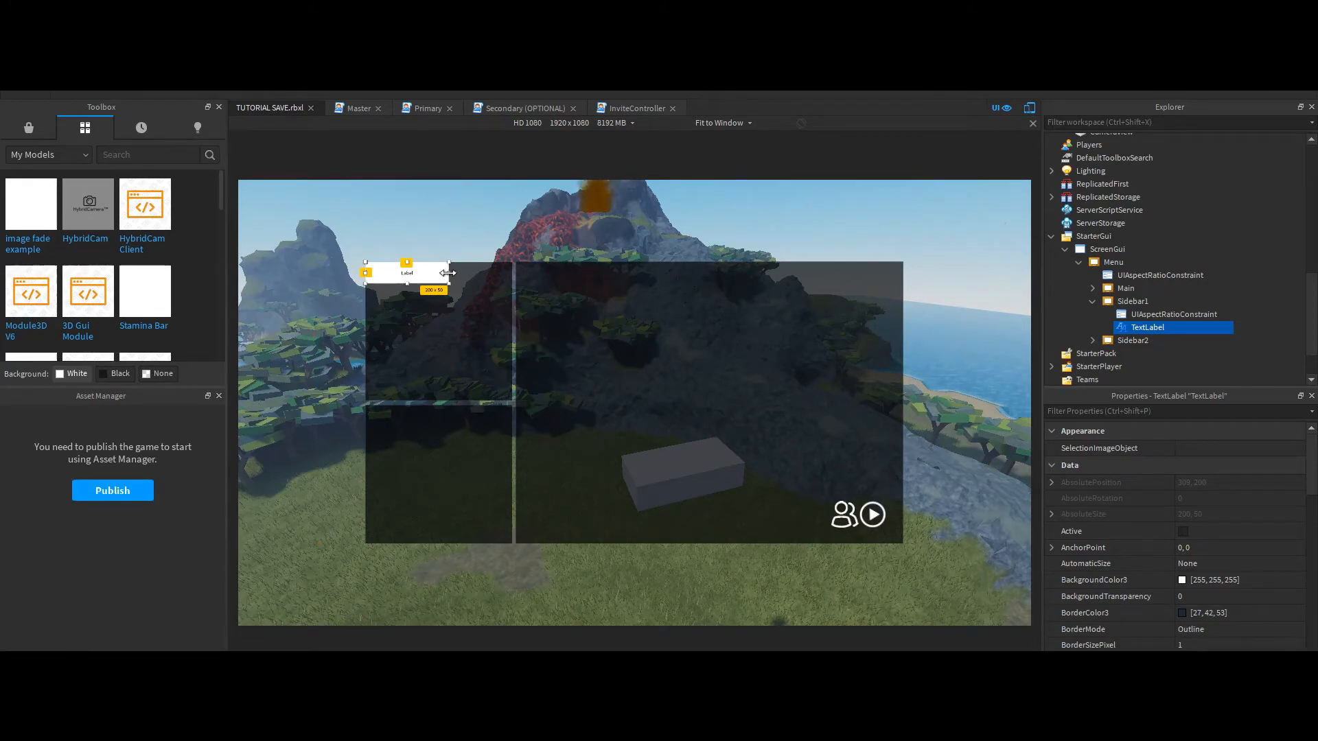
left_click_drag(447, 273, 462, 390)
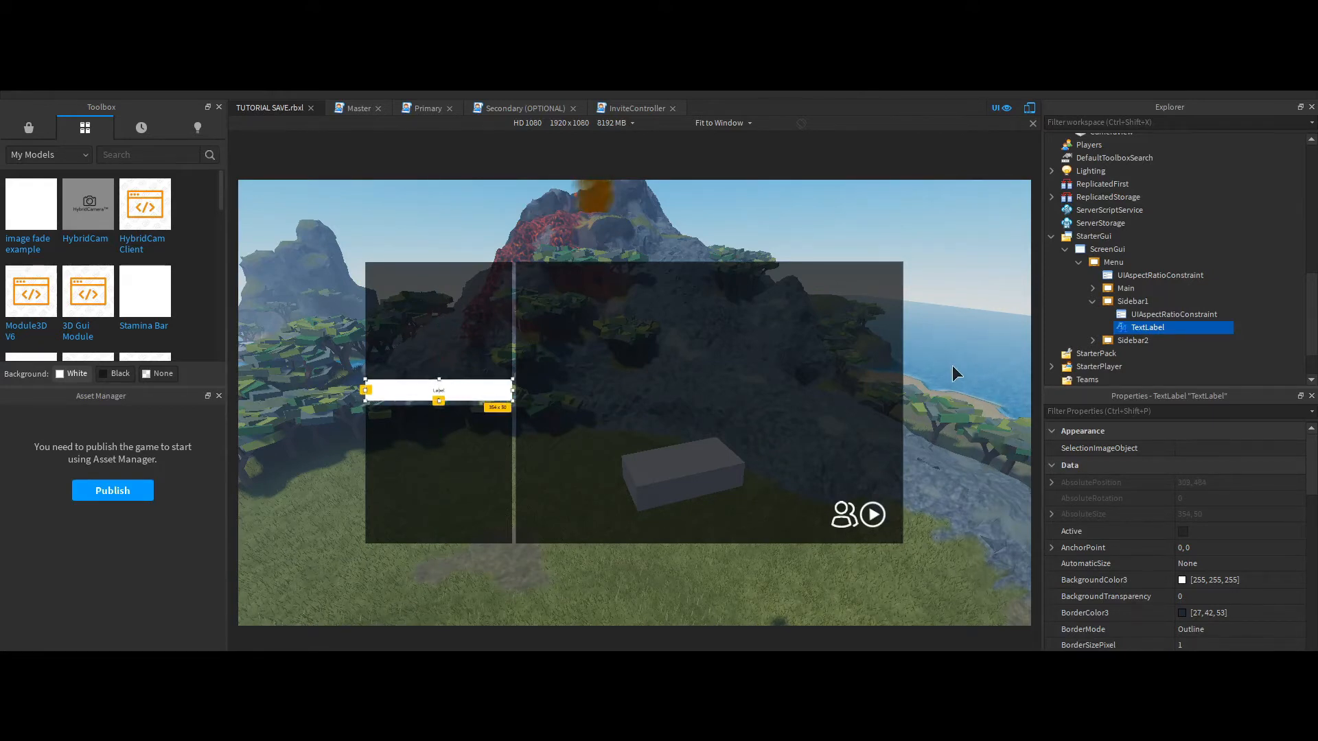
Add a LocalScript inside Sidebar1's TextLabel and delete its default print line
left_click(1173, 328)
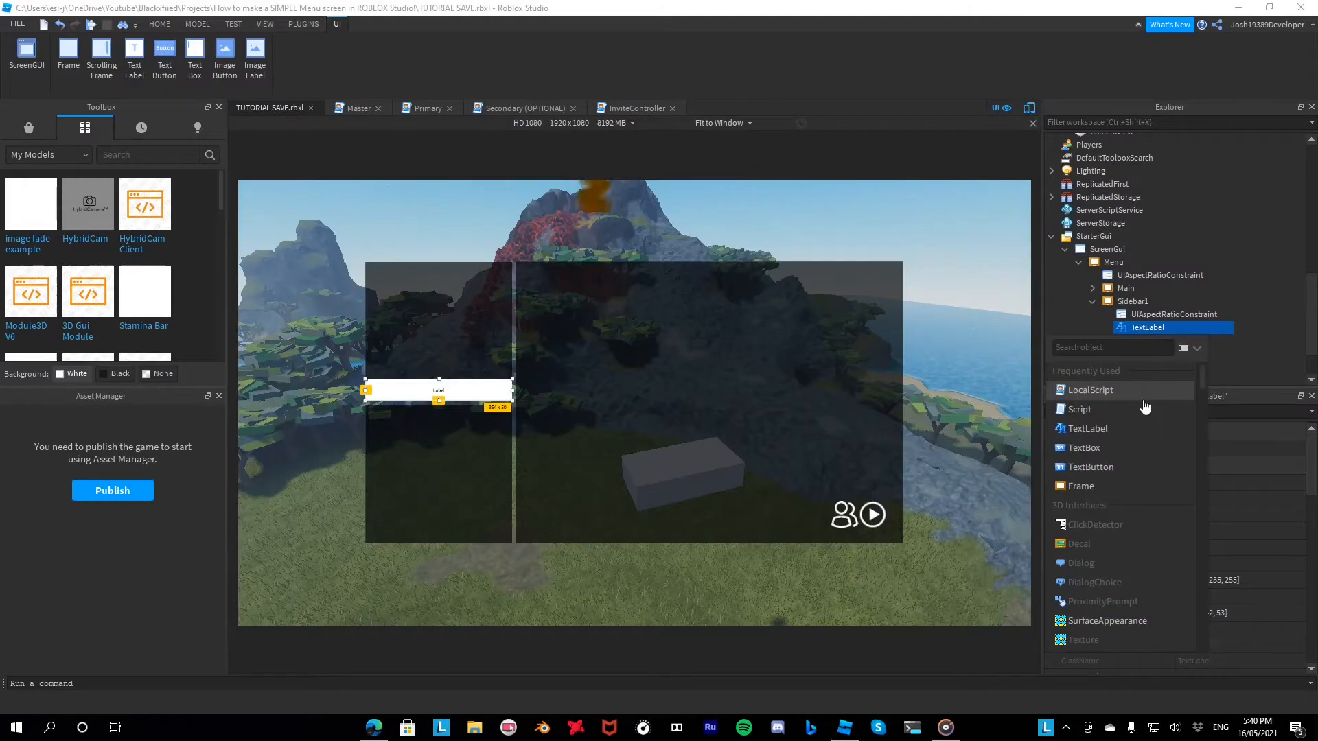
left_click(1123, 391)
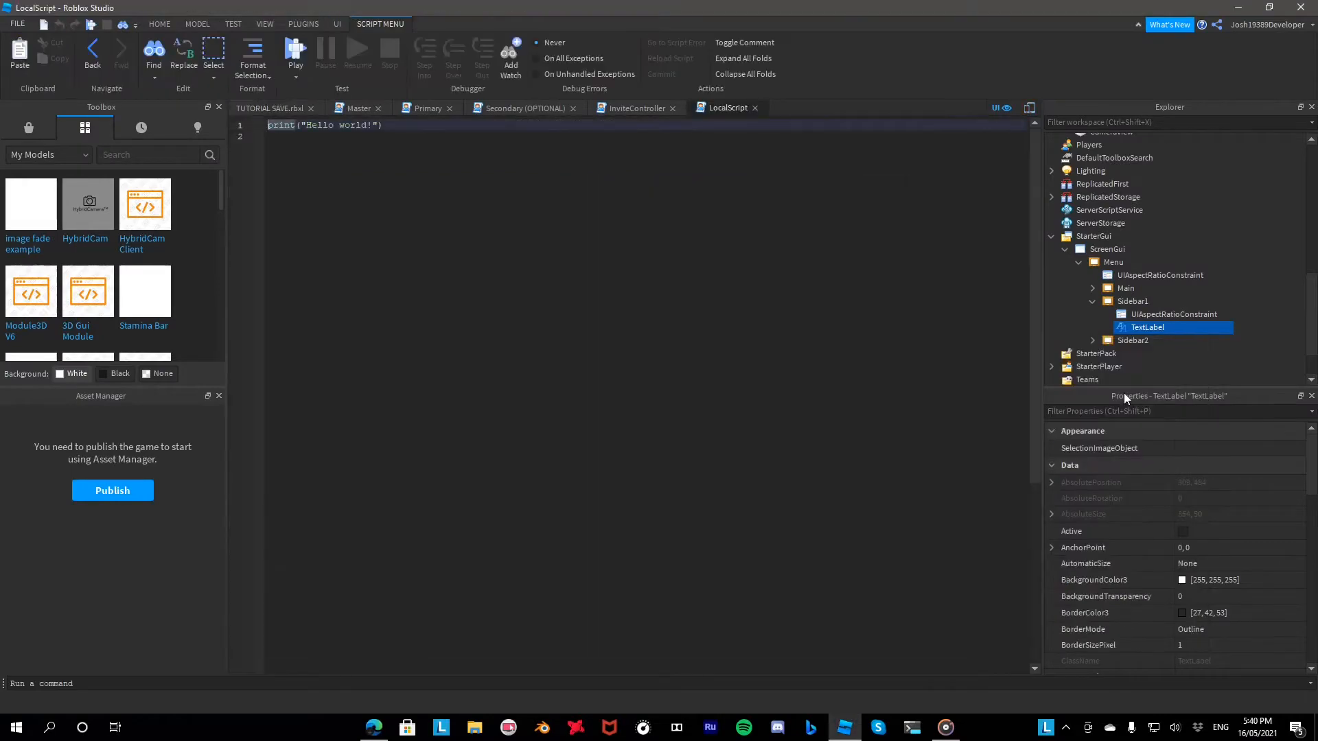
left_click_drag(506, 126, 2, 105)
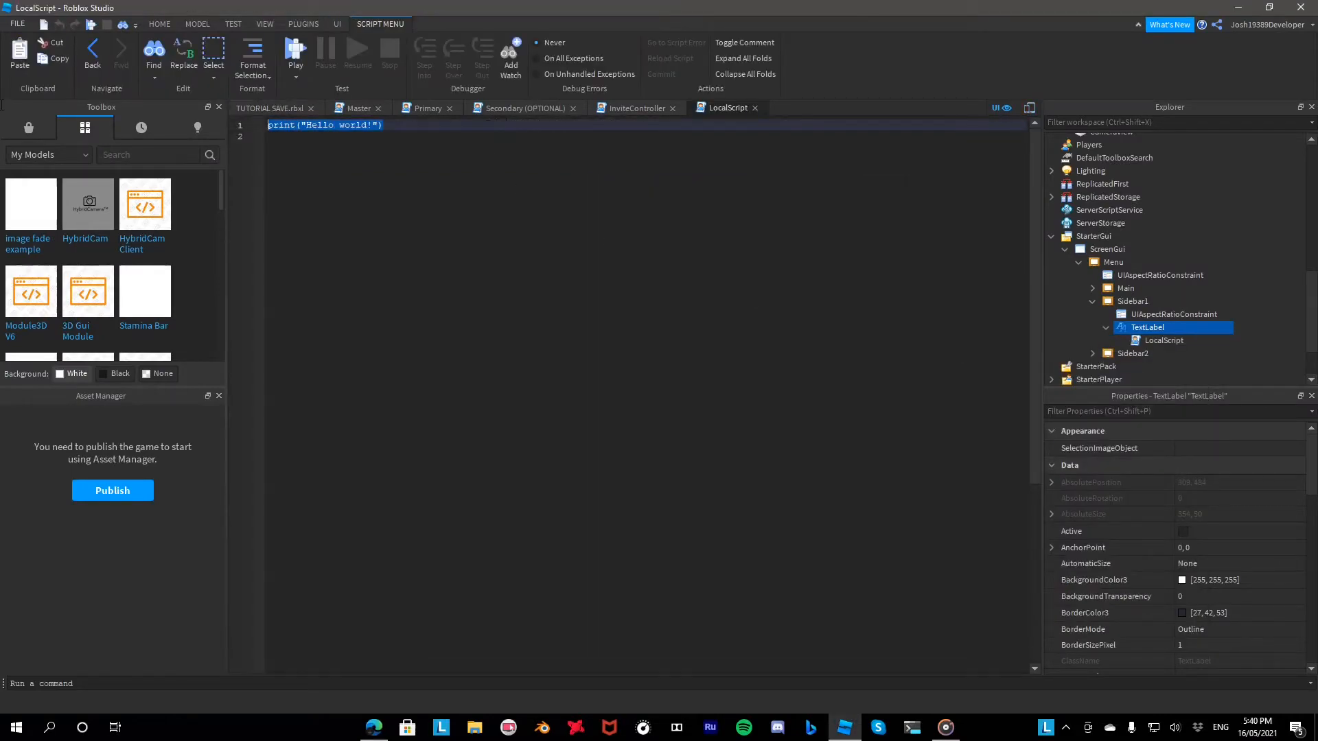
key("BackSpace")
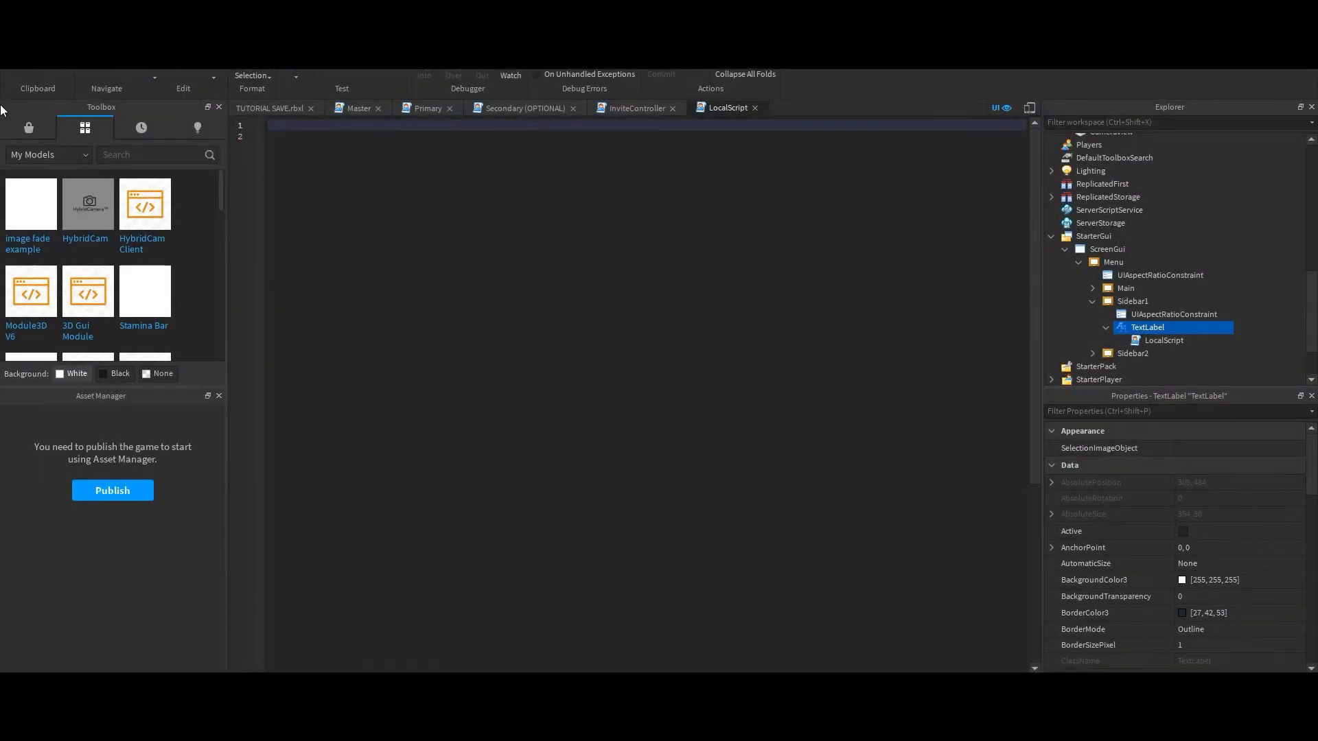
Declare the locals Player = game:GetService('Players').LocalPlayer and Label = script.Parent
type("local ")
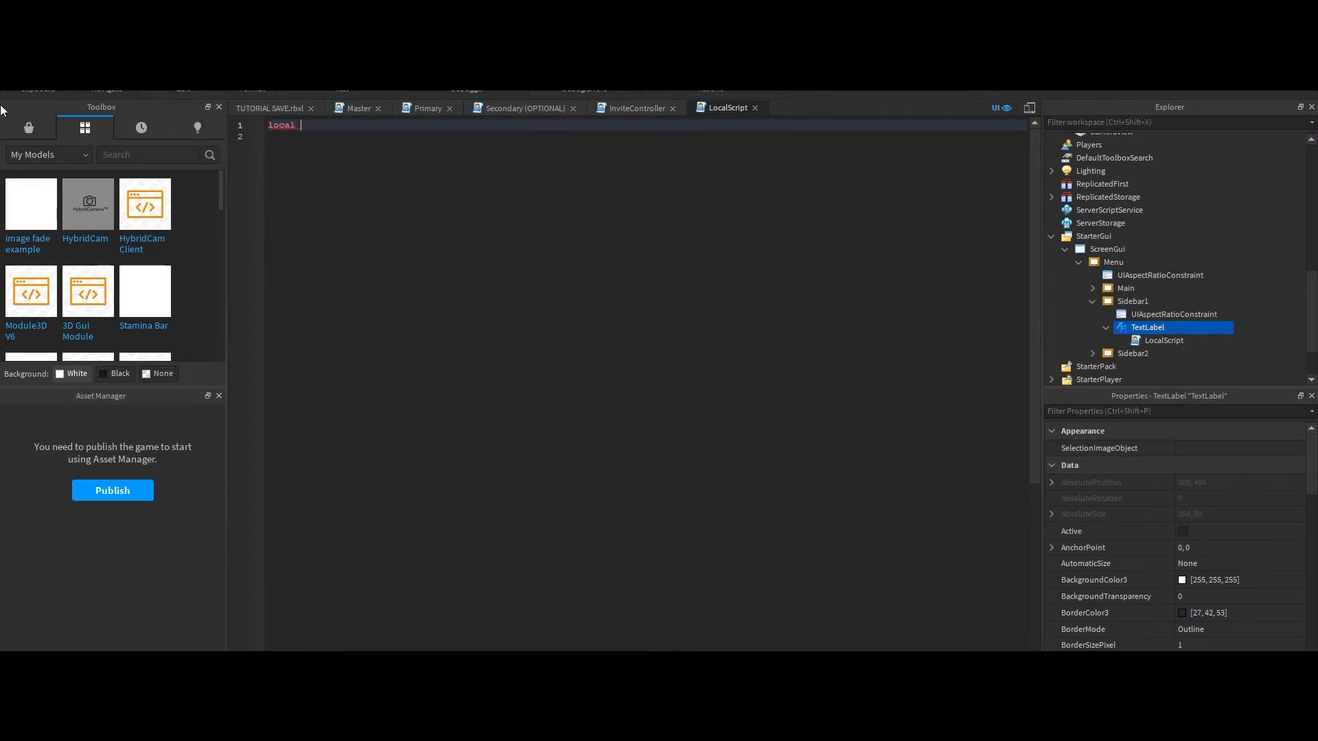
type("Player = game:")
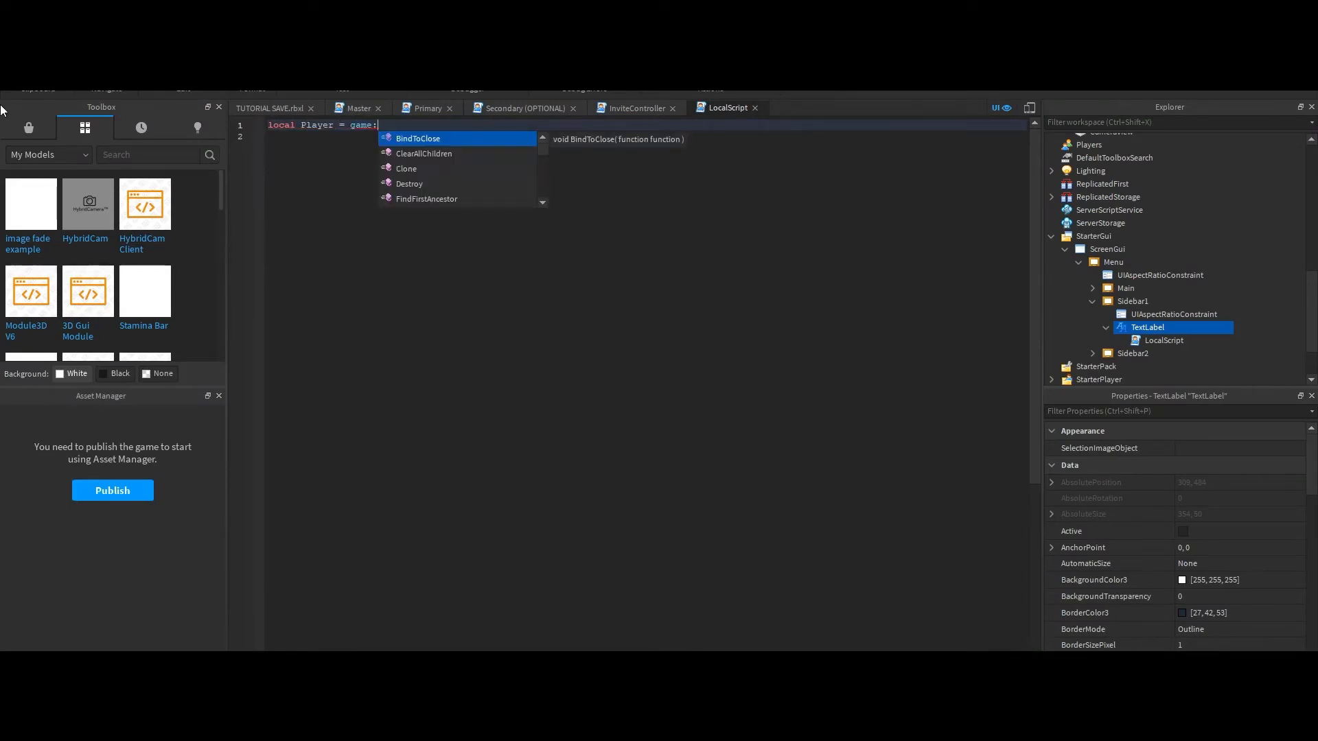
type("GetService()'Players').LocalPlayer")
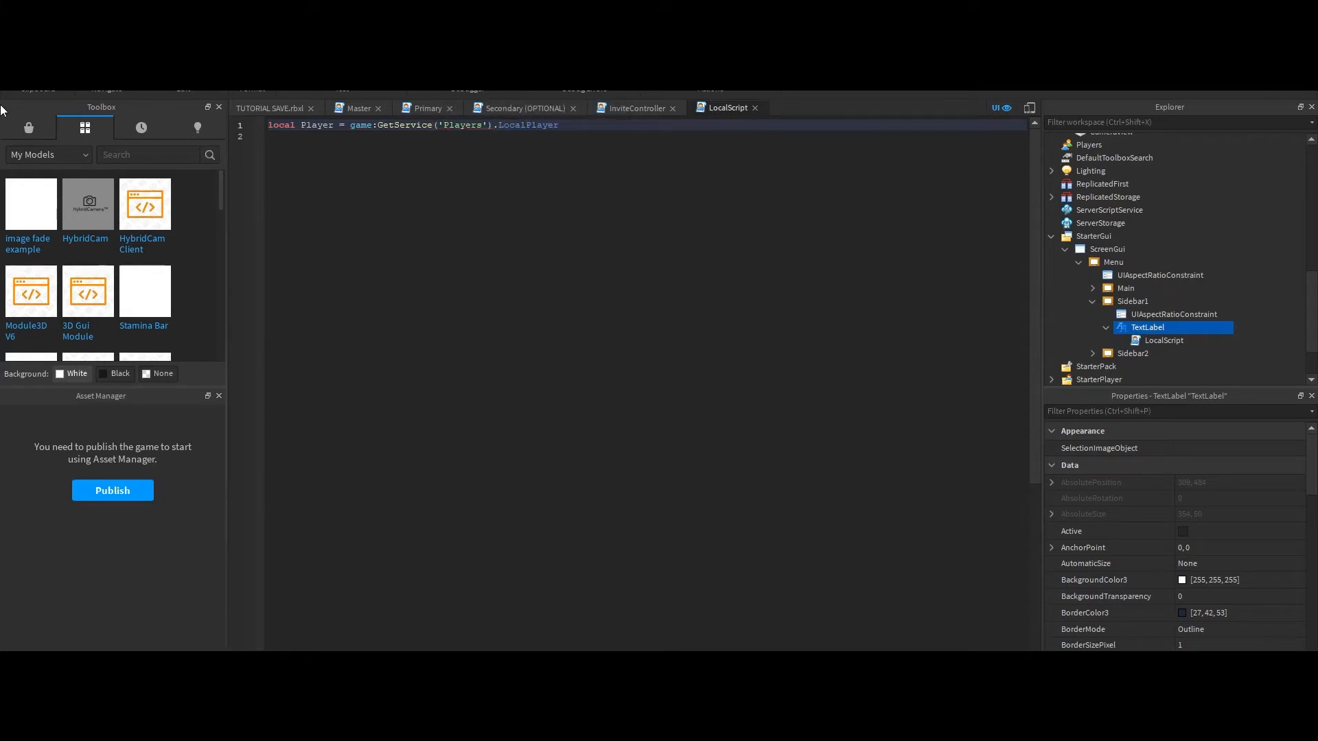
key("Return")
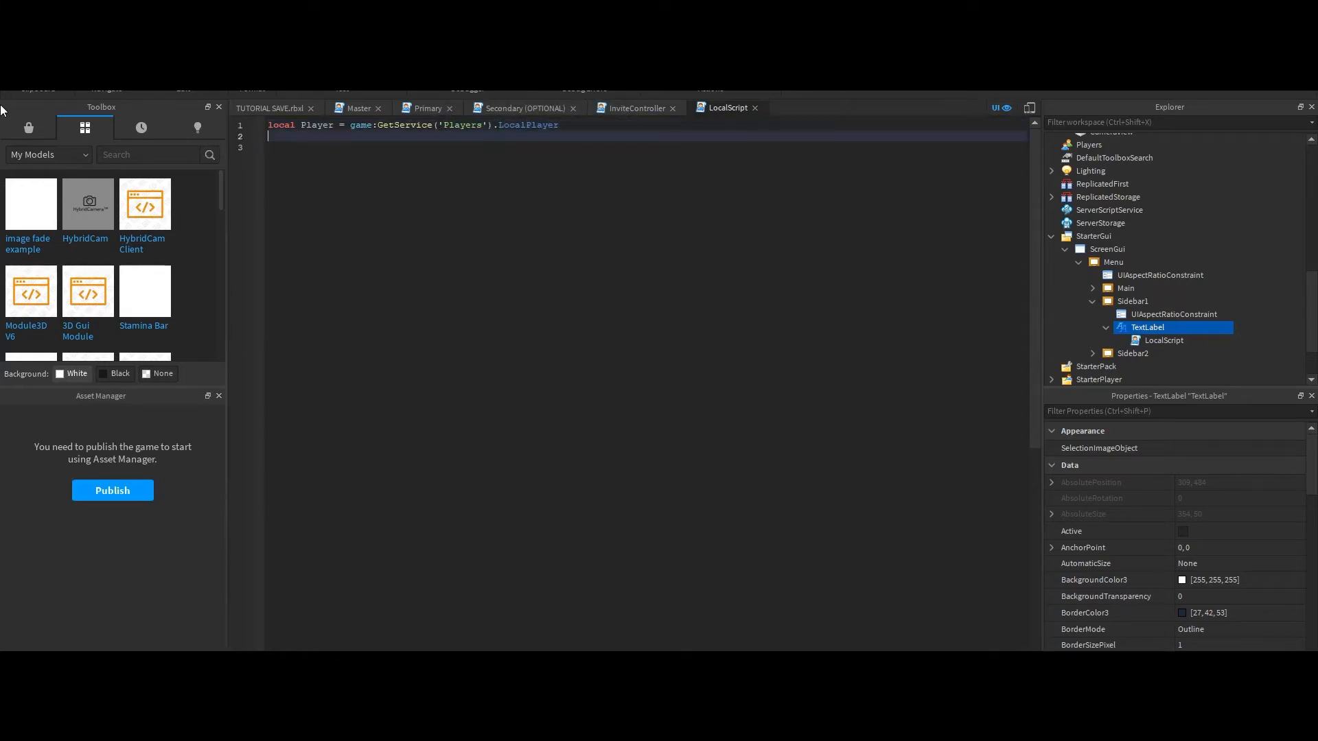
type("local Label = script.Parent")
key("Return")
Make the label show the player's name with Label.Text = Player.Name
key("Return")
type("Label.Te")
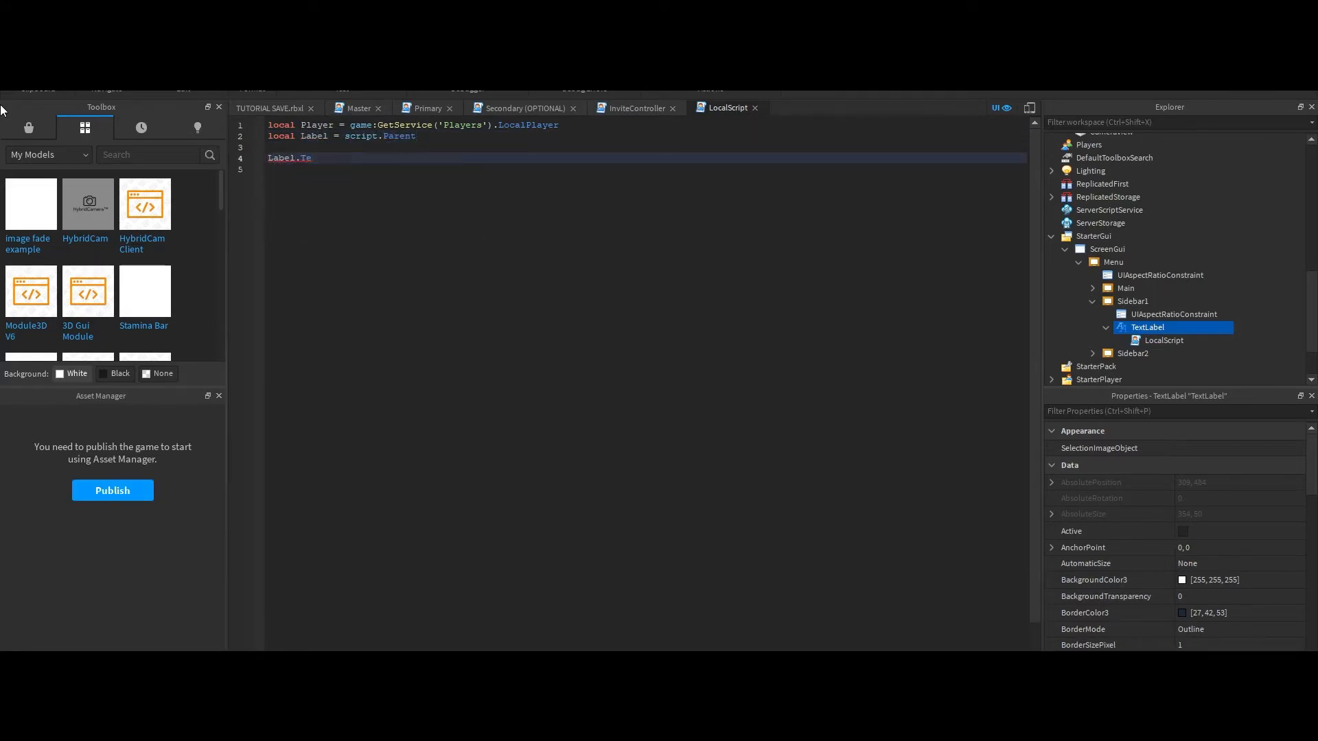
type("xt = Player.Name")
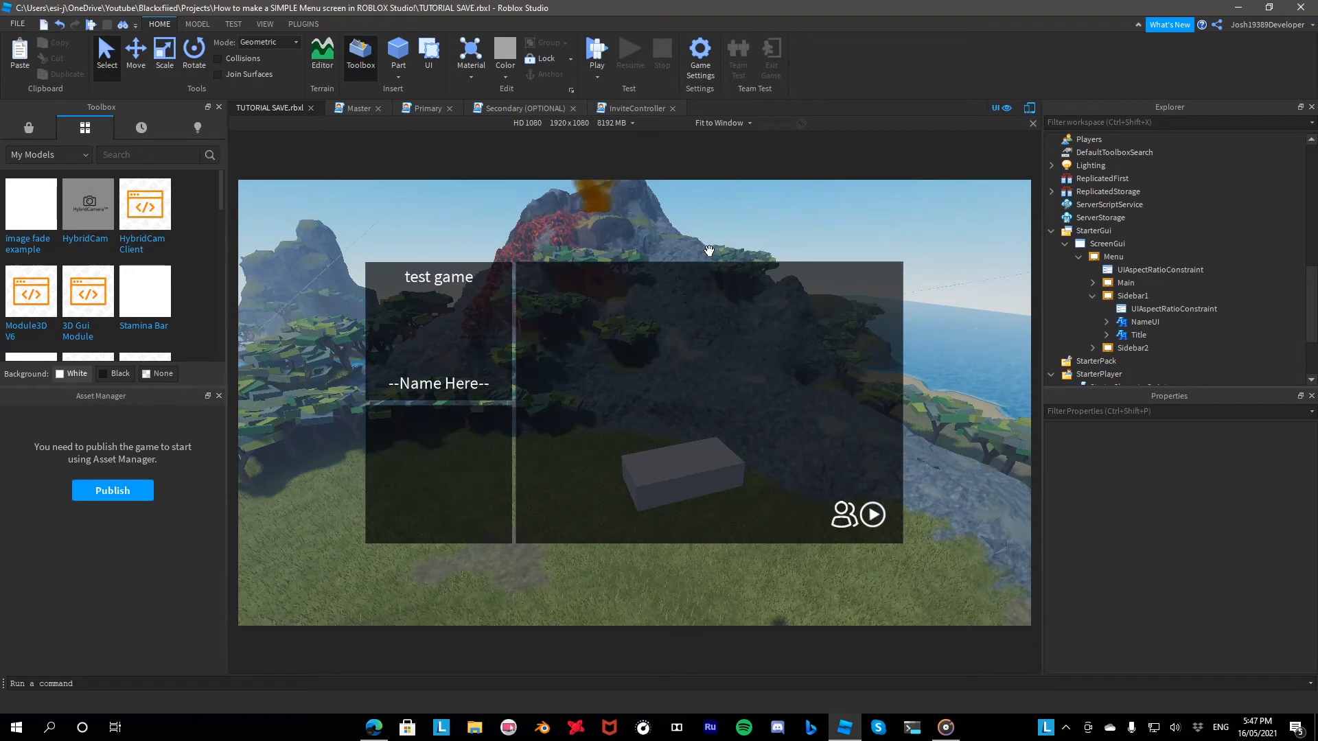
left_click(1107, 322)
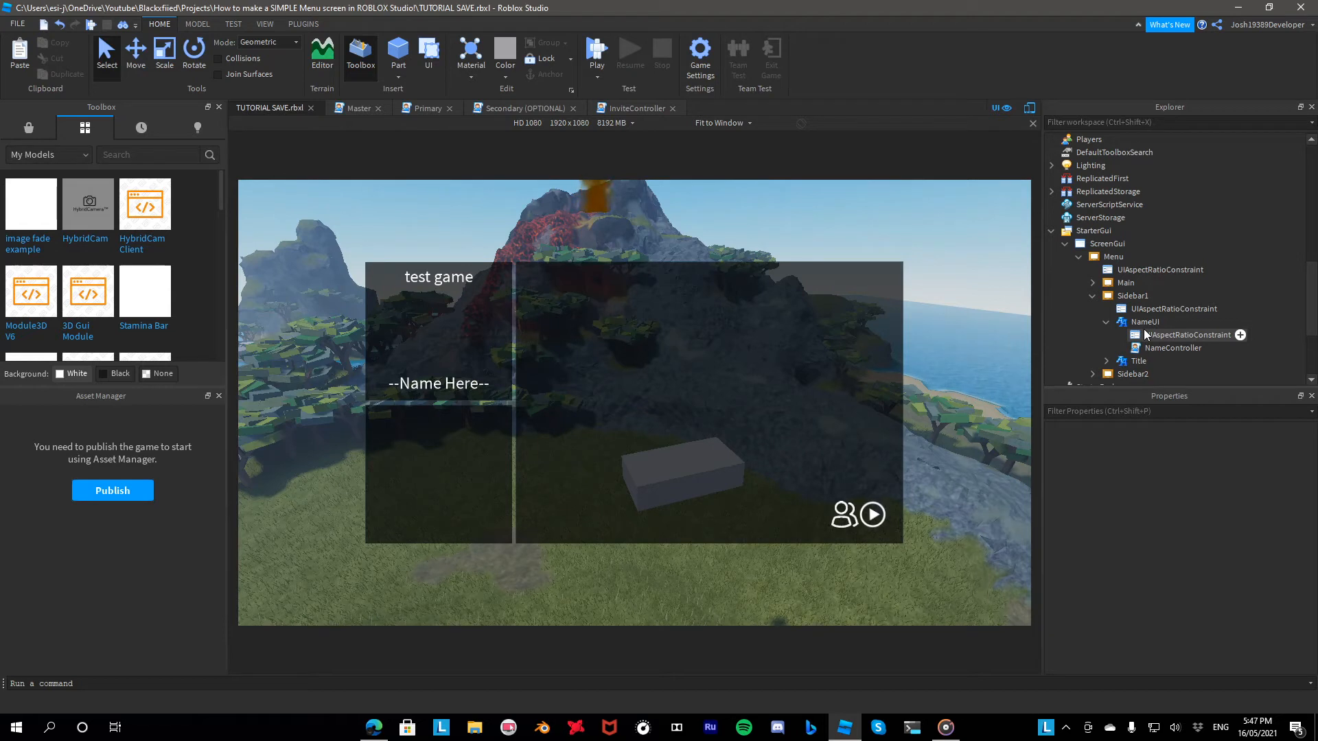
left_click(1092, 296)
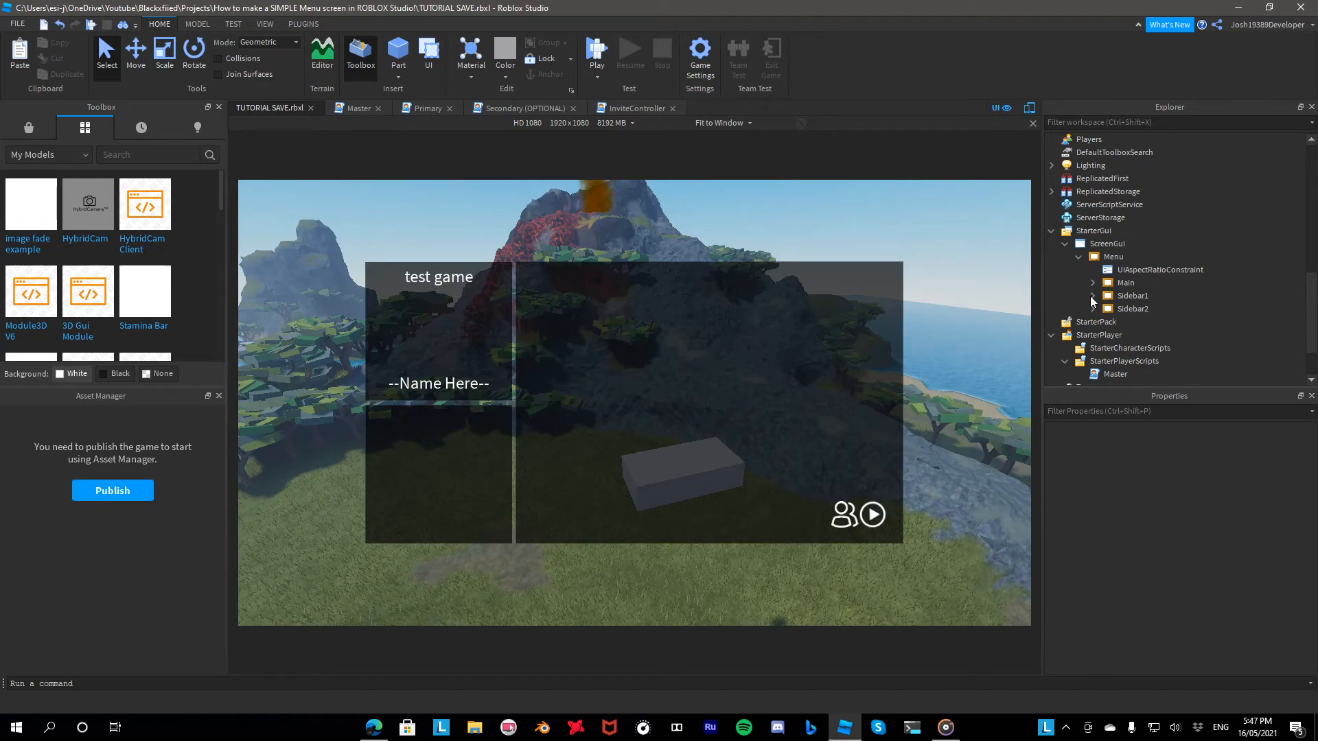
At the end of the Master script, declare the locals Player = game.Players.LocalPlayer and ReplicatedStorage = game.ReplicatedStorage
left_click(342, 110)
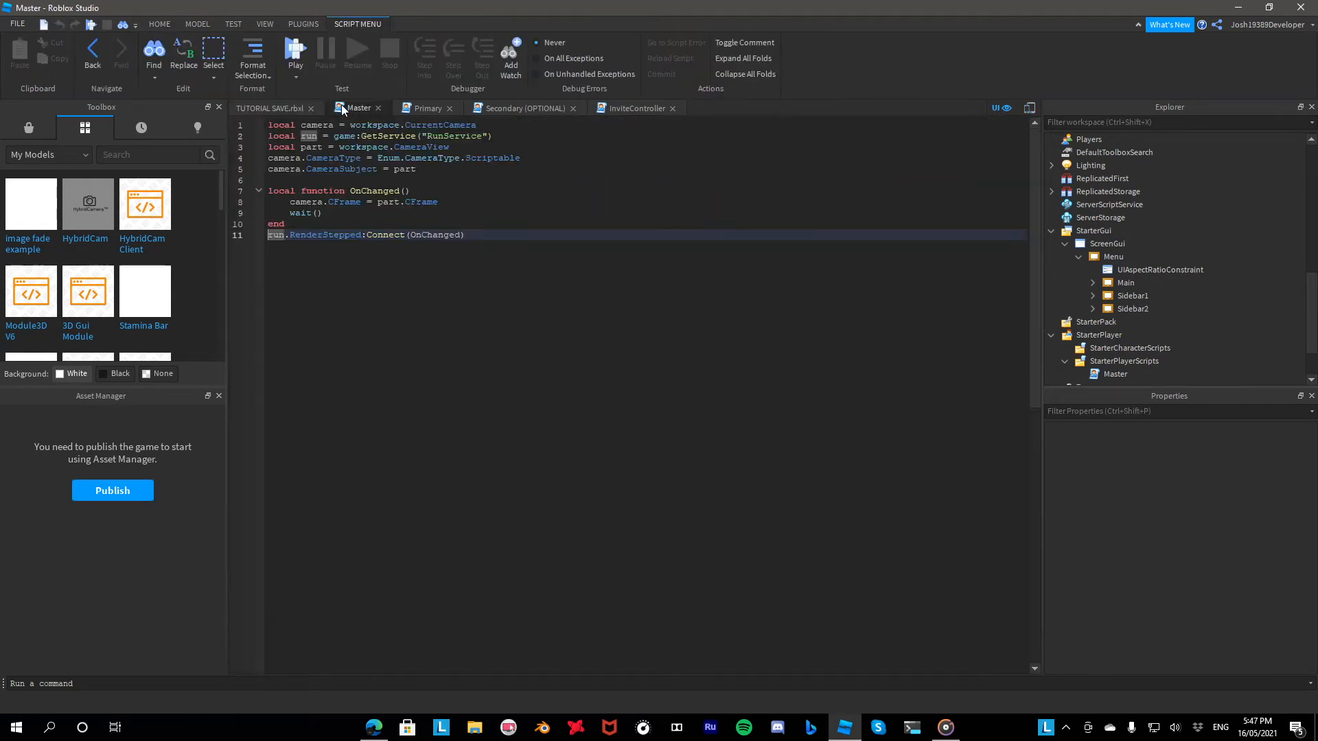
left_click(499, 235)
key("Return")
key("Return")
type("local Player = game.Players.LocalPlayer")
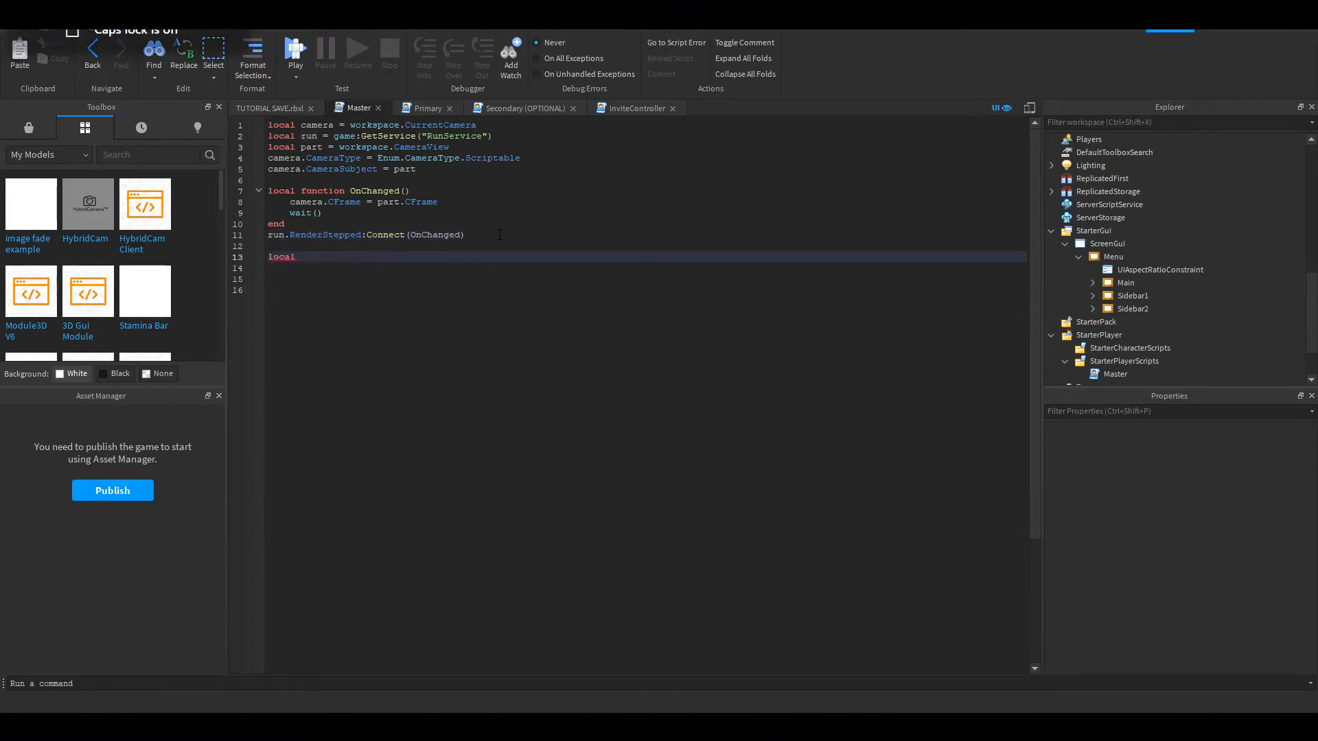
key("Return")
type("local ReplicatedStorage = game.ReplicatedStorage")
key("Return")
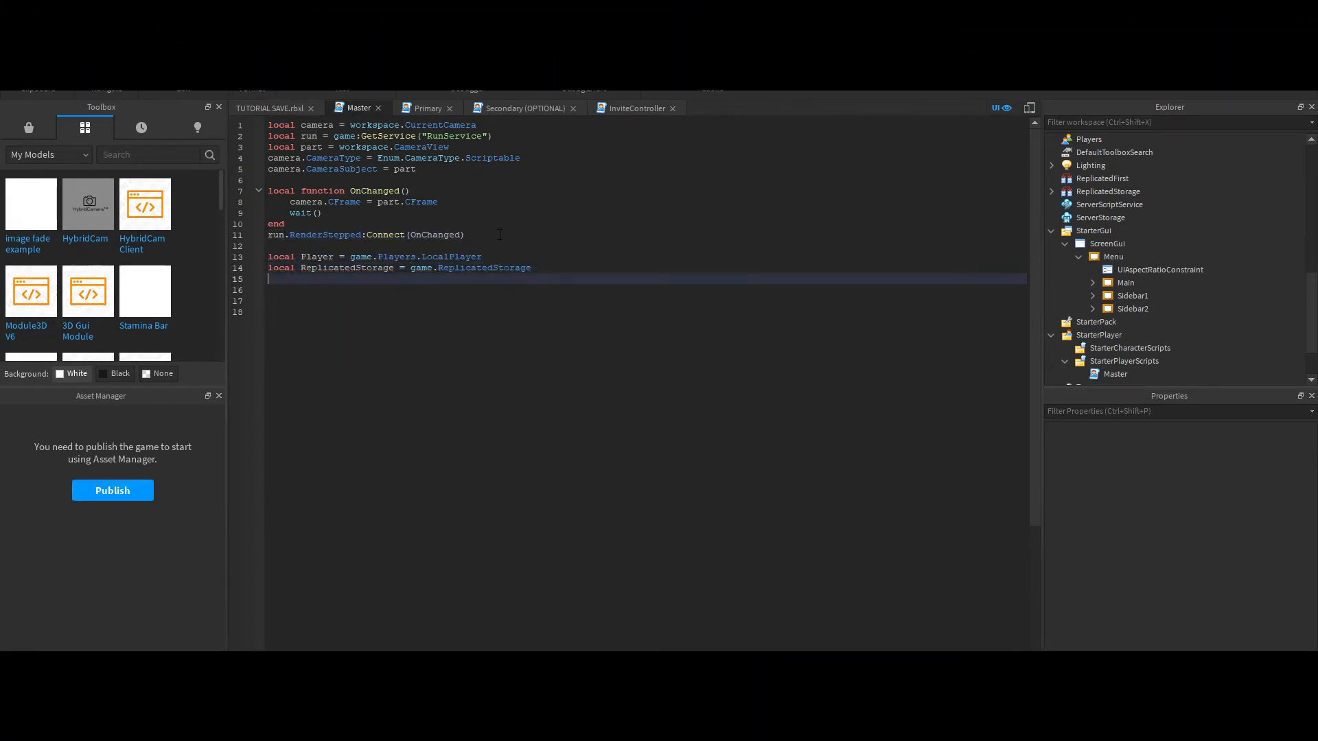
Declare local Character = Player.Character or Player.CharacterAdded:wait(), wait for its child "HumanoidRootPart" and set Character.Archivable = true
type("local Character = Player.Character or Player.CharacterAdded:wait()")
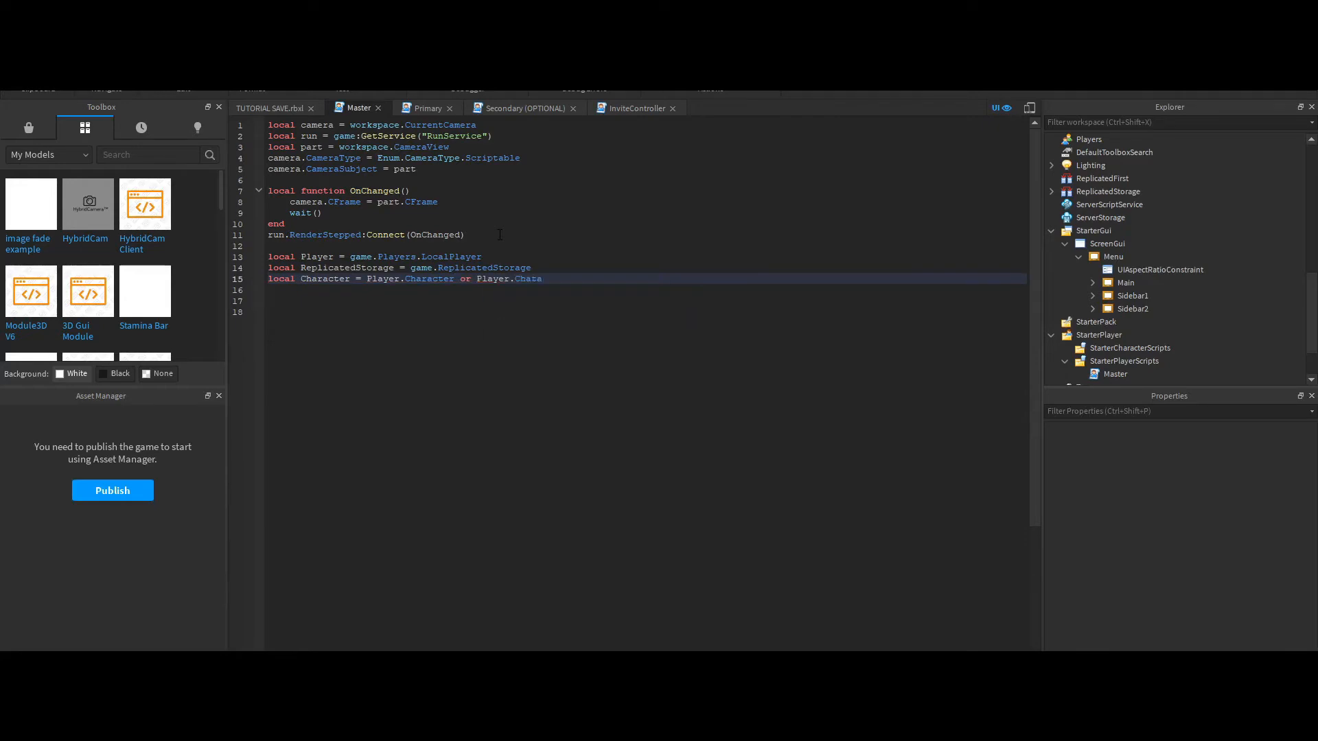
key("Return")
type("Character:WaitForChild(\"HumanoidRootPart\")")
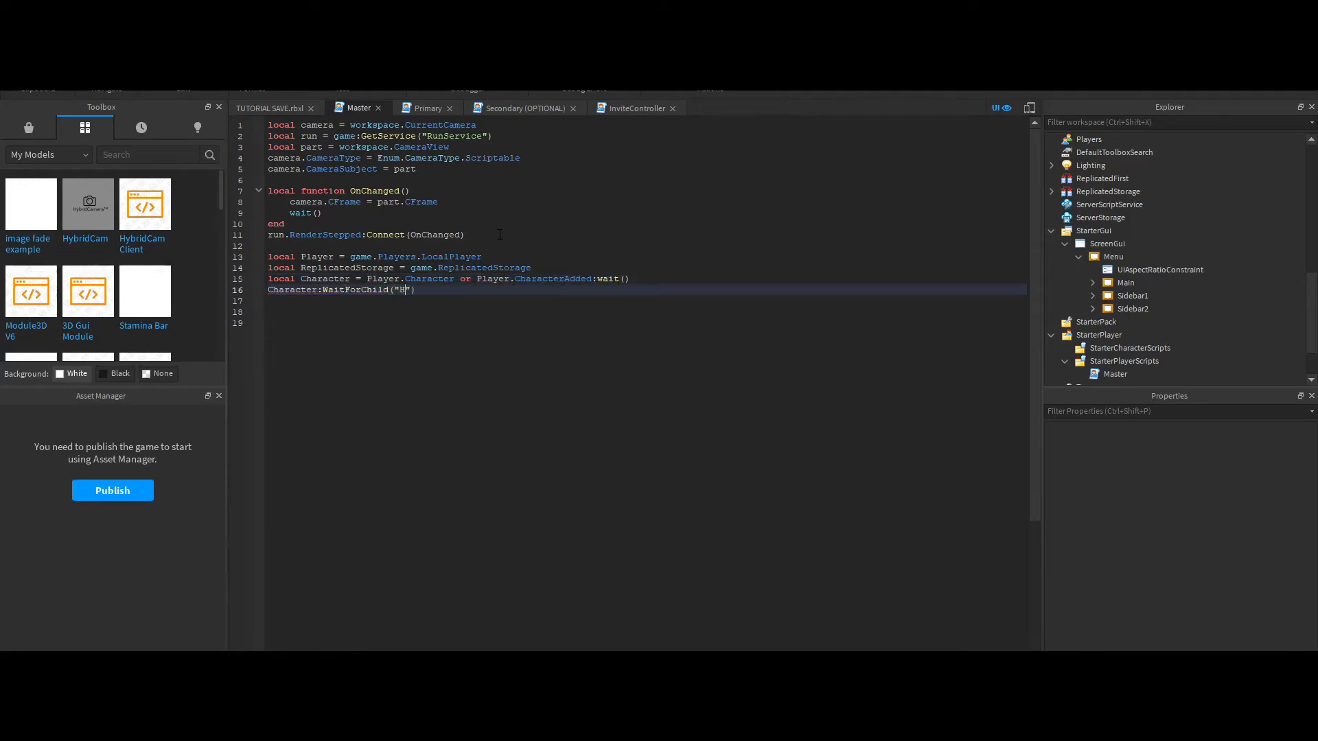
key("Return")
type("Character.Archivable = true")
key("Return")
key("Return")
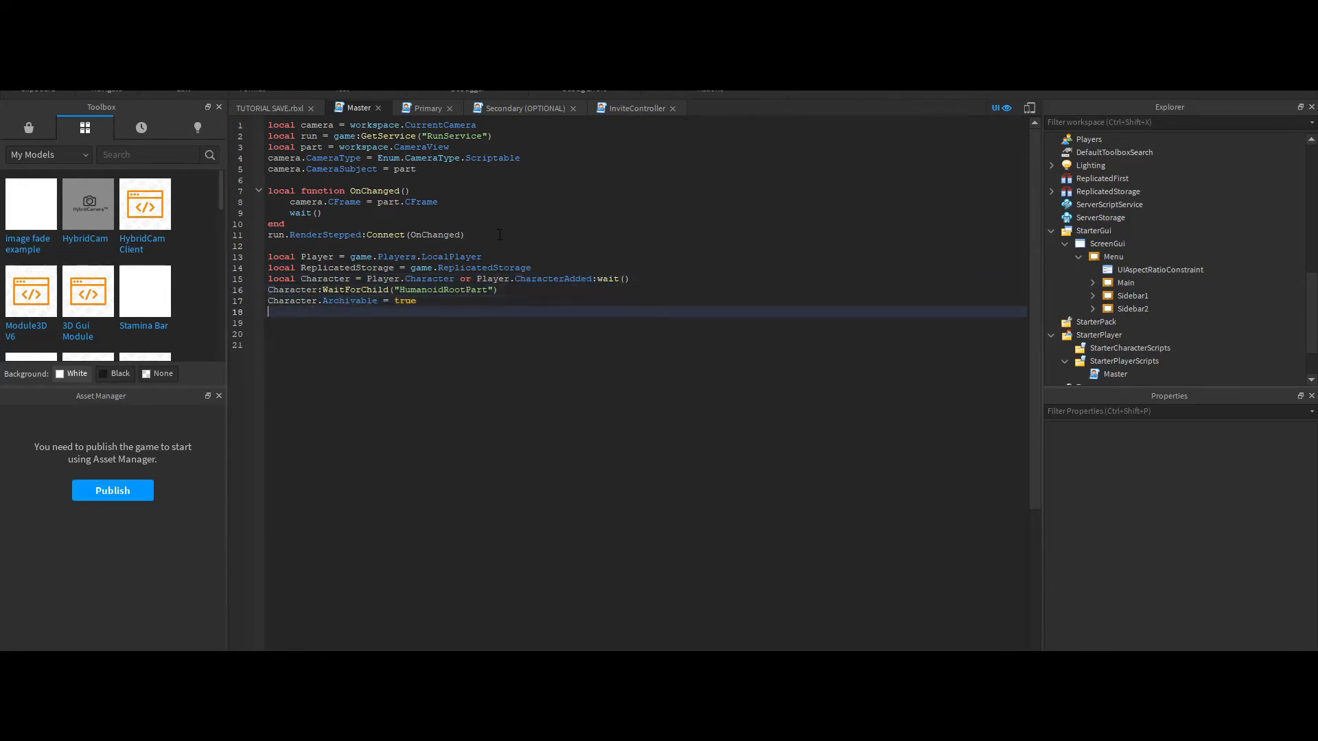
Write code creating a PlayerStorage folder with Instance.new("Folder"), named "PlayerAssets/Models" and parented to ReplicatedStorage
type("local PlayerStorage = Instance.new(")
type("\"Folder\")")
key("Return")
type("PlayerStorage.Name = \"PlayerAssets/Models\"")
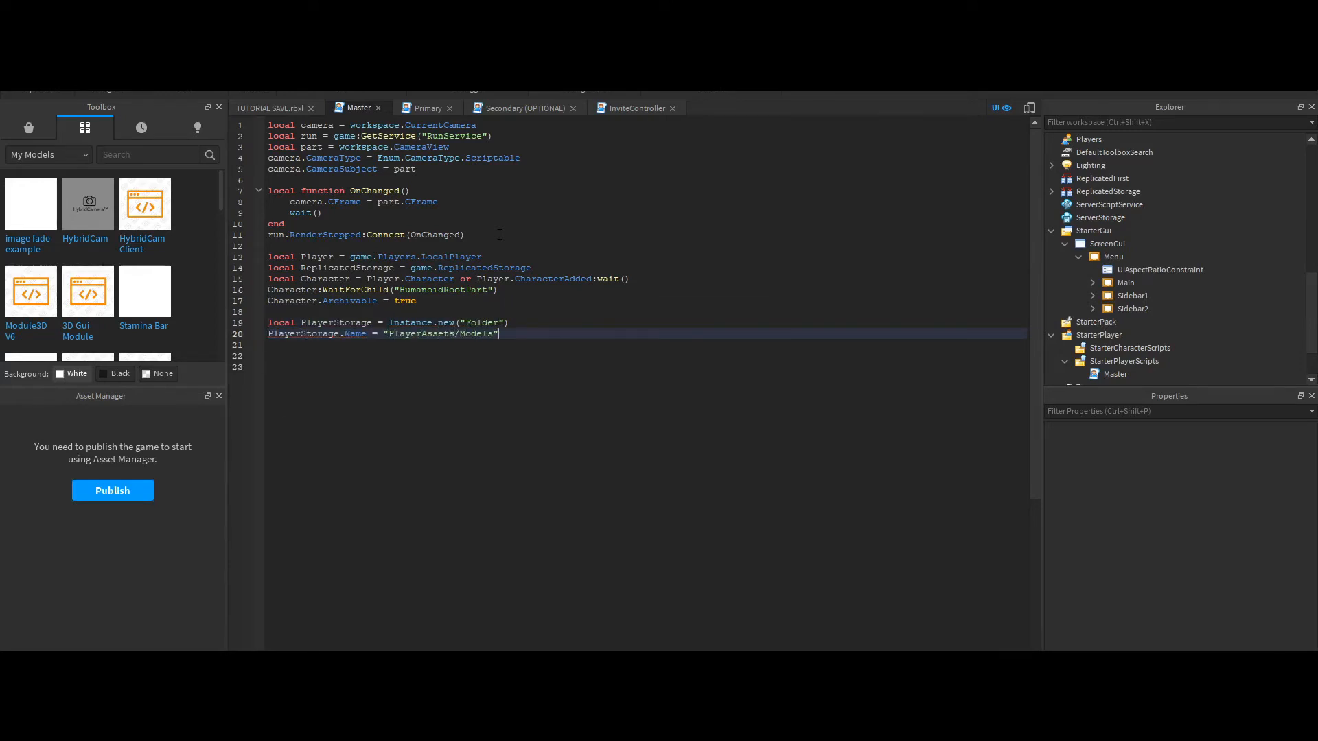
key("Return")
type("PlayerStorage.Parent = ReplicatedStorage")
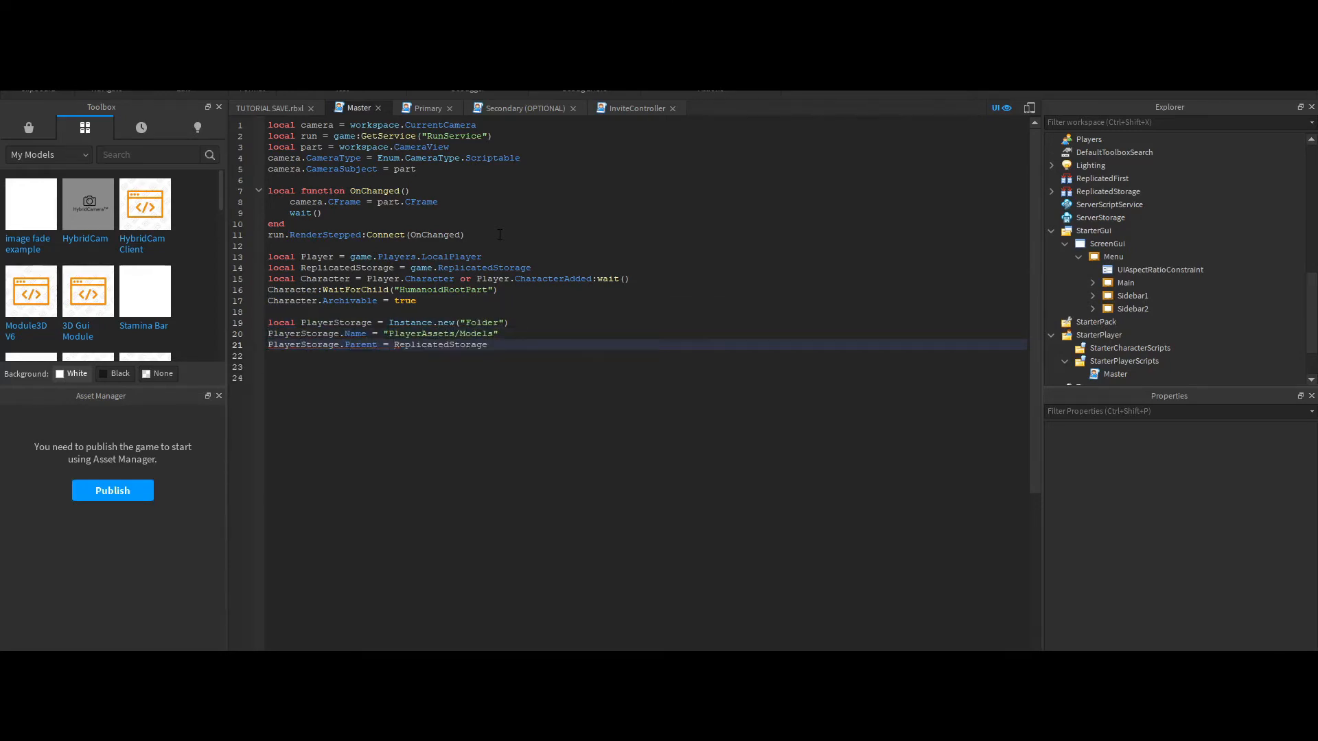
Write code creating a UserFolder folder named (Player.Name.. " (" ..Player.UserId.. ")") and parented to PlayerStorage
key("Return")
key("Return")
type("local UserFolder = Instance.new(\"Folder\")")
key("Return")
type("UserFolder")
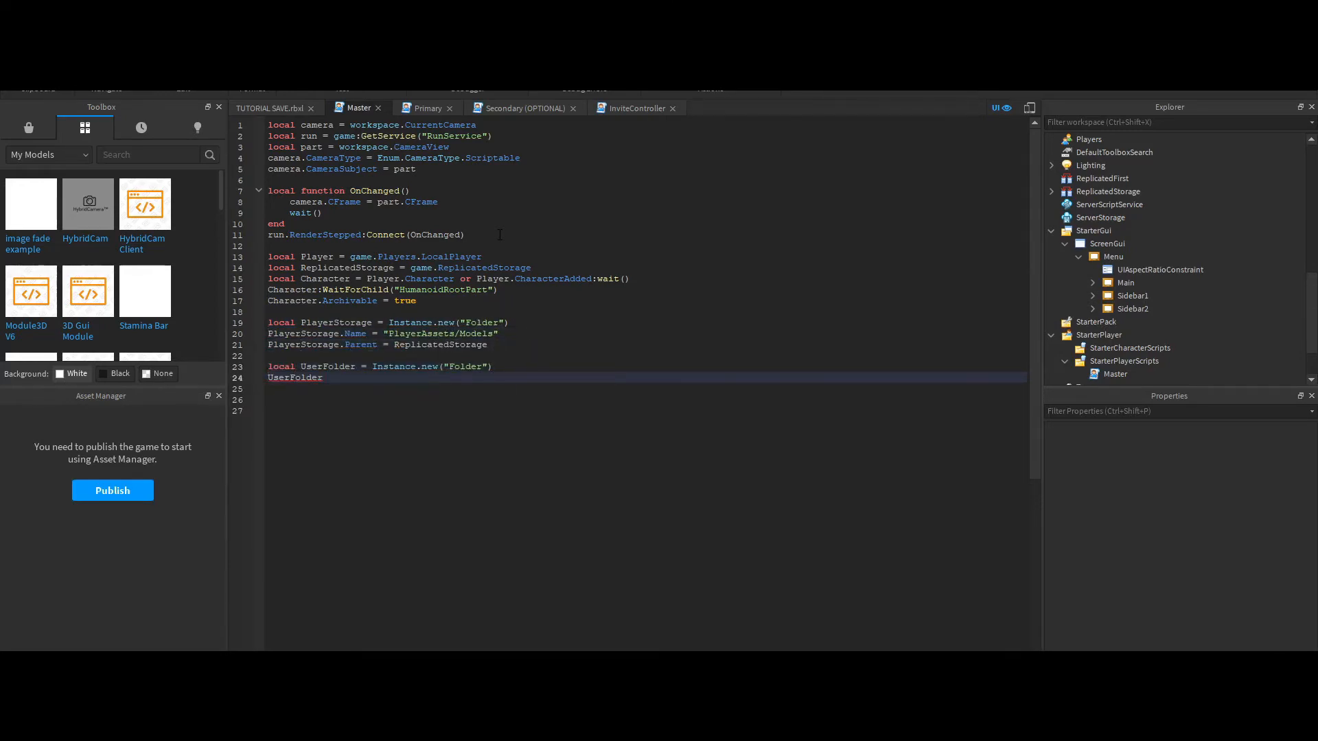
type(".Name = \"Player.Name.. \" (\" ..Player.UserId.. \") \")")
key("Return")
key("Left")
key("Left")
key("Left")
key("BackSpace")
key("Down")
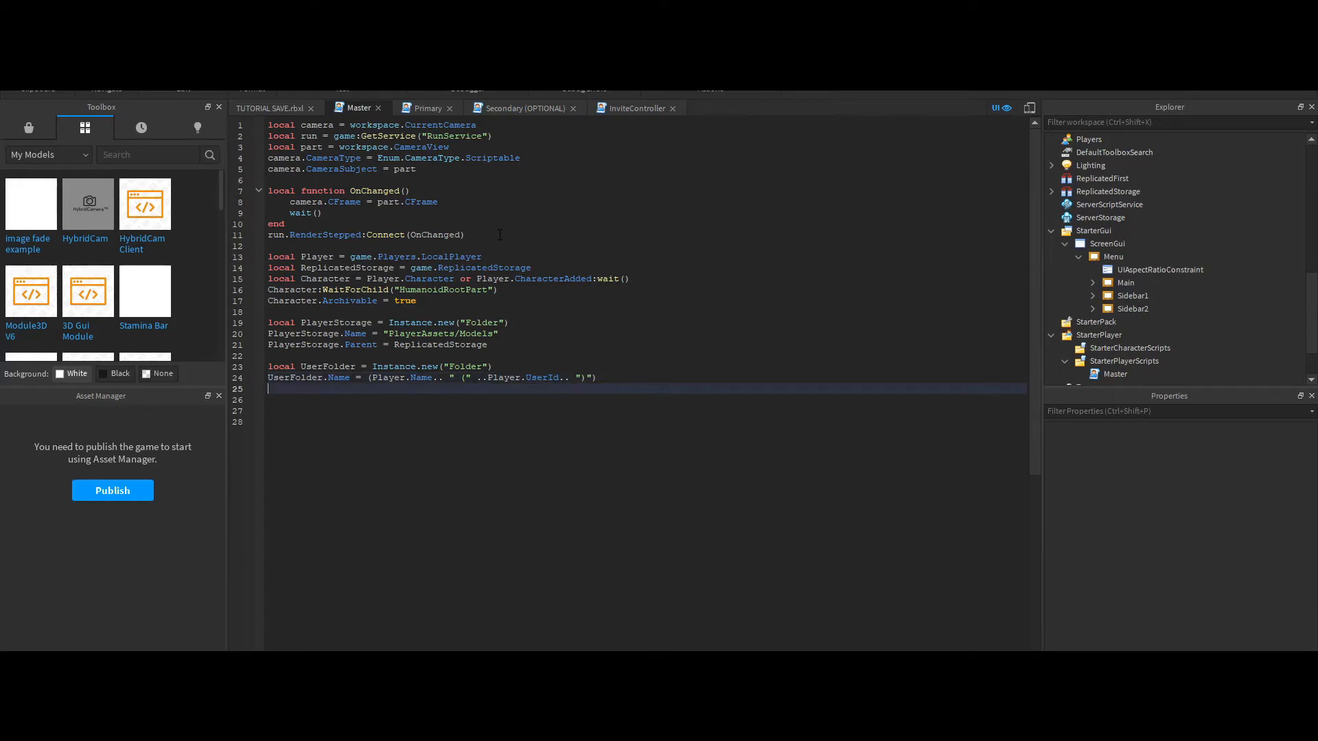
type("UserFolder.Parent = playerStorage")
Declare local ClonePlayer = Character:Clone() and set its Parent to UserFolder
key("Return")
key("Return")
type("local ClonePlayer = Character:Clone()")
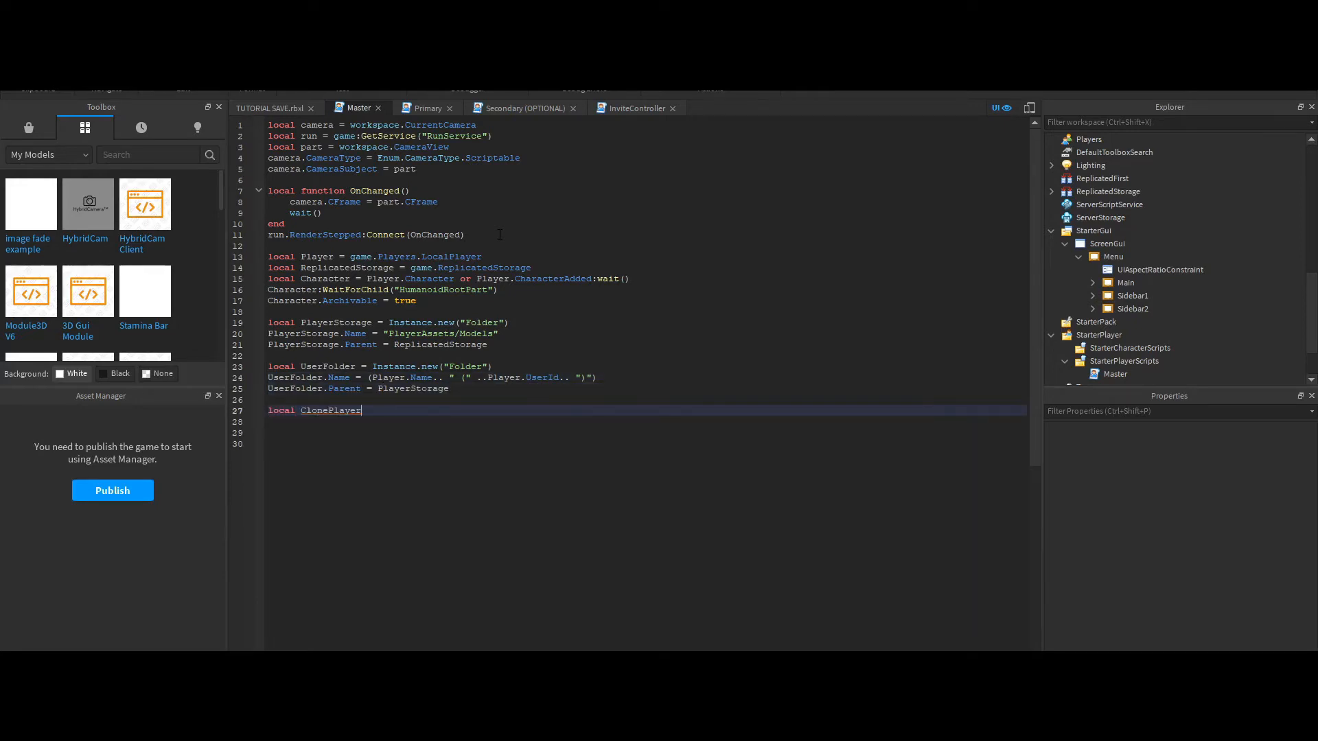
key("Return")
type("ClonePlayer.Parent = UserFolder")
Add a print of "UserFolder Successuflly created for" followed by the name and UserId expression copied from the UserFolder.Name line
key("Return")
type("print(\"User")
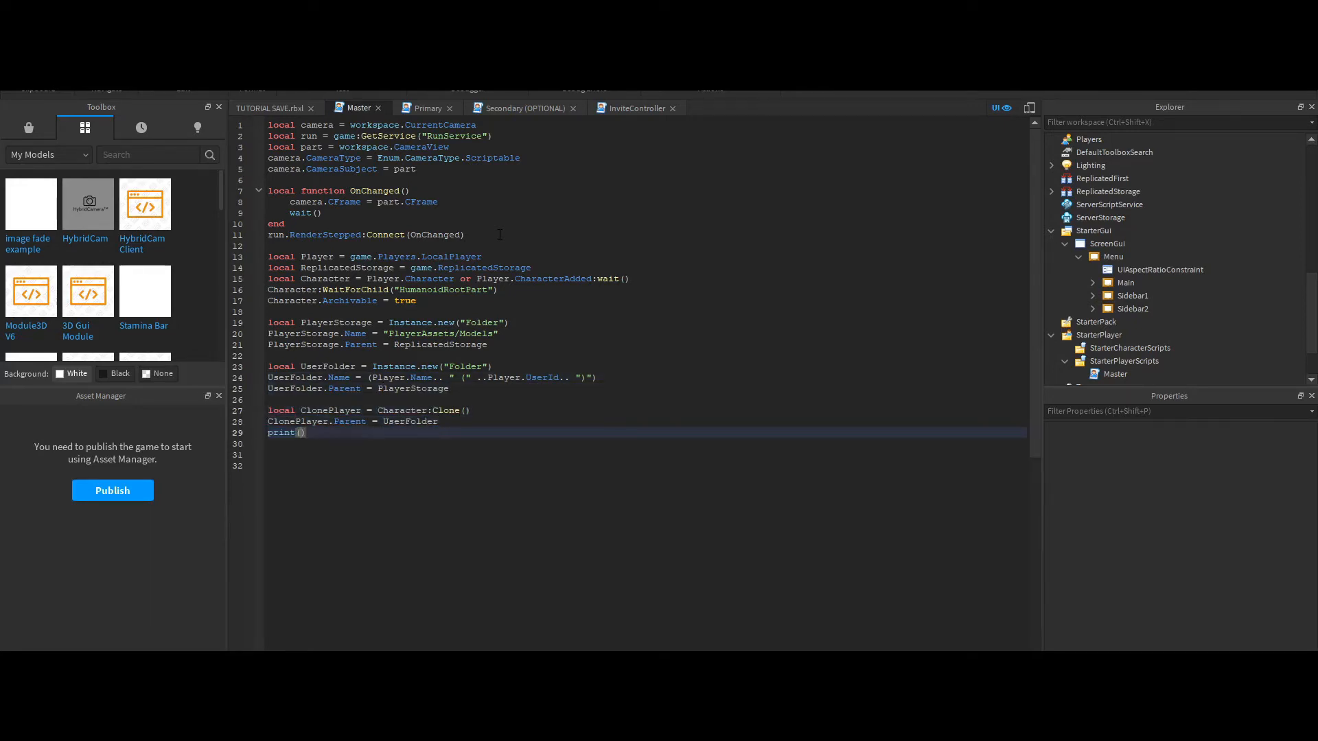
type("Folder Successuflly created for\"")
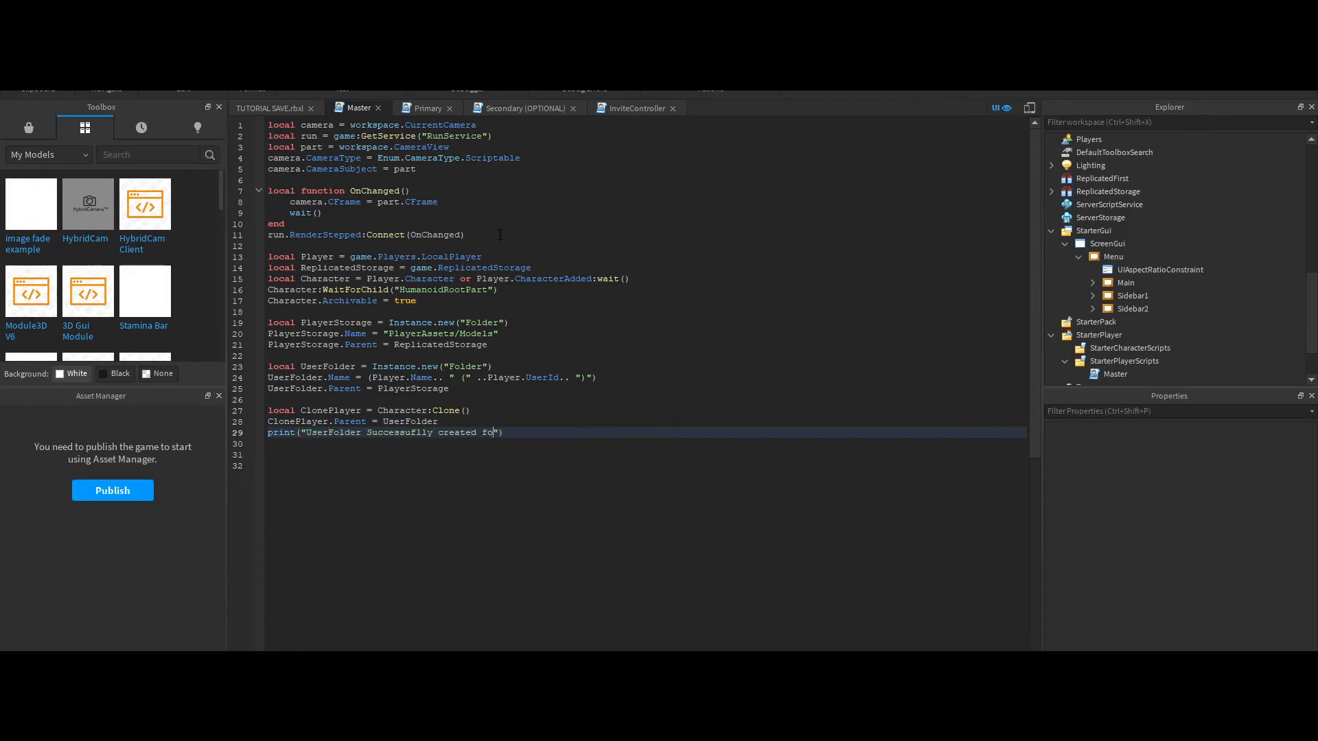
left_click_drag(372, 377, 591, 377)
key("ctrl+c")
left_click(510, 432)
key("ctrl+v")
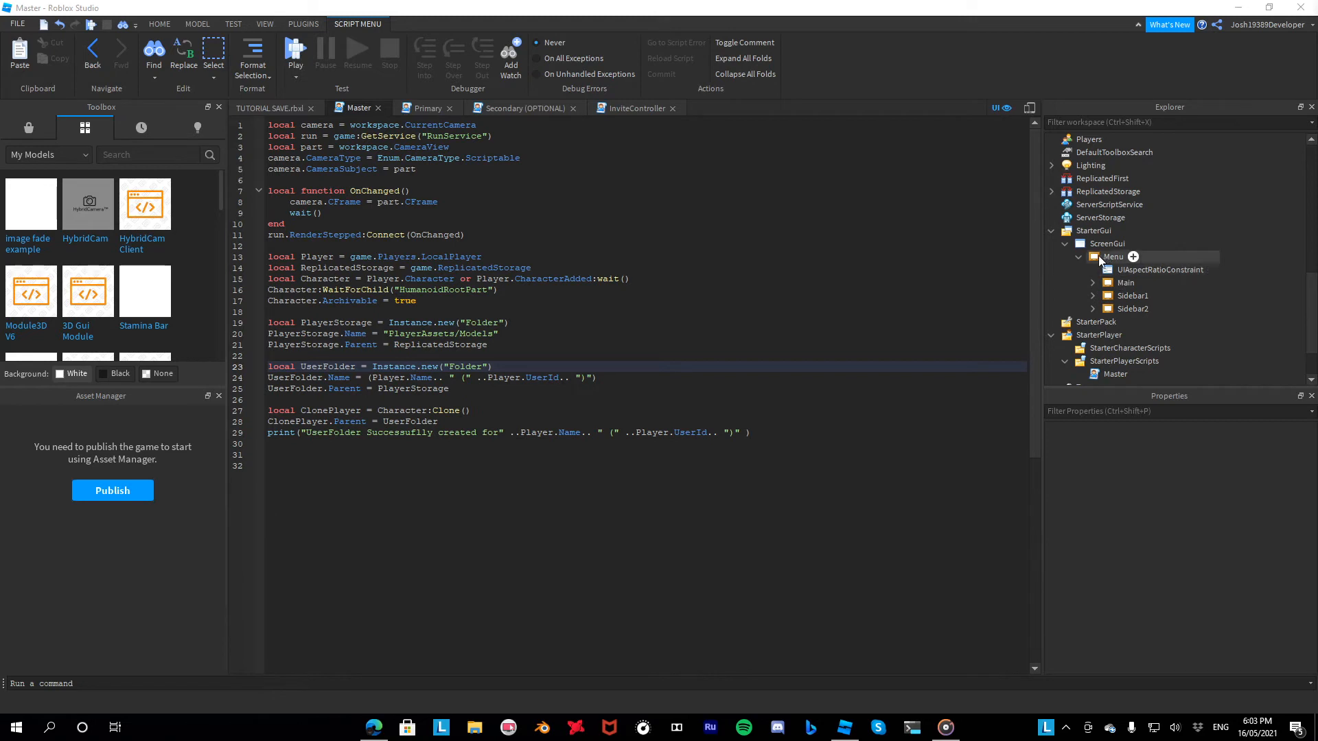
Add a second ScreenGui to StarterGui and insert a LocalScript and a Frame into it
left_click(1121, 231)
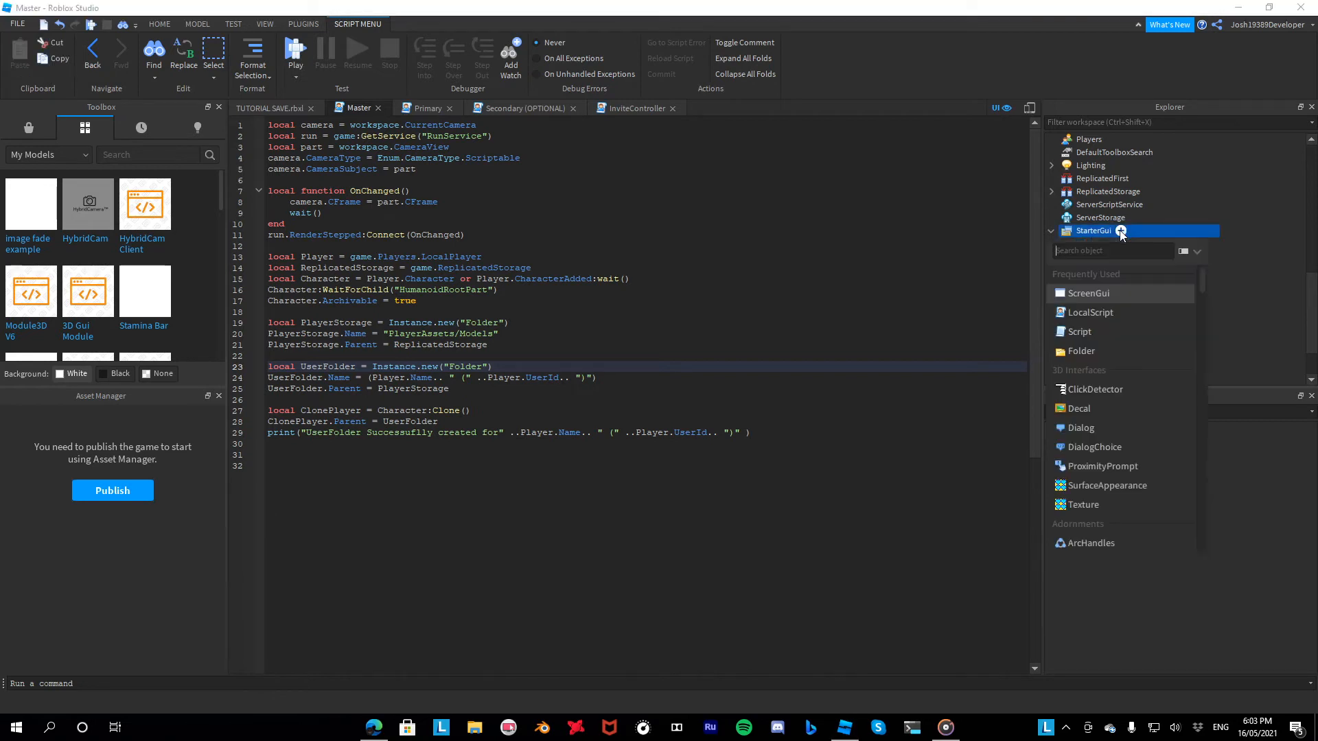
left_click(1117, 300)
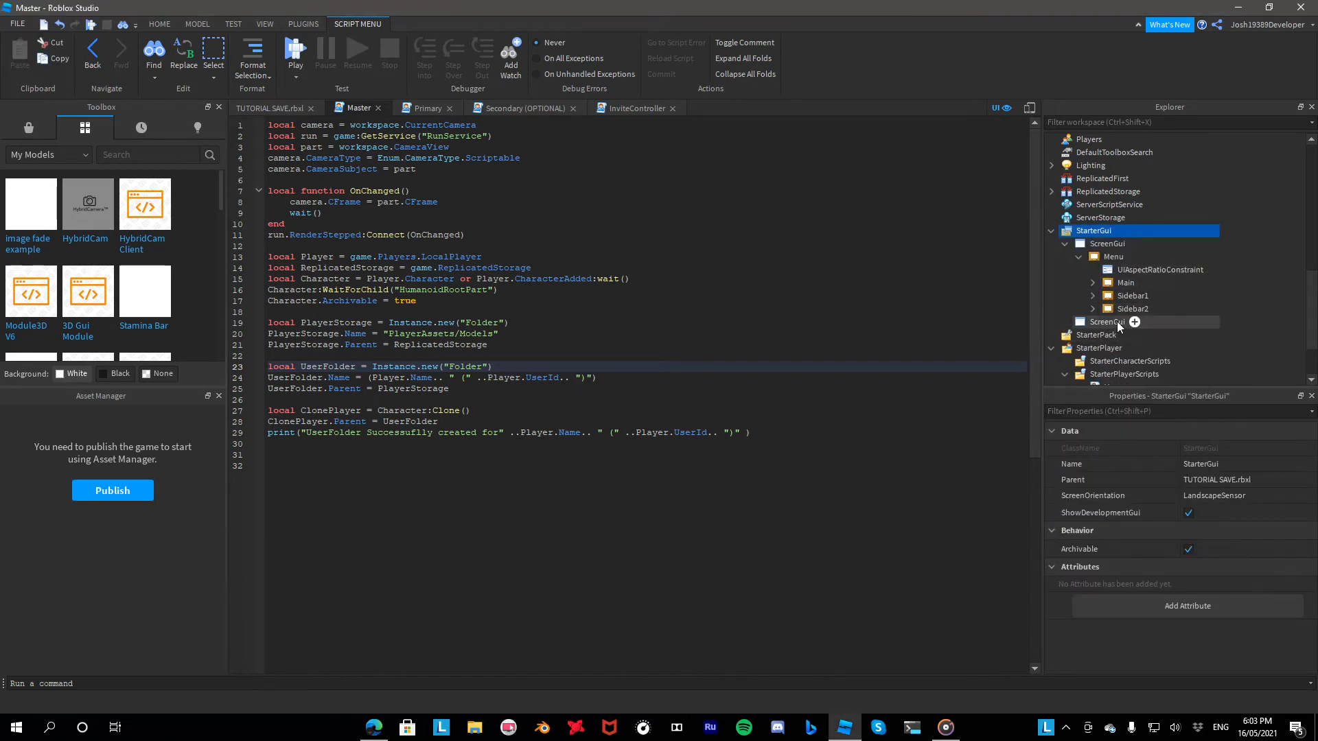
left_click(1133, 322)
left_click(1117, 442)
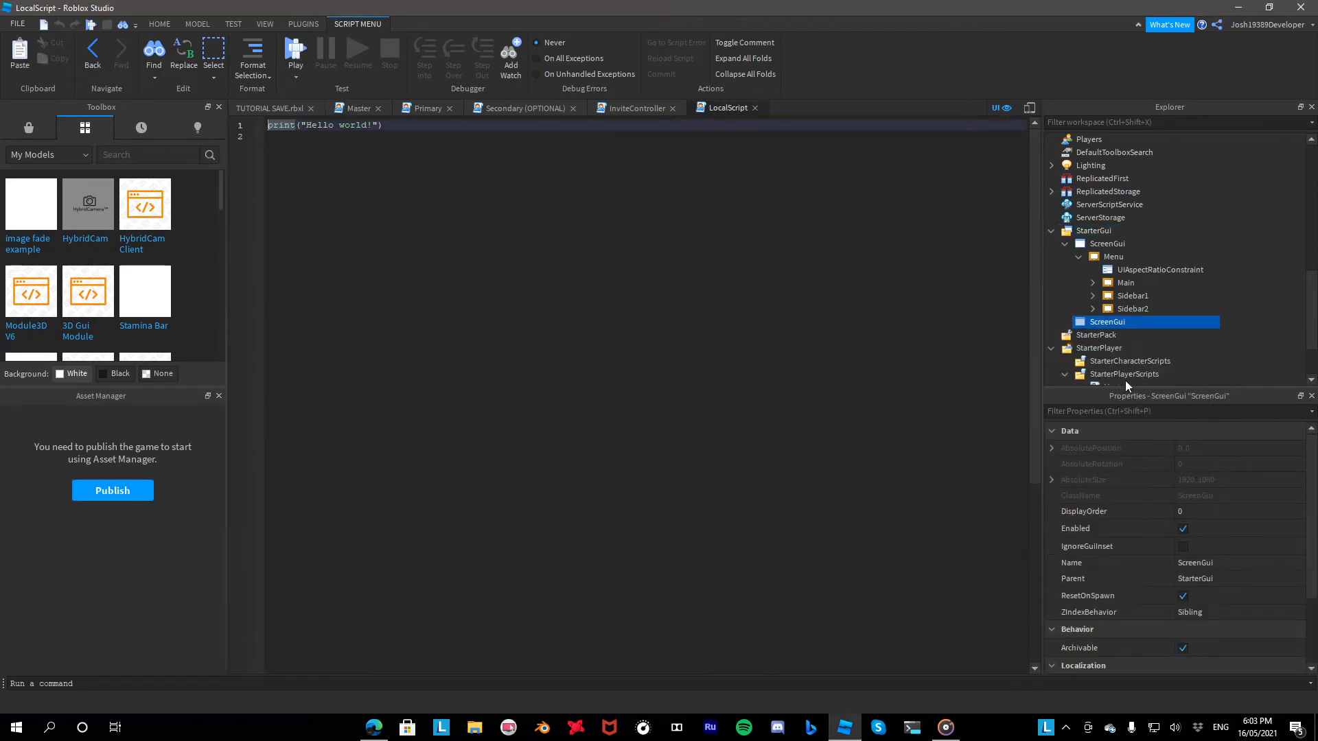
left_click(1134, 322)
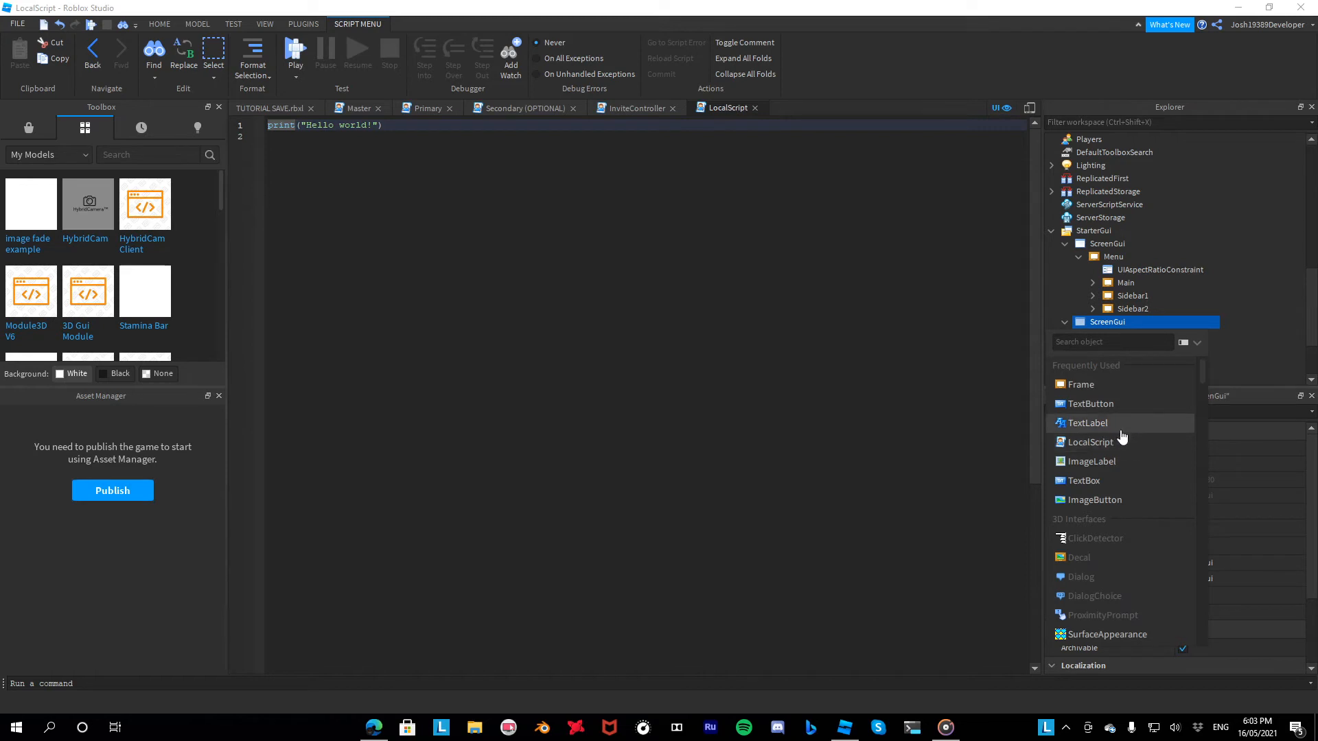
left_click(1116, 385)
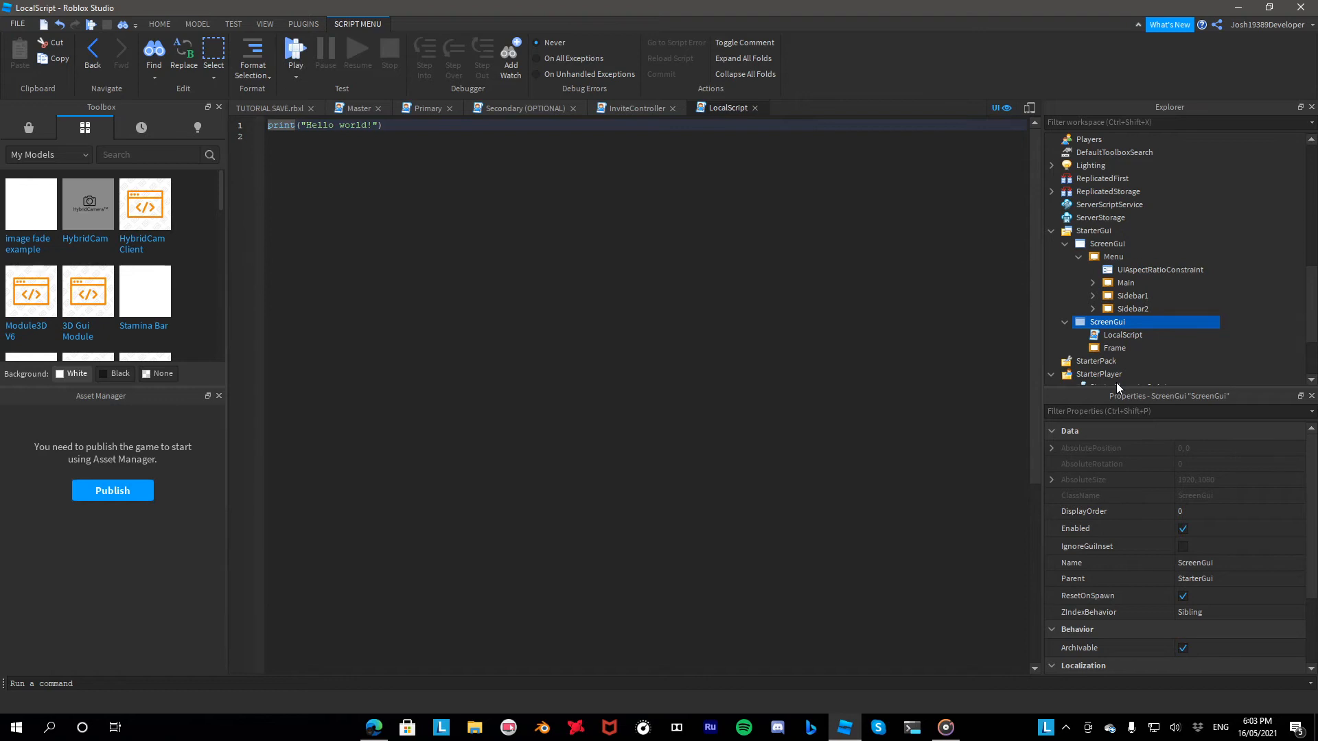
Rename the new ScreenGui's LocalScript to "NOIT MASTER"
left_click(1127, 335)
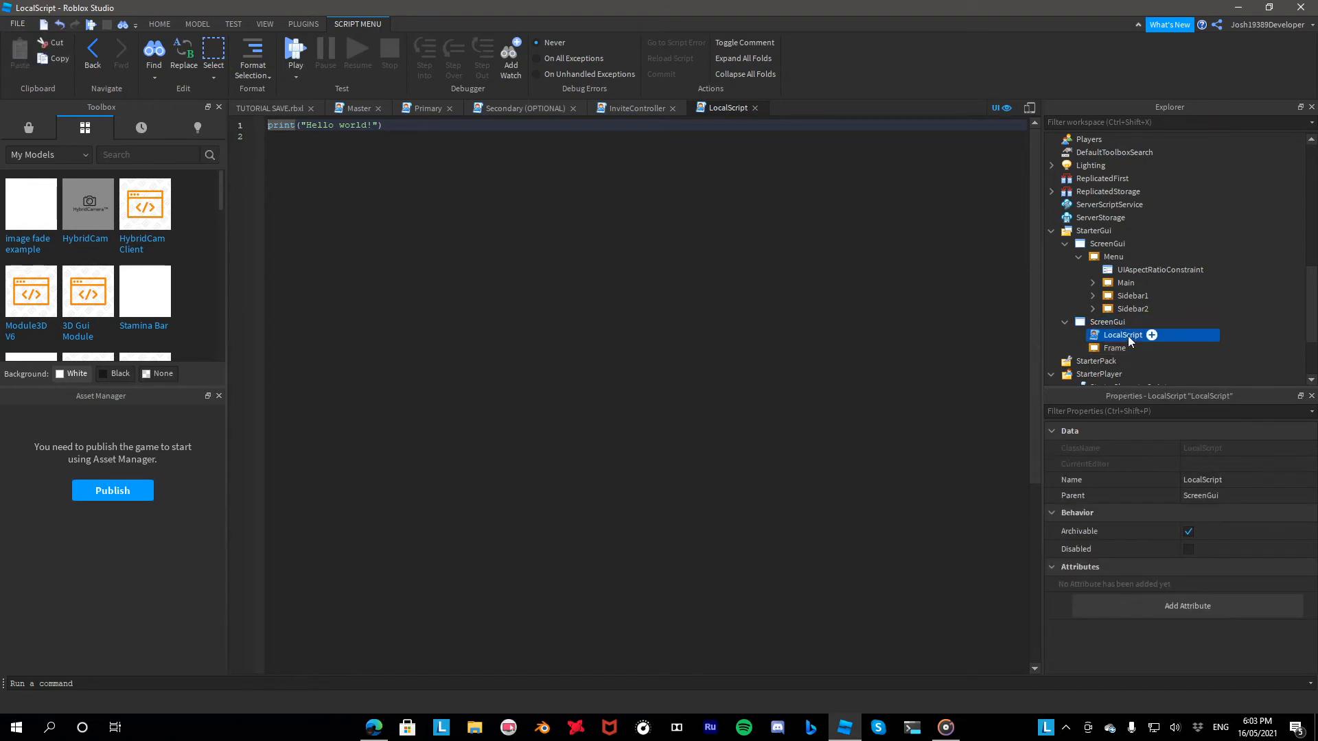
left_click(1127, 336)
left_click_drag(1148, 336, 965, 312)
key("BackSpace")
type("NOIT MASTER")
key("Return")
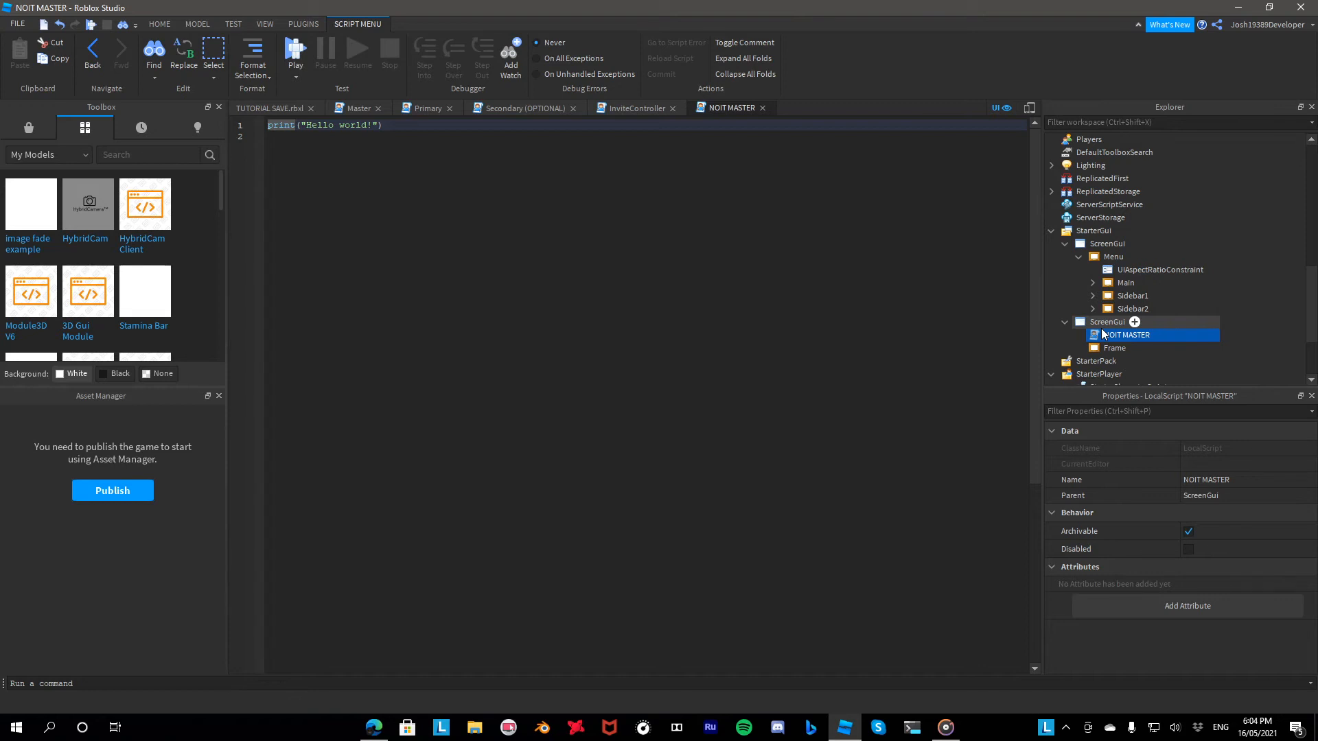
Move and resize the new Frame in the viewport to cover the menu's sidebar area above the horizontal divider
left_click(256, 107)
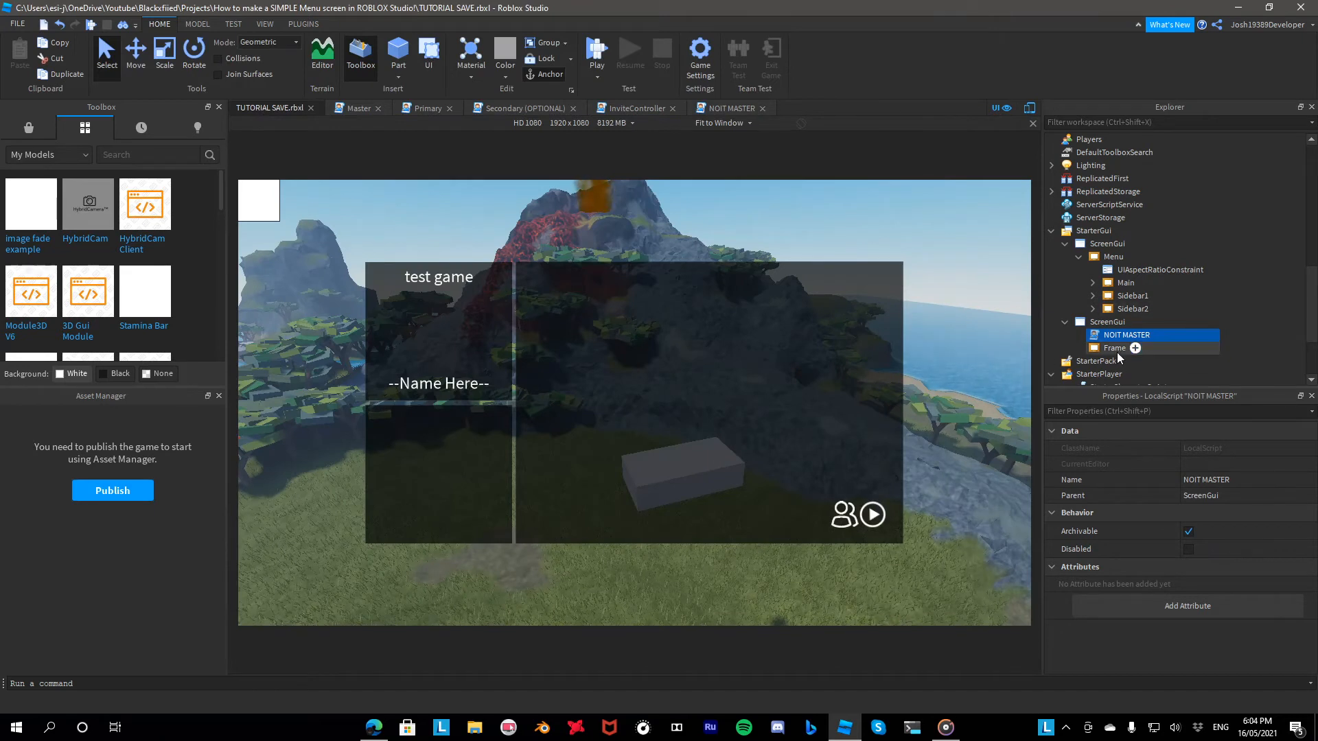
left_click(1094, 349)
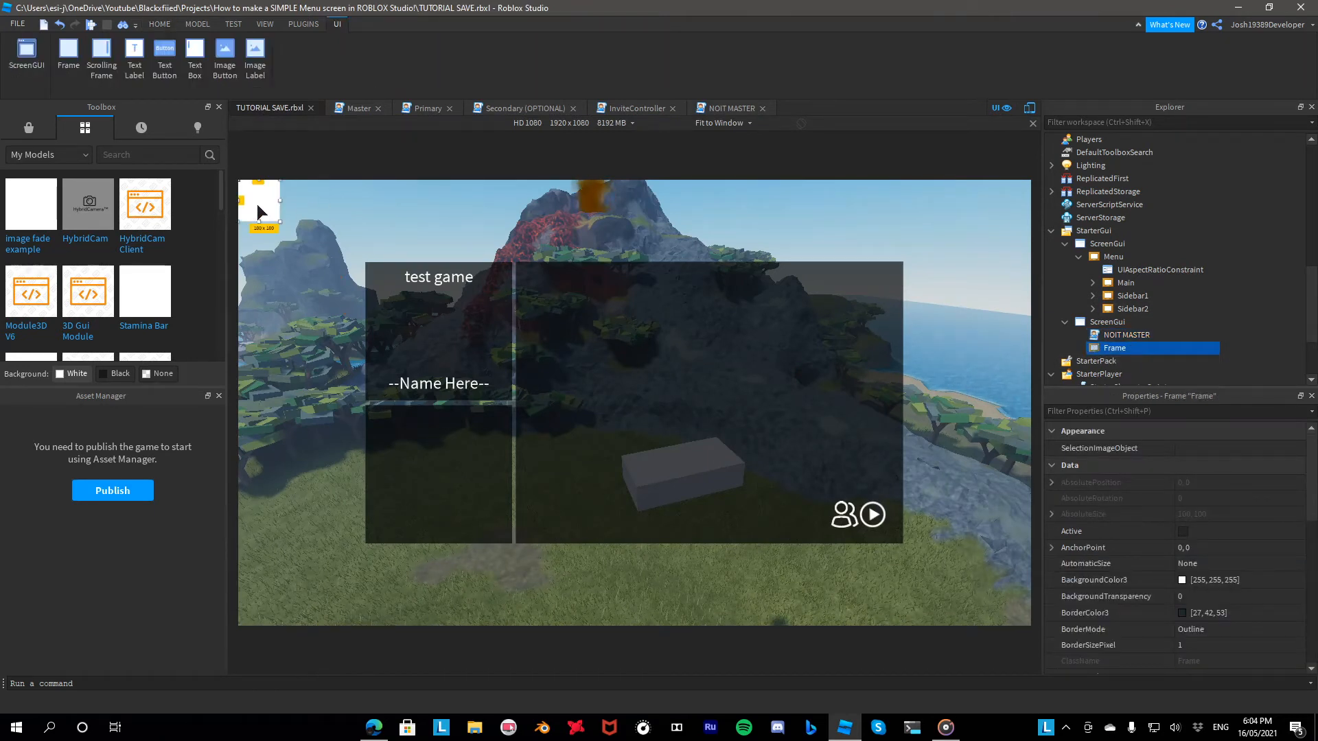
left_click_drag(257, 204, 358, 256)
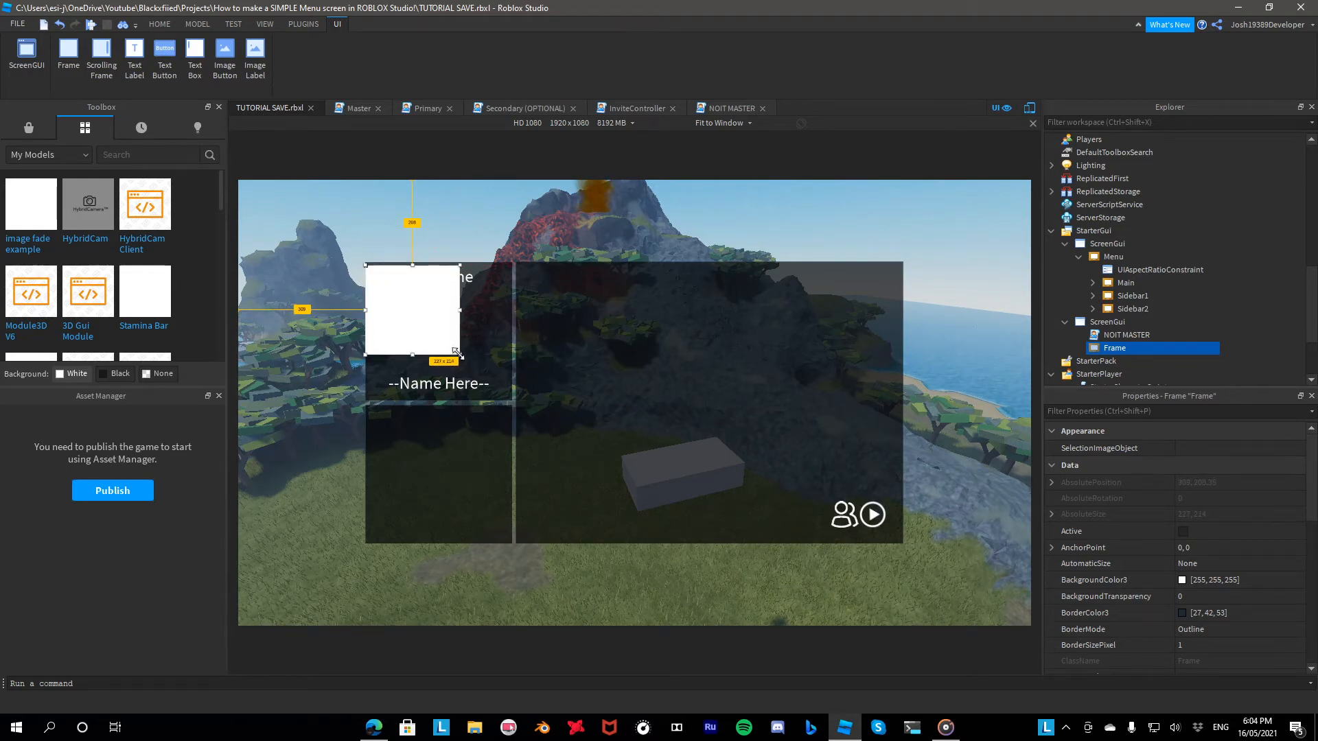
left_click_drag(459, 355, 513, 400)
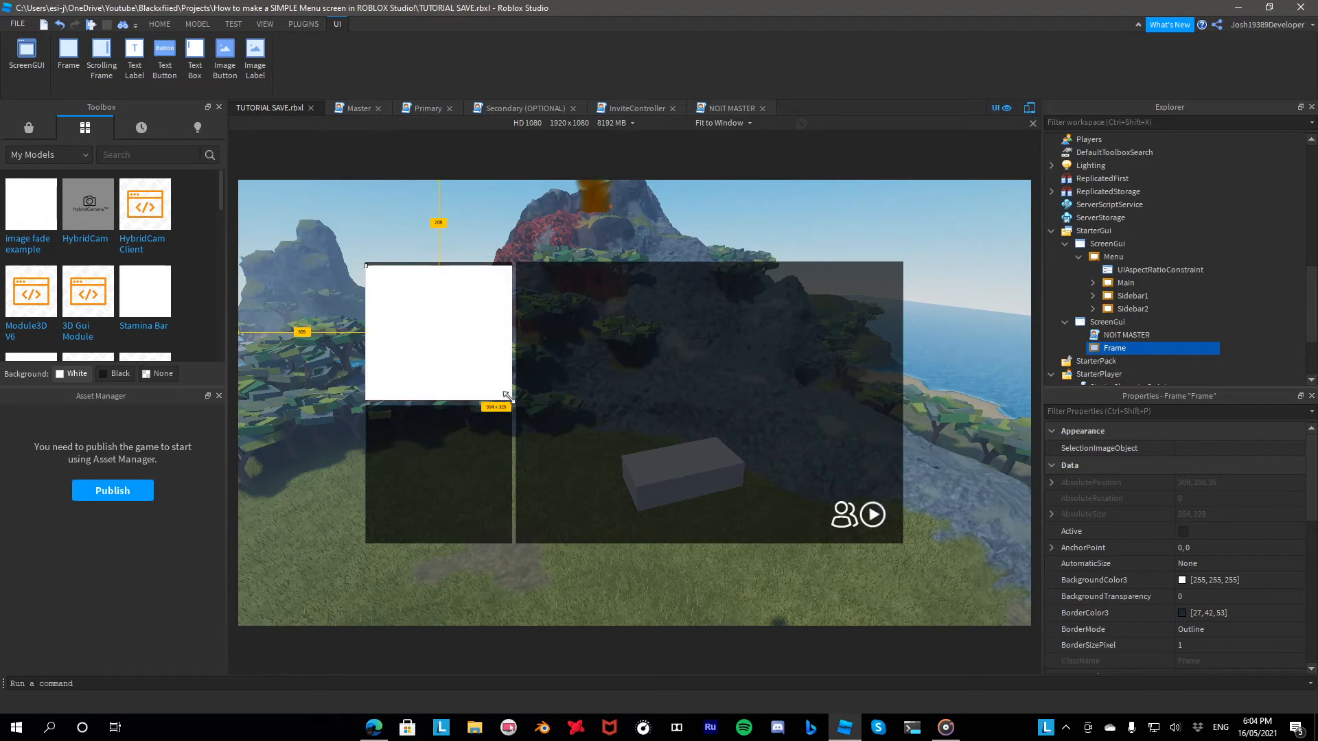
left_click_drag(438, 265, 439, 262)
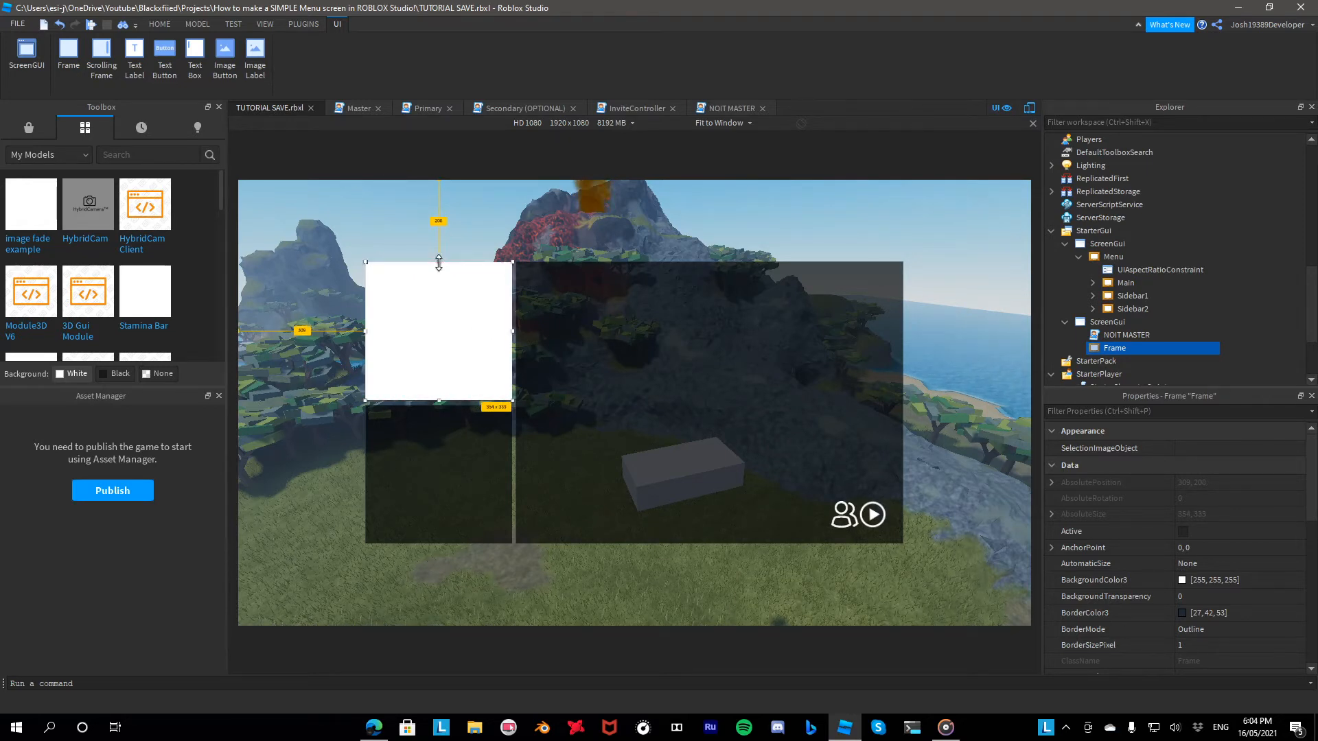
Set the Frame's BackgroundTransparency to 1 and shrink it vertically to fit between the "test game" title and the "--Name Here--" label
left_click(1244, 600)
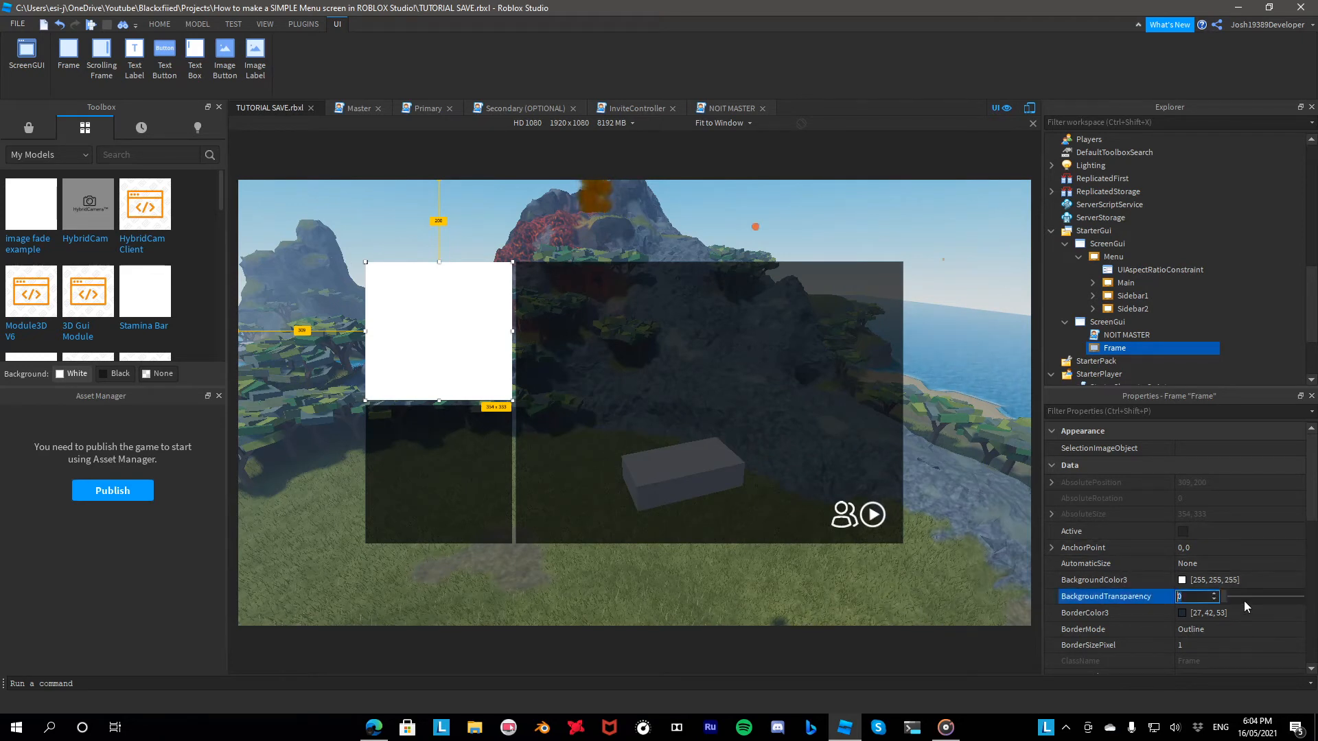
type("1")
key("Return")
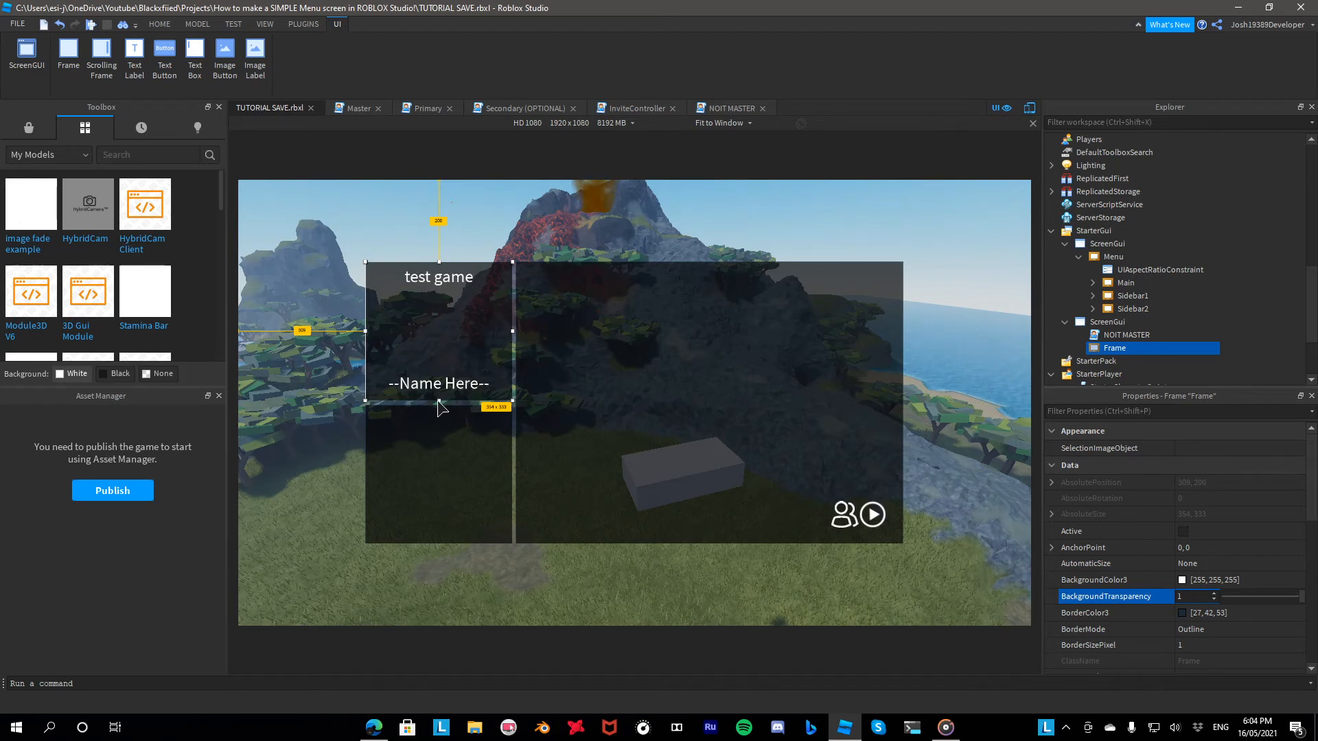
left_click_drag(440, 401, 439, 372)
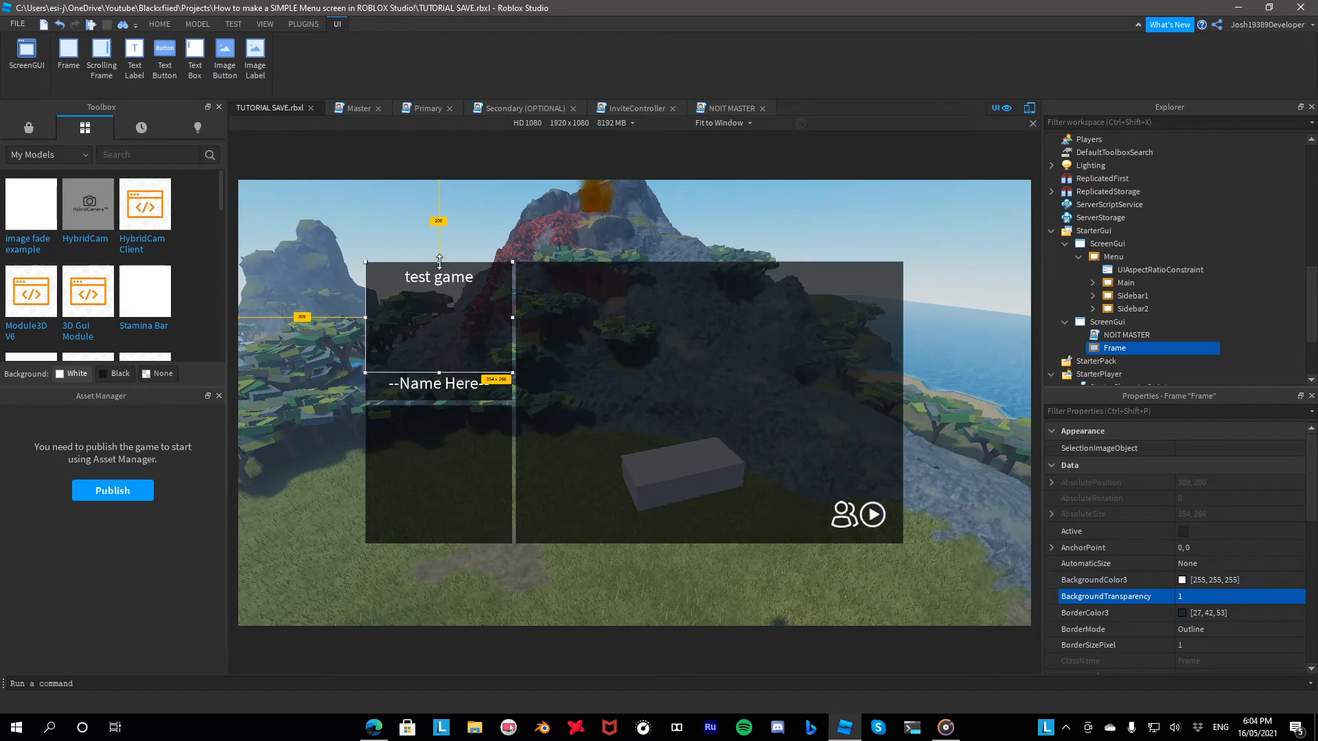
left_click_drag(439, 259, 440, 285)
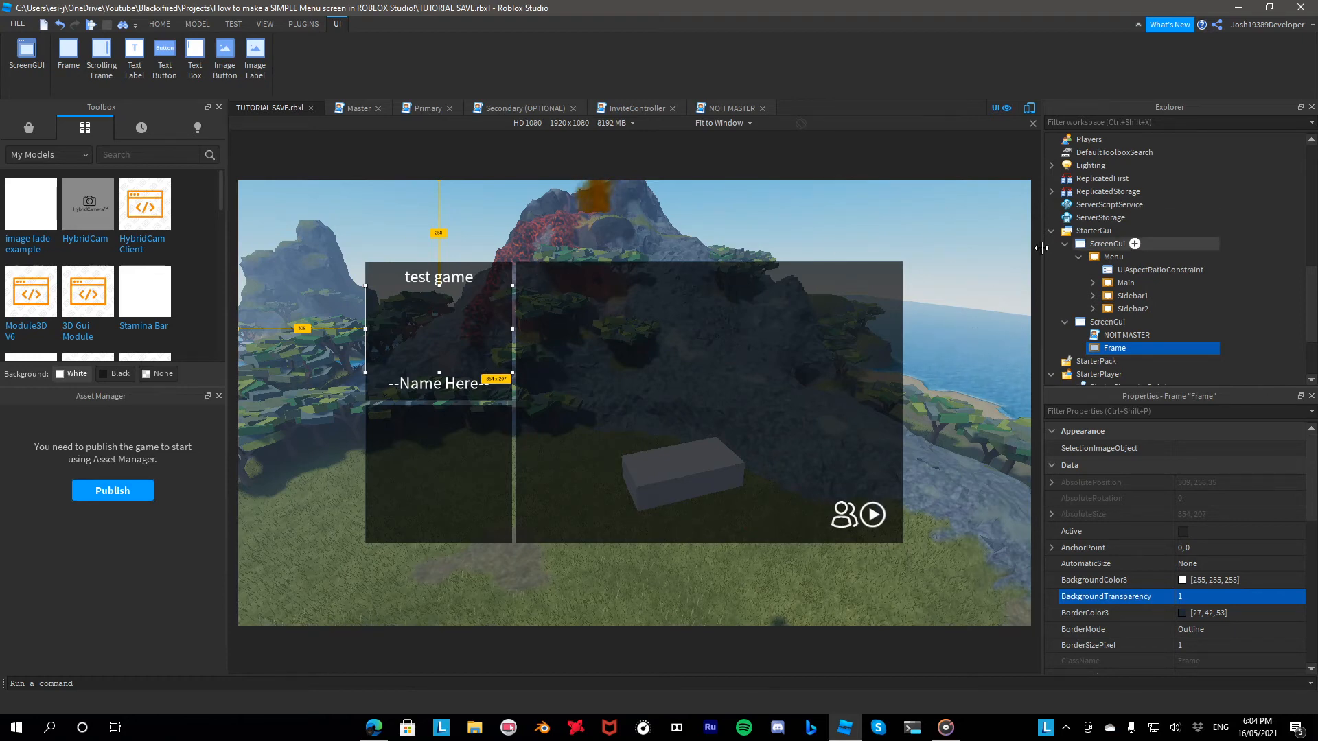
Replace the default code in the NOIT MASTER script with local ReplicatedStorage = game.ReplicatedStorage
double_click(1096, 336)
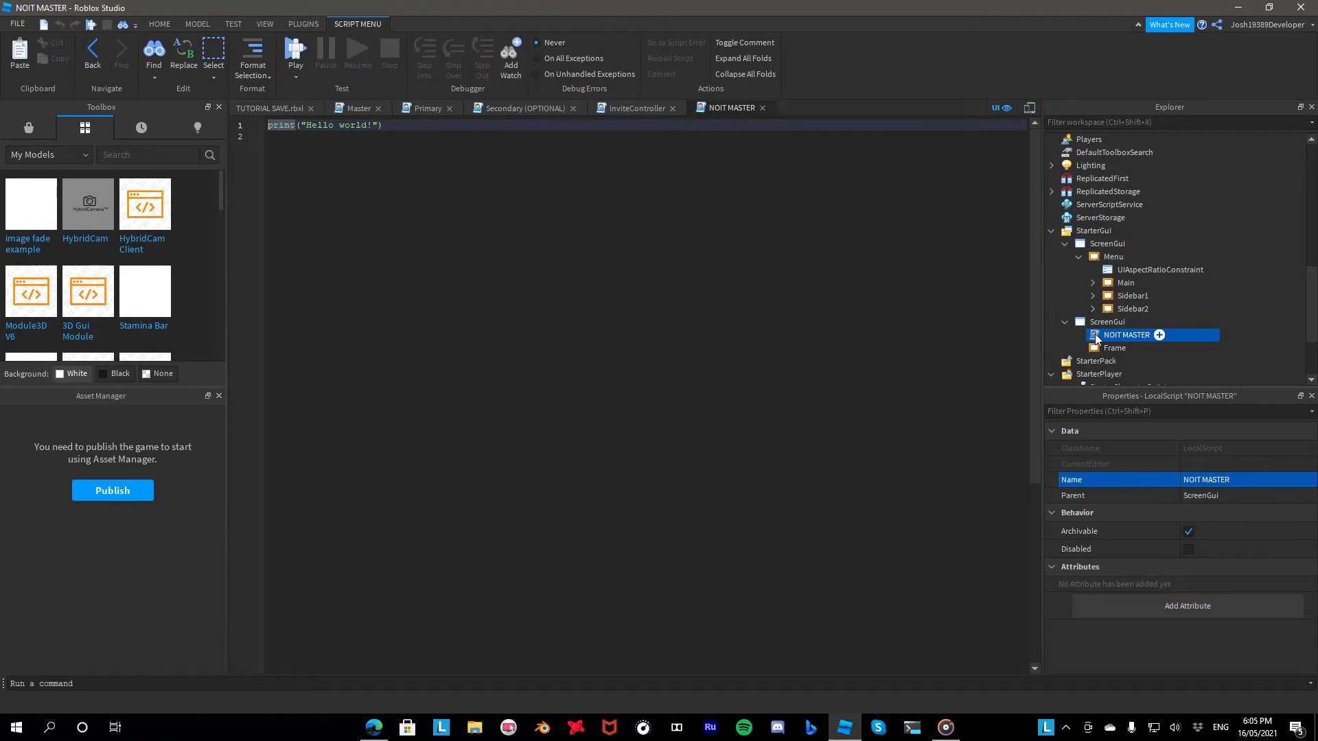
key("ctrl+a")
key("BackSpace")
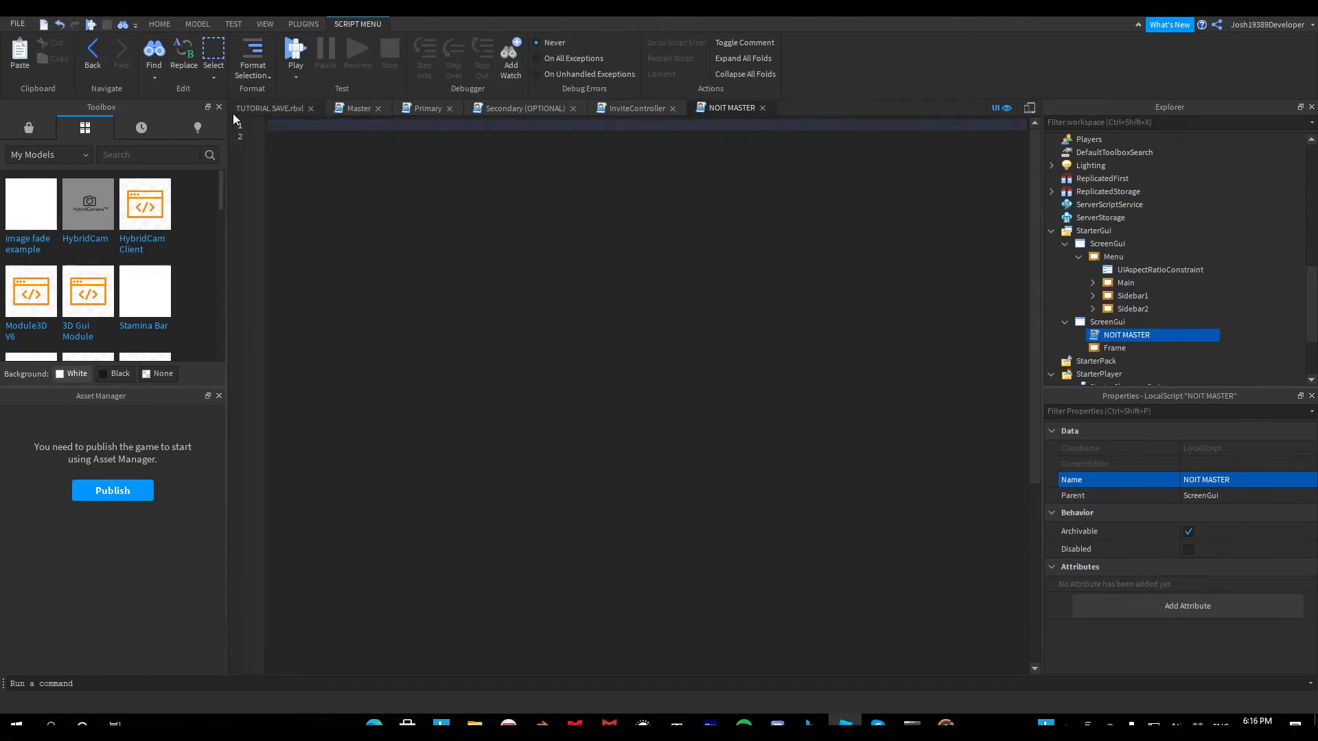
type("local ReplicatedStorage = game.ReplicatedStorage")
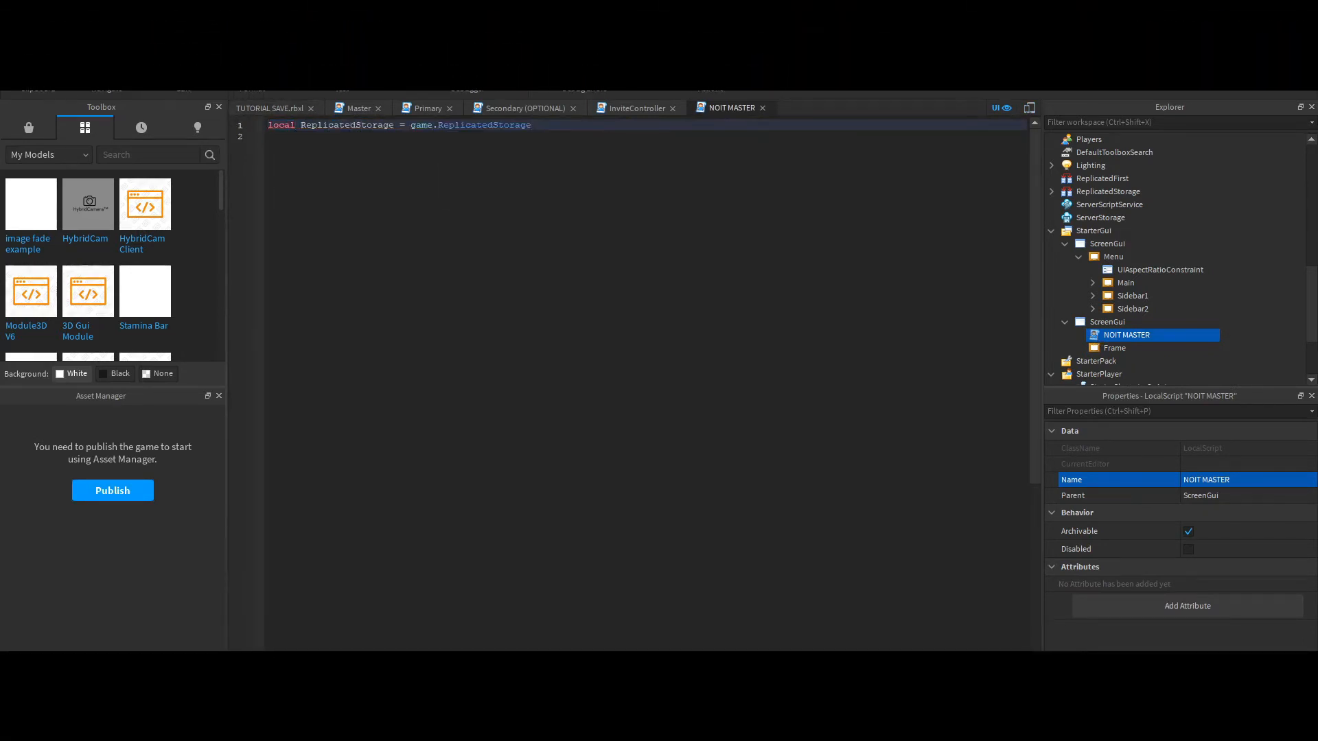
Declare local Player = game.Players.LocalPlayer and local Character = Player.Character or Player.CharacterAdded:wait()
key("Return")
type("local Player = game.Players.LocalPlayer")
key("Return")
type("local Character")
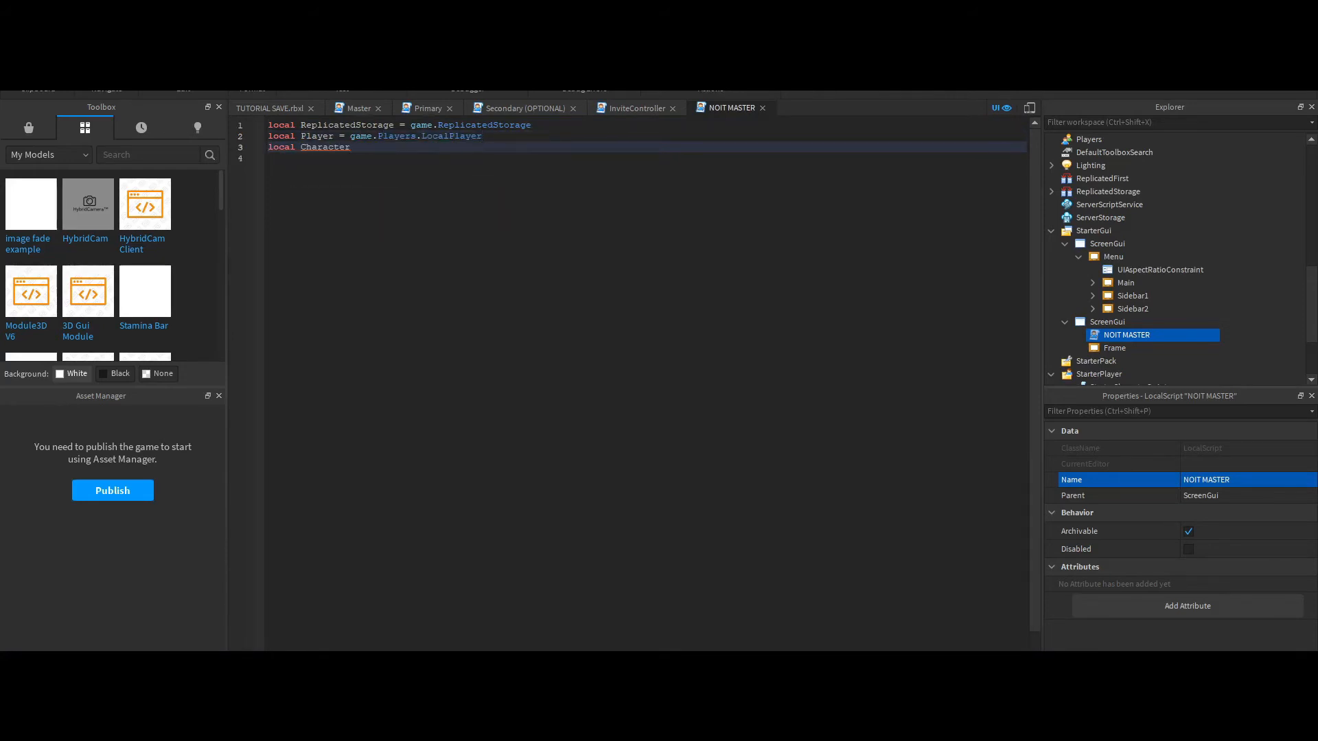
type(" = Player.Character or Player.CharacterAdded:wait()")
key("Return")
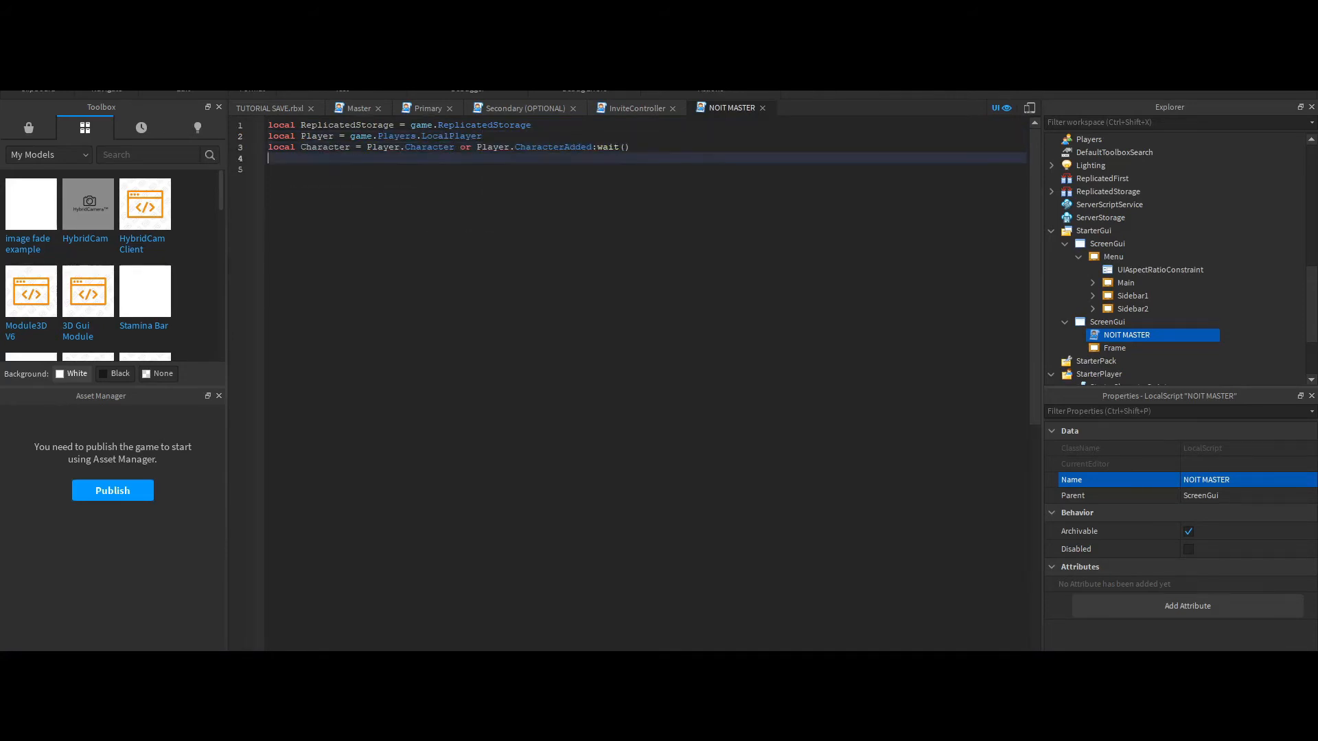
Declare local Frame = script.Parent:WaitForChild("Frame") and add the line Character:WaitForChild("HumanoidRootPart")
type("local Frame = script.Pa")
type("rent:WaitForChild(\"Frame\")")
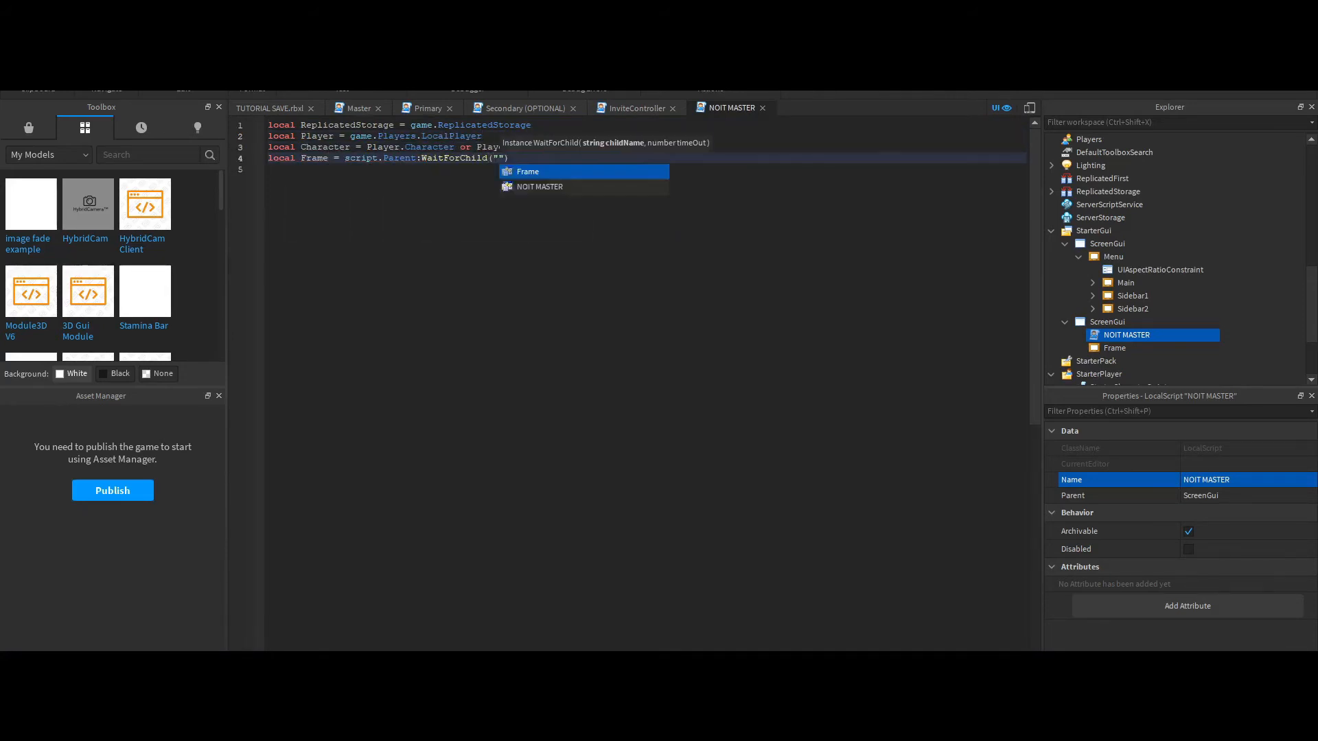
key("Return")
type("Character:WaitForChild(\"HumanoidRootPart\")")
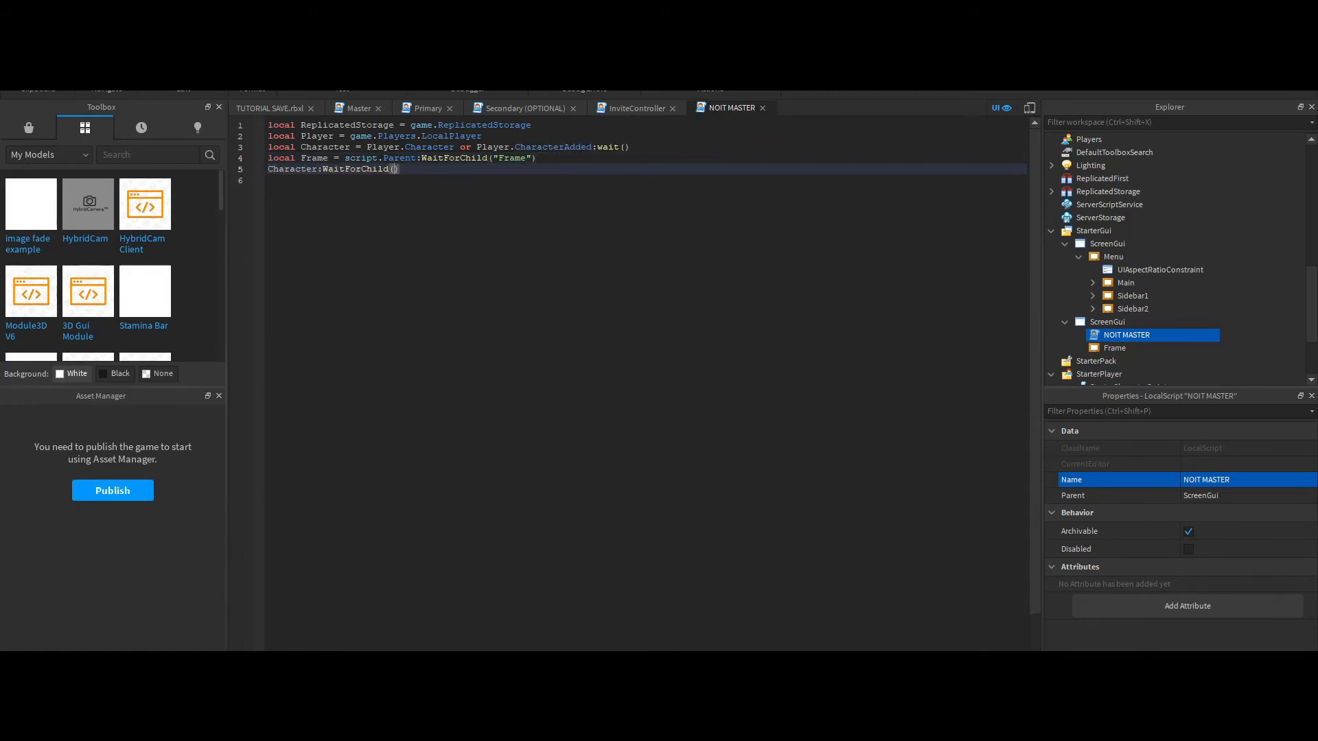
key("Return")
Declare local Module3D = require(game.ReplicatedStorage:WaitForChild("Module3D")) and local PlayerStorage = ReplicatedStorage:WaitForChild("PlayerAssets/Models")
type("local Module3D = require(game.ReplicatedStorage:WaitForChild(\"Module3D")
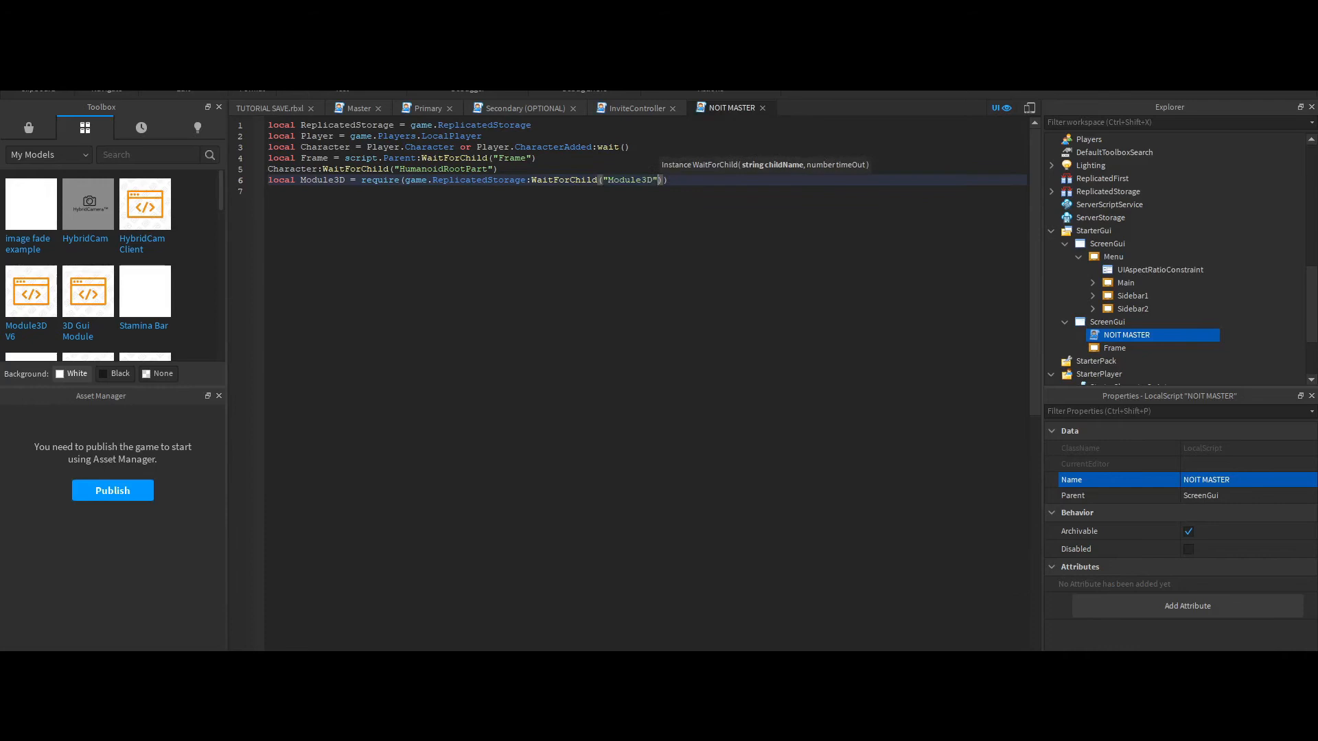
key("End")
key("Return")
type("local Pl")
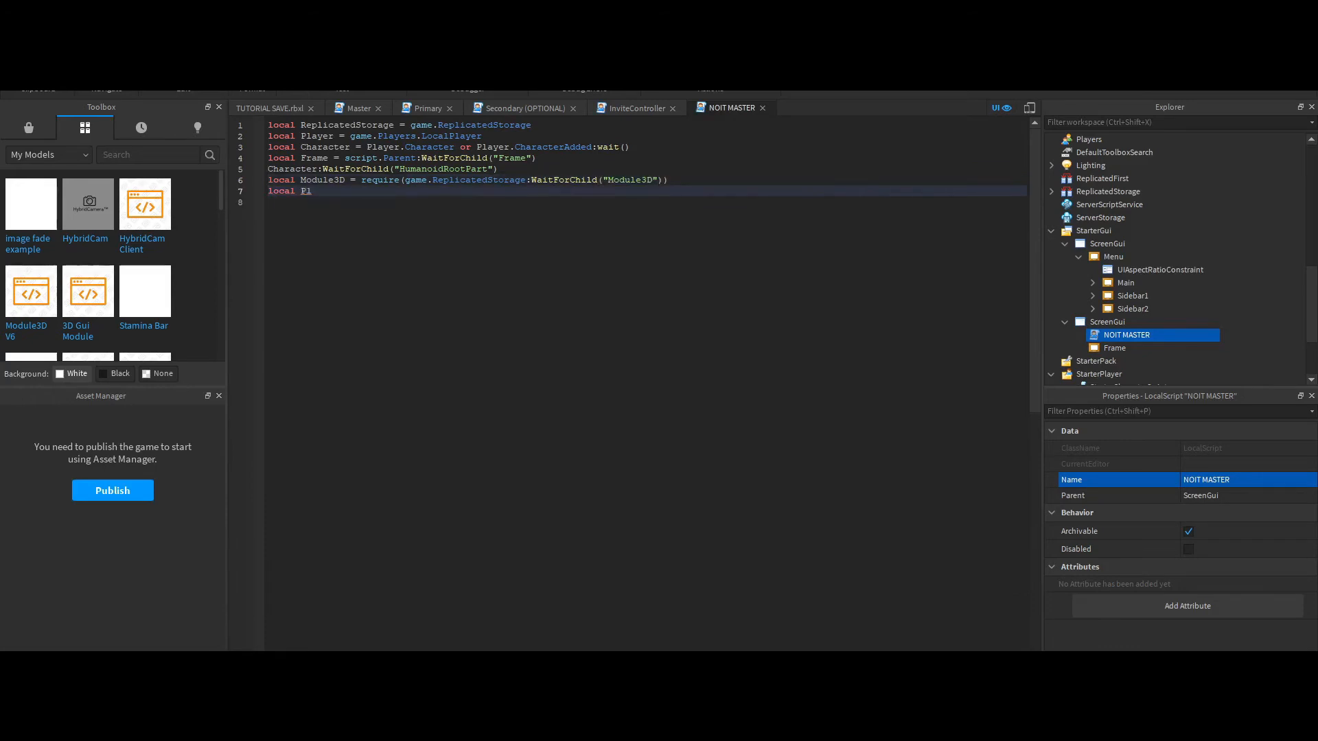
type("ayerStorage = ReplicatedStorage:WaitForChild(\"PlayerAssets/Models")
key("End")
key("Return")
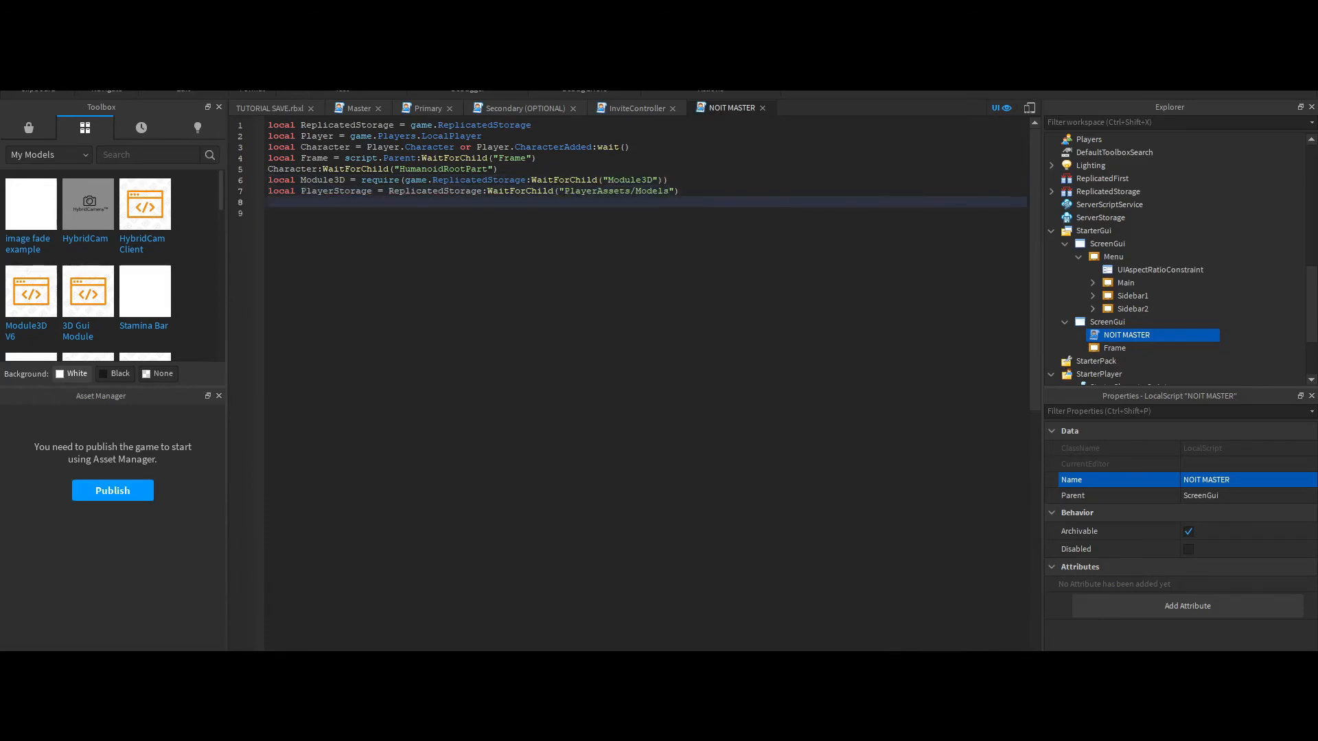
Declare local UserFolder = PlayerStorage:WaitForChild((Player.Name.. "(" ..Player.UserId.. ")"))
type("local UserFolder = PlayerStorage:WA")
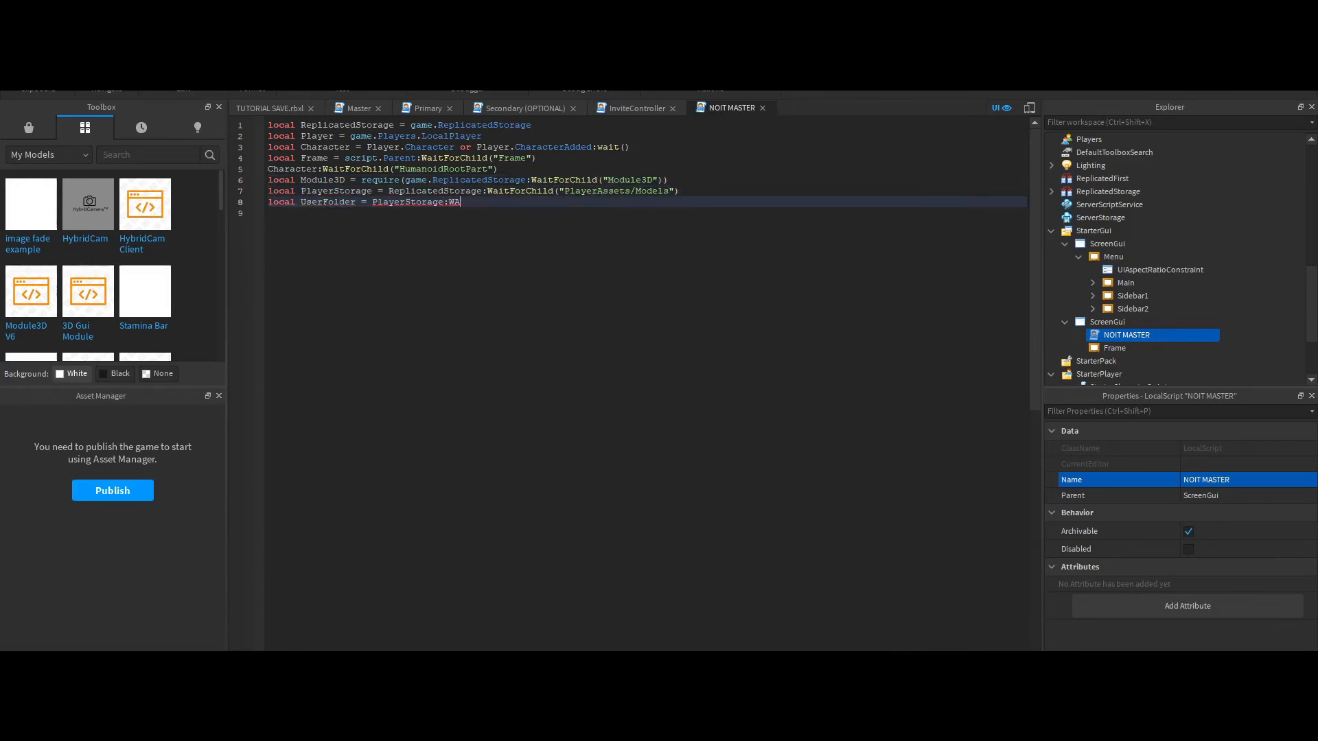
type("itForChild(\"")
key("BackSpace")
type("(Player.Name.. \" (\" ..")
type("Player.UserId.. \")\"")
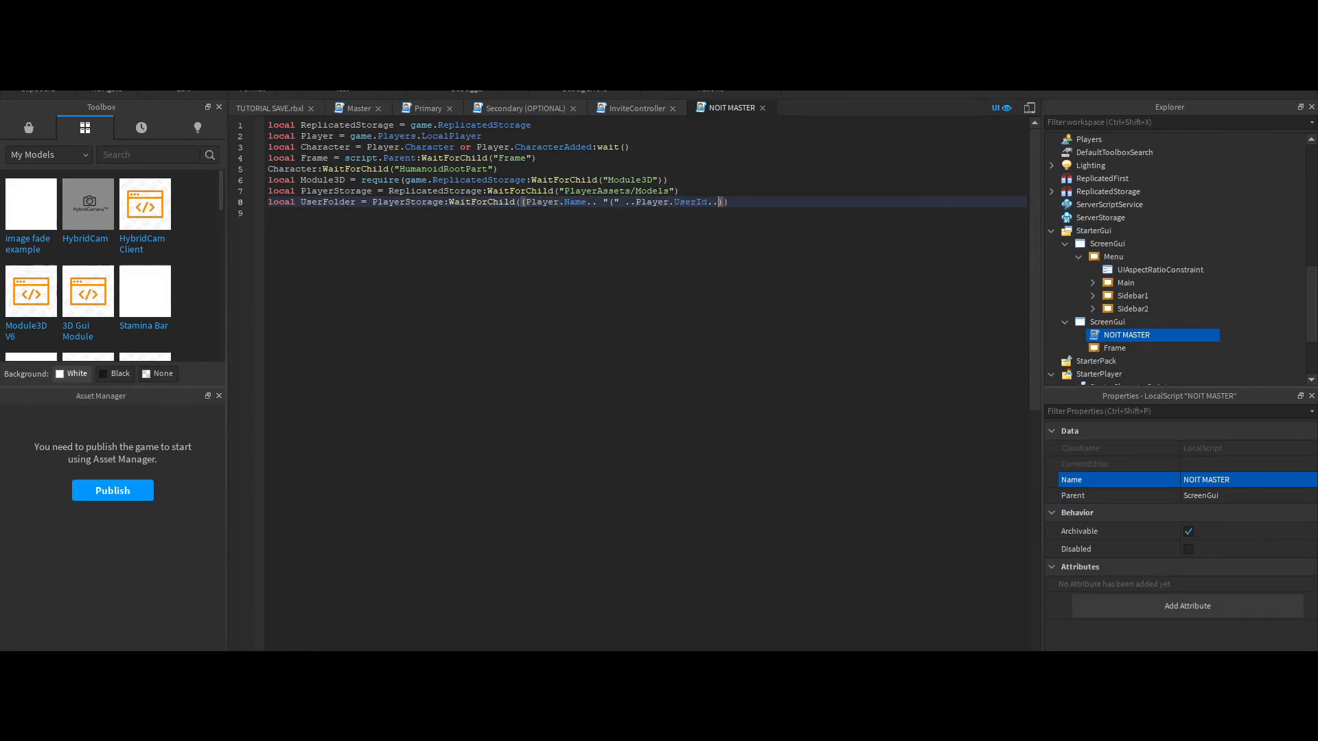
left_click(607, 202)
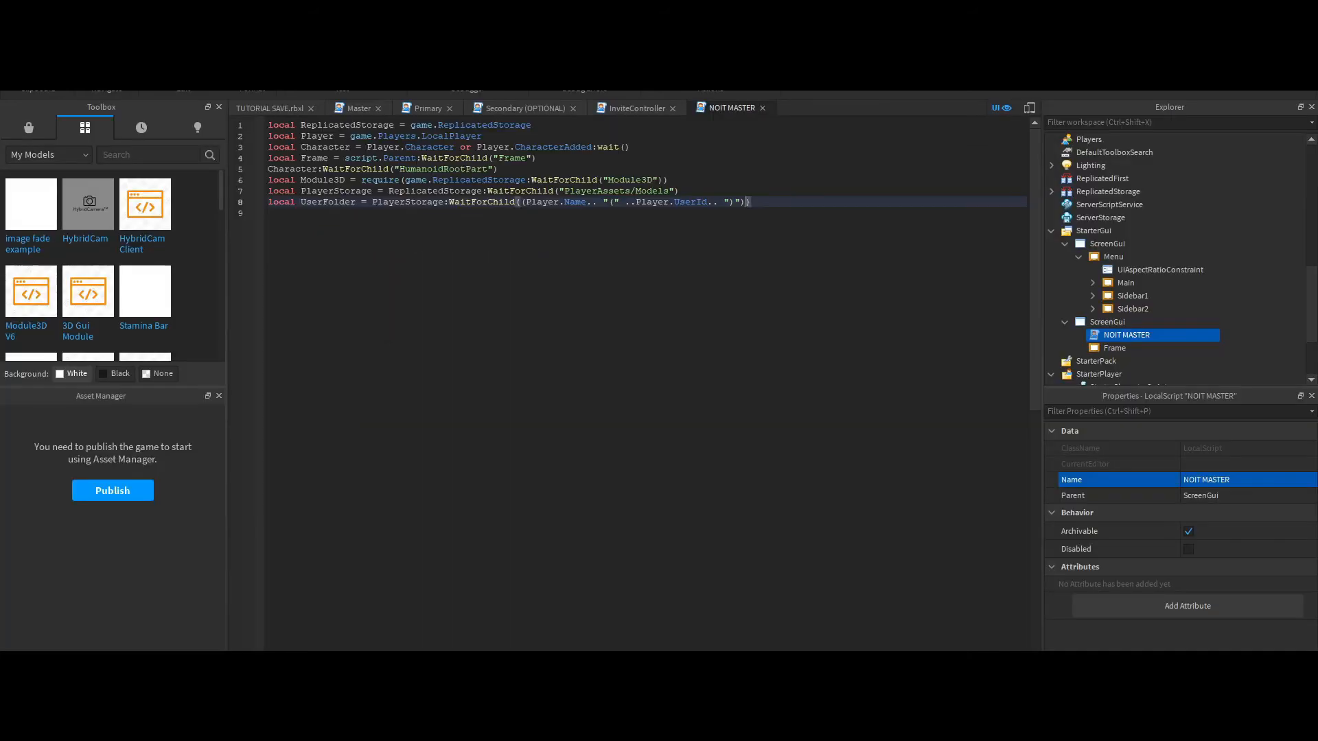
key("Return")
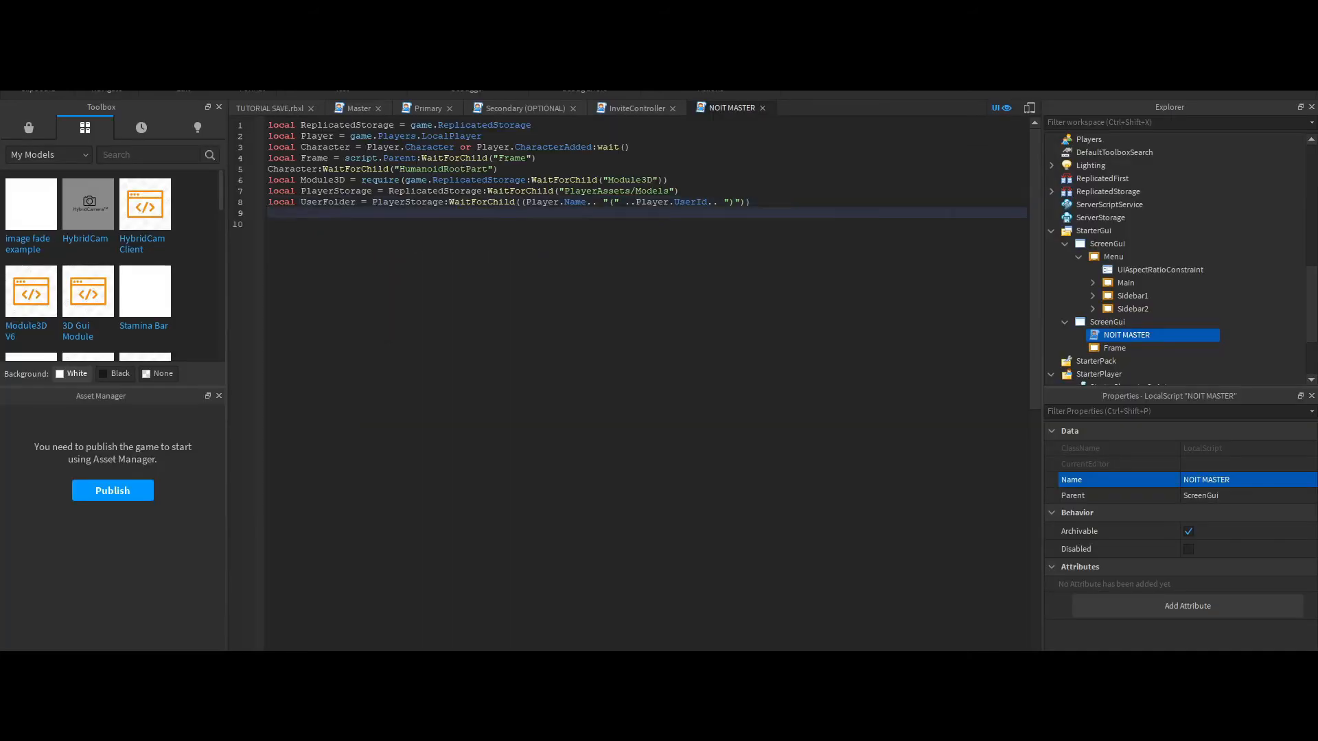
Declare local ClonedCharacter = UserFolder:FindFirstChildWhichIsA("Model") and local Model3D = Module3D:Attach3D(Frame, ClonedCharacter)
type("local ClonedCharacter = UserFolder:FindFirstChildWhichIsA(\"Model\")")
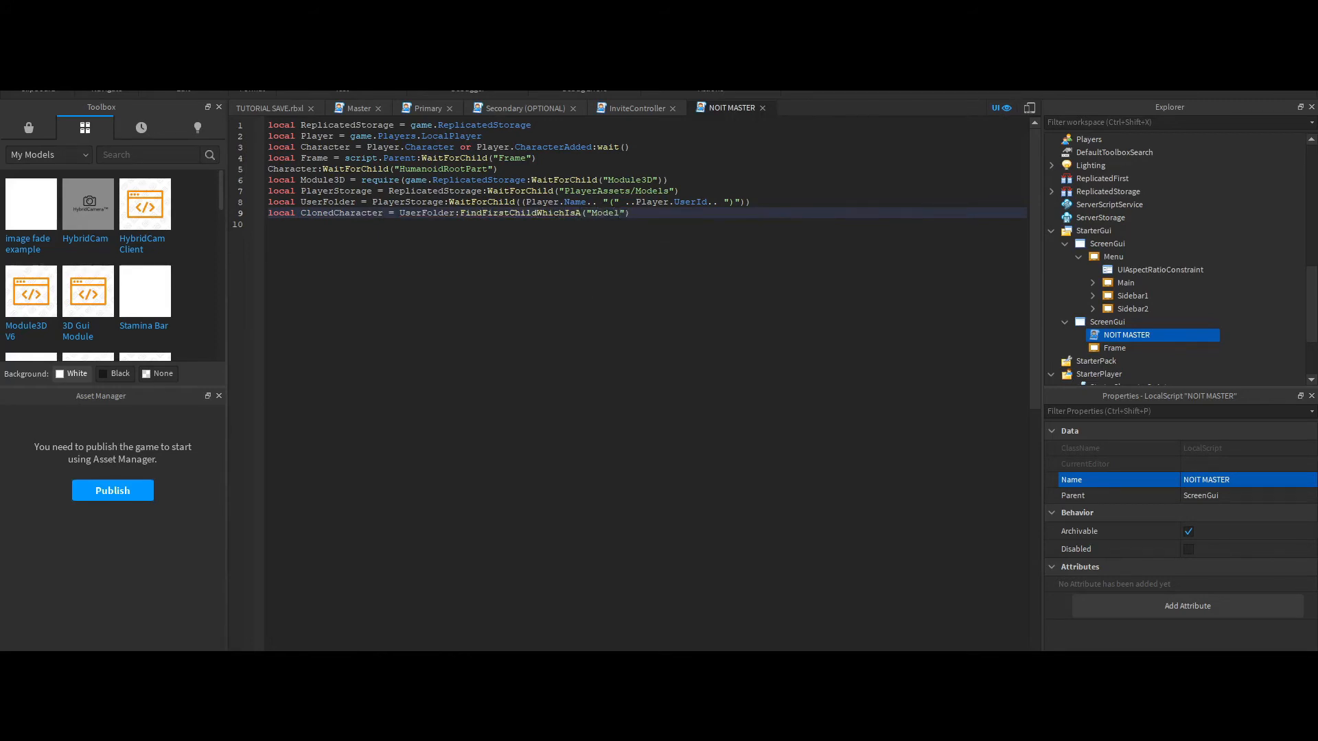
key("Return")
type("local Model3D")
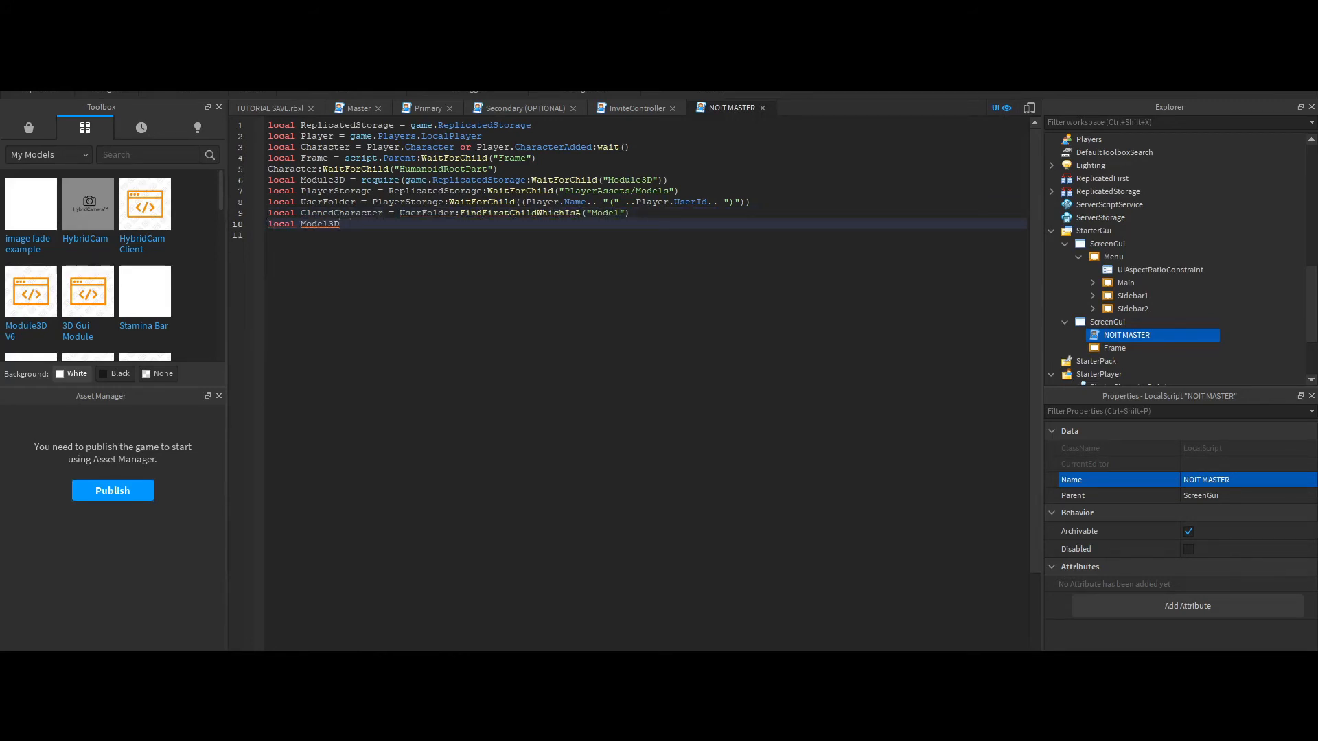
type(" = Module3D:Attach3D(Frame, ClonedCharacter)")
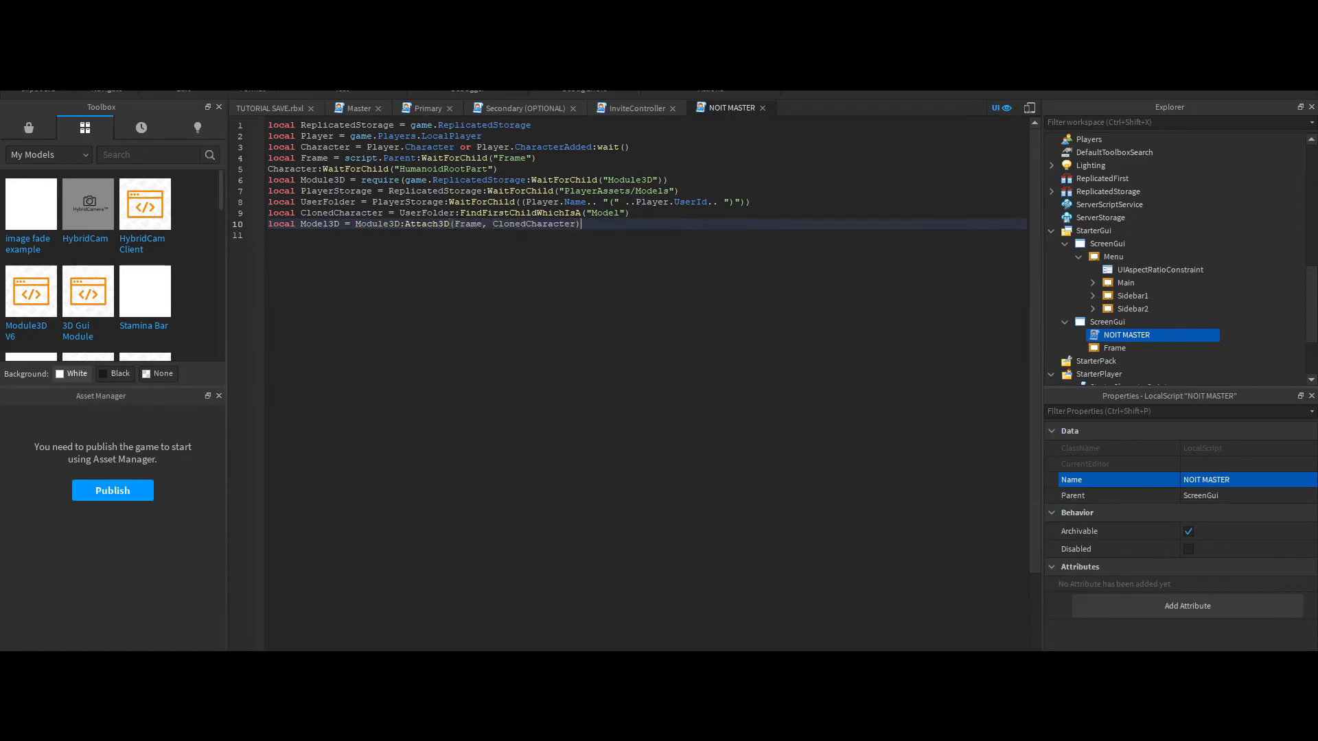
key("Return")
Configure the 3D model with Model3D:SetDepthMultiplier(1.2), Model3D.CurrentCamera.FieldOfView = 5 and Model3D.Visible = true
type("Model3D:SetDepthMultip")
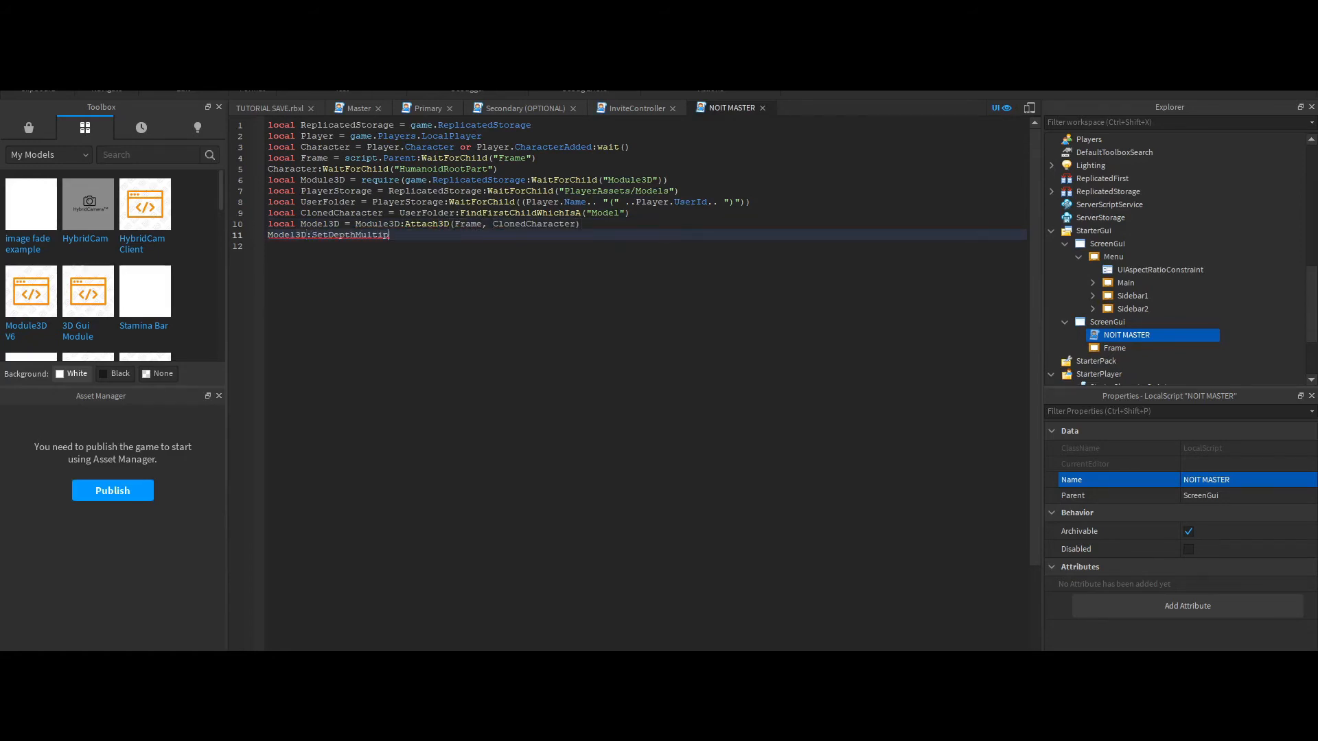
type("lier(1.2)")
key("Return")
type("Model3D.CurrentCamera")
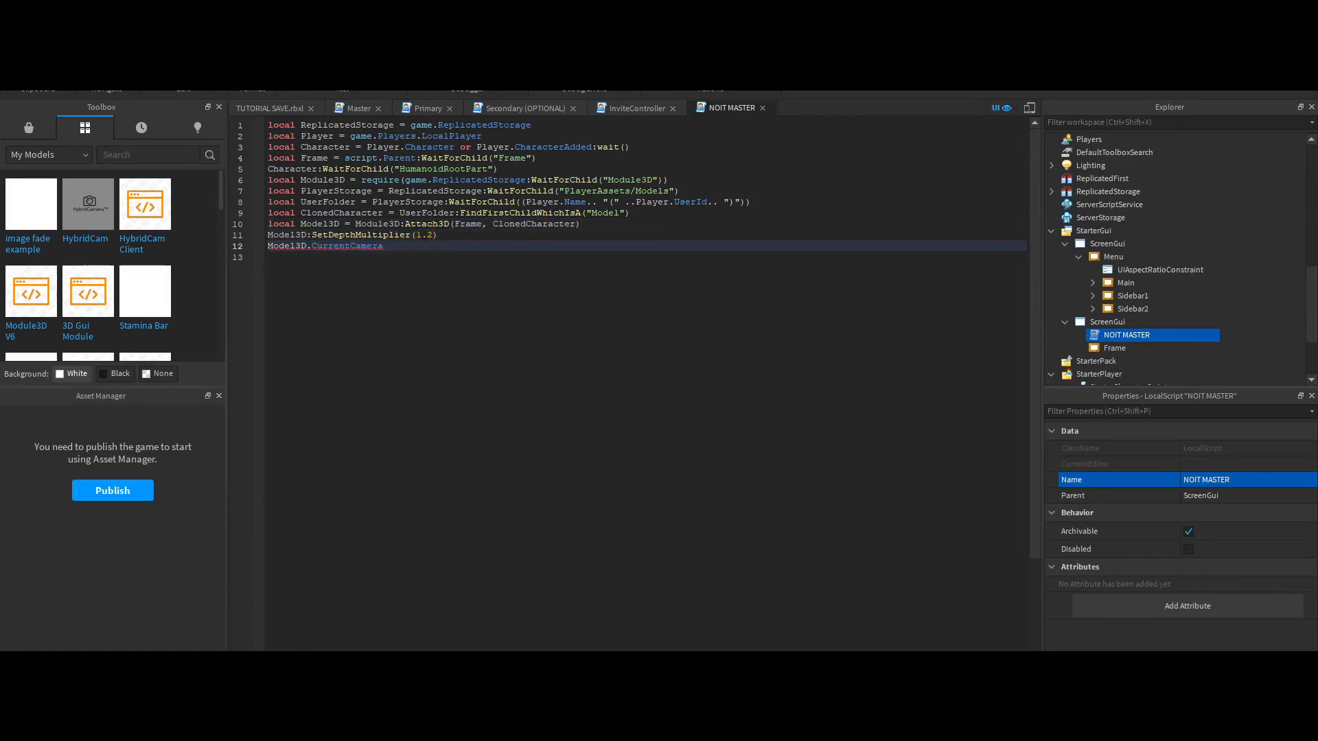
type(".FieldOfView = 5")
key("Return")
type("Model3D.Vi")
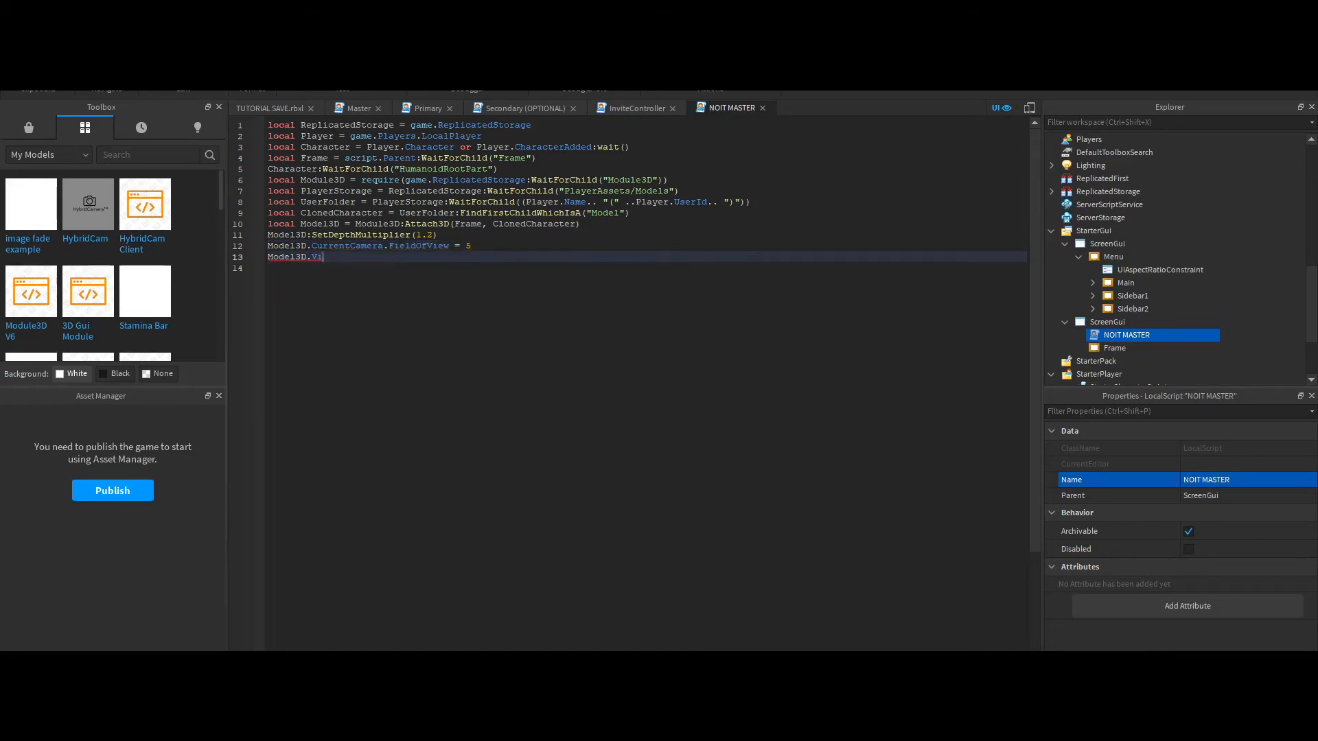
type("sible = true")
key("Return")
Connect a new function to game:GetService("RunService").RenderStepped beneath the model settings
key("Return")
type("game:GetService(\"RunService\").Rend")
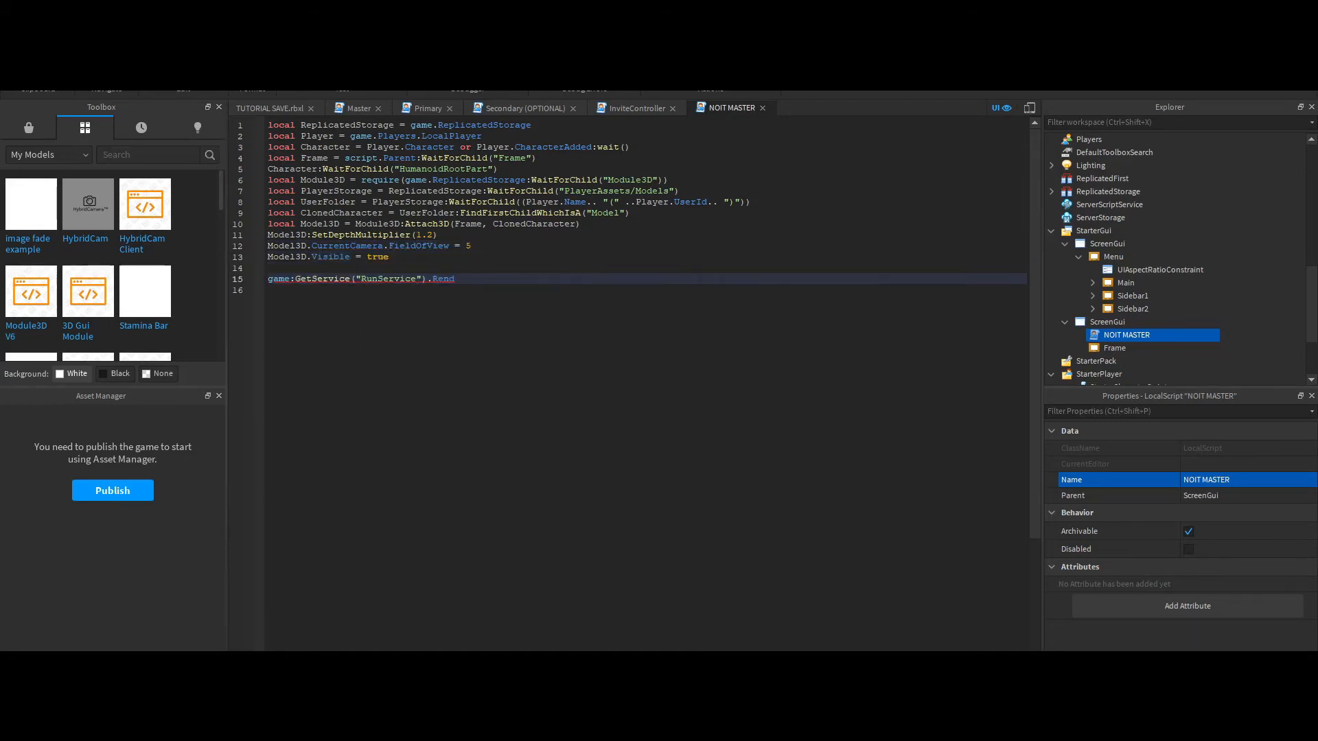
type("erStepped:Connect(function()")
key("Return")
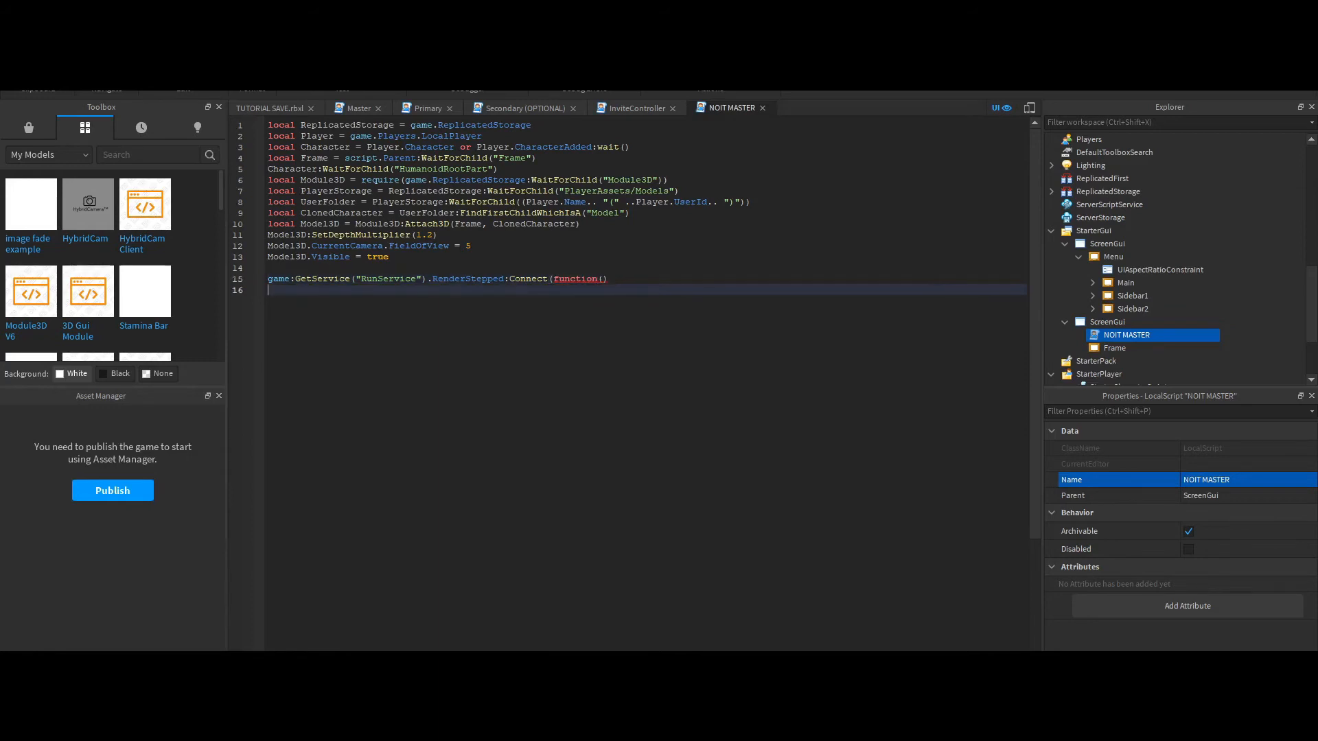
Inside the RenderStepped function, call Model3D:SetCFrame(CFrame.Angles(0, tick() % (math.pi * 2) ,0) *CFrame.Angles(math.rad(-10),0,0))
type("Model3D:SetCFrame(CFrame.Angles(")
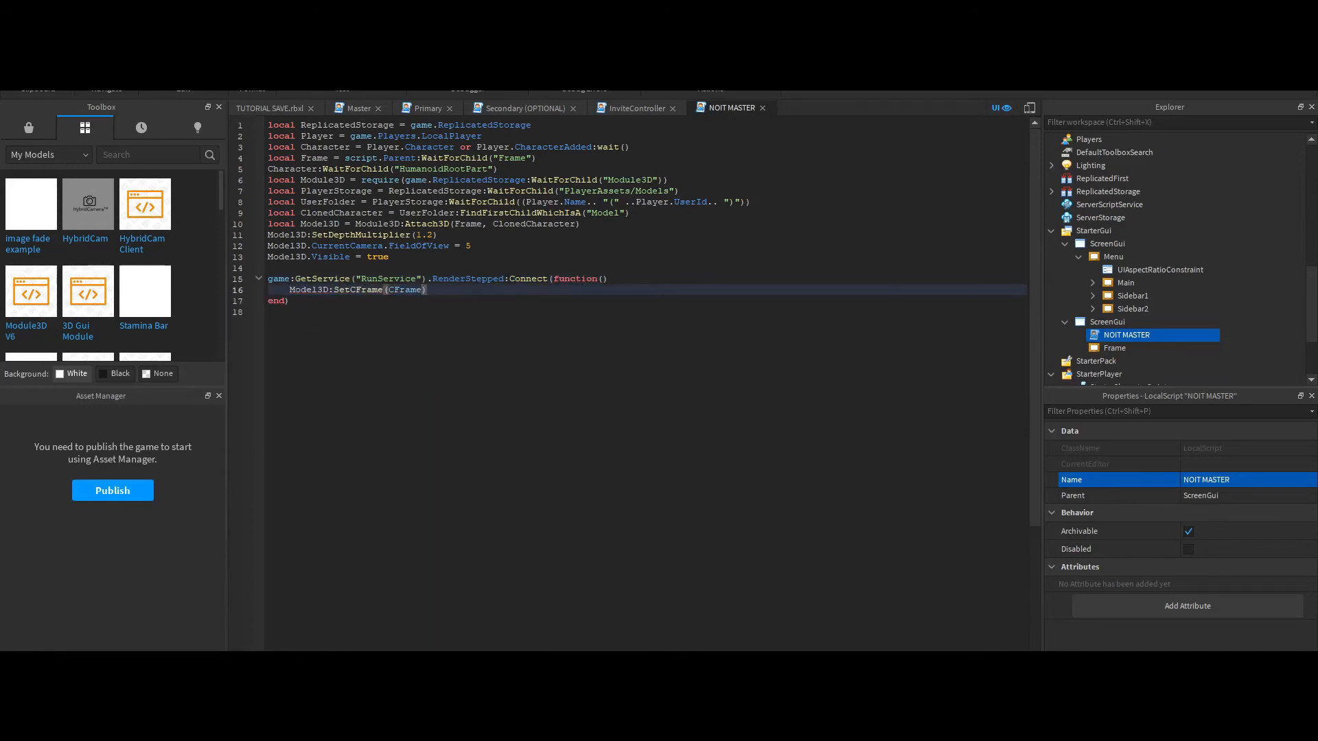
type("0, tick() % (math.pi * 2) ")
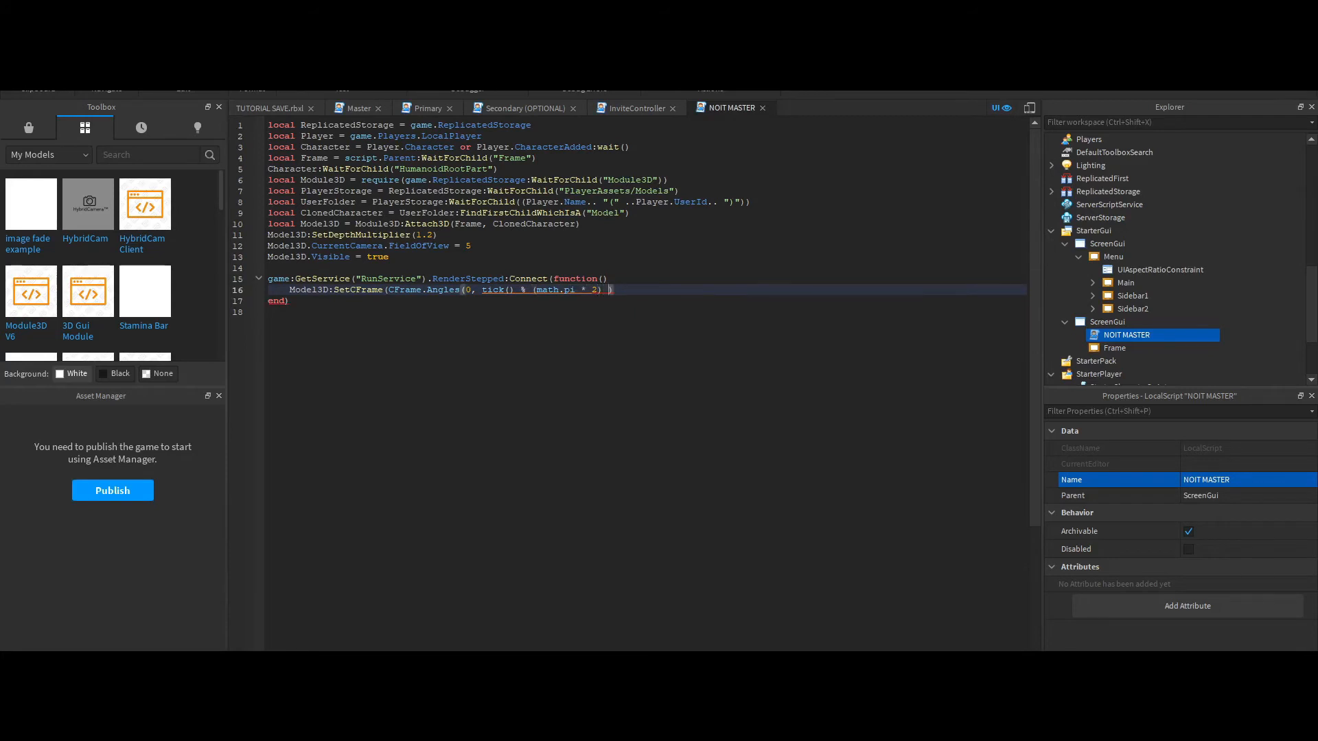
type(",0)")
type(" *CFrame.Angles(math.rad(-10")
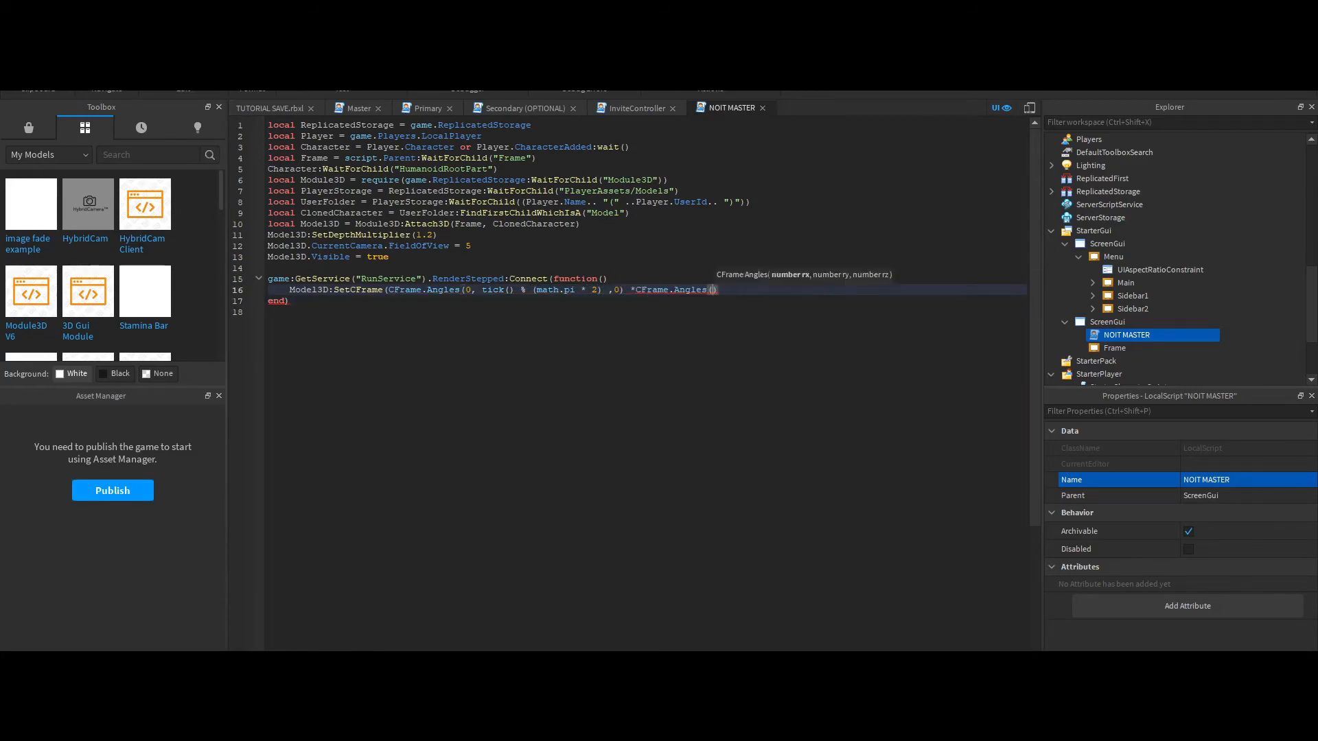
type("),0,0")
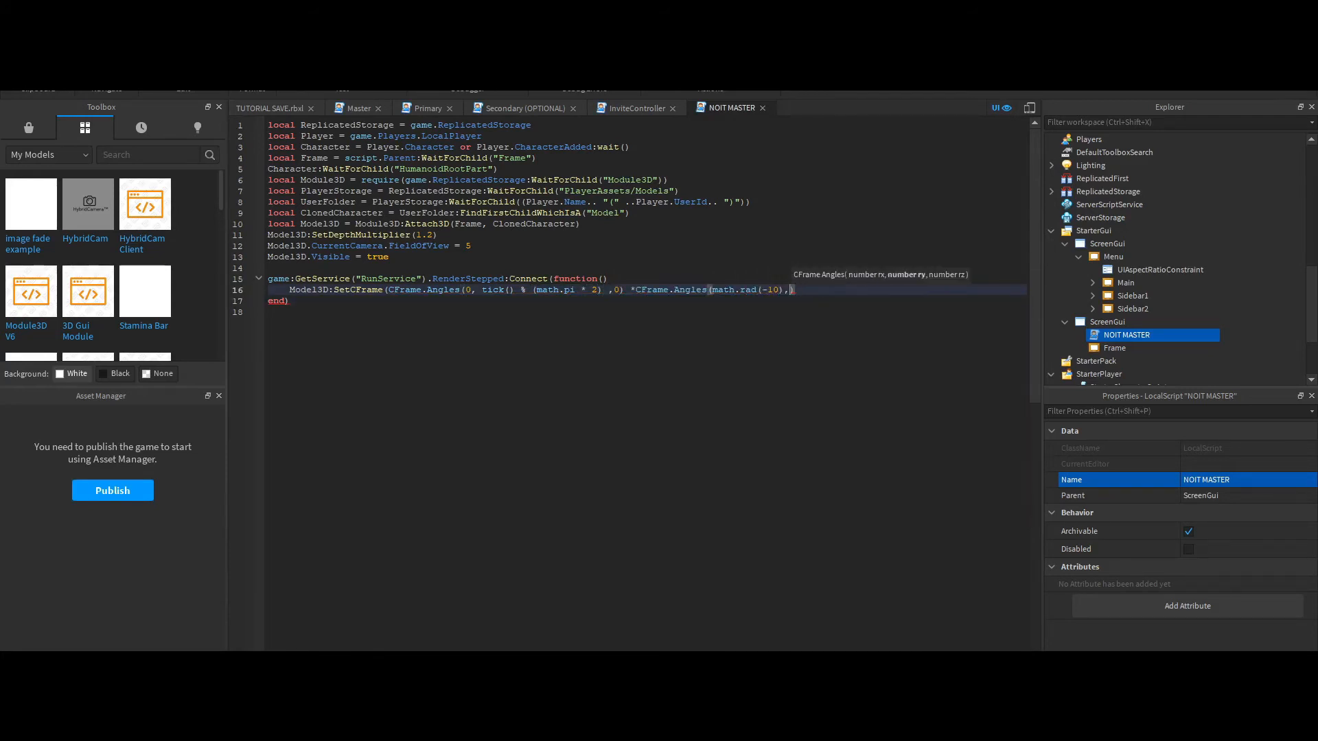
left_click(750, 538)
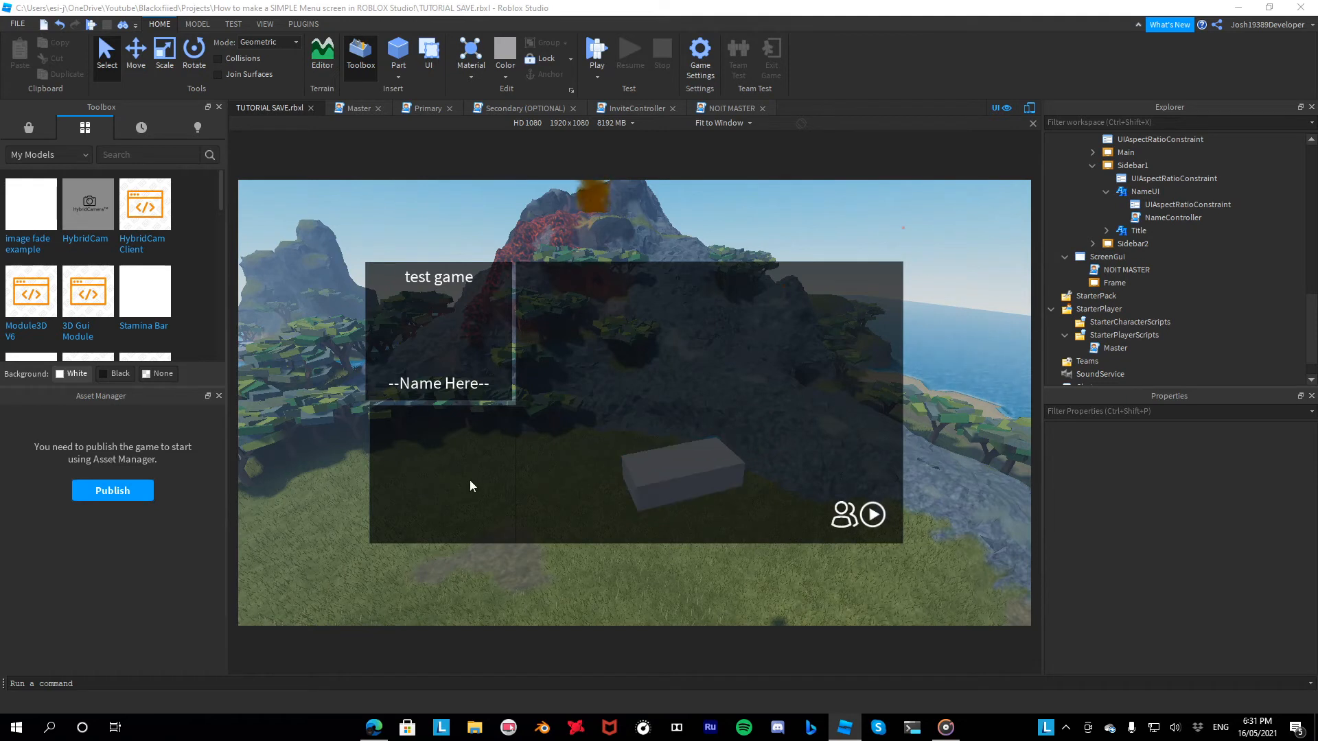
Copy the Title label from Sidebar1 and place the copy inside Sidebar2
left_click(1129, 244)
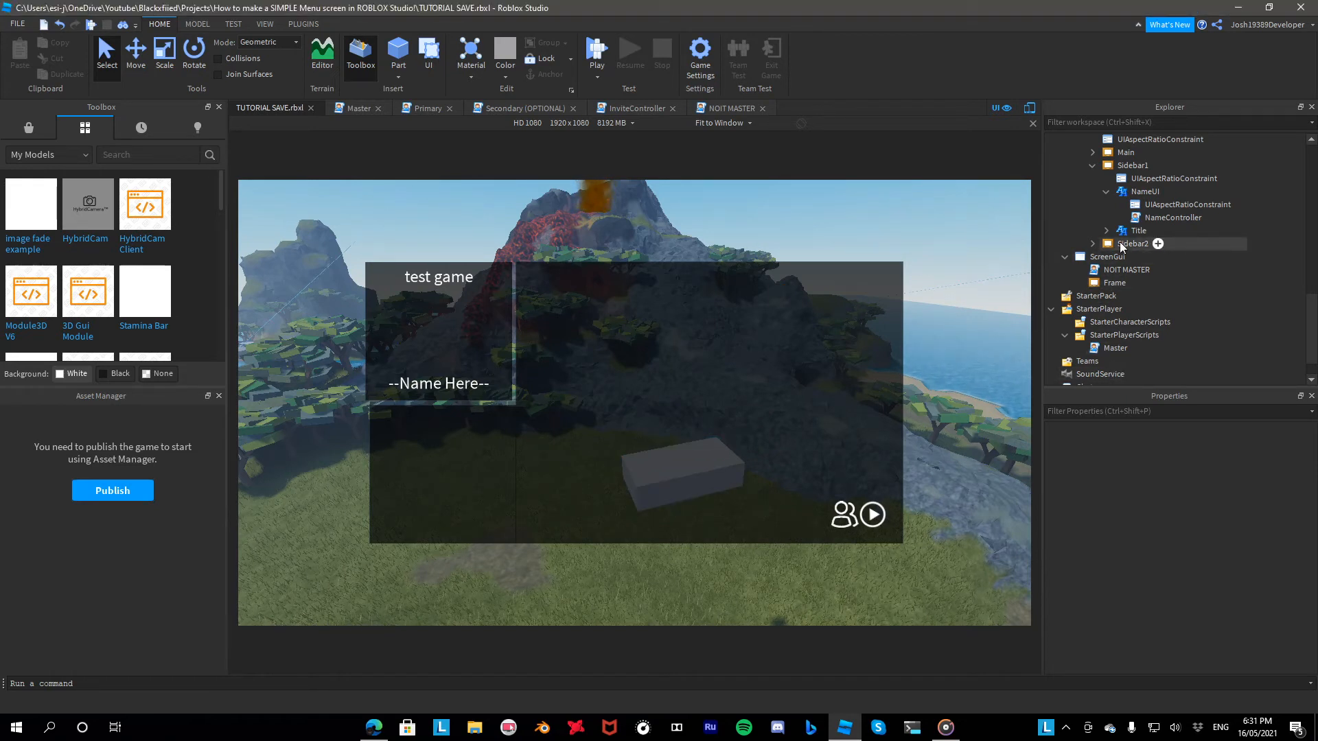
mouse_move(484, 433)
left_mouse_down()
mouse_move(473, 435)
mouse_move(489, 437)
left_mouse_up()
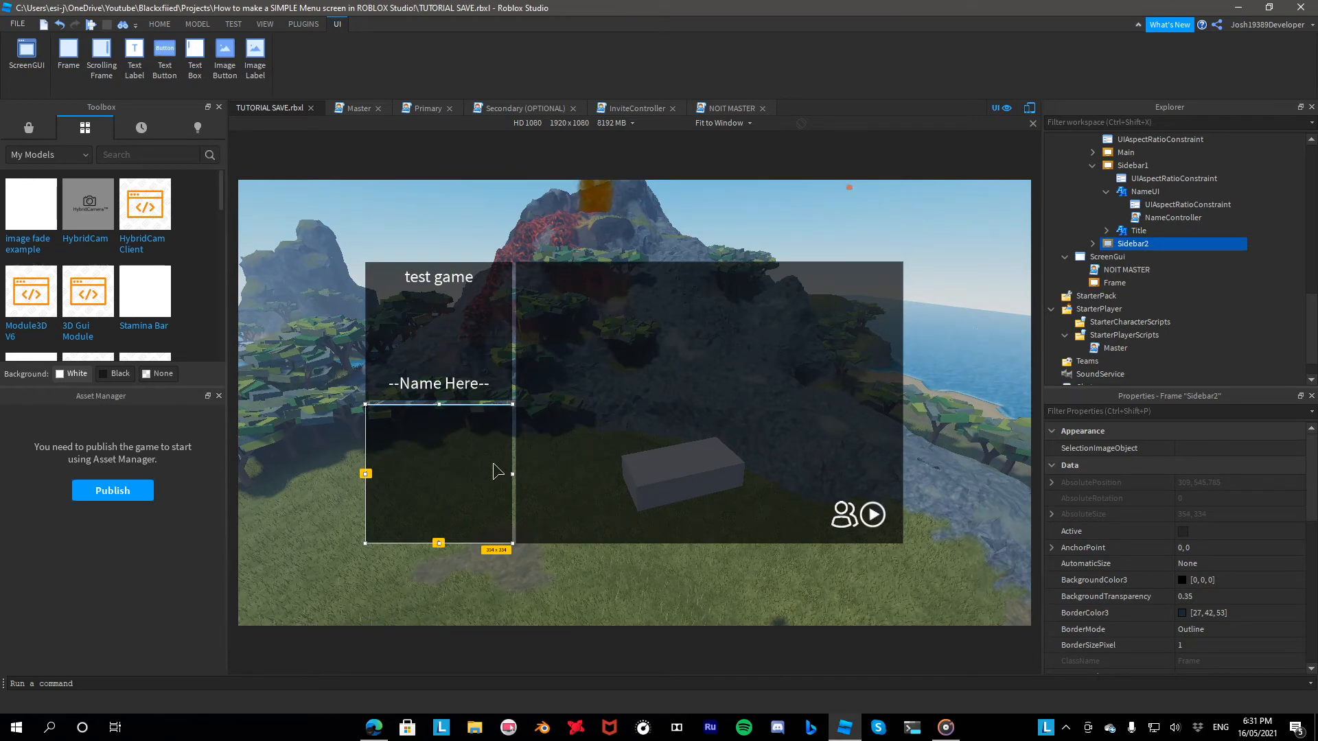
left_click(1093, 244)
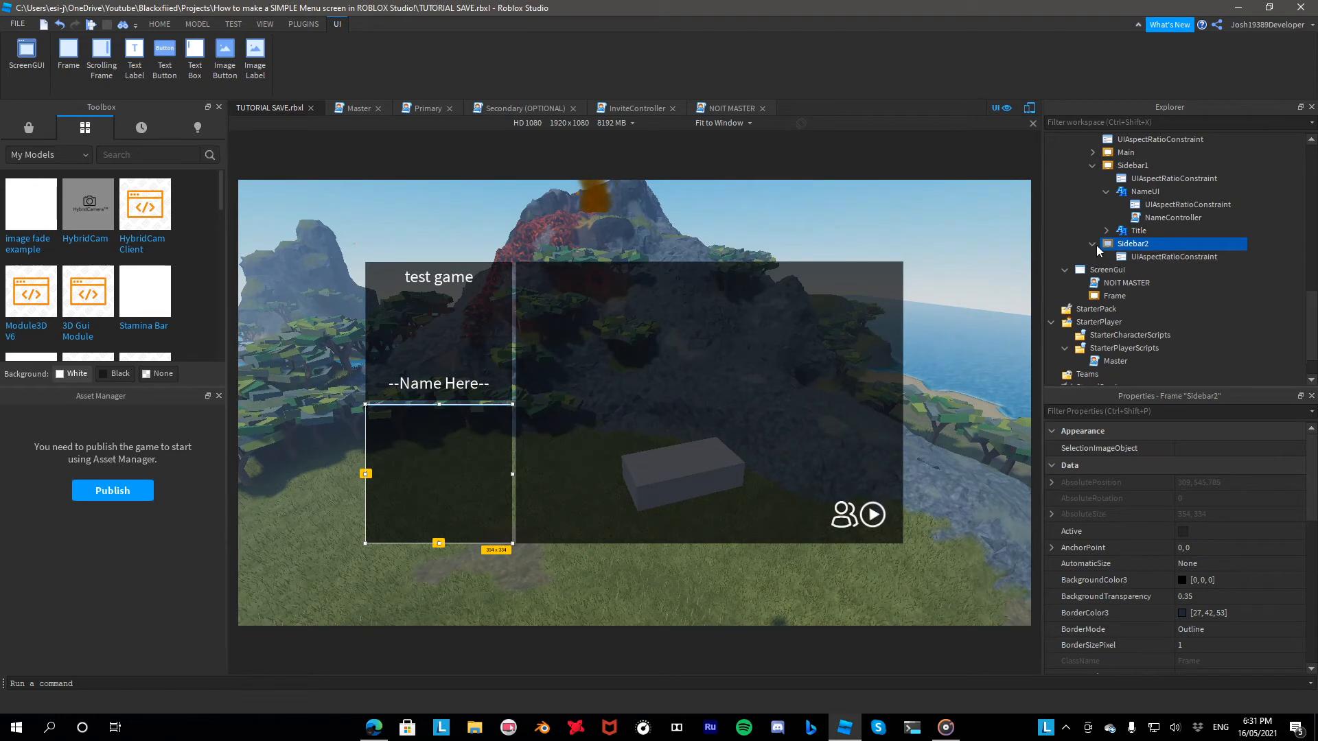
left_click(1149, 232)
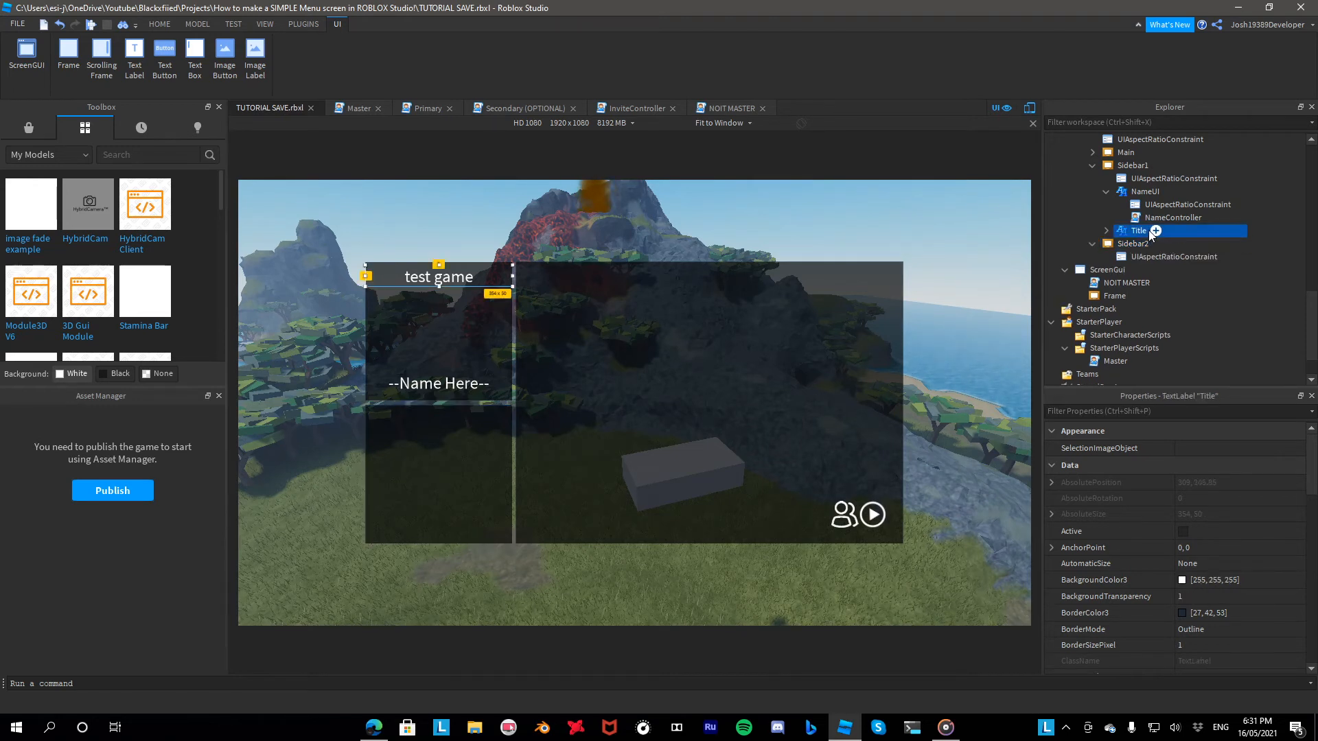
left_click(1119, 245)
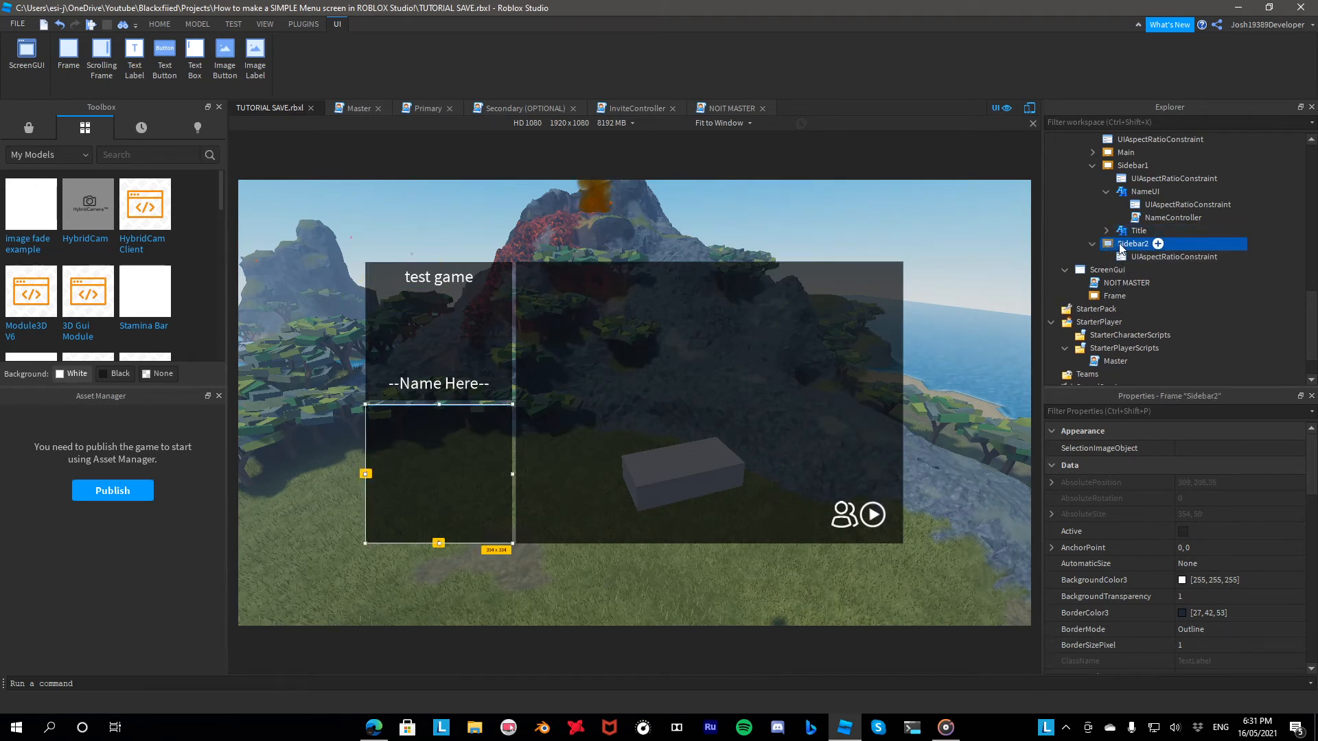
key("ctrl+v")
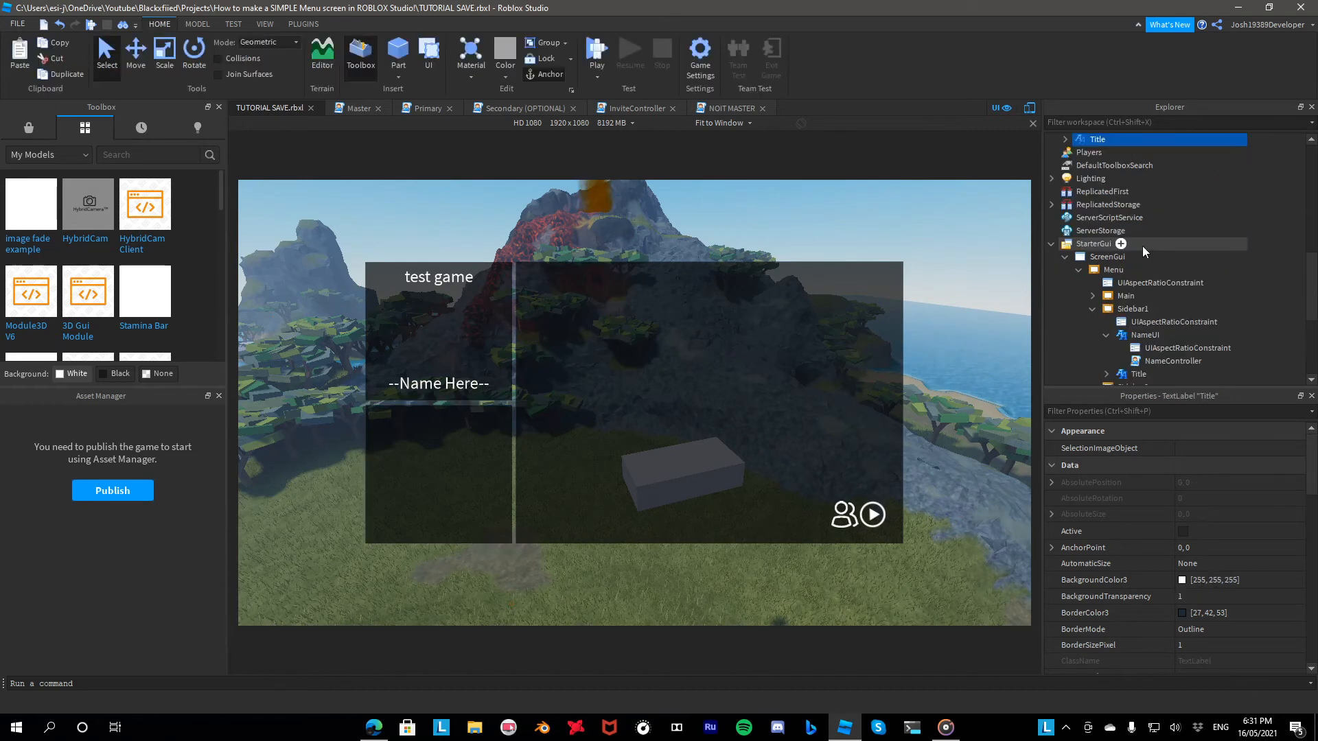
left_click_drag(1080, 140, 1137, 278)
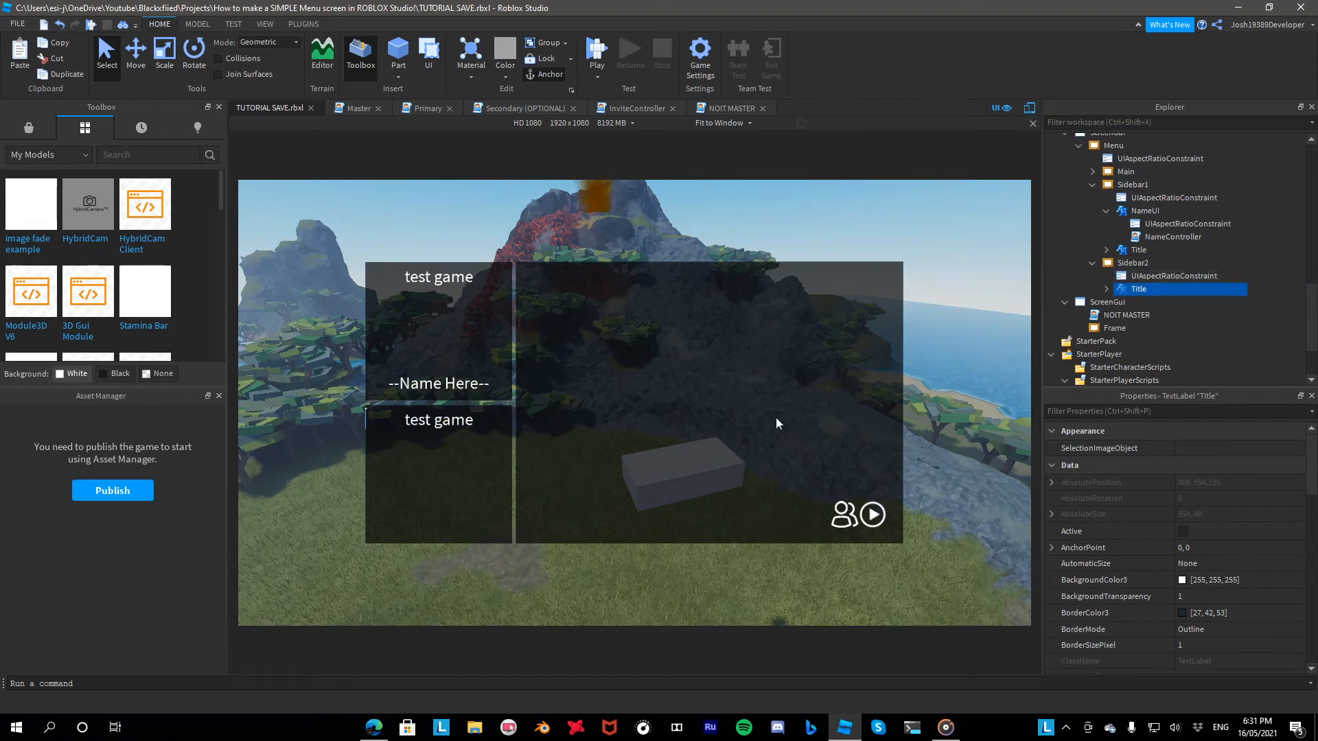
Change the text of the Title label in Sidebar2 to Changelog
left_click(449, 423)
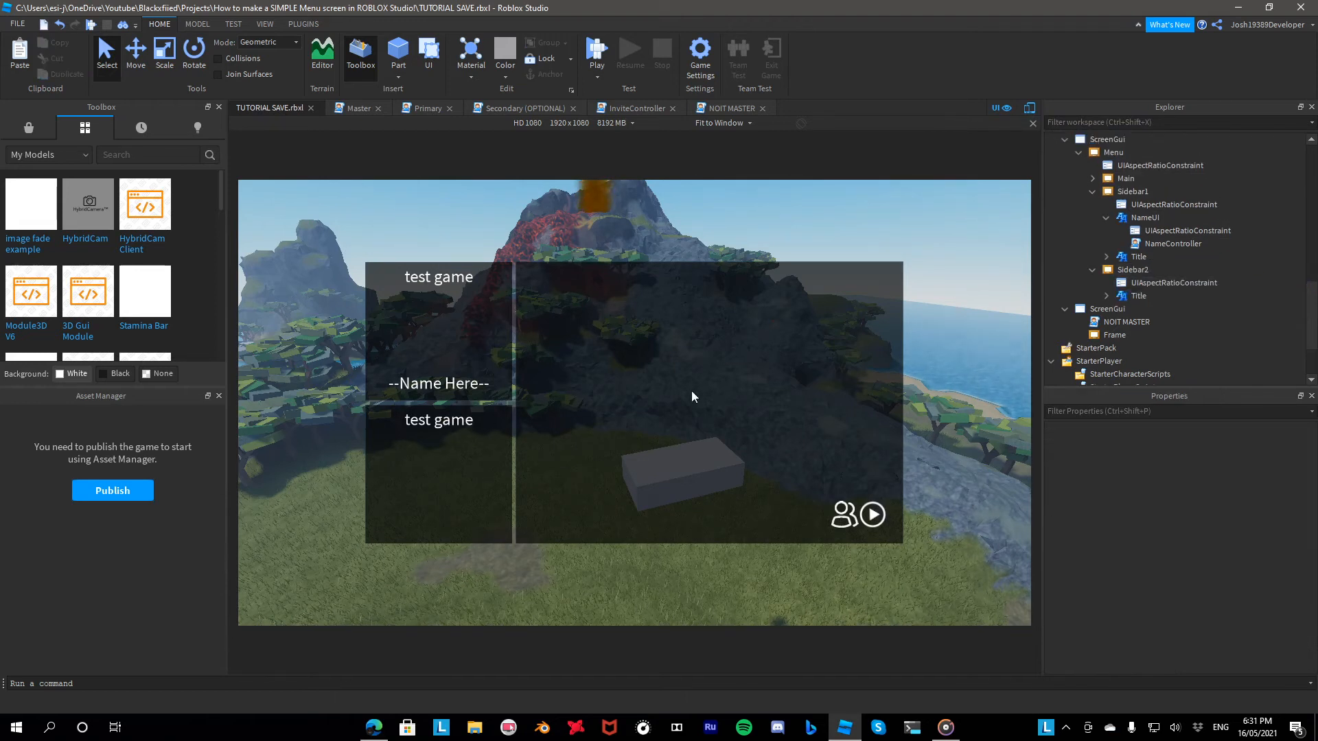
left_click(1129, 296)
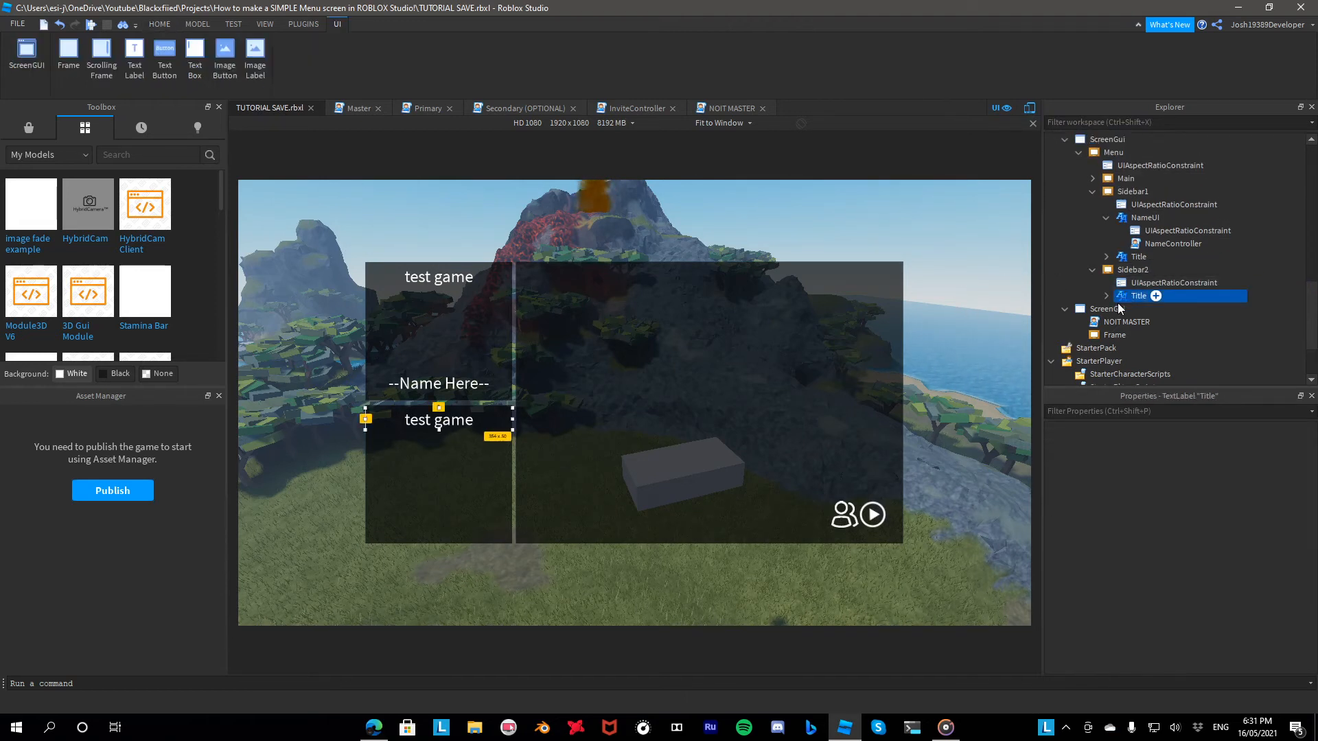
left_click(460, 418)
double_click(466, 419)
left_click_drag(477, 420, 335, 401)
key("BackSpace")
type("Ch")
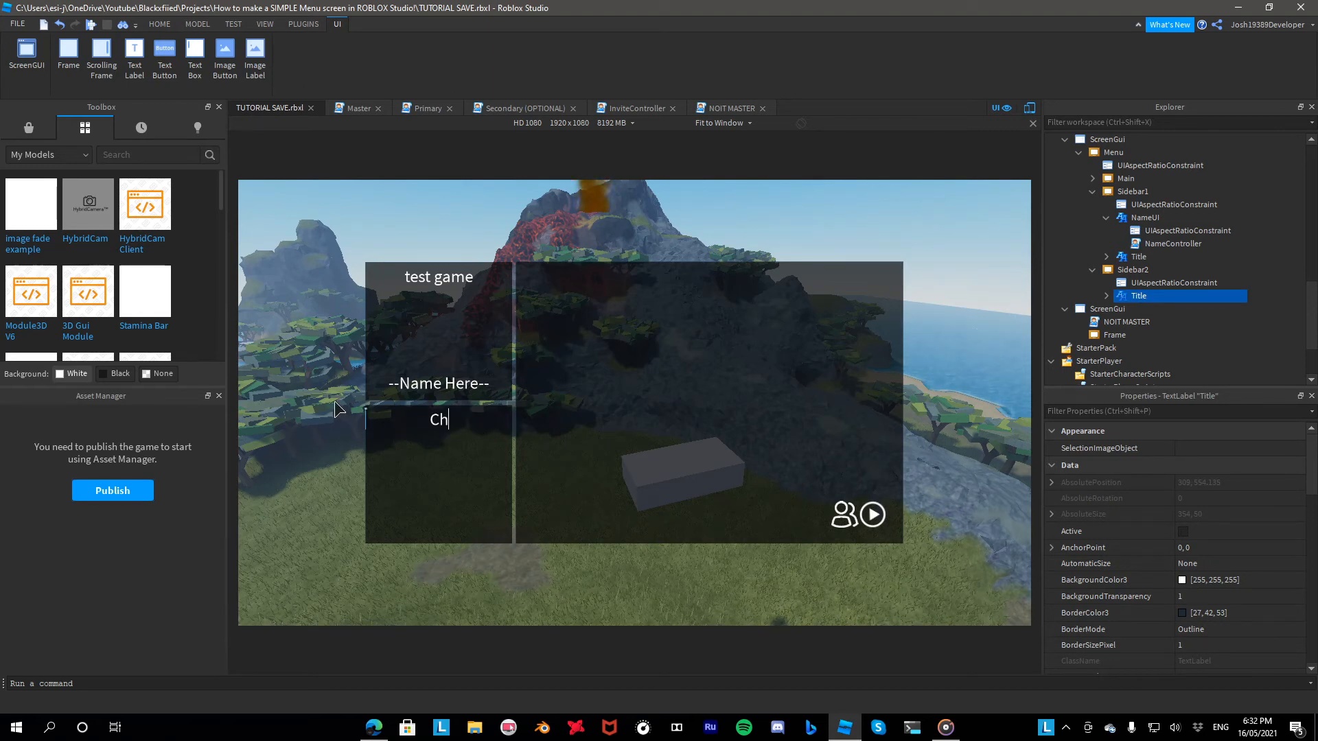
type("angelog")
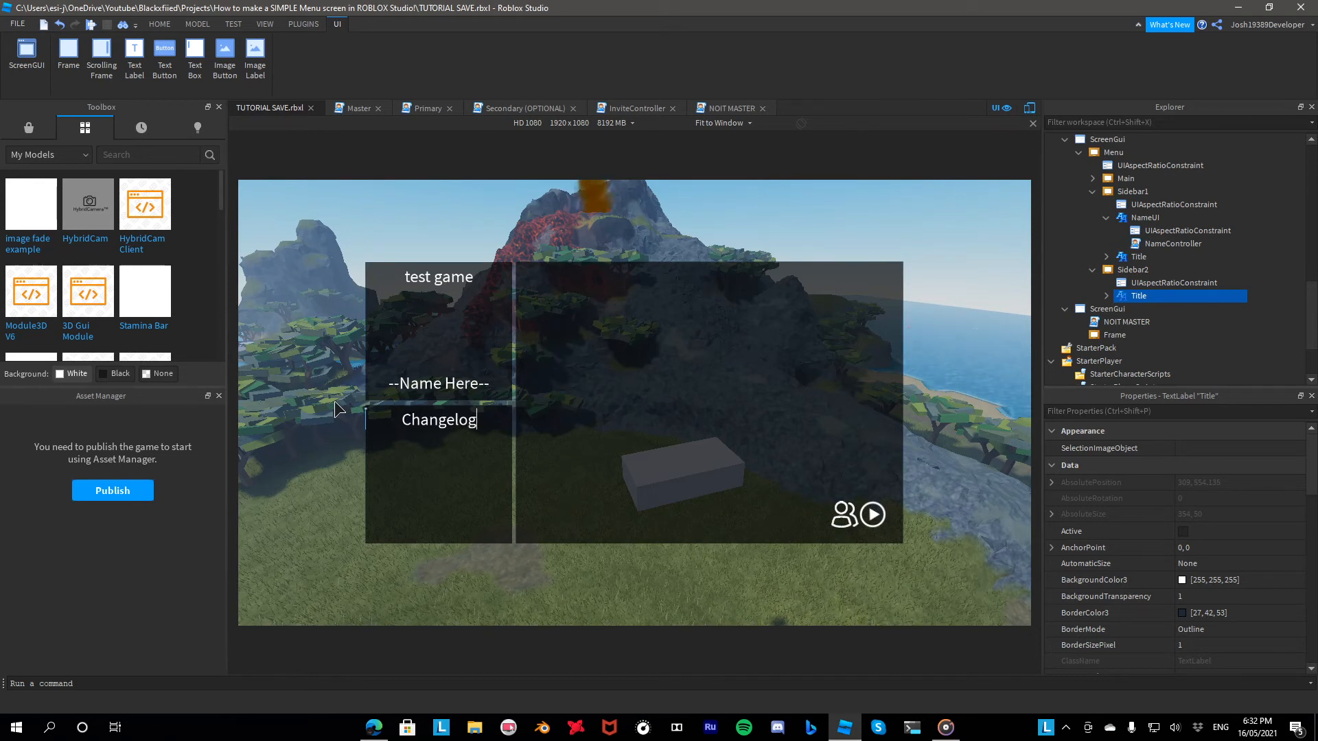
key("Return")
left_click(603, 489)
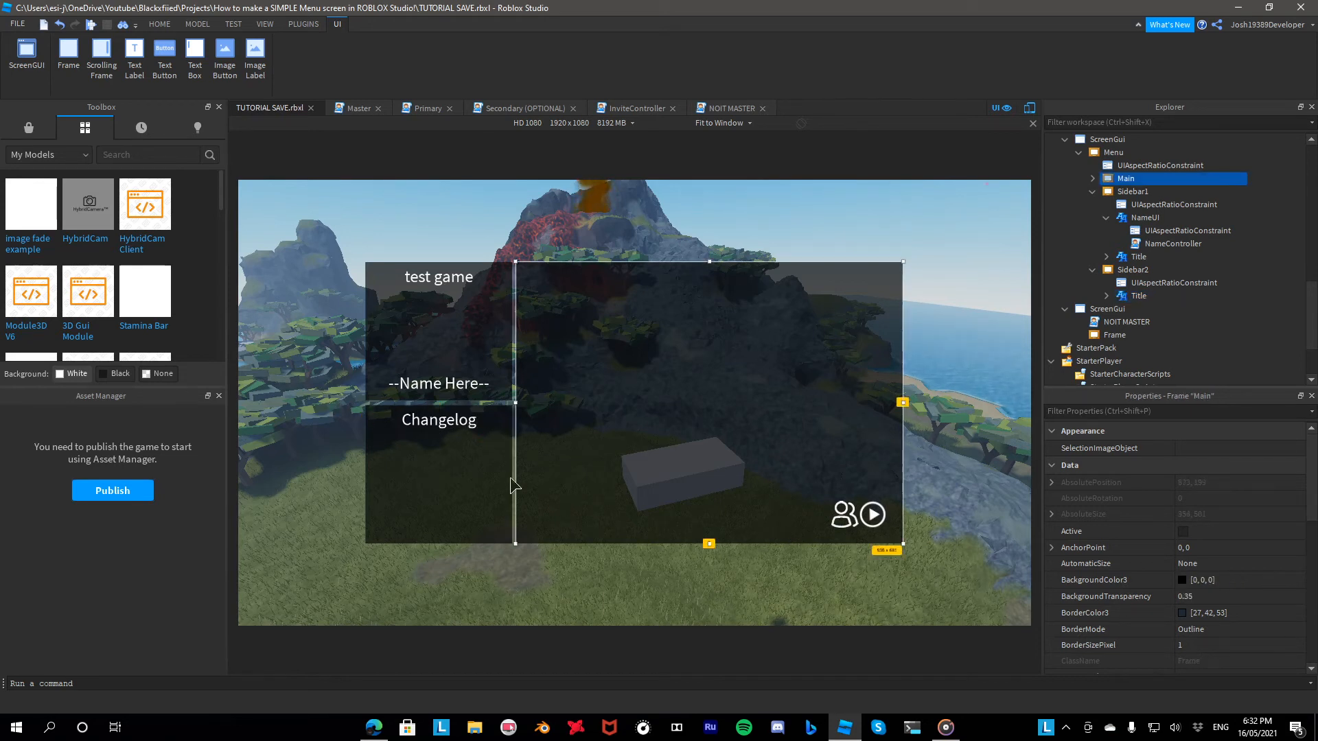
Insert a ScrollingFrame into Sidebar2
left_click(471, 483)
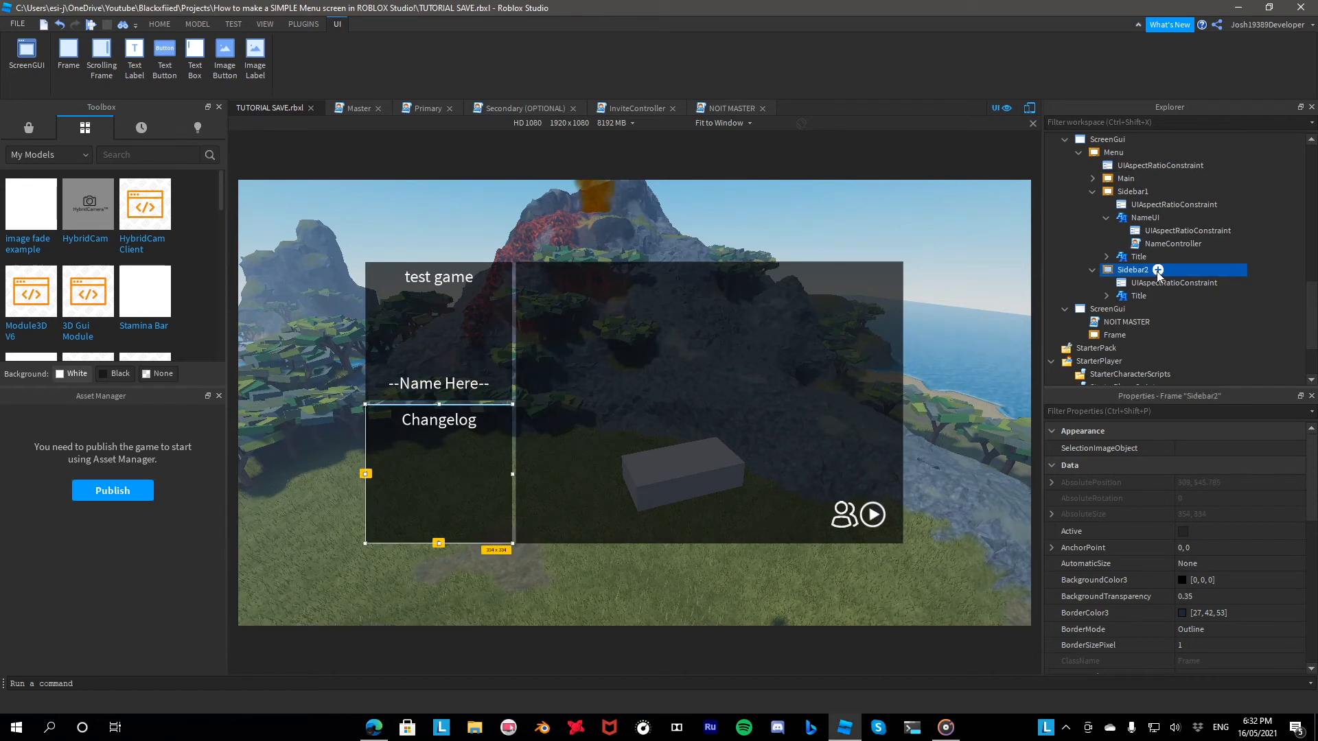
left_click(1157, 270)
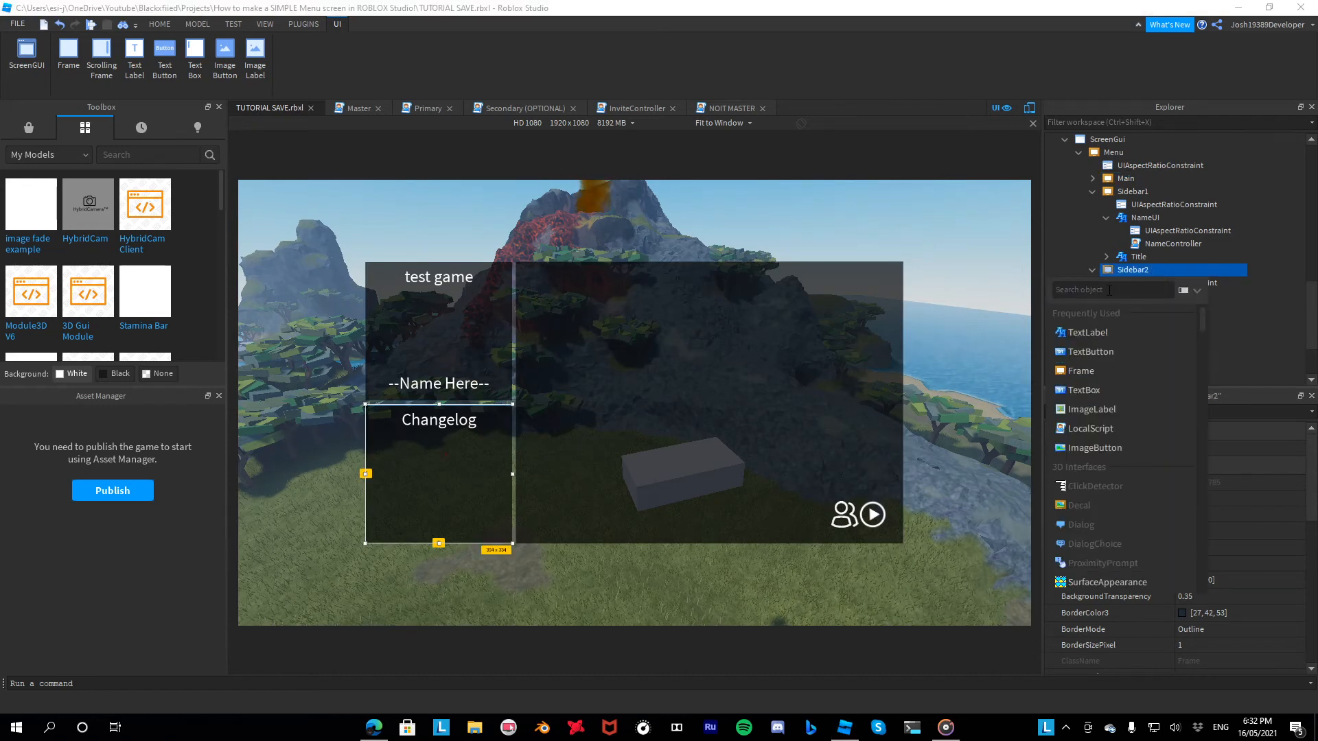
type("scro")
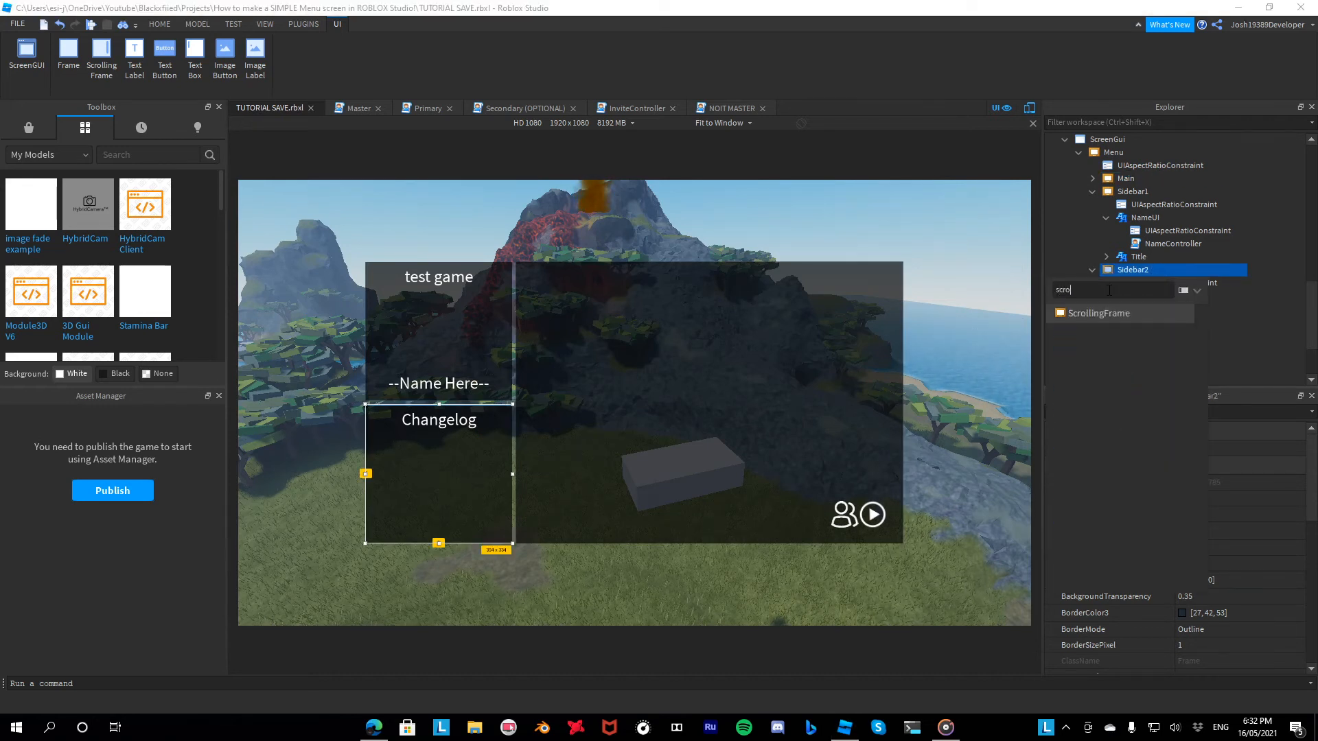
left_click(1131, 322)
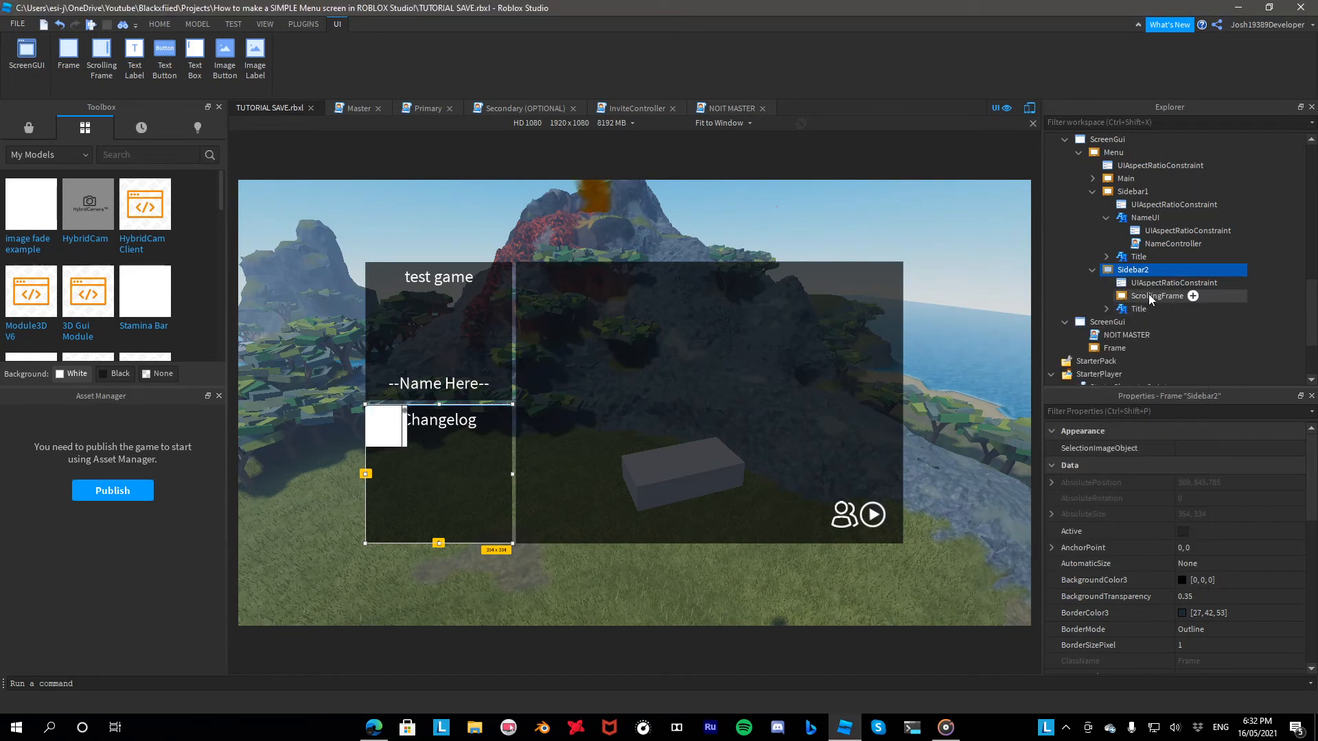
Move and stretch the ScrollingFrame to fill Sidebar2's full width from below the Changelog title to the bottom edge
left_click_drag(386, 418, 388, 492)
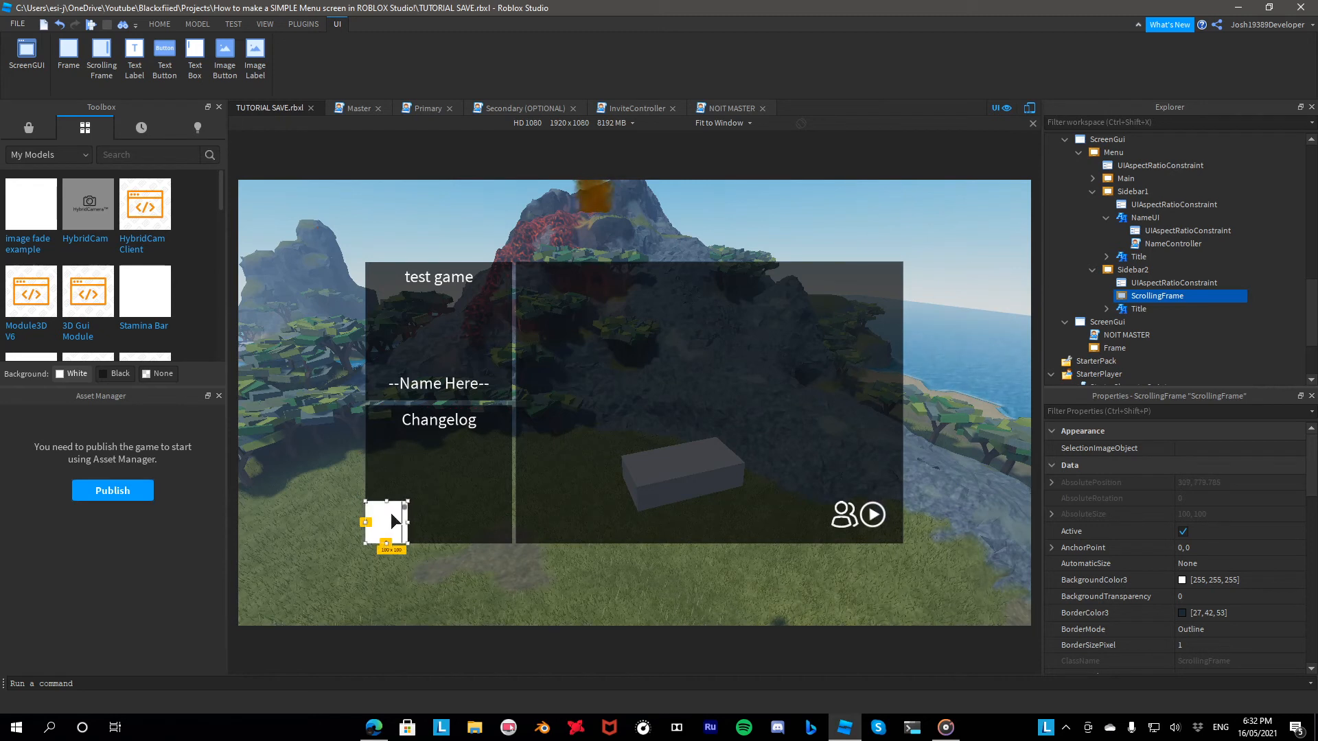
left_click_drag(408, 523, 516, 526)
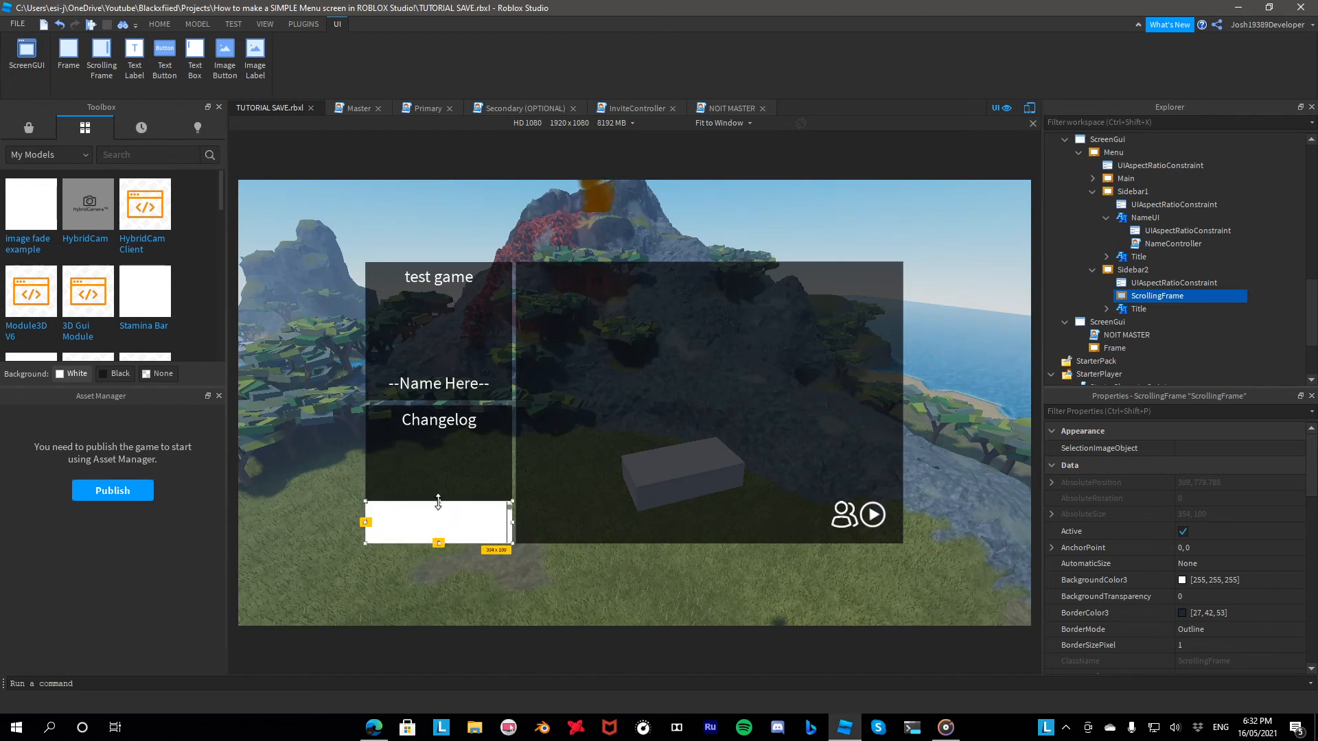
left_click_drag(438, 501, 446, 428)
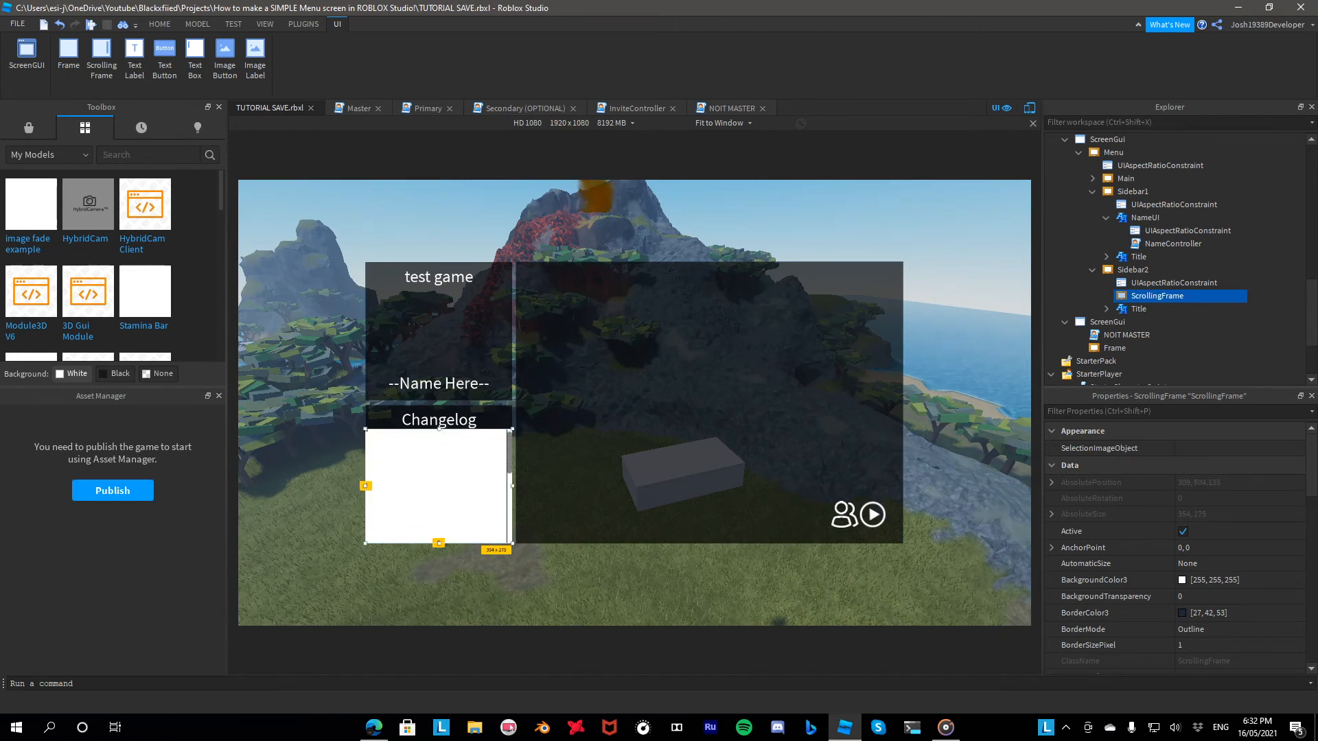
Set the ScrollingFrame's BackgroundTransparency to 1
left_click(1218, 595)
left_click_drag(1229, 599, 1298, 596)
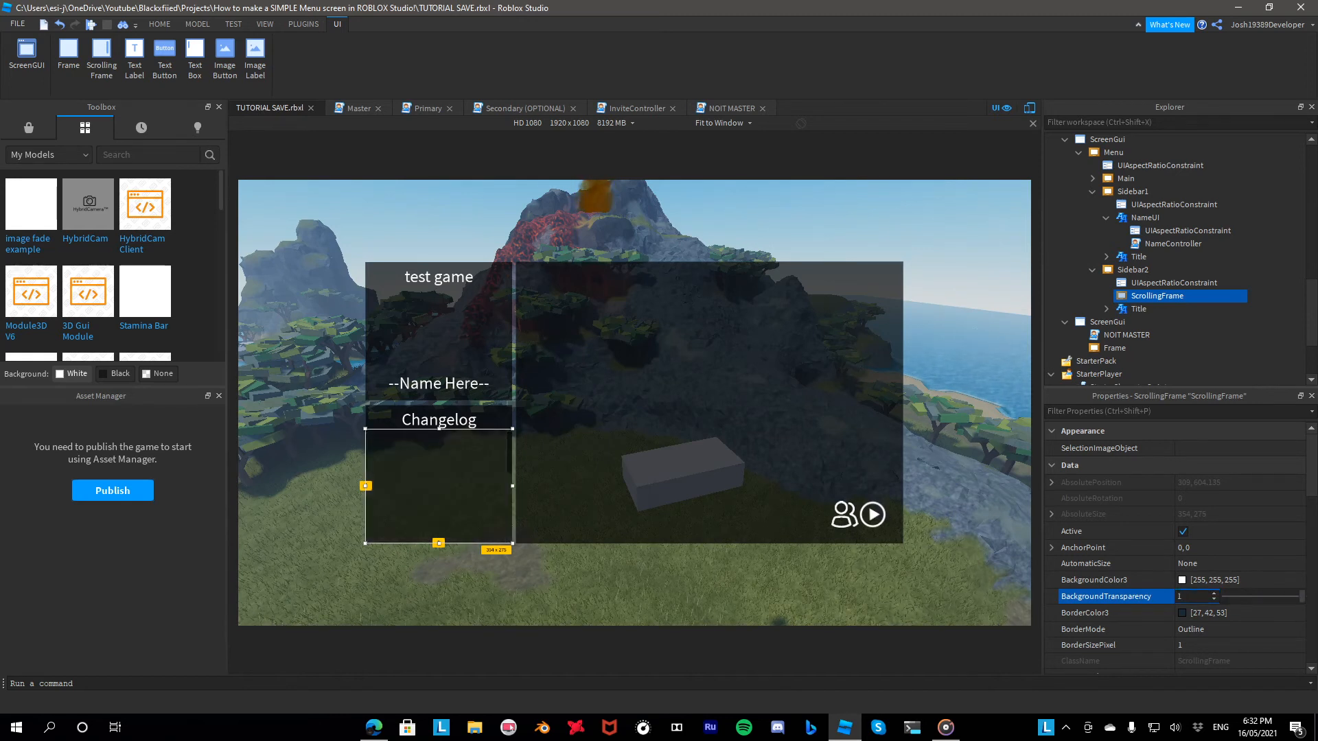
left_click(525, 489)
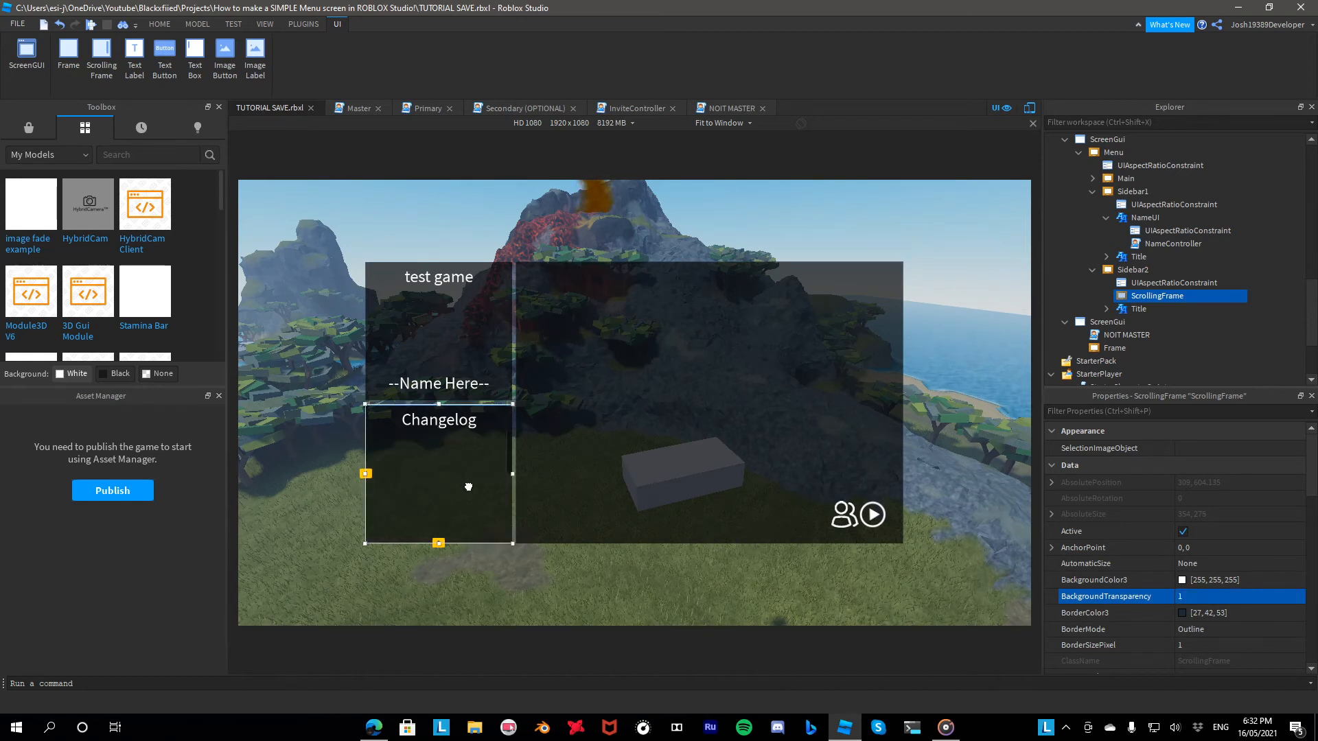
left_click(518, 491)
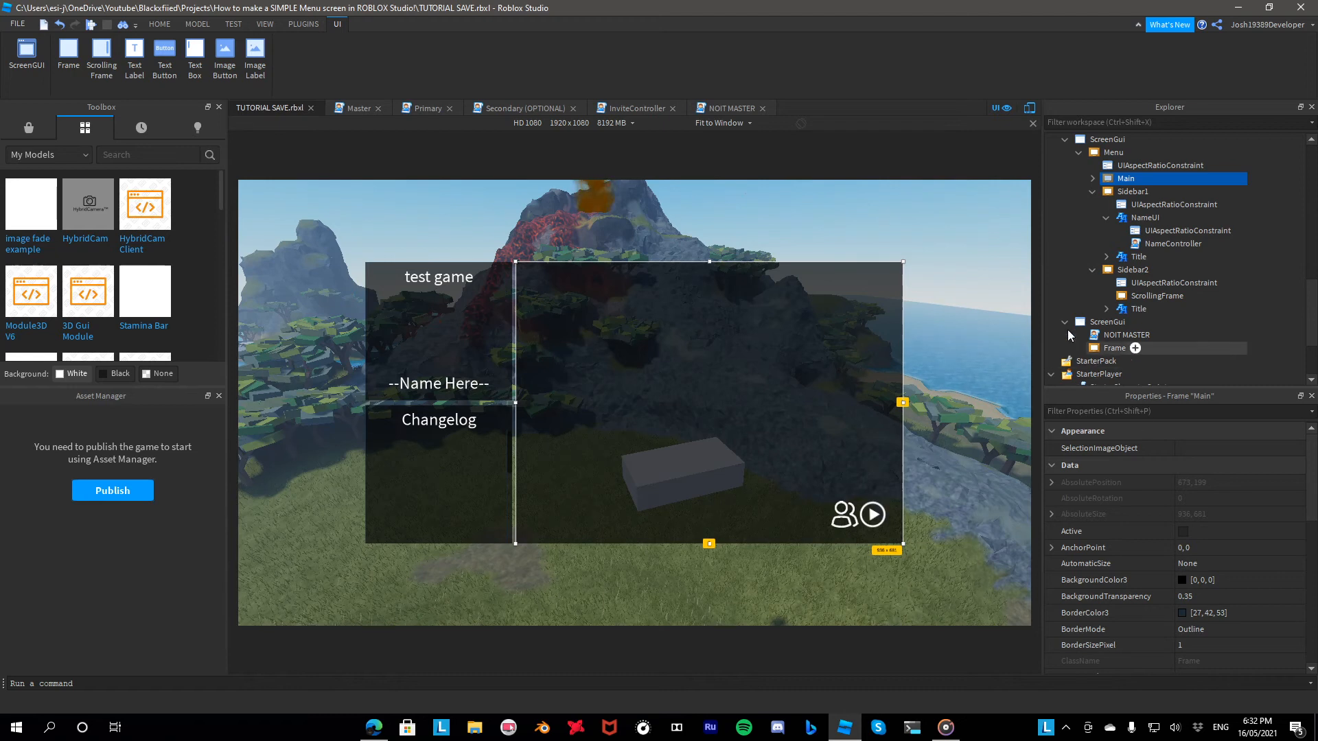
Duplicate the Title label in Sidebar2 and move the copy into the ScrollingFrame
left_click(1132, 308)
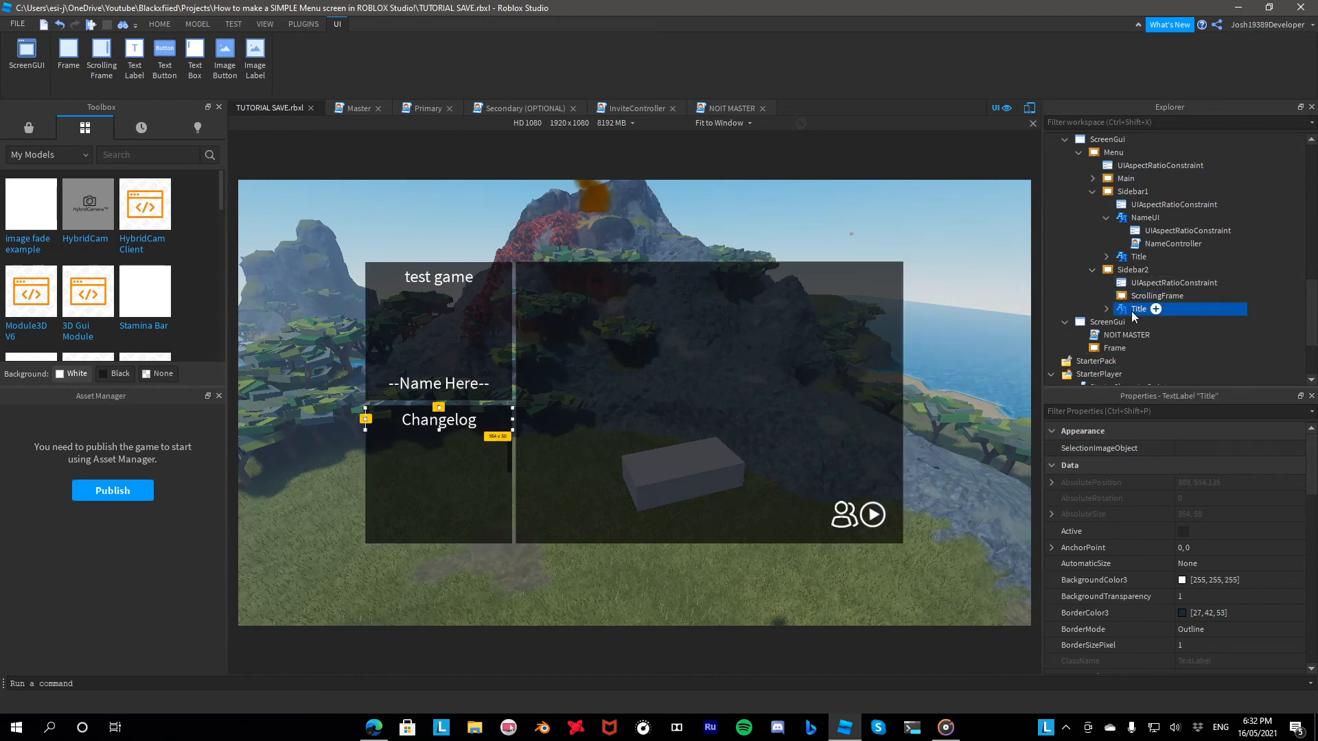
scroll(1128, 310, "up", 3)
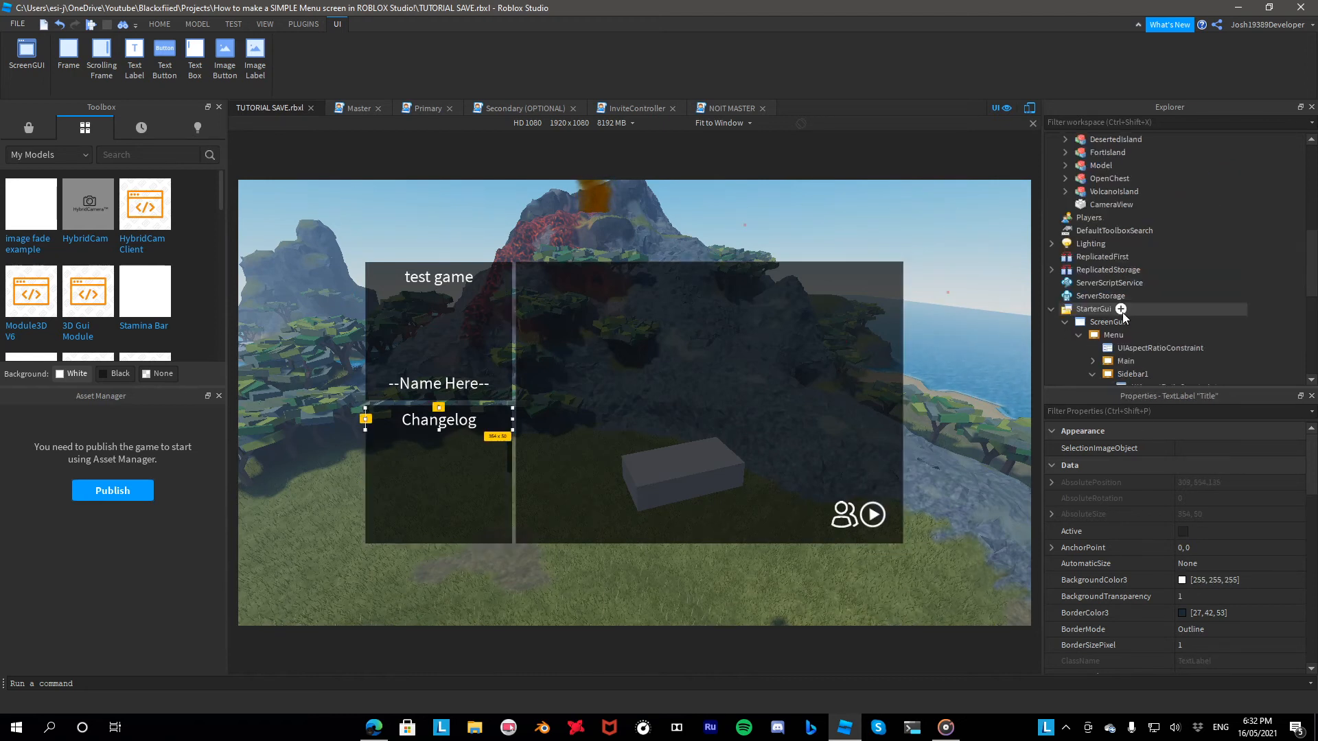
scroll(1129, 292, "down", 2)
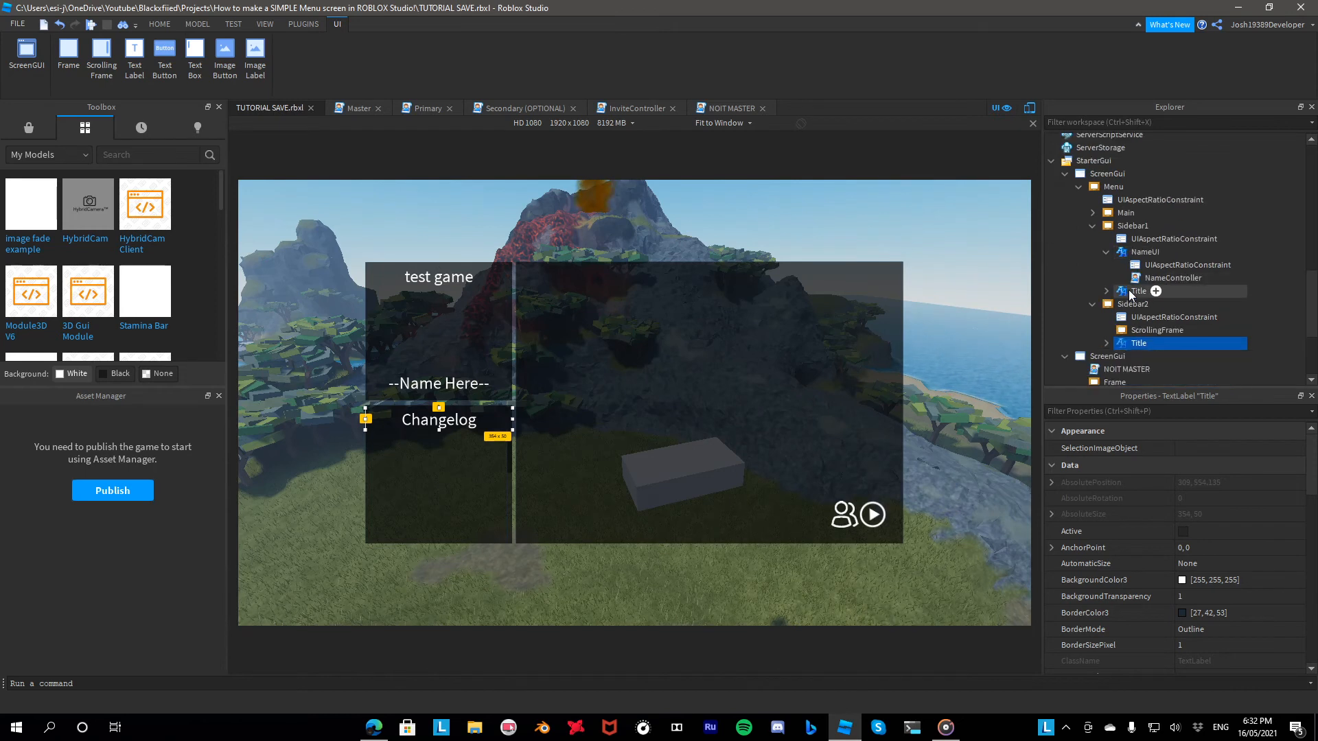
double_click(1137, 344)
left_click(1125, 346)
key("ctrl+d")
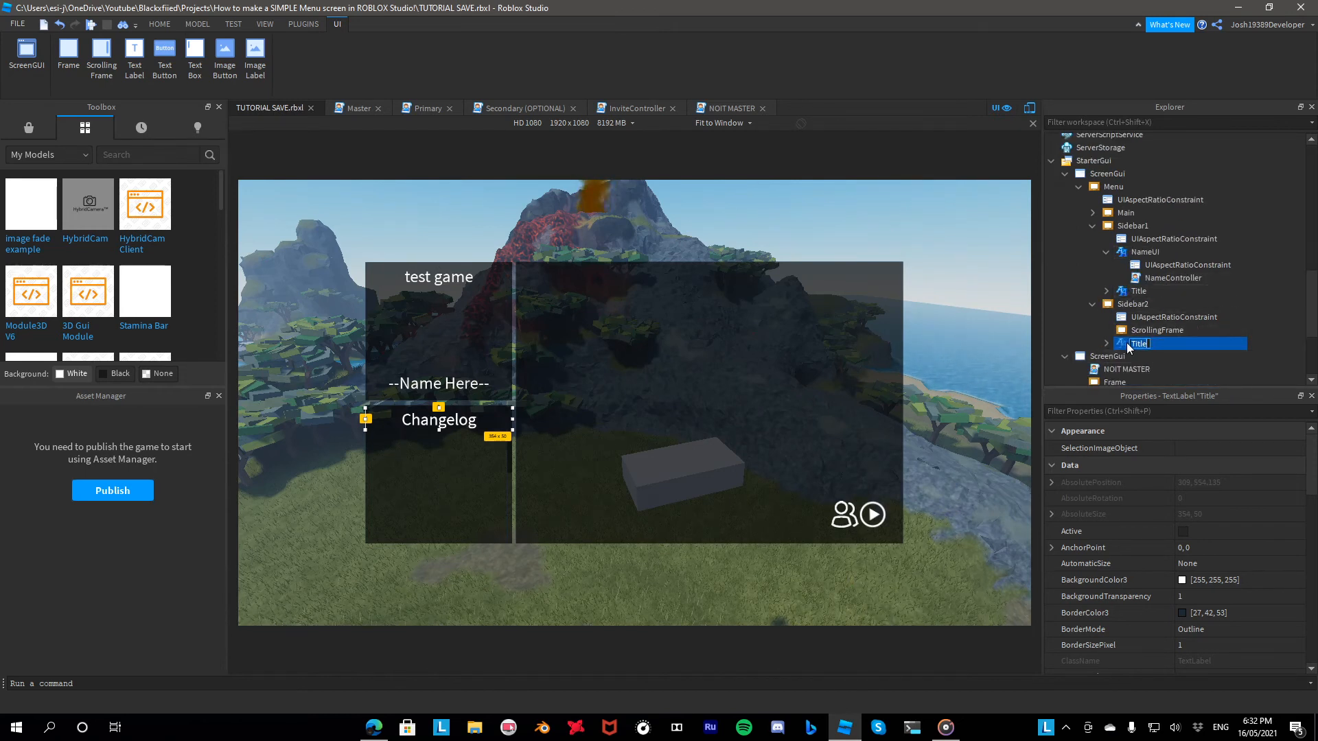
left_click_drag(1132, 364, 1147, 336)
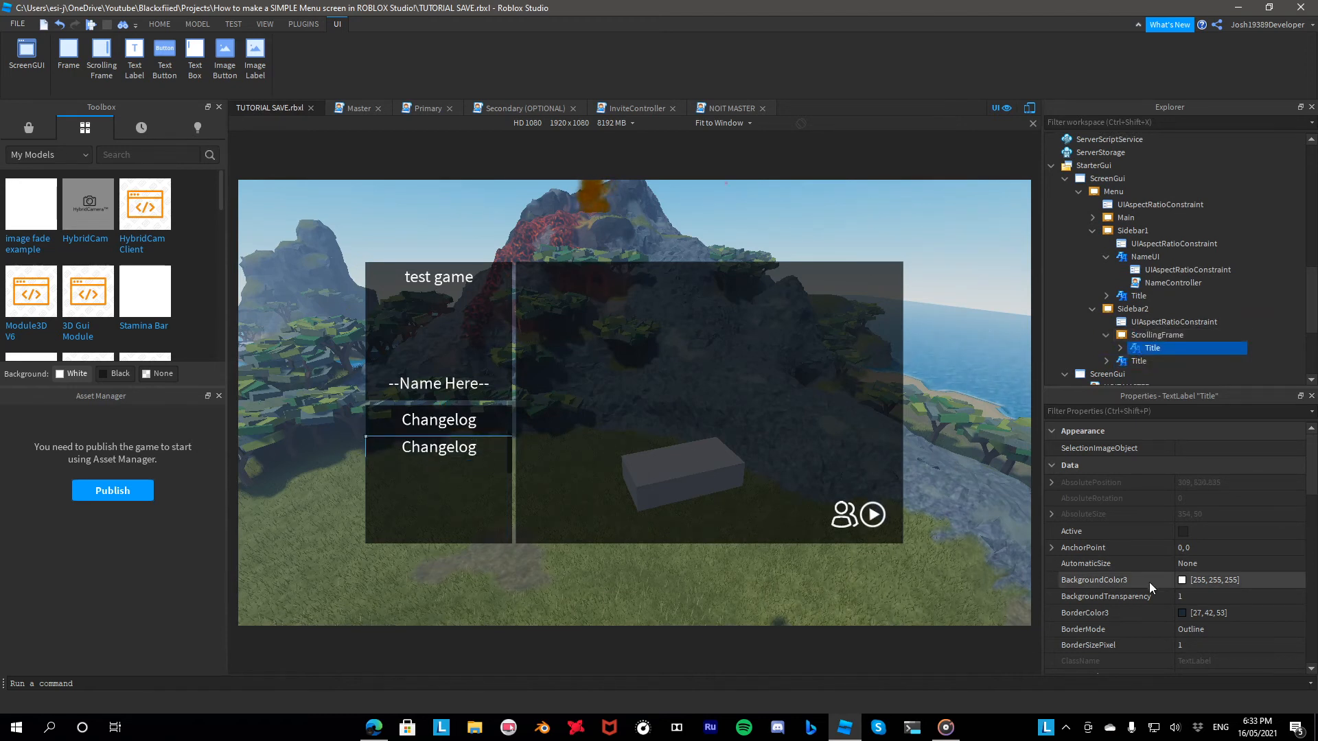
Replace the text of the ScrollingFrame's Title label with a long filler string beginning "ee propa" to test the text scaling
scroll(1149, 586, "down", 6)
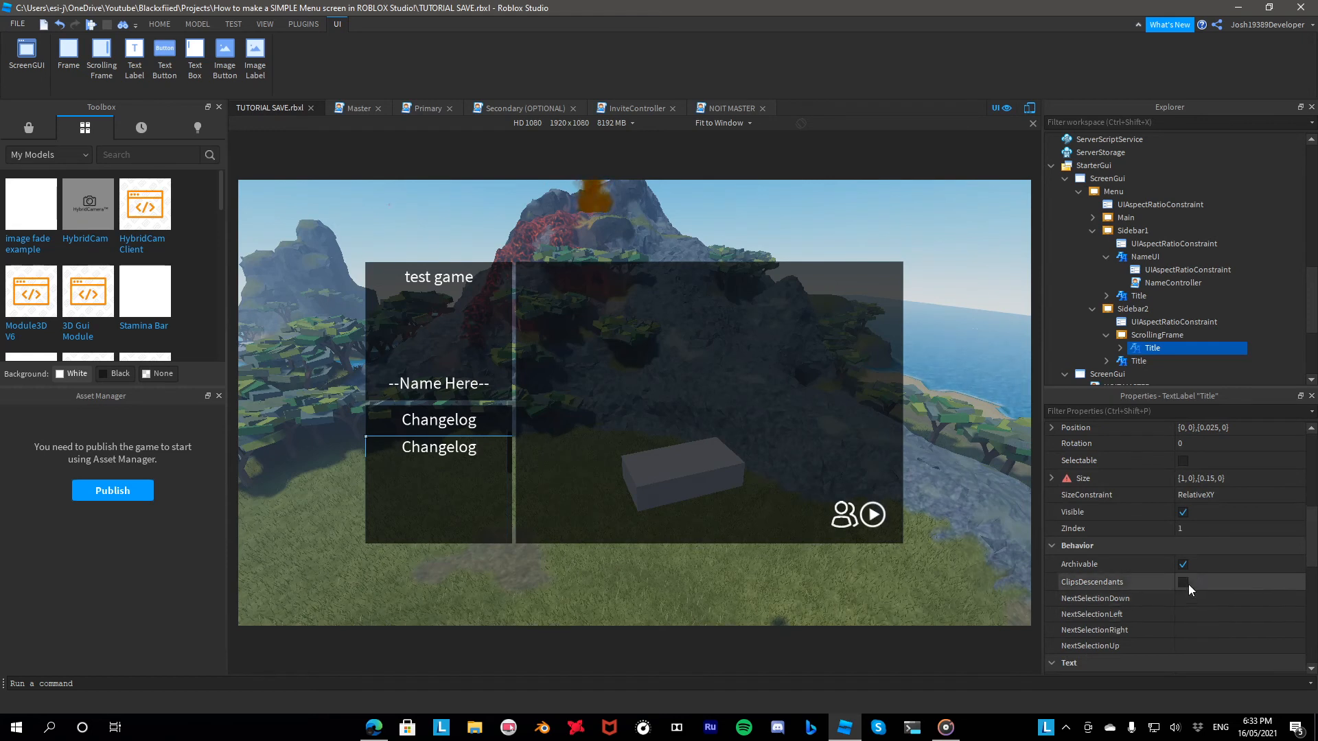
scroll(1174, 516, "down", 3)
scroll(1171, 515, "down", 1)
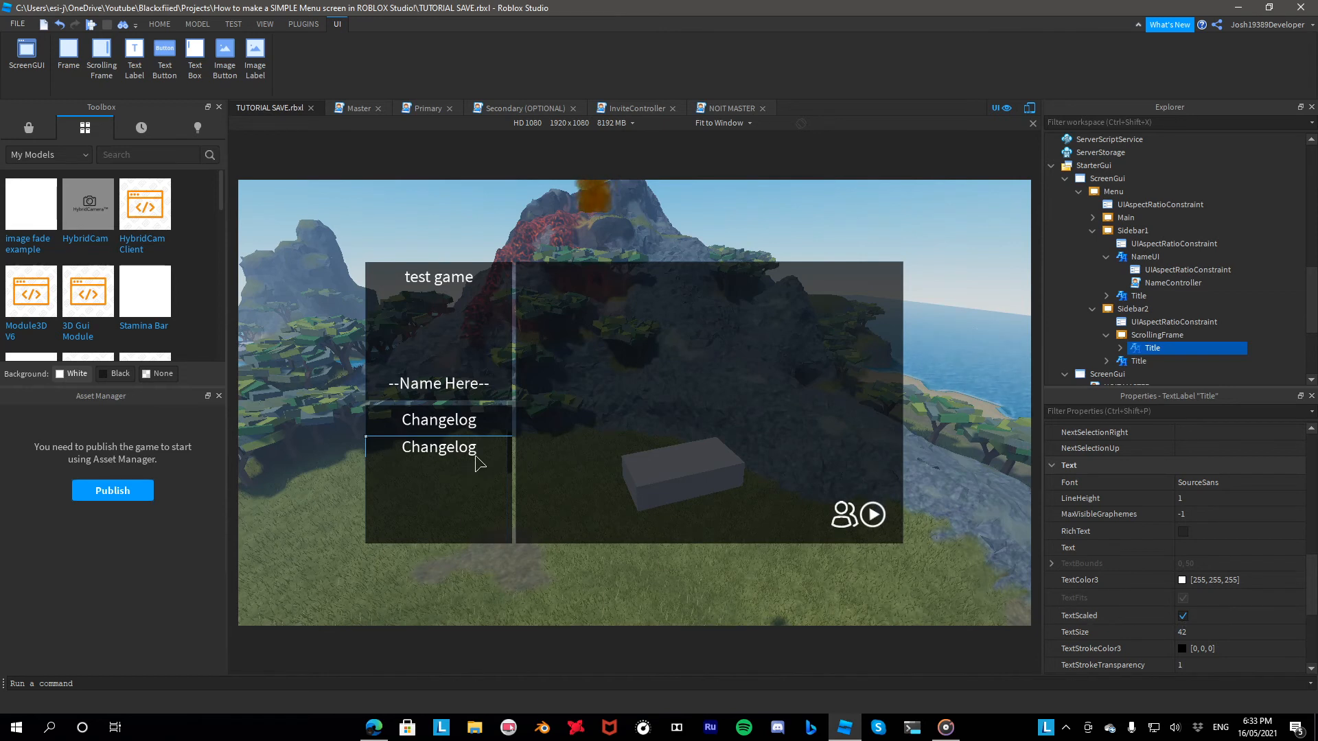
left_click_drag(479, 456, 376, 453)
key("BackSpace")
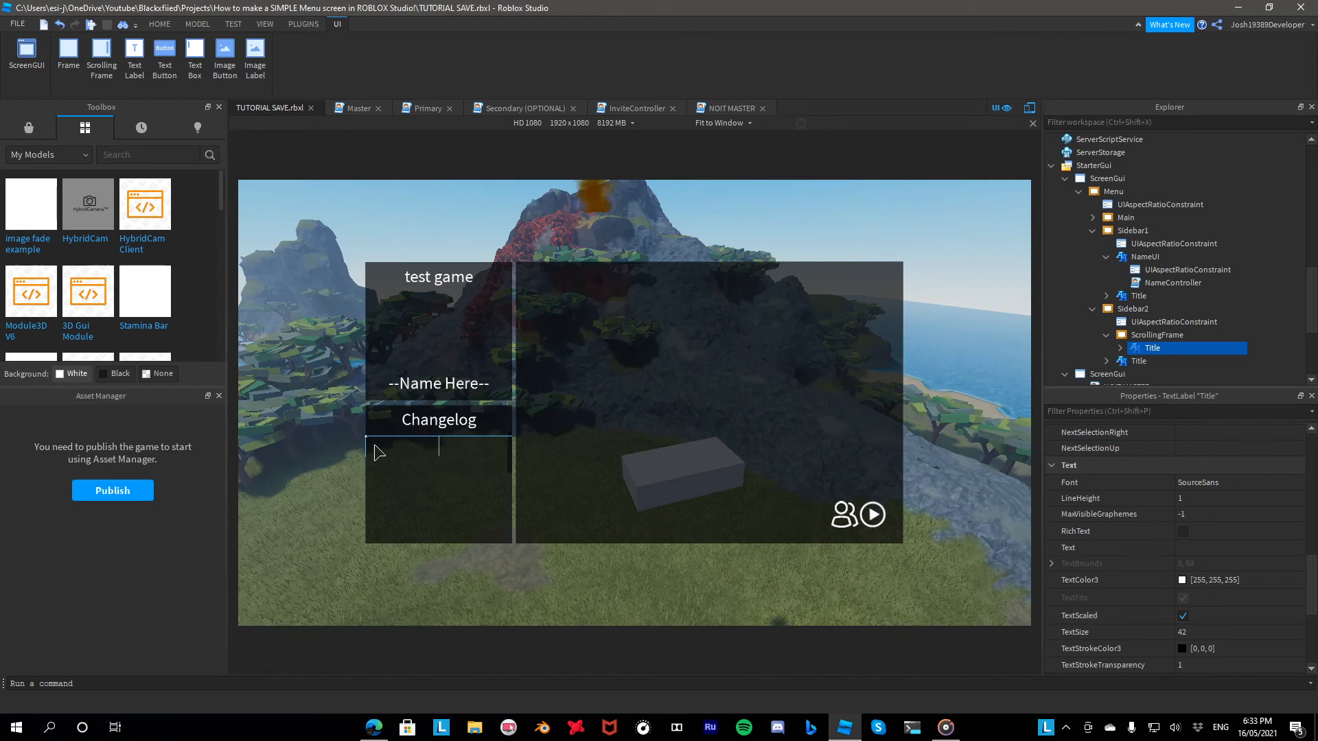
type("ee propa rr")
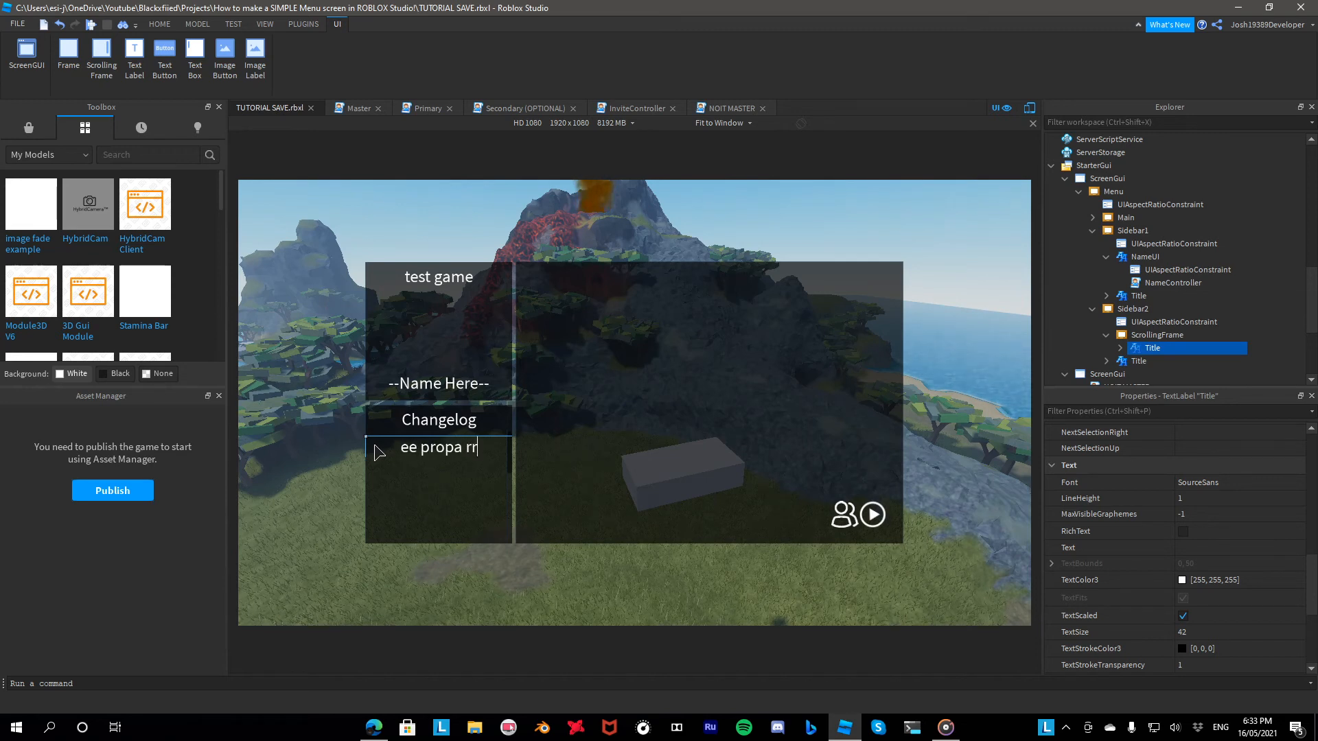
type("rrrrrrrrrrrrrrrrrrrrrrrrrrrrrr")
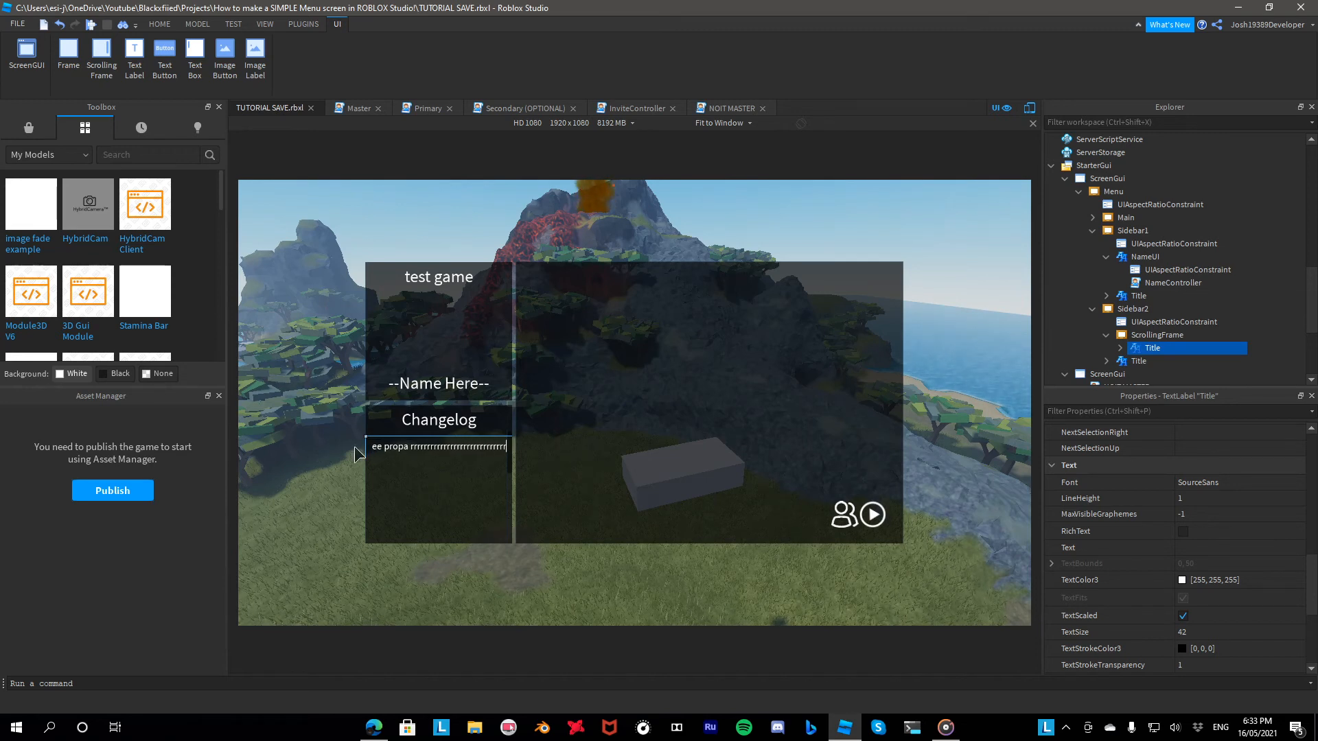
type("rrrrrrrrrrrrrrrrrrrrrrrrrrrrrrrrrrrrrrrrrrrrrrrrrrrrrrrrrrrrrrrrrrrrr")
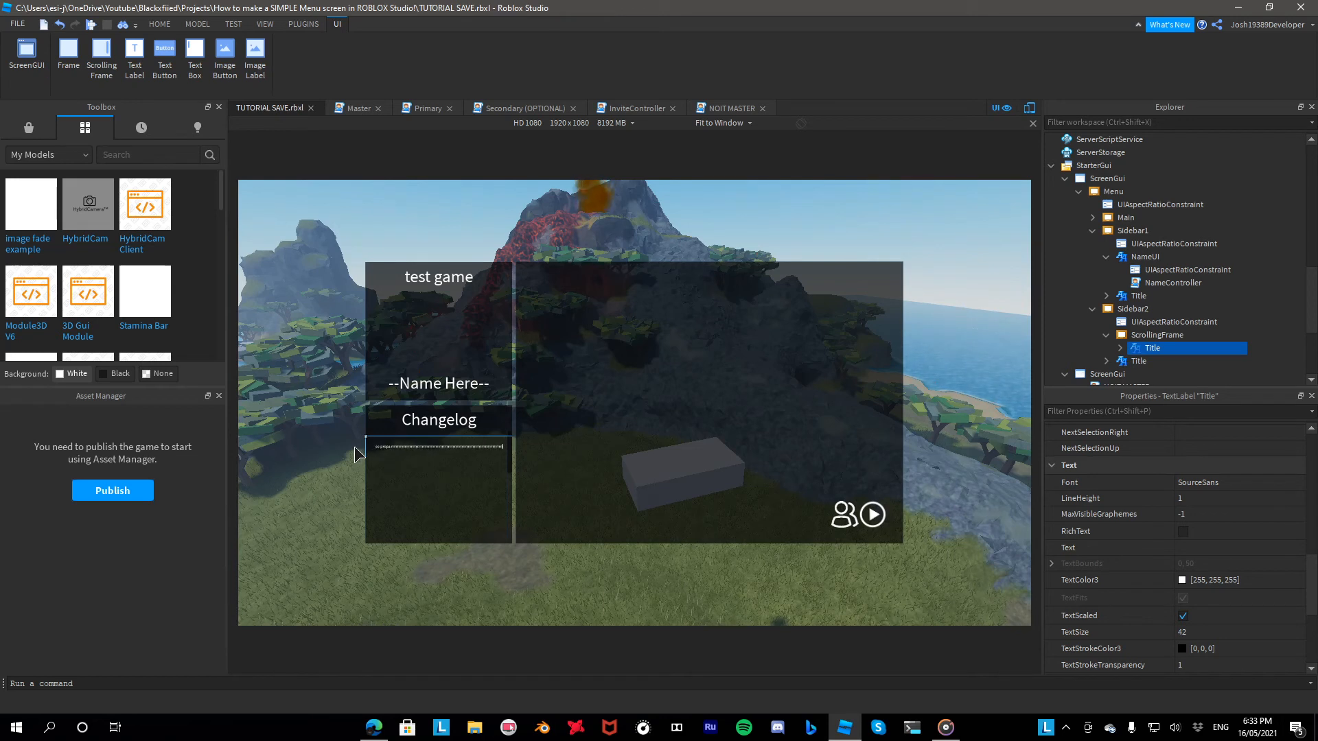
type("rrrrrrrrrrrrrrrrrrrrrrrrrrrrrrrrrrrrrrrrrrrrr")
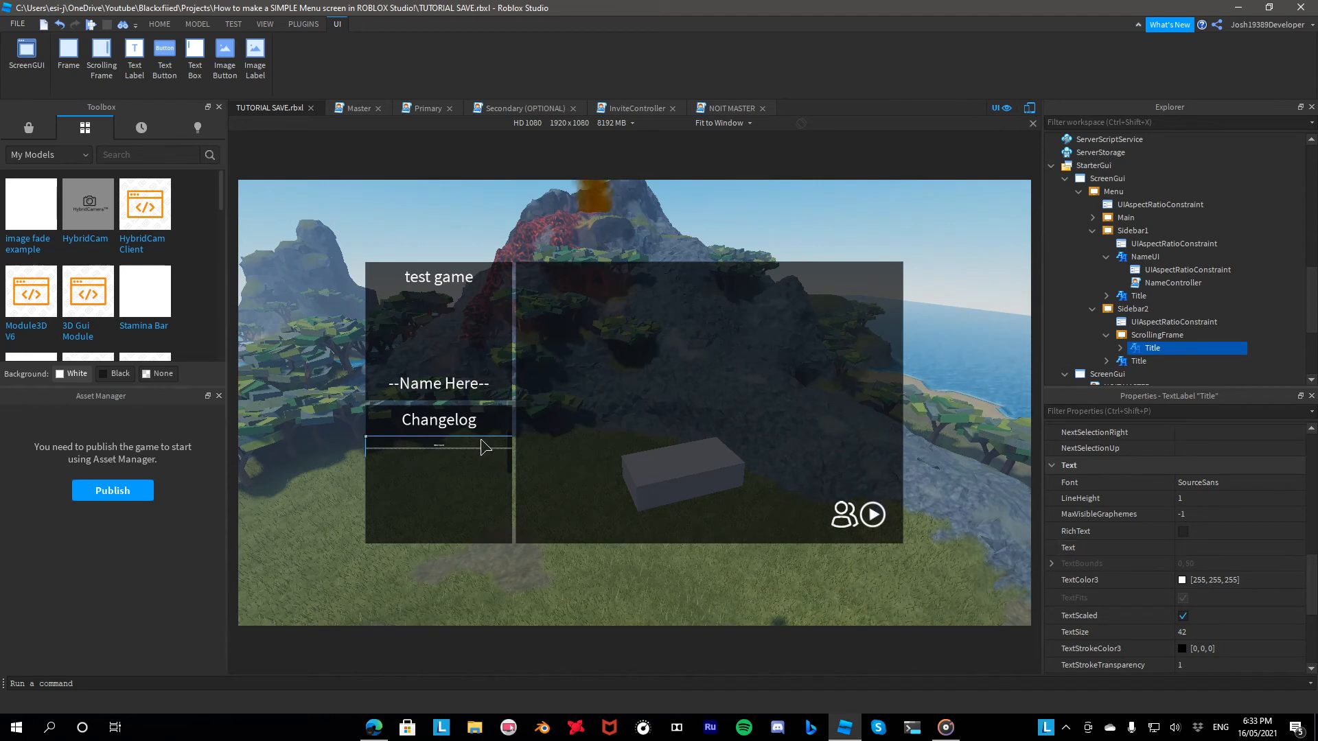
Set the text of the Title label in the ScrollingFrame to "v1 -creation."
key("ctrl+a")
key("BackSpace")
type("v1")
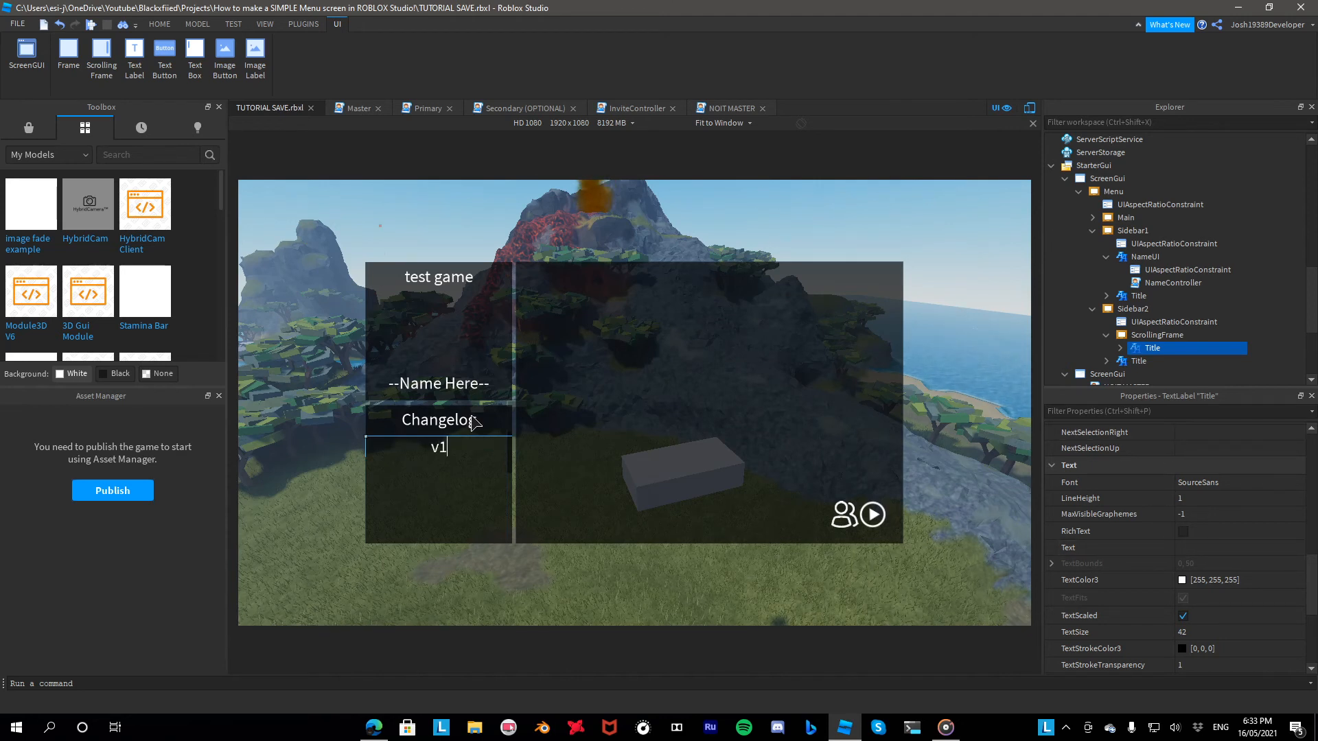
type(" -creation.")
left_click(568, 521)
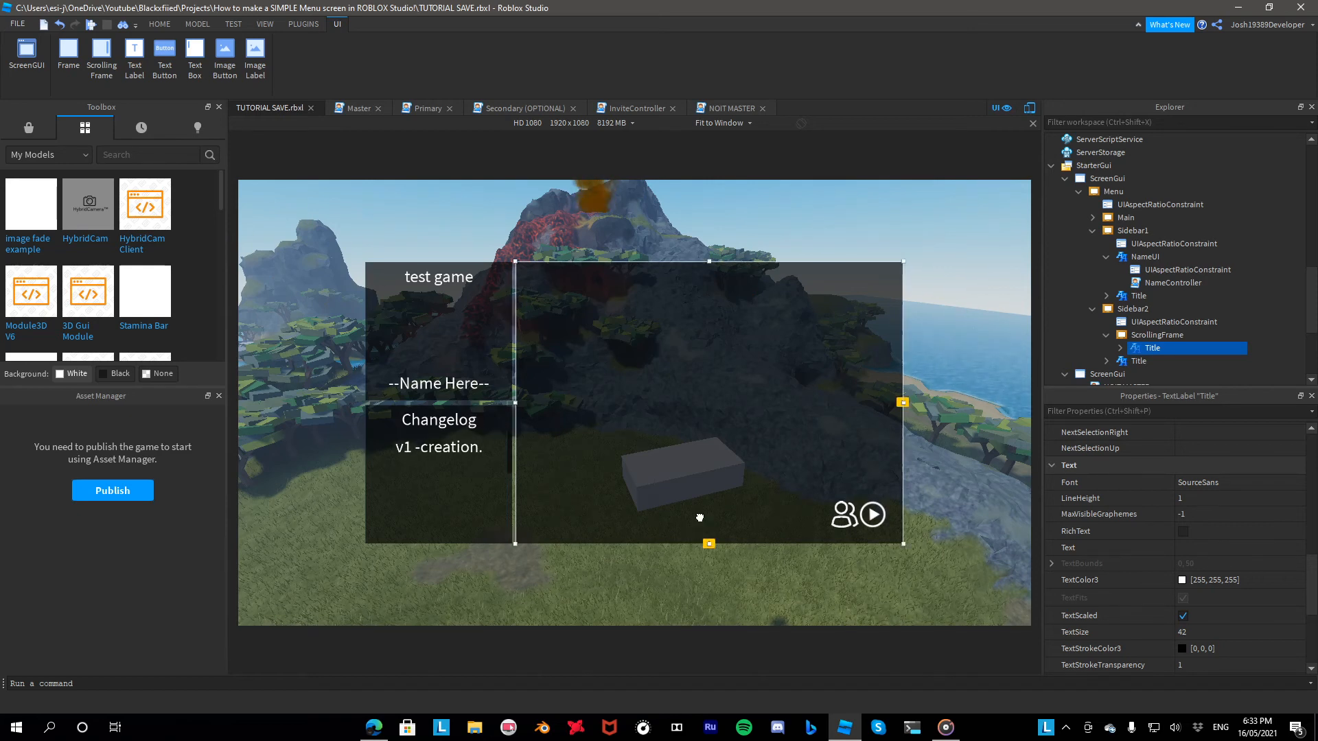
left_click(458, 547)
scroll(471, 463, "down", 3)
scroll(471, 463, "up", 3)
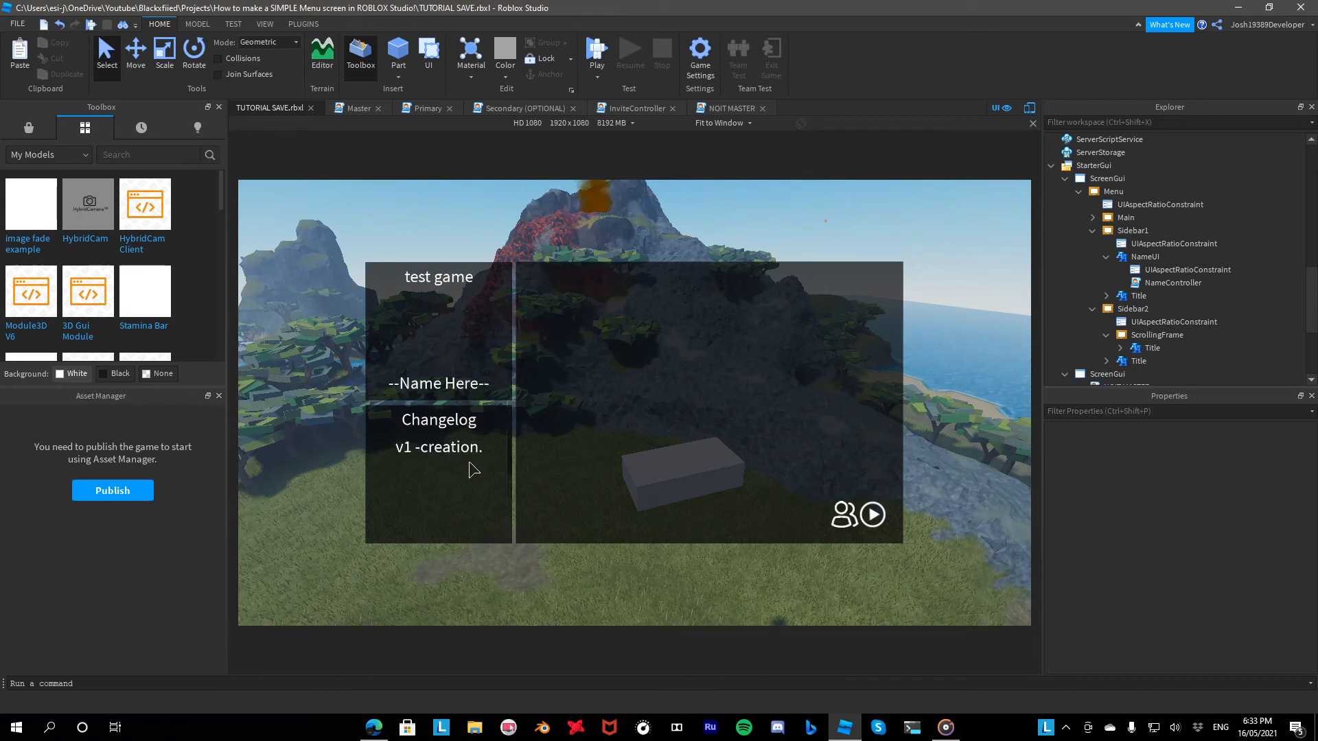
scroll(471, 464, "down", 3)
scroll(471, 464, "up", 3)
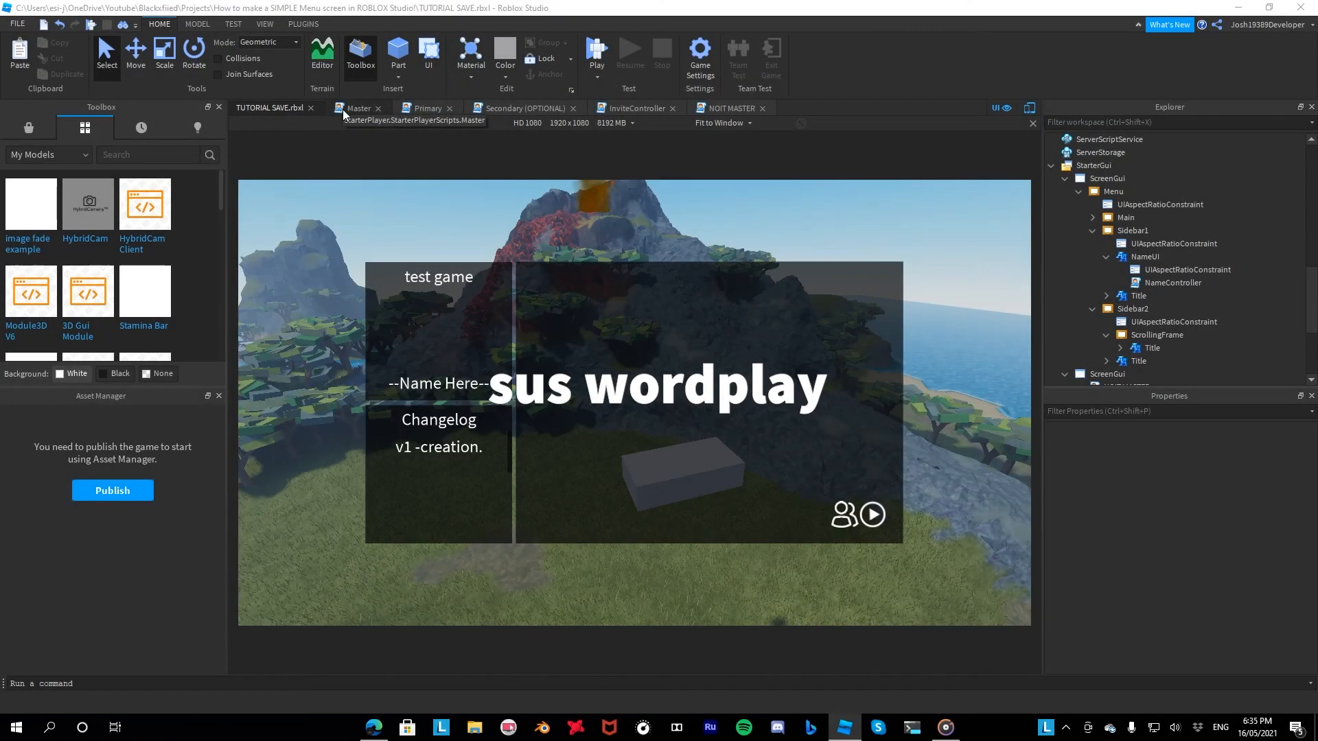
At the end of the Master script, declare Lighting as game.Lighting and MenuBlur as Instance.new ("BlurEffect")
left_click(344, 110)
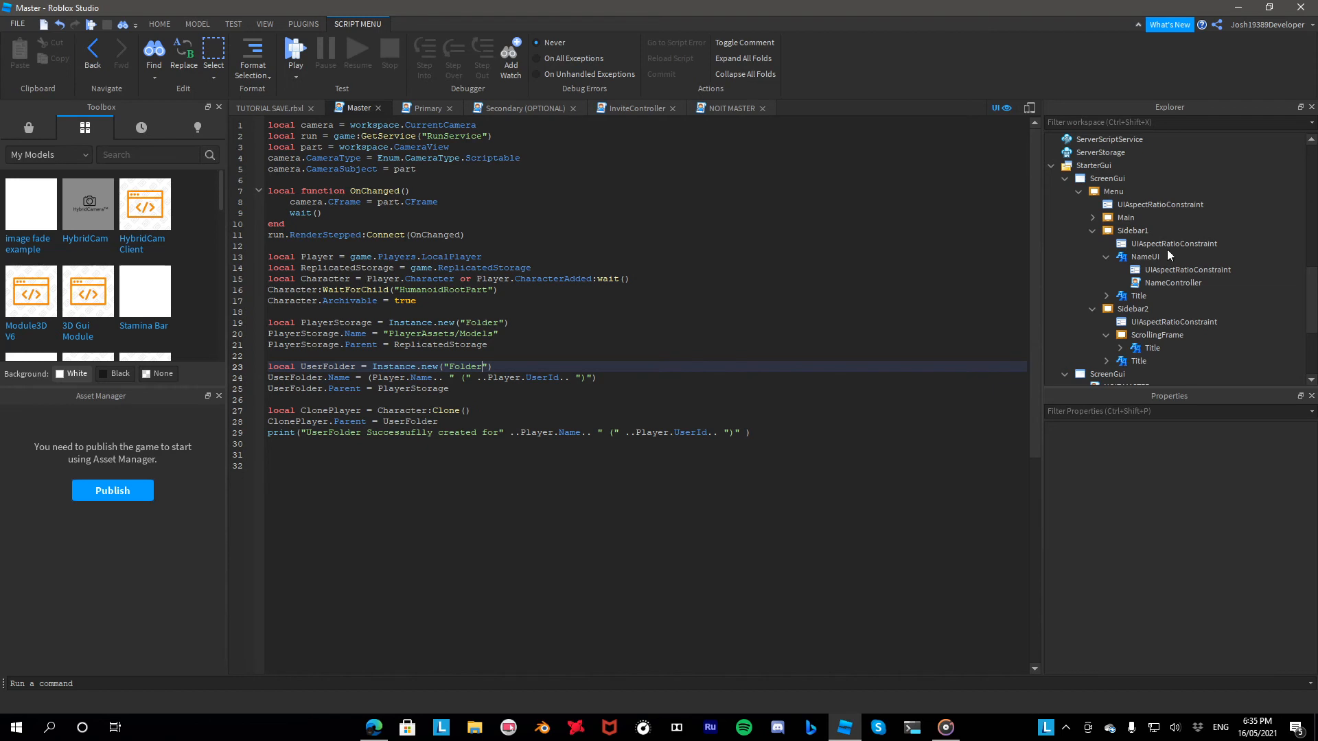
left_click(370, 467)
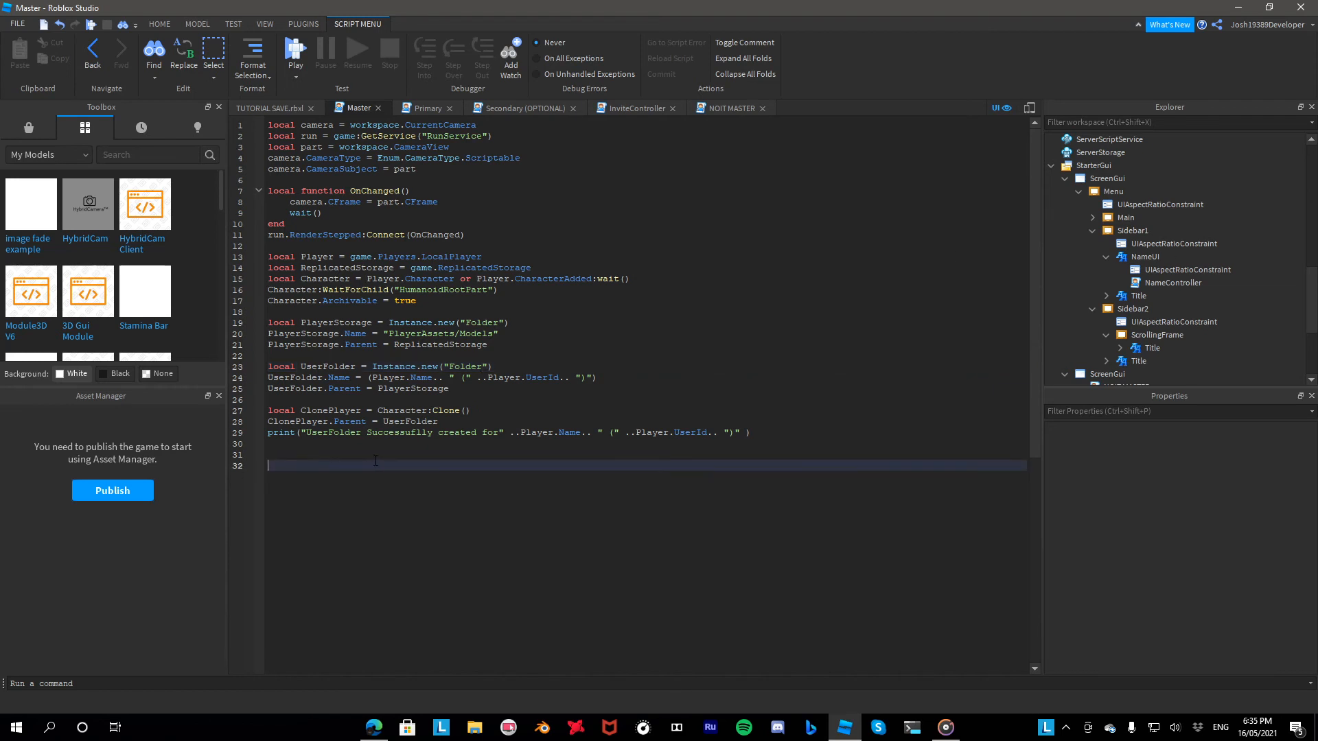
left_click(378, 454)
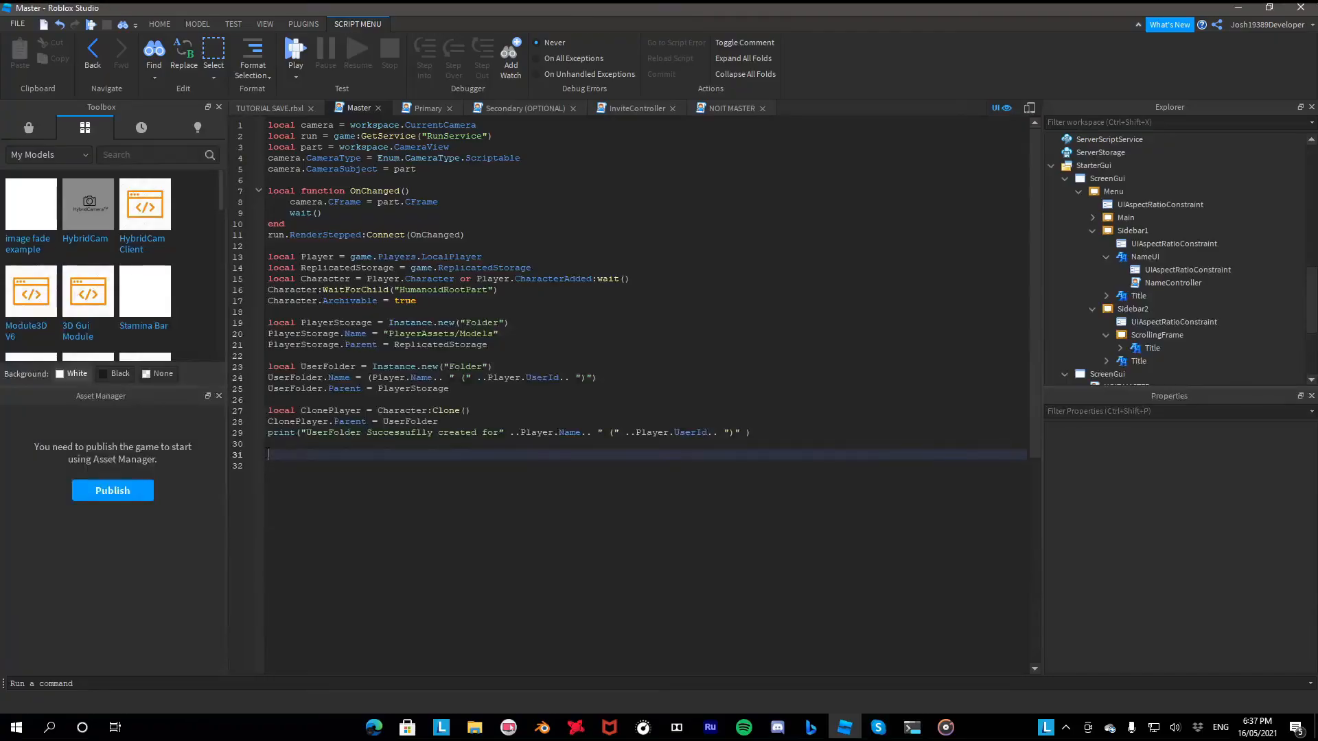
type("local Lighting = game.Lighting")
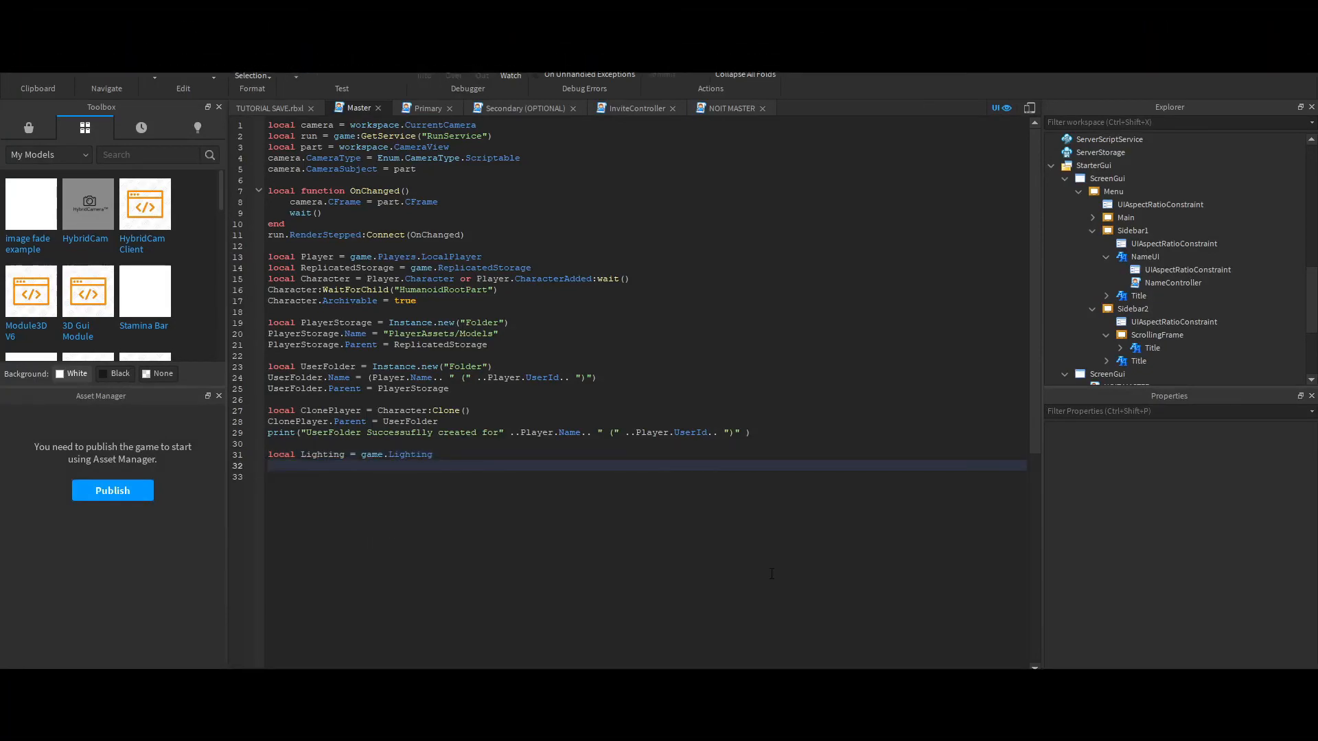
key("Return")
type("local MenuBlur = Instance.new (\"Blu")
key("Tab")
key("End")
key("Return")
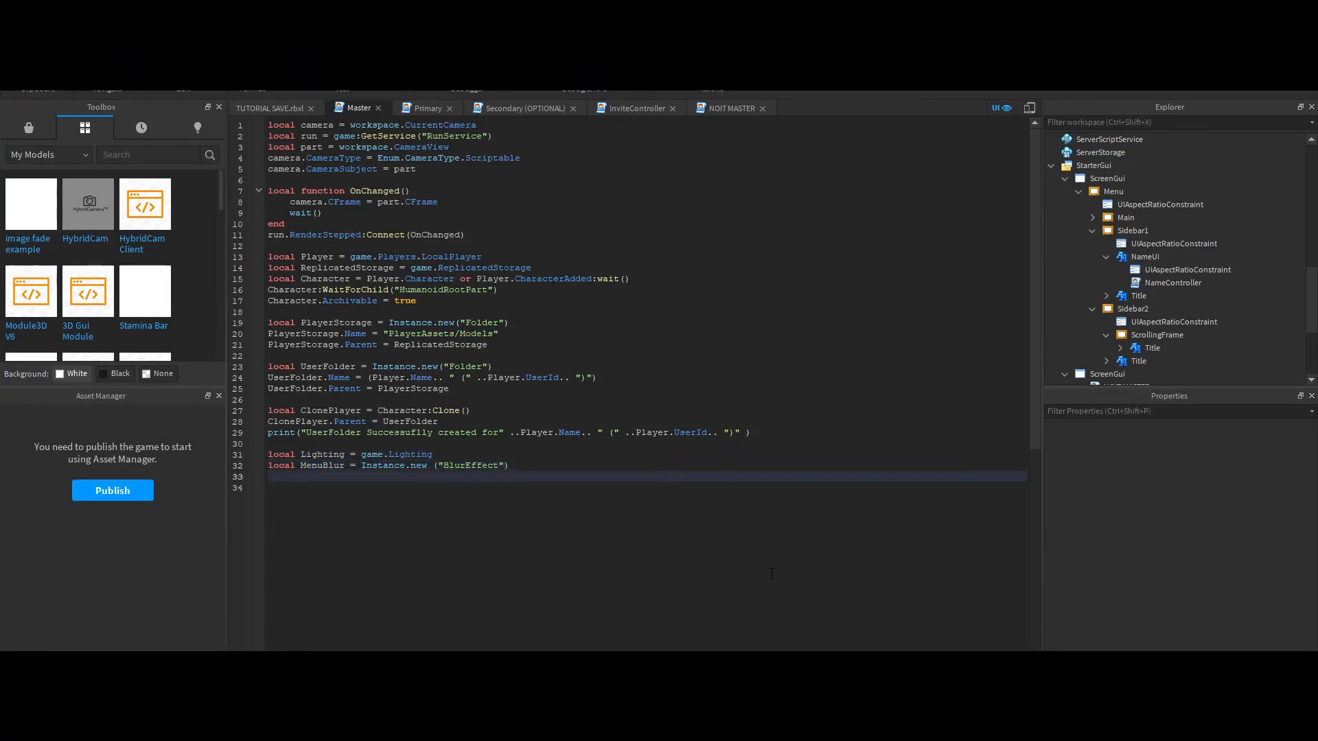
Parent MenuBlur to Lighting, name it "MenuBlur" and set its Size to 1 in the script
type("MenuBlur.Parent = Lighting")
key("Return")
type("MenuBlur.Name = \"MenuB")
type("lur")
key("End")
key("Return")
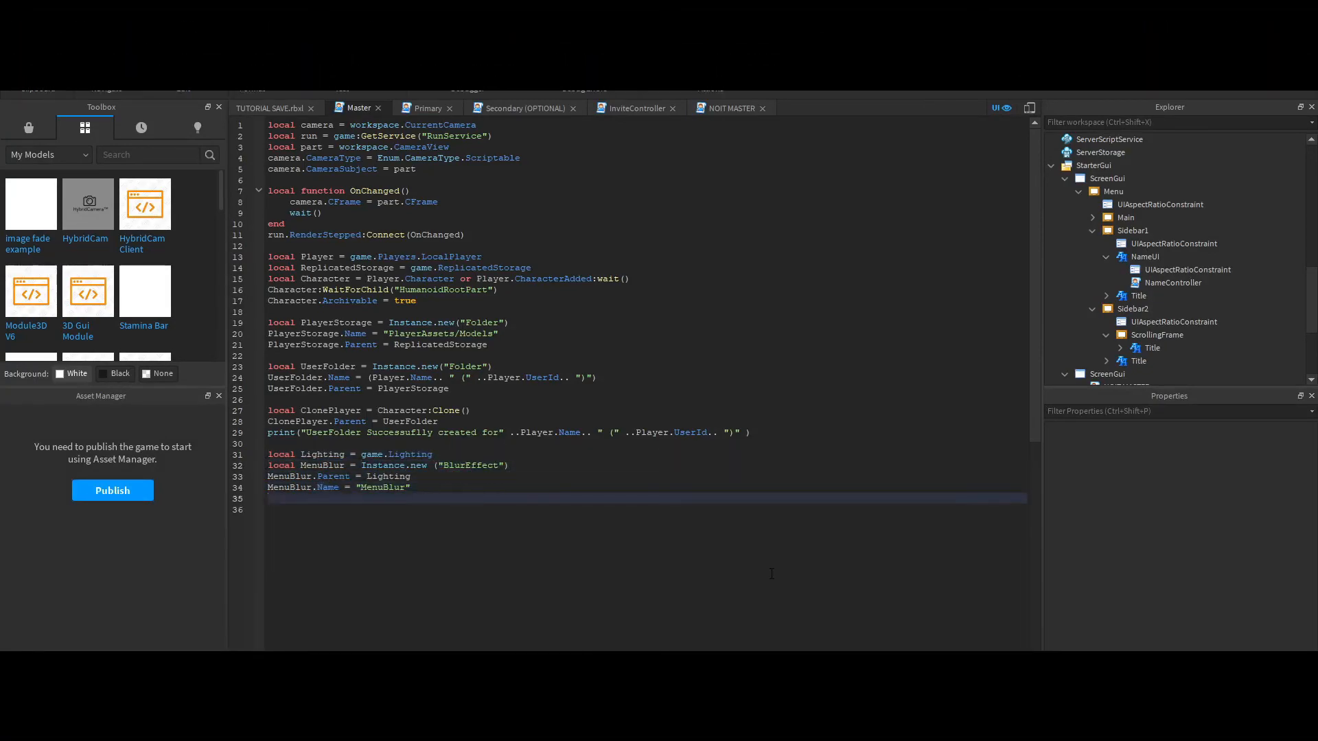
type("MenuBlur.Size = 1")
key("Return")
Add wait(2) and a for loop from 1 to 24 that calls wait() and increases MenuBlur.Size by 1 each pass
type("wait(2")
key("End")
key("Return")
type("for i = 1,24 do")
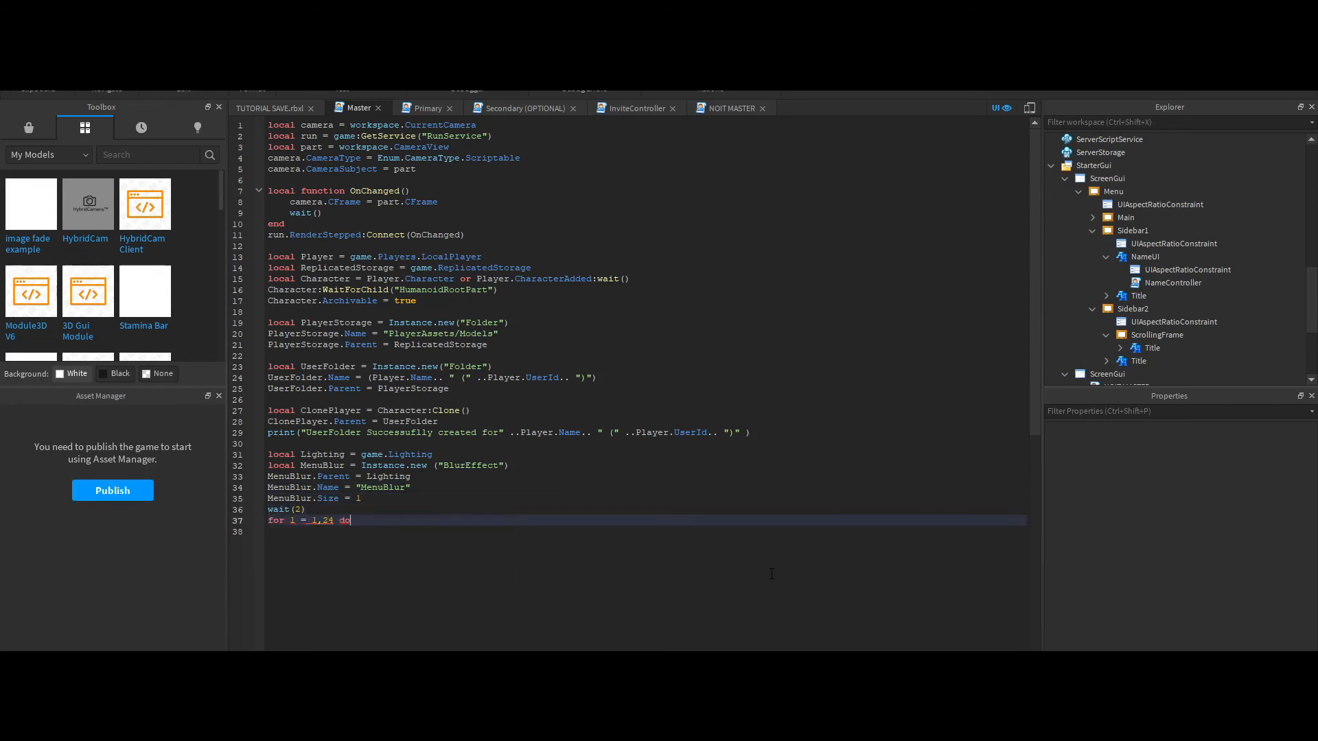
key("Return")
type("wait()")
key("Return")
type("MenuBlur.Size = Men")
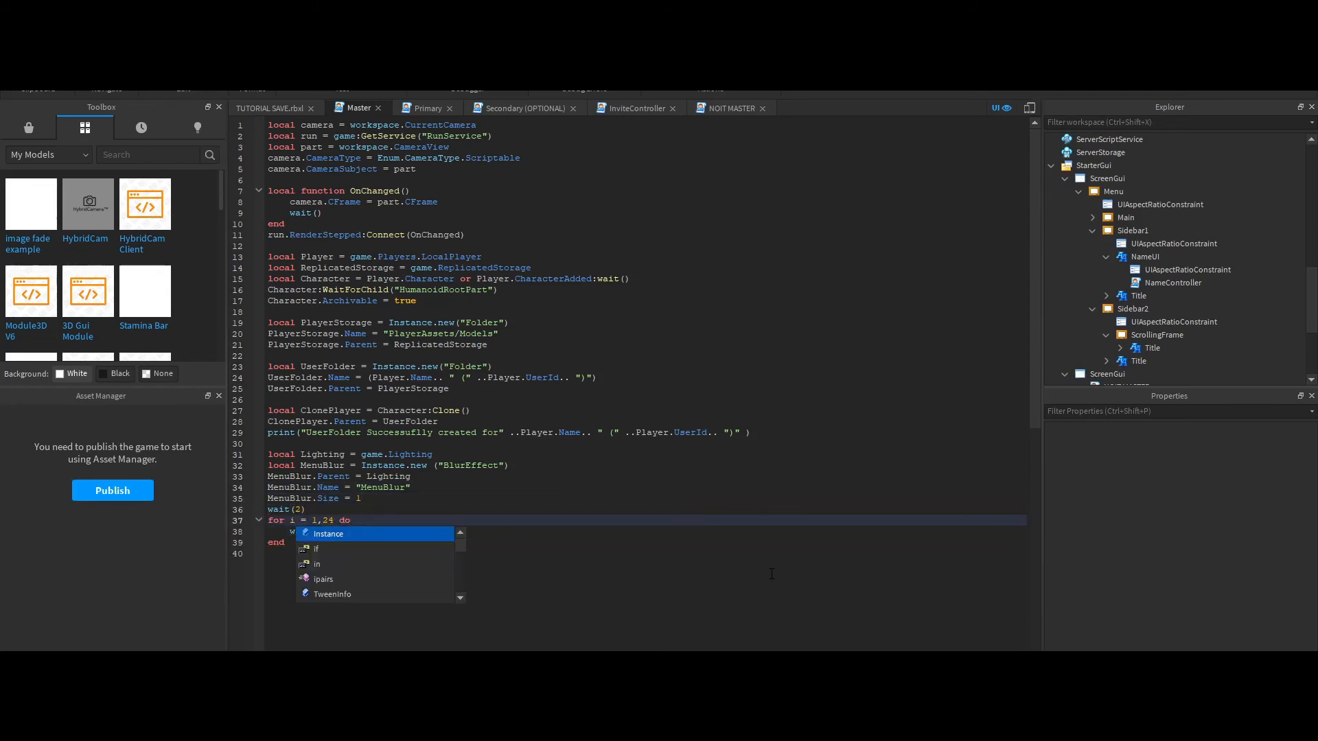
type("uBlur.Size + 1")
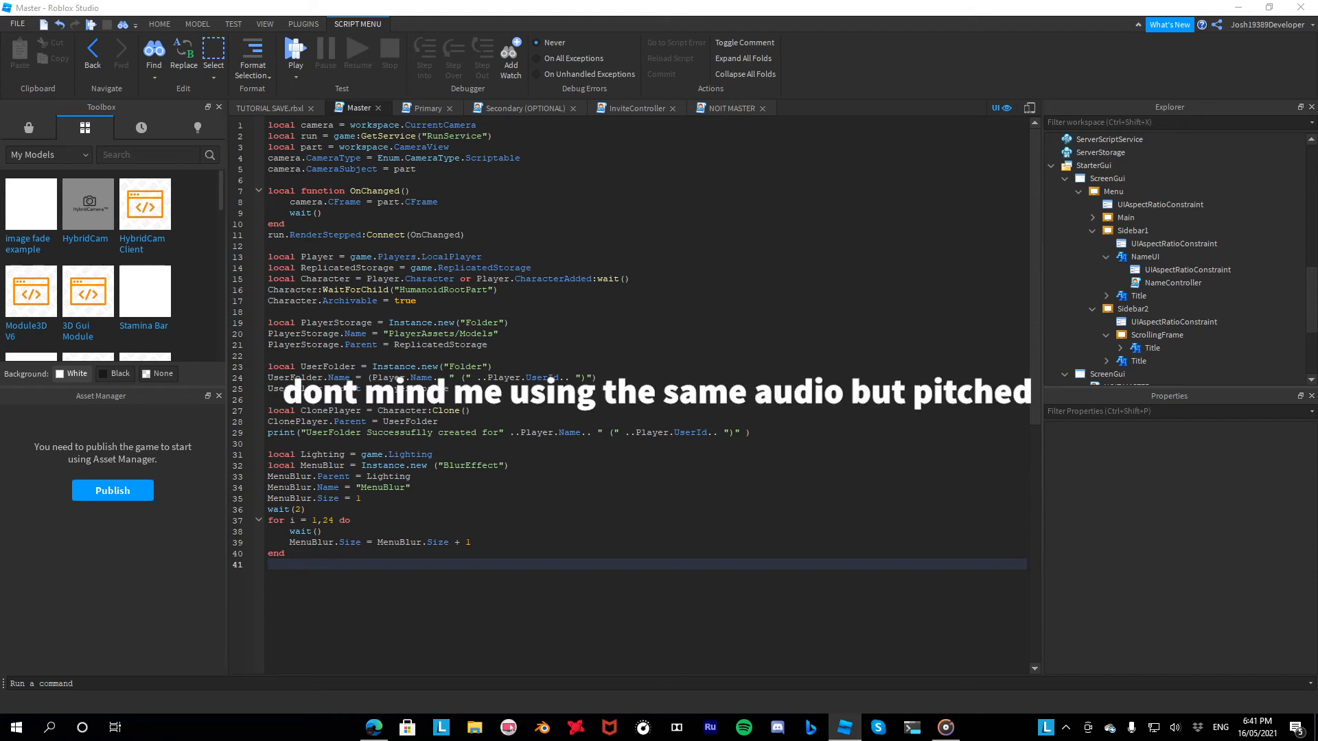
Below the blur loop, leave a blank line and add game:GetService("StarterGui")
left_click(643, 567)
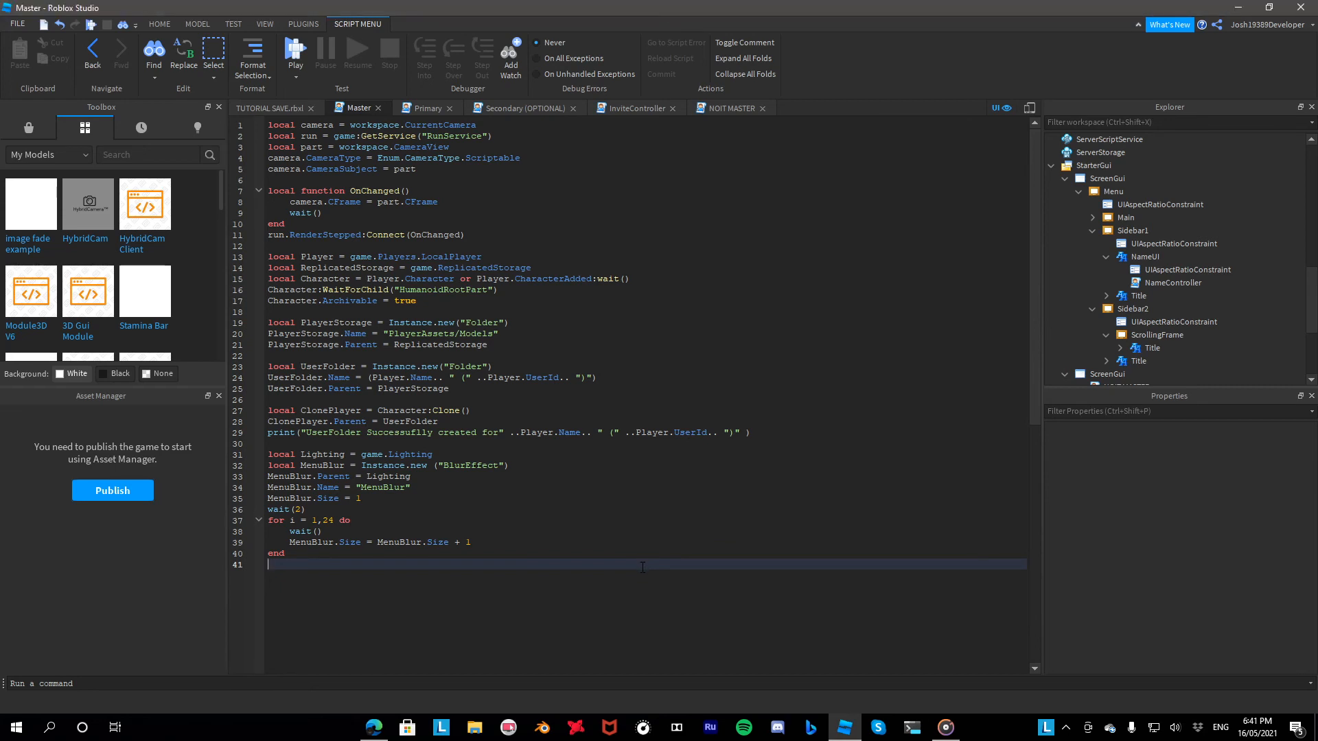
key("Return")
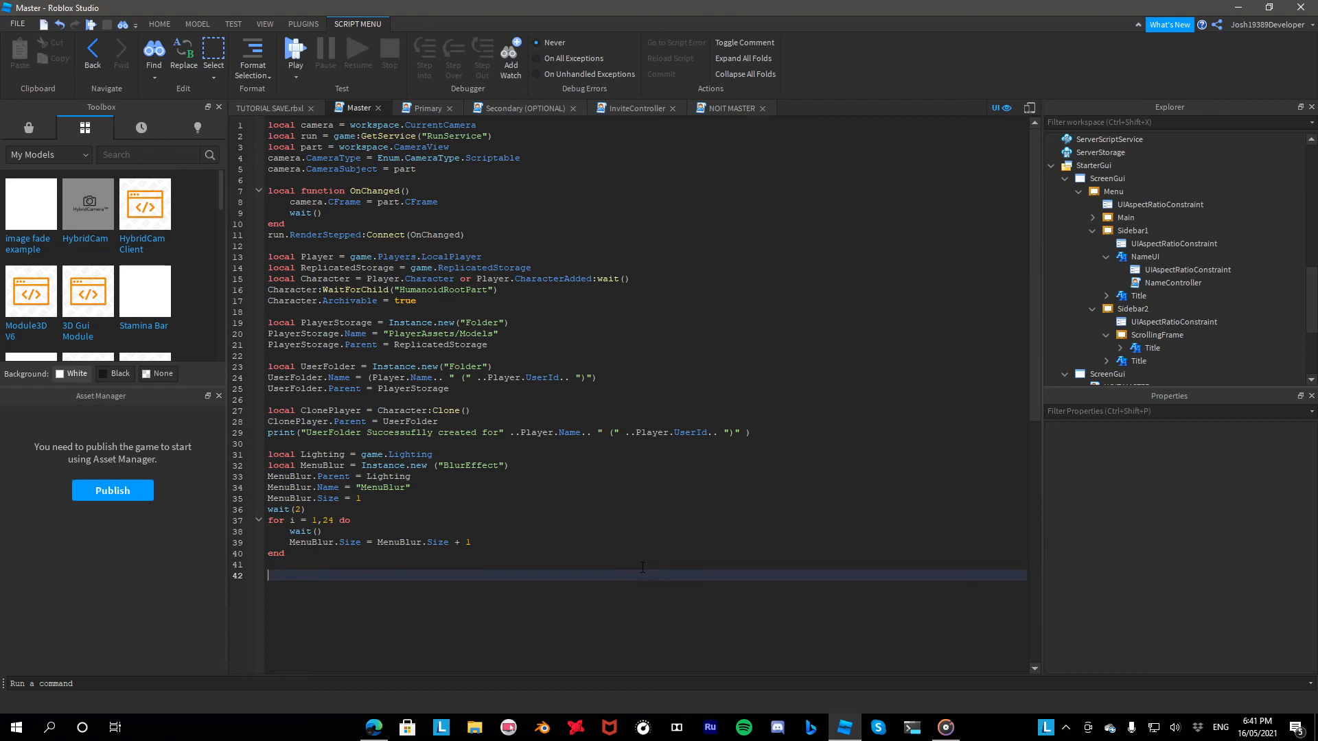
type("game.")
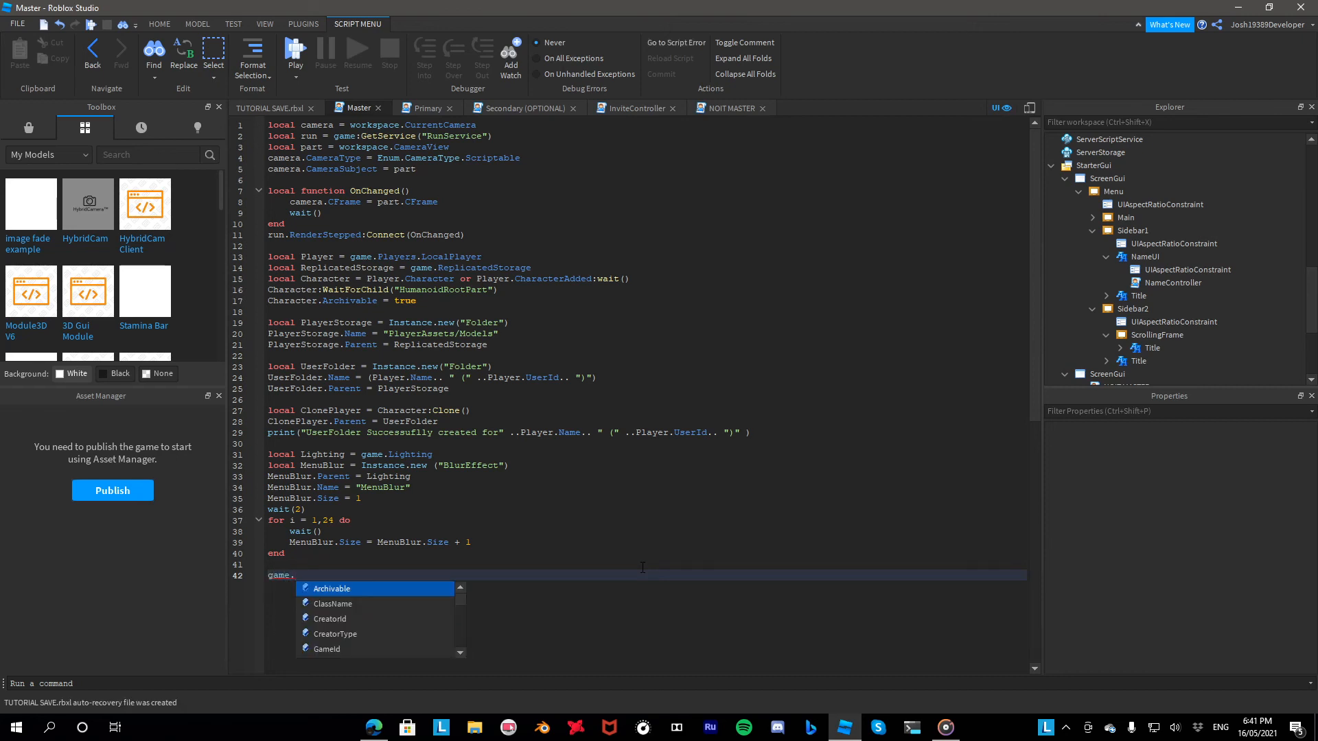
type("GetSer")
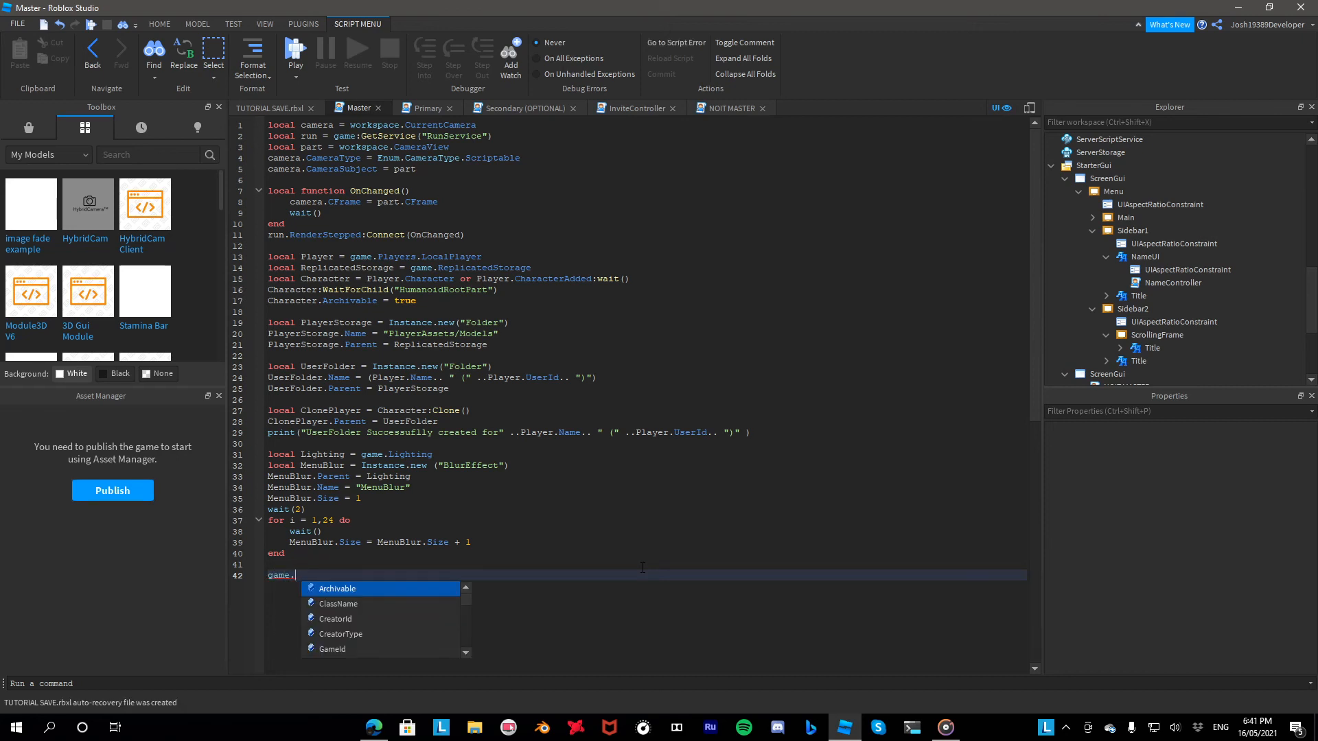
key("BackSpace")
key("BackSpace")
key("BackSpace")
key("BackSpace")
key("BackSpace")
key("BackSpace")
key("BackSpace")
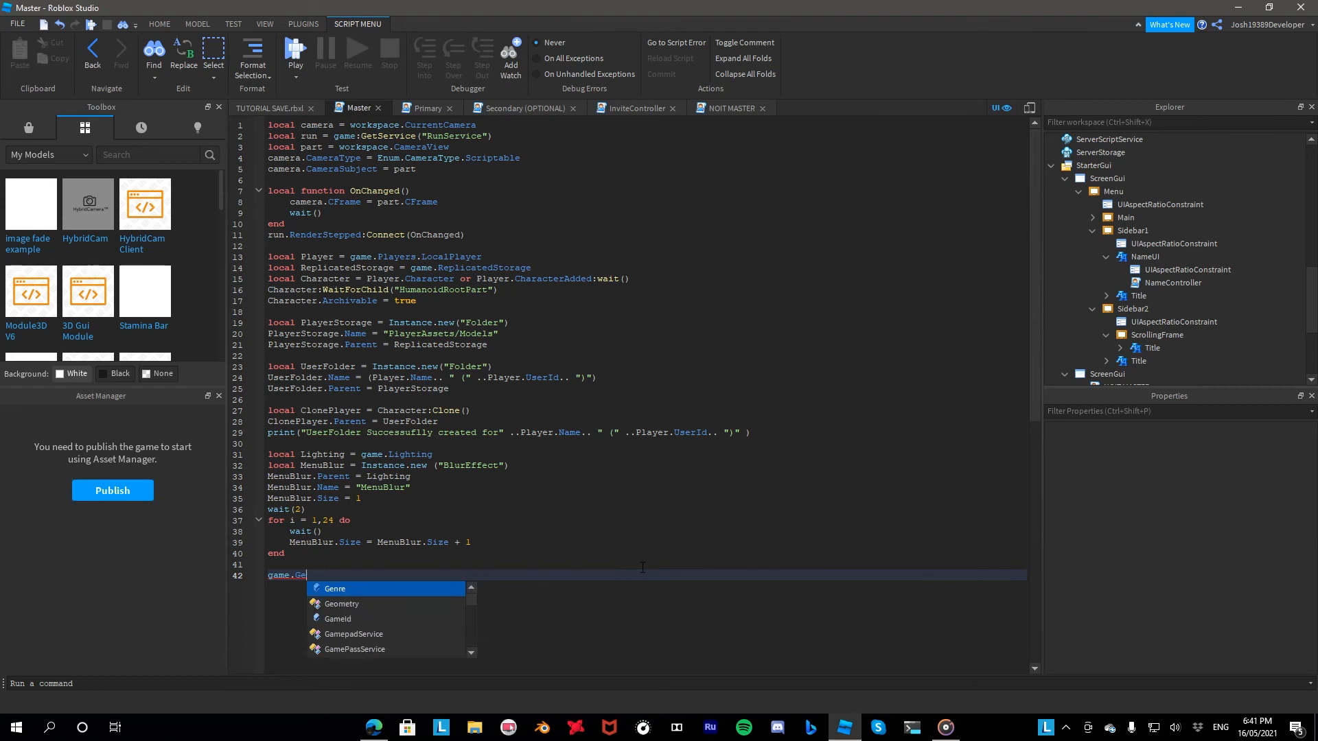
type(":GetService(\"StarterGui\")")
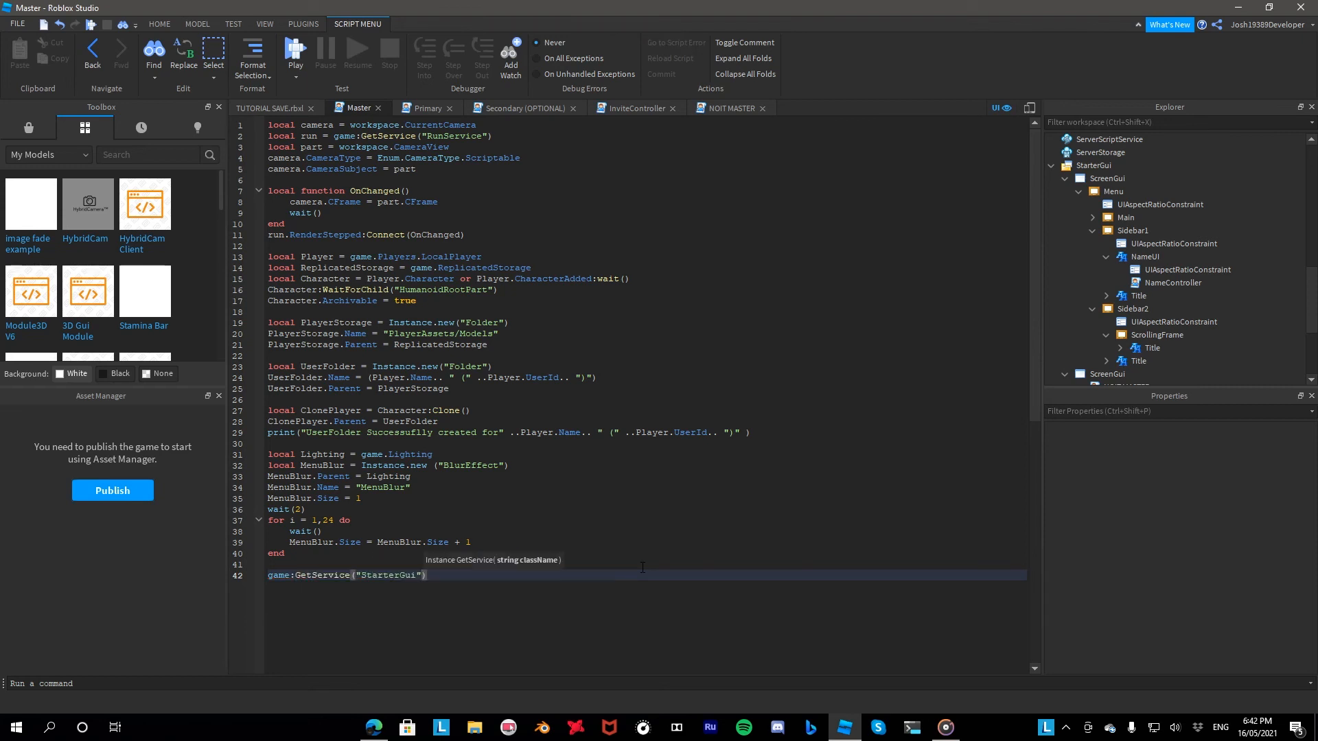
type(":Dis")
key("BackSpace")
key("BackSpace")
key("BackSpace")
key("BackSpace")
key("BackSpace")
type("\")")
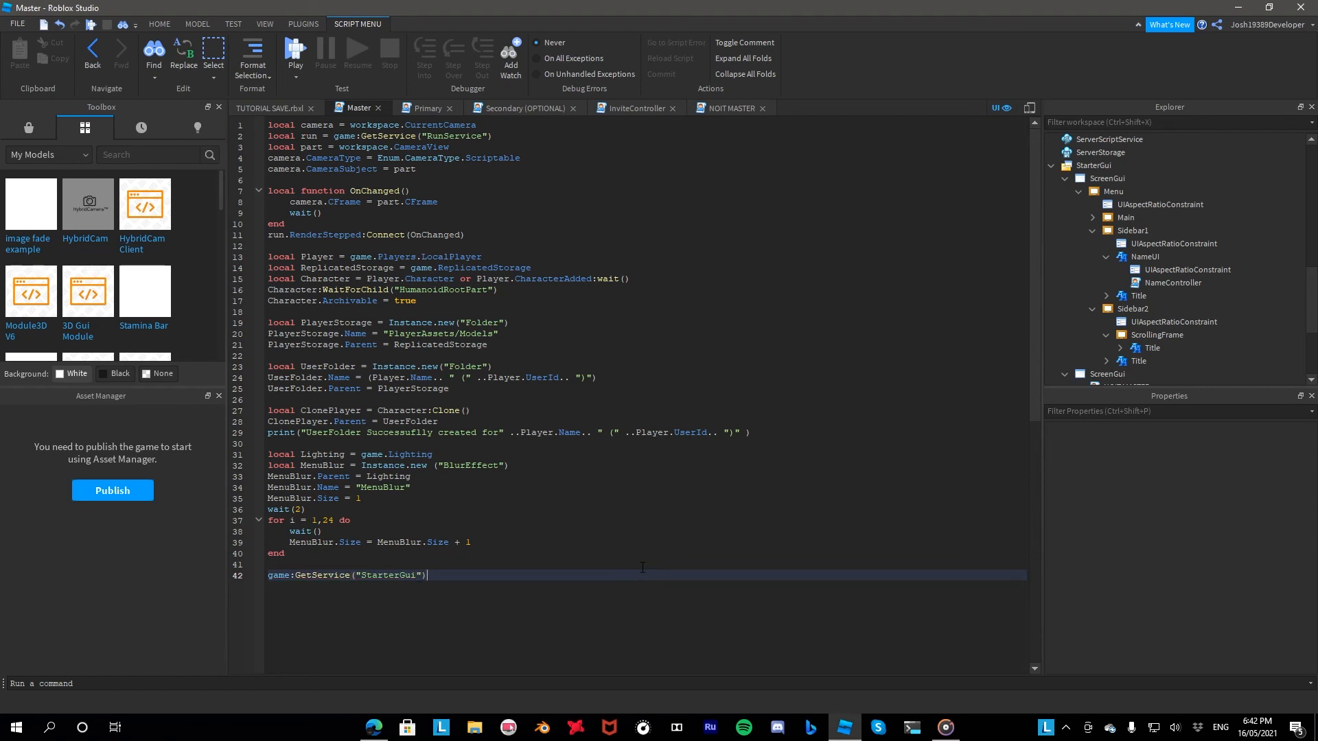
Append a SetCoreGuiEnabled() method call to the StarterGui service line
type(":se")
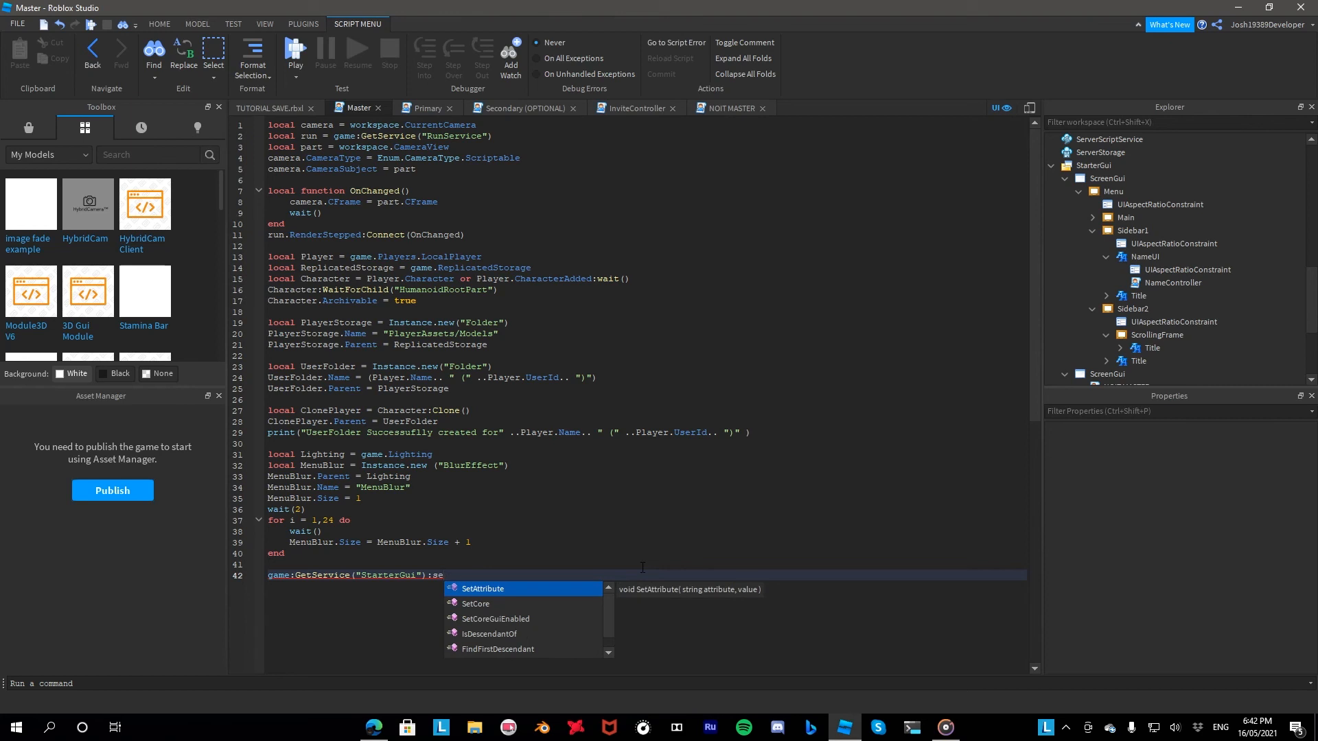
key("Down")
key("Down")
key("Down")
key("Up")
key("Return")
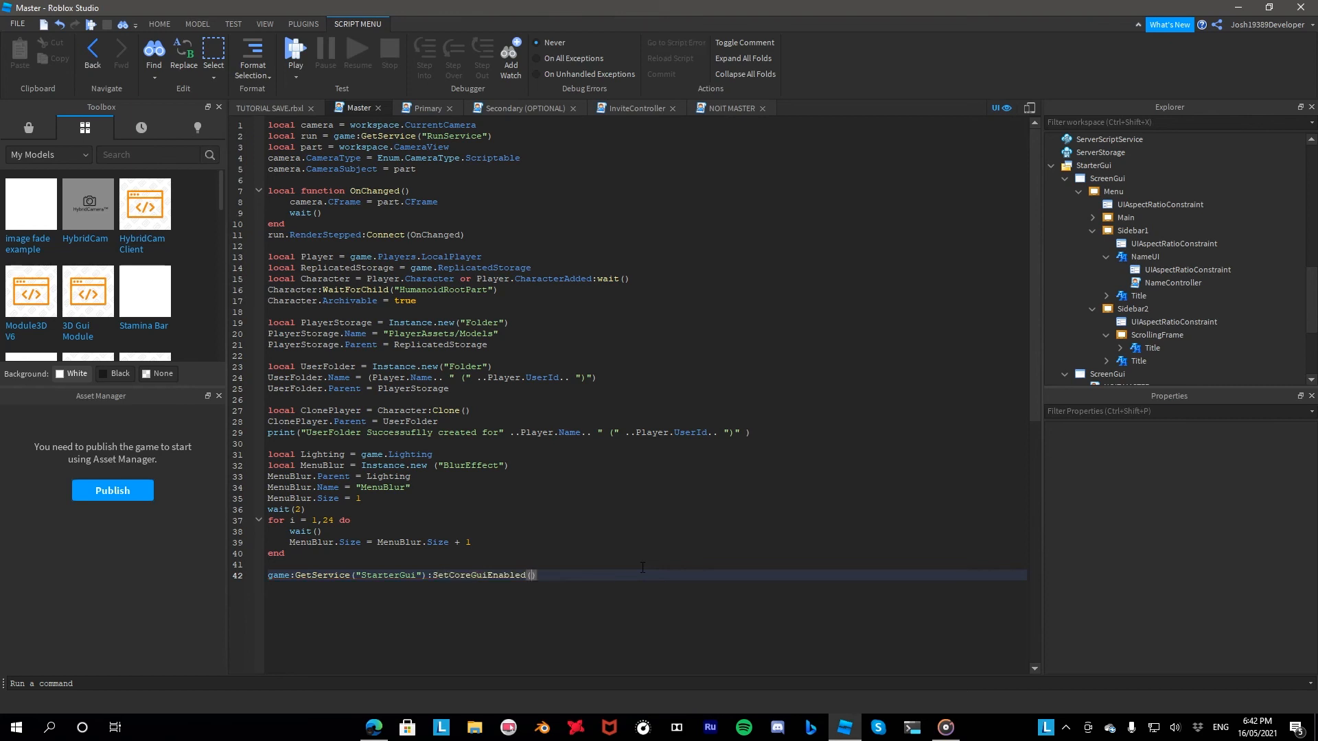
Enter Enum.CoreGuiType as the start of the SetCoreGuiEnabled() argument on the StarterGui line
type("Enum.CellOrientati")
key("BackSpace")
key("BackSpace")
key("BackSpace")
key("BackSpace")
key("BackSpace")
key("BackSpace")
key("BackSpace")
key("BackSpace")
key("BackSpace")
key("BackSpace")
key("BackSpace")
key("BackSpace")
type("ore")
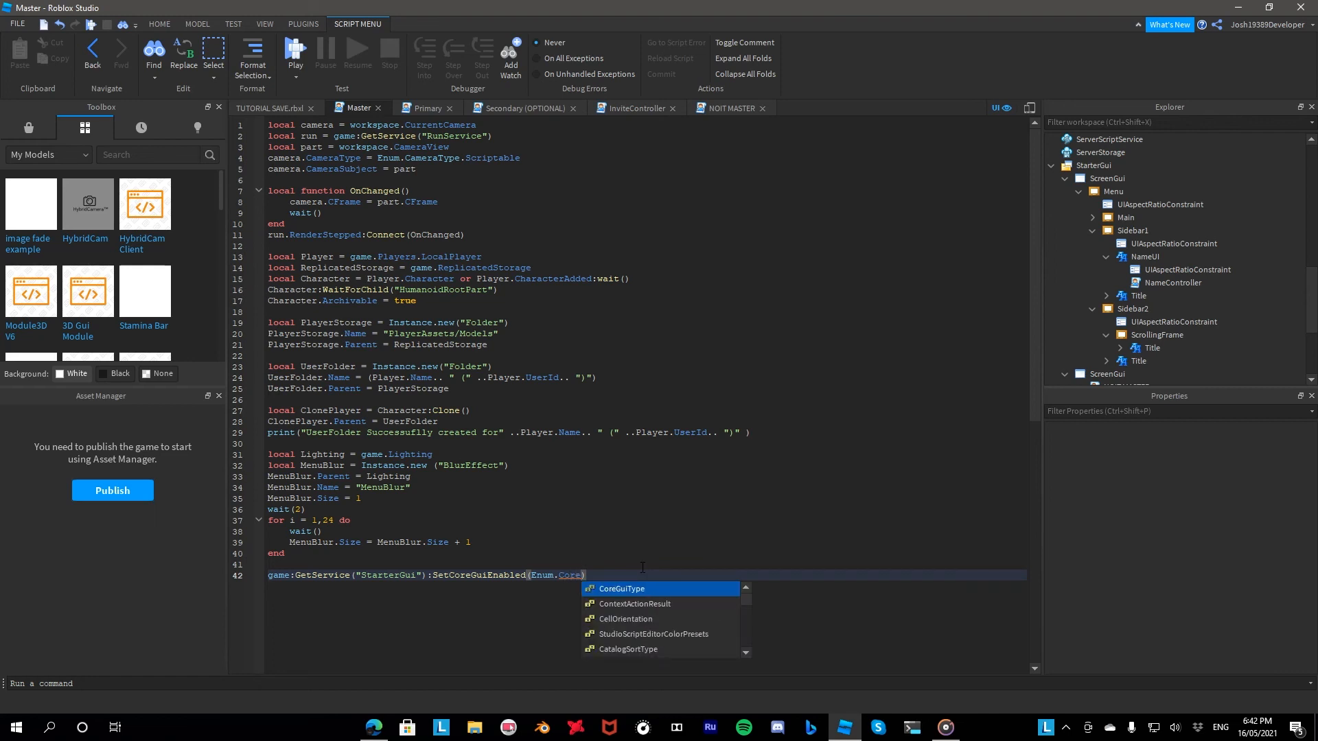
key("Return")
Complete the SetCoreGuiEnabled arguments so they read Enum.CoreGuiType.Chat, false
type(".Chat. fl")
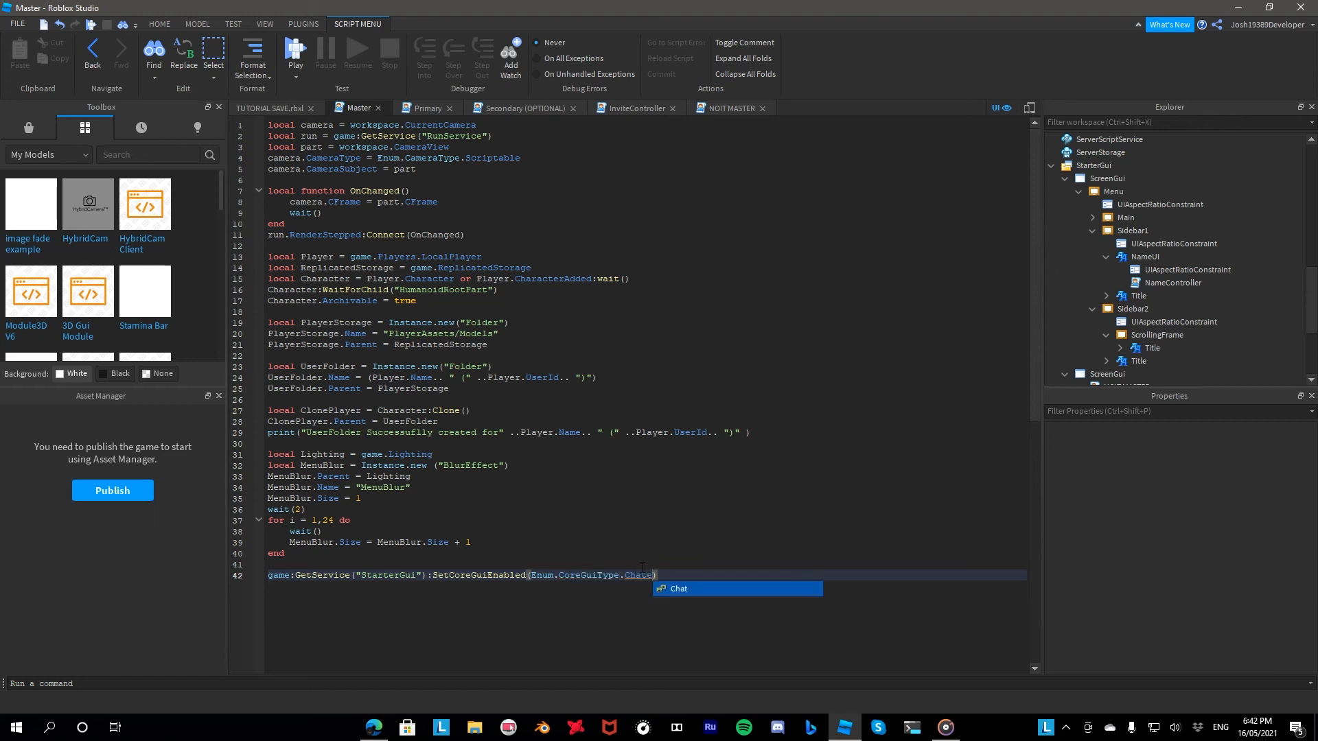
key("Return")
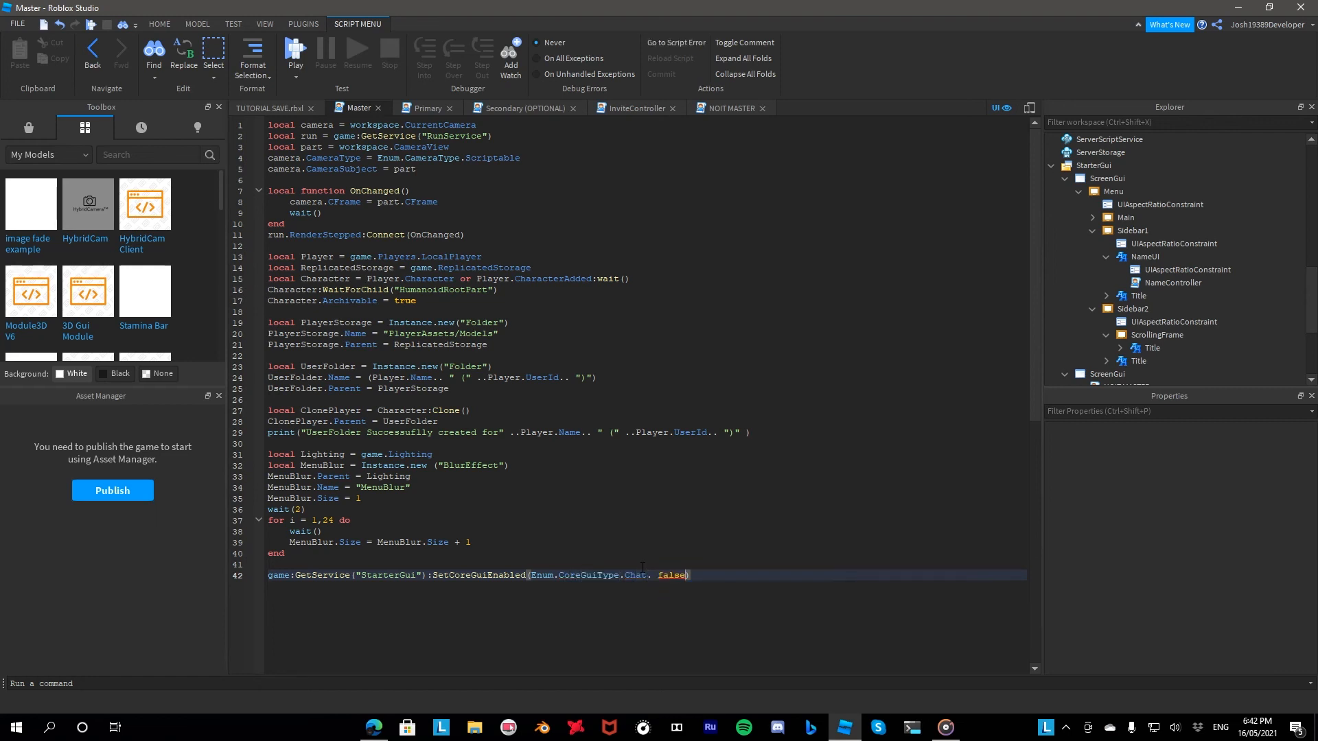
scroll(695, 533, "down", 1)
left_click(654, 539)
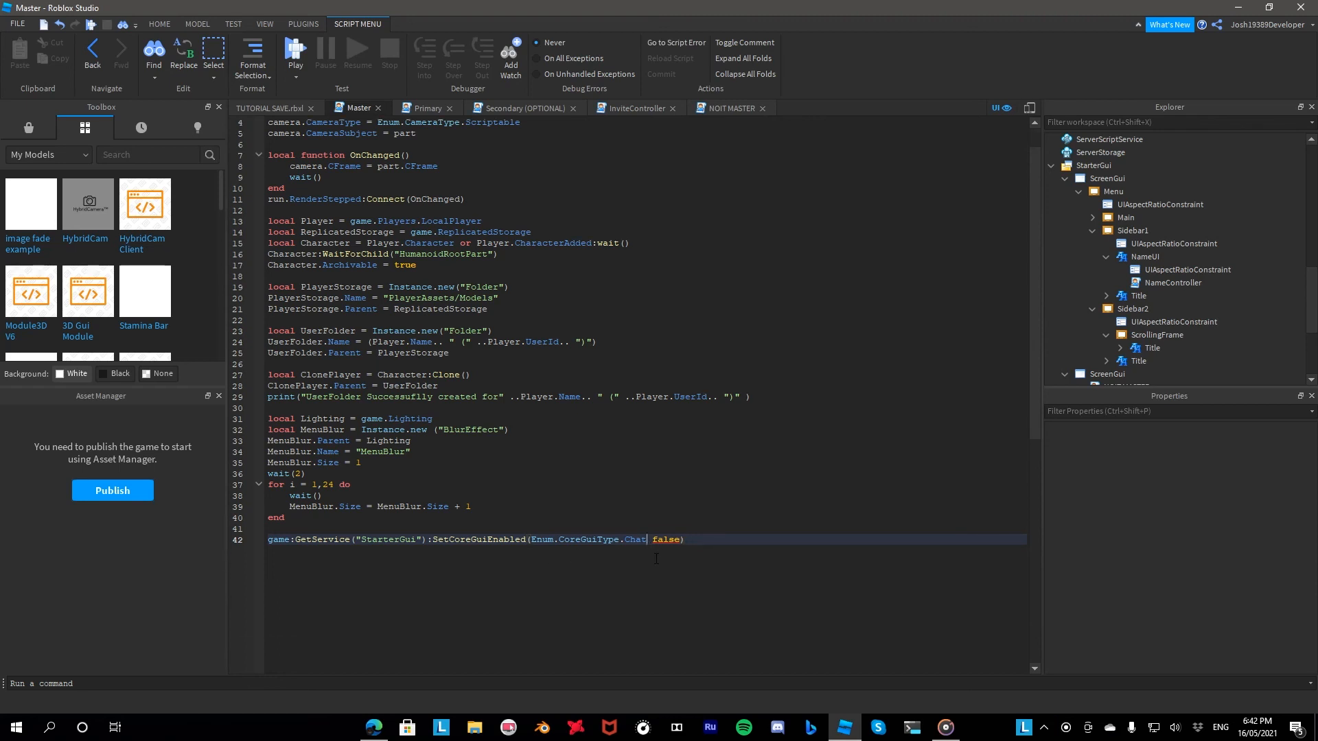
key("BackSpace")
type(",")
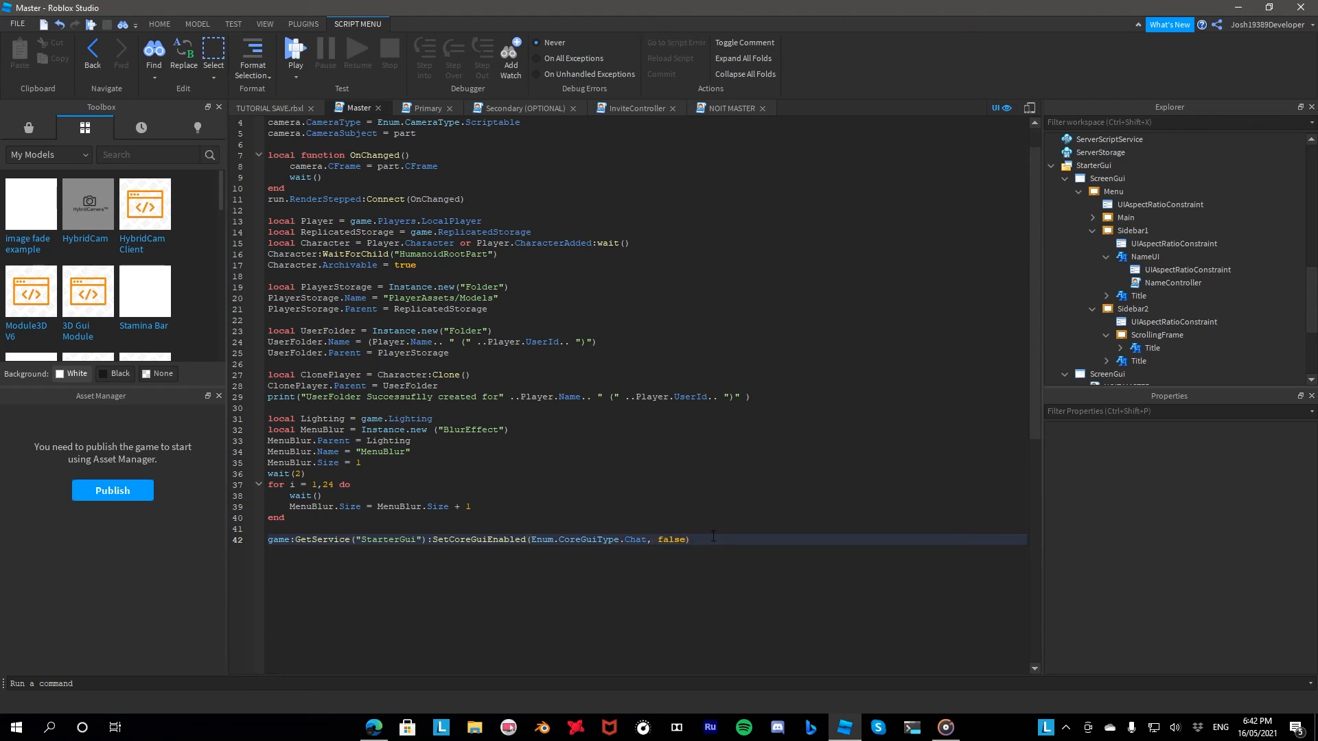
Duplicate the SetCoreGuiEnabled line directly below and change the copy's arguments to Enum.CoreGuiType.PlayerList, false
left_click(239, 541)
key("ctrl+c")
left_click(698, 549)
key("Return")
key("ctrl+v")
left_click_drag(696, 550, 625, 552)
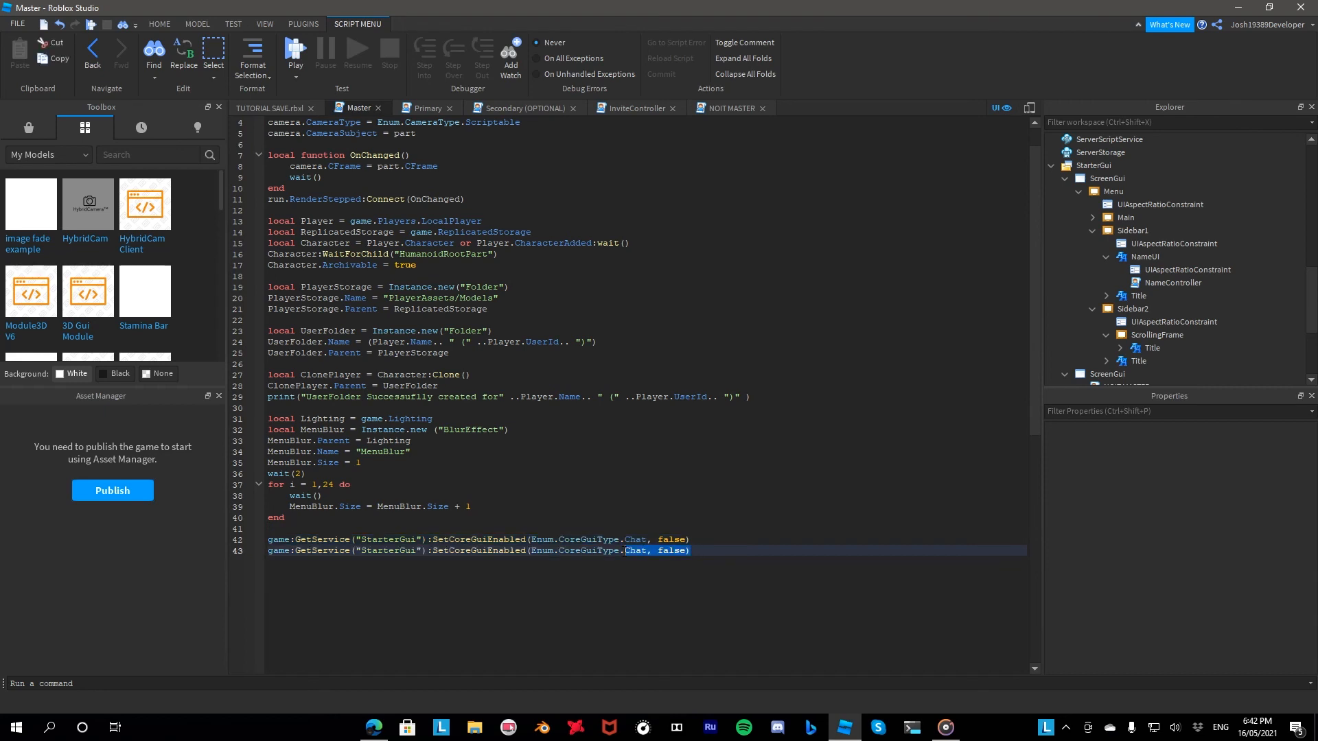
key("BackSpace")
type("P")
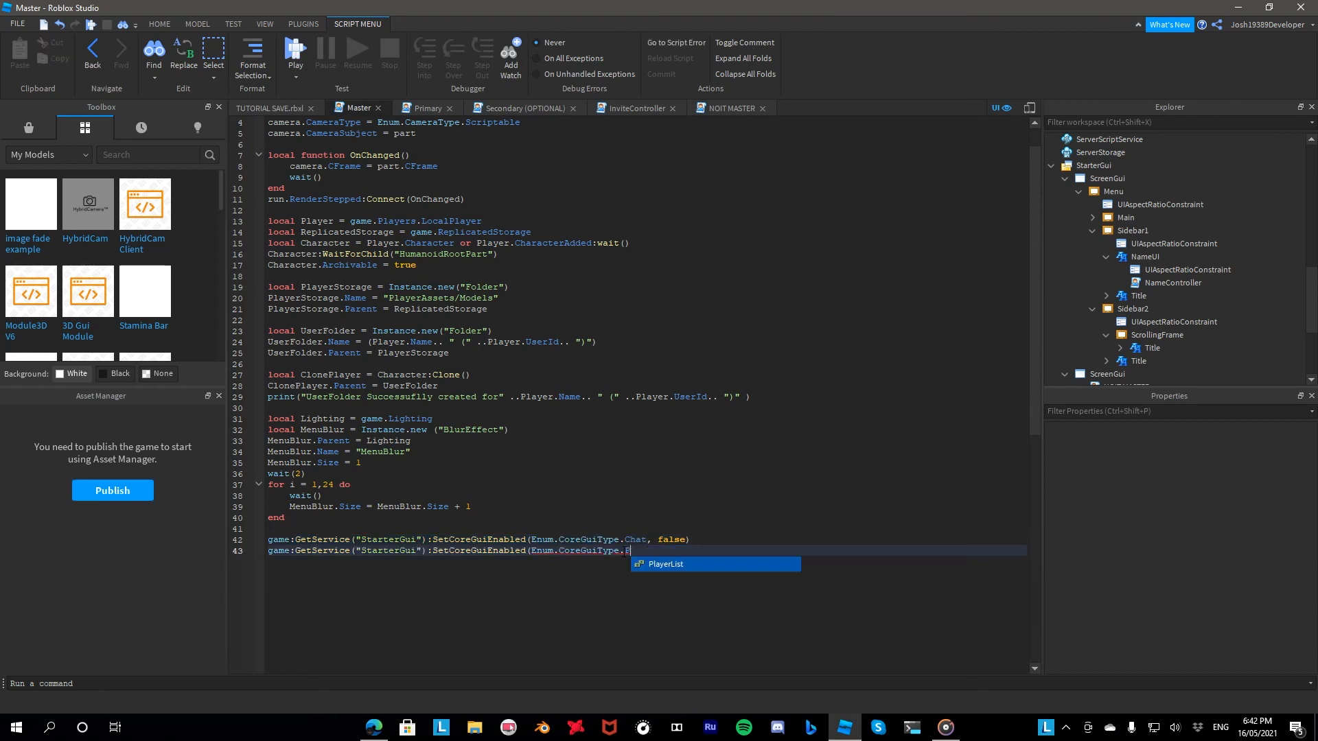
type("layerList, fa")
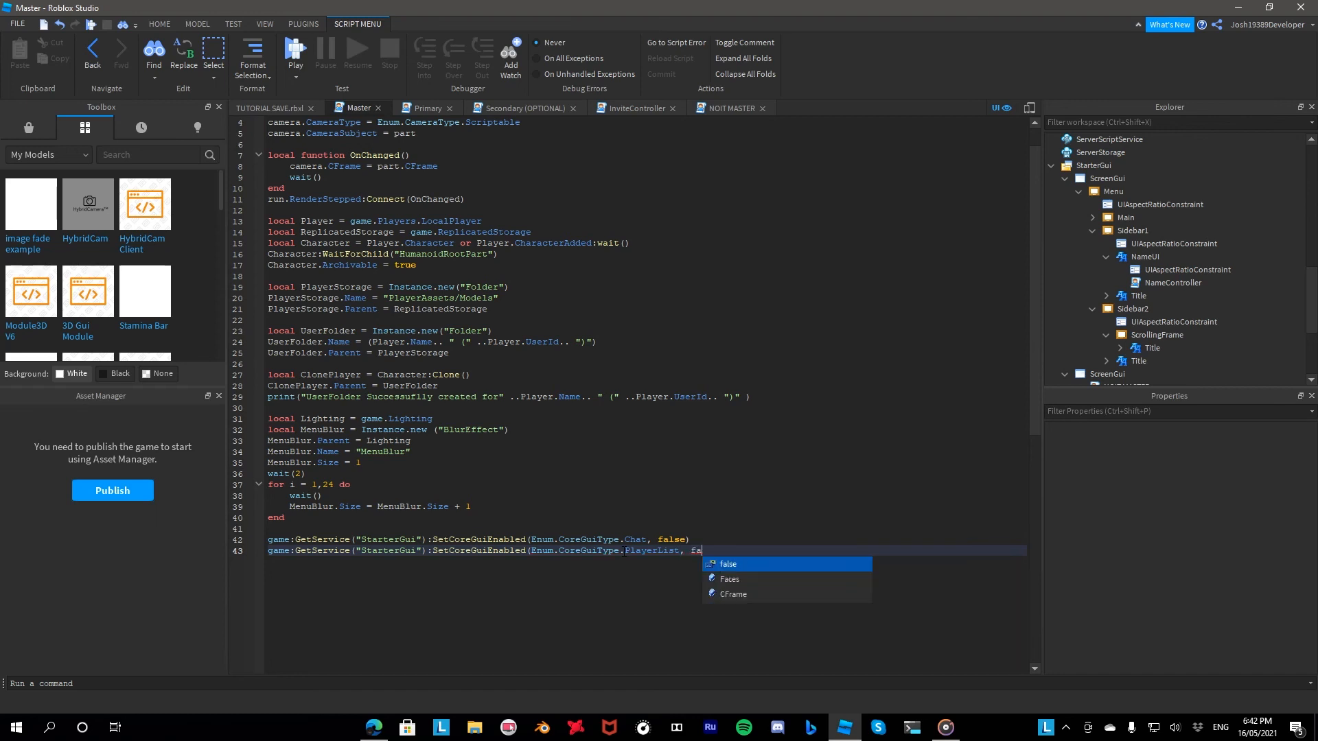
type("lse)")
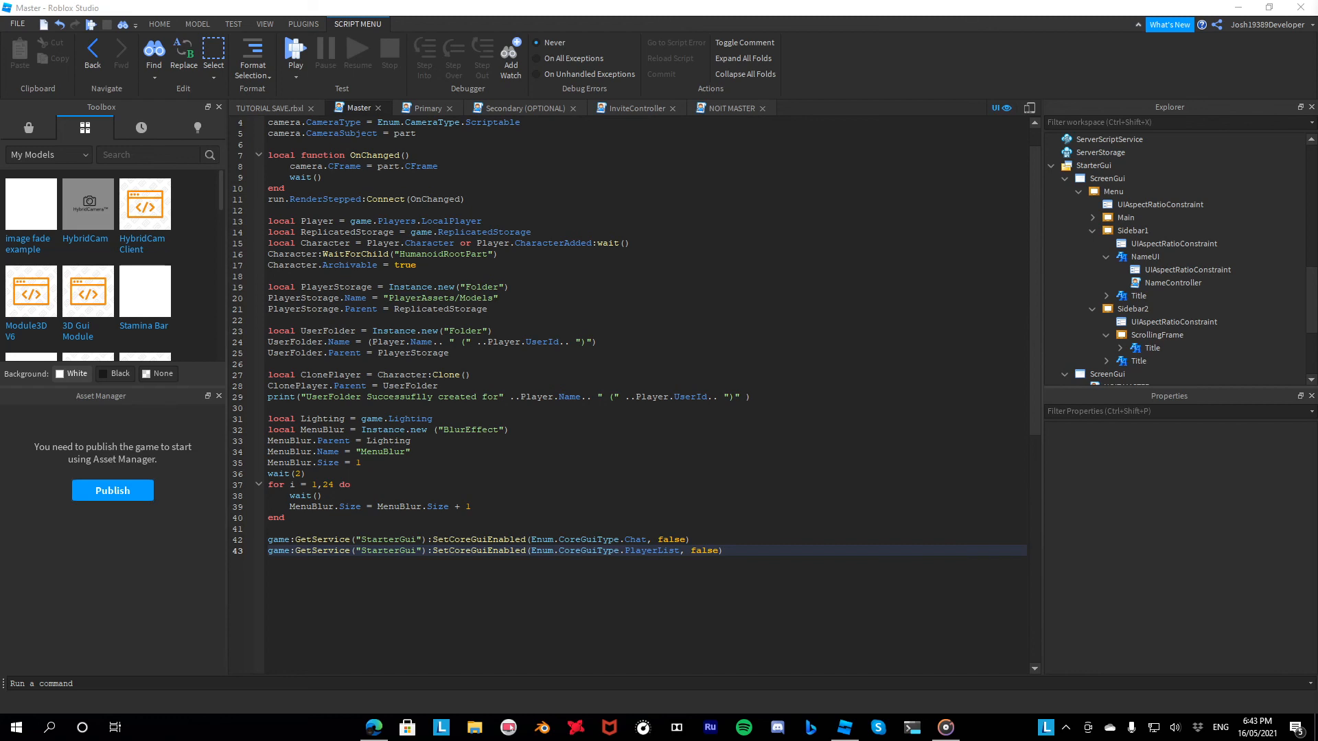
Below the core GUI lines, leave a blank line and add an "if game.Players.PlayerAdded then" block
left_click(326, 572)
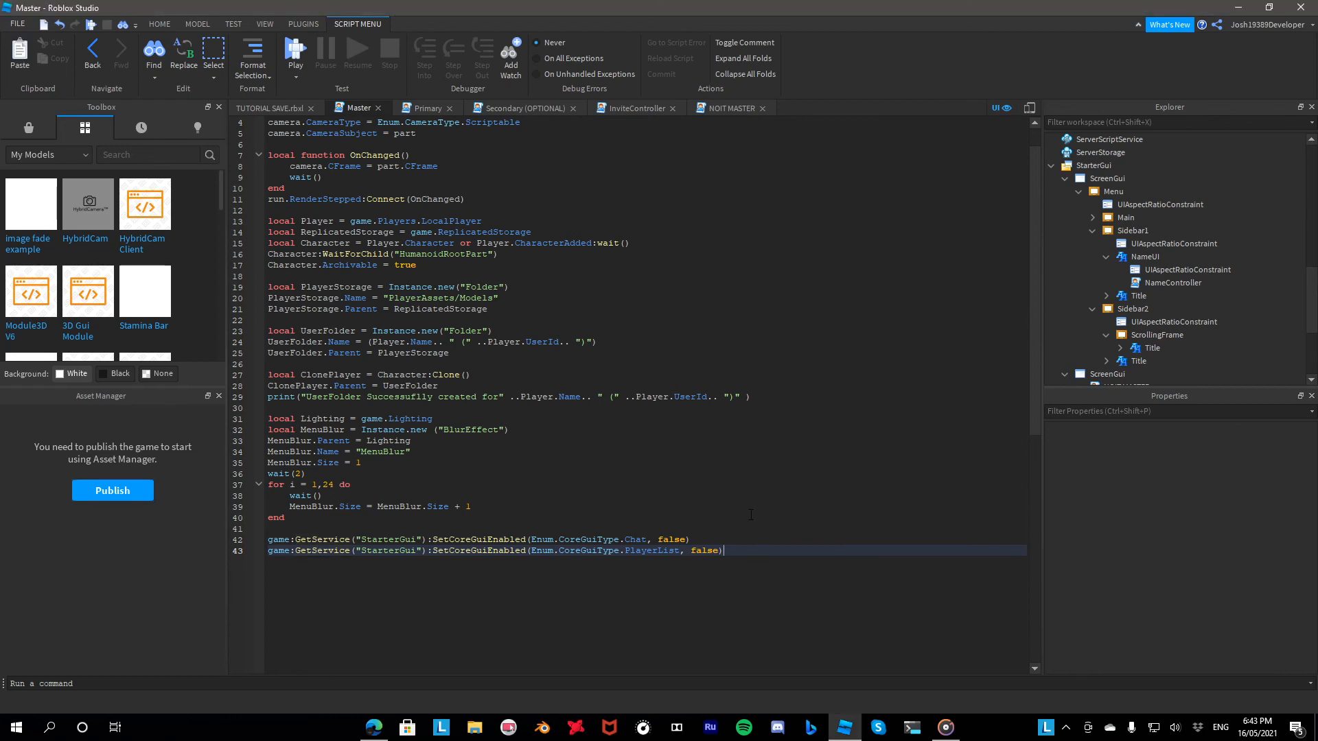
key("Return")
key("Return")
type("if game")
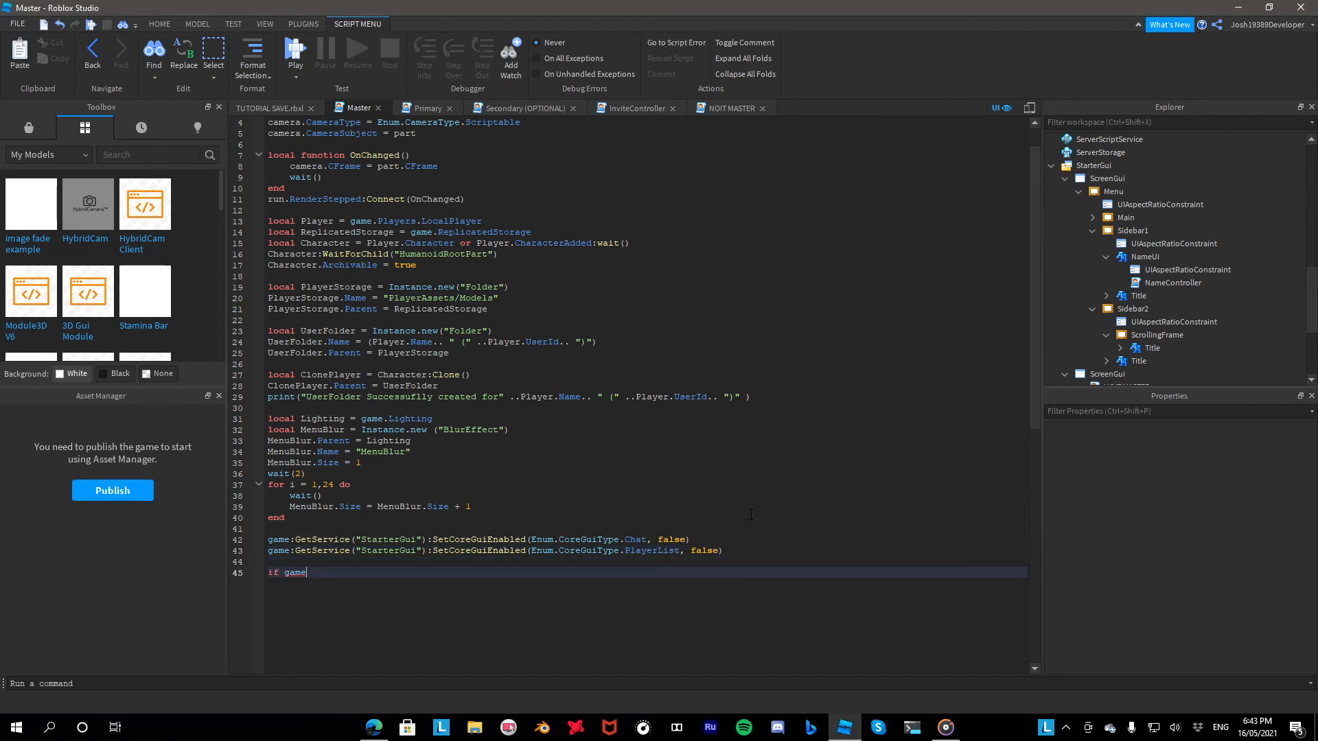
type(".P")
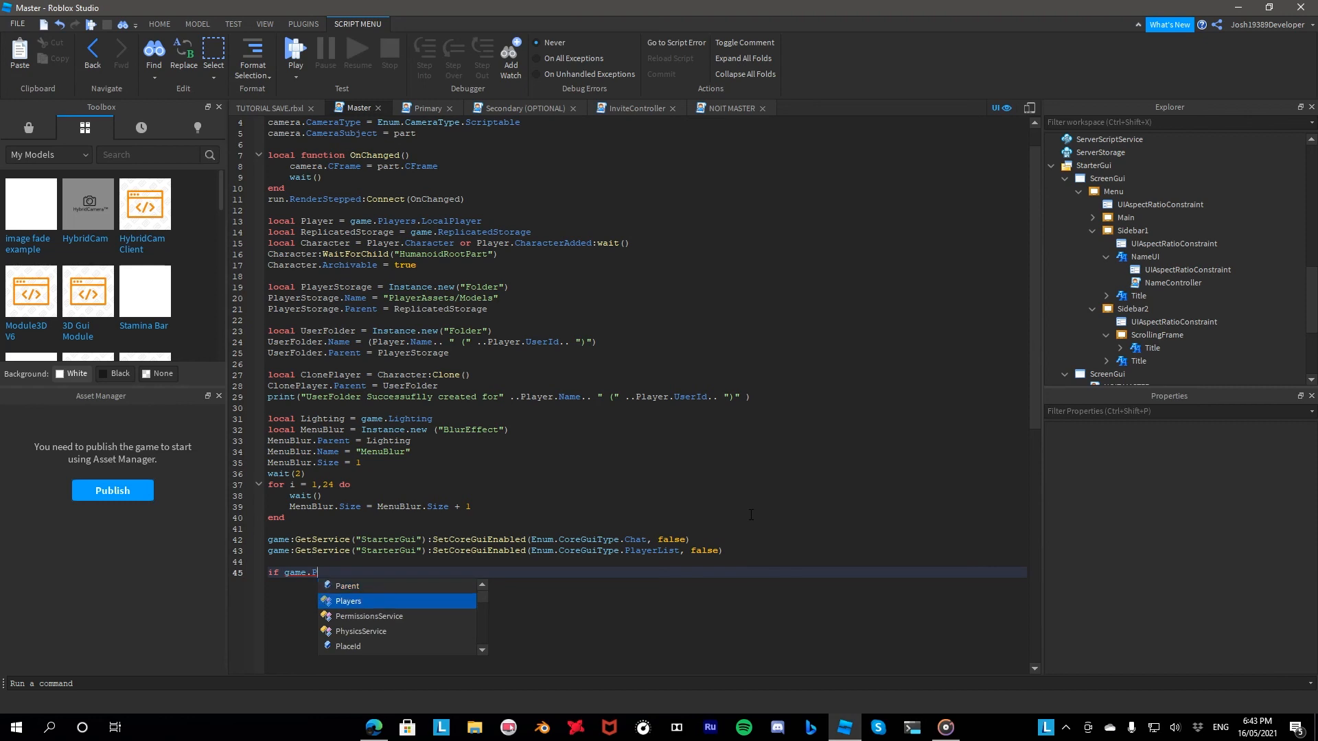
type("layers.PlayerAdded")
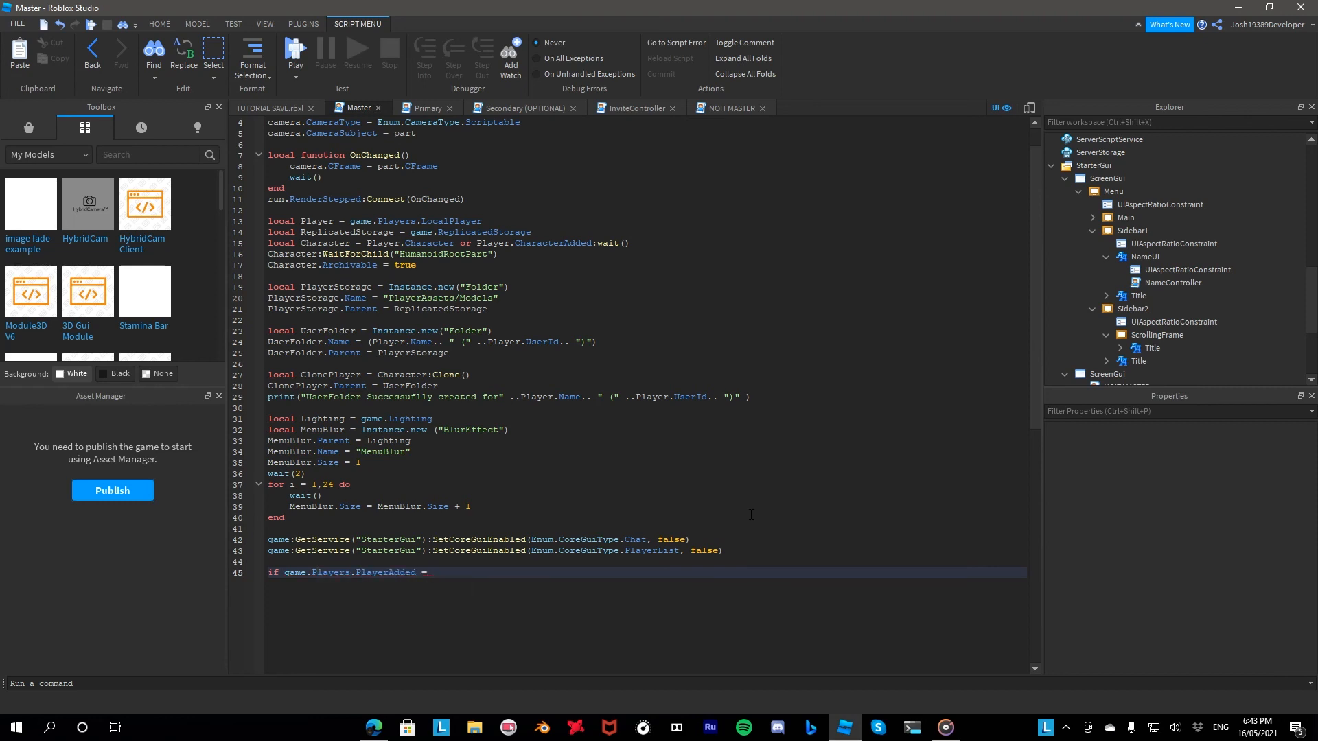
type(" =")
key("BackSpace")
type("then")
key("Return")
Add game:GetService("Players") as the first line inside the if block
type("game")
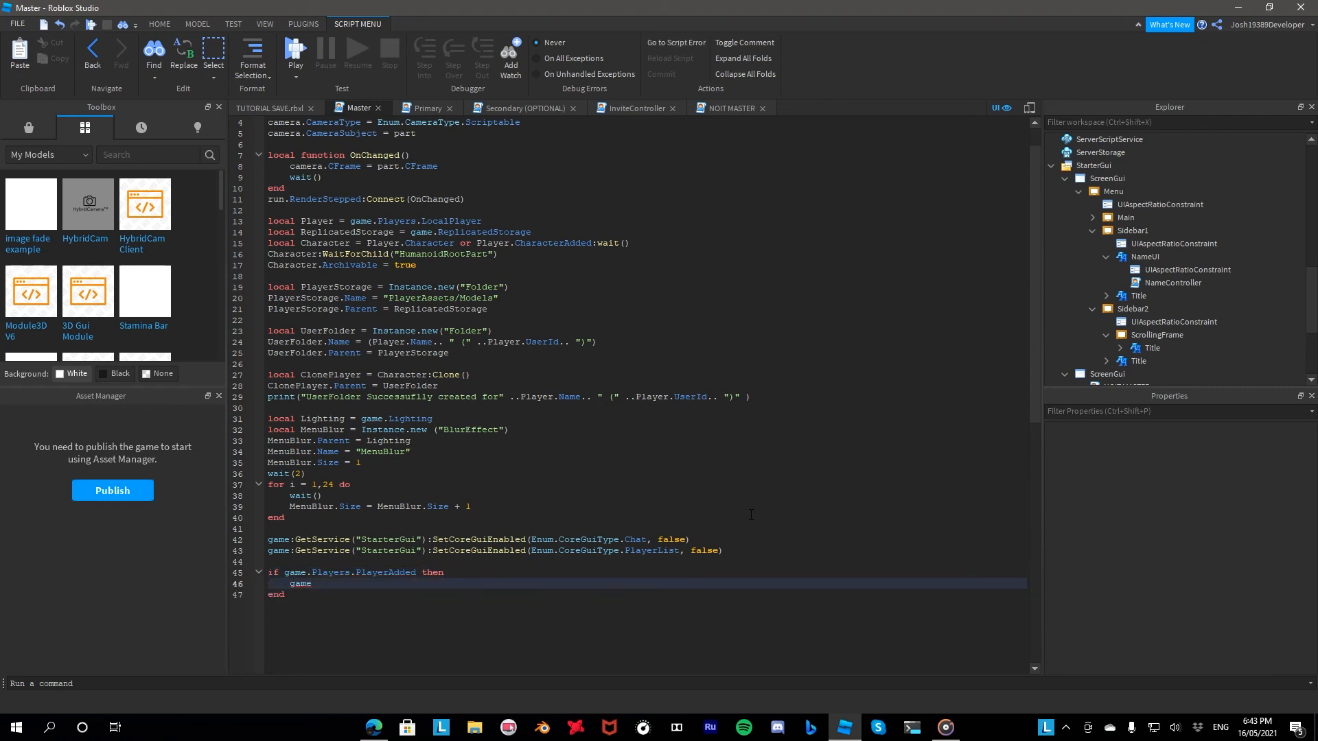
type(":GetService(\"P")
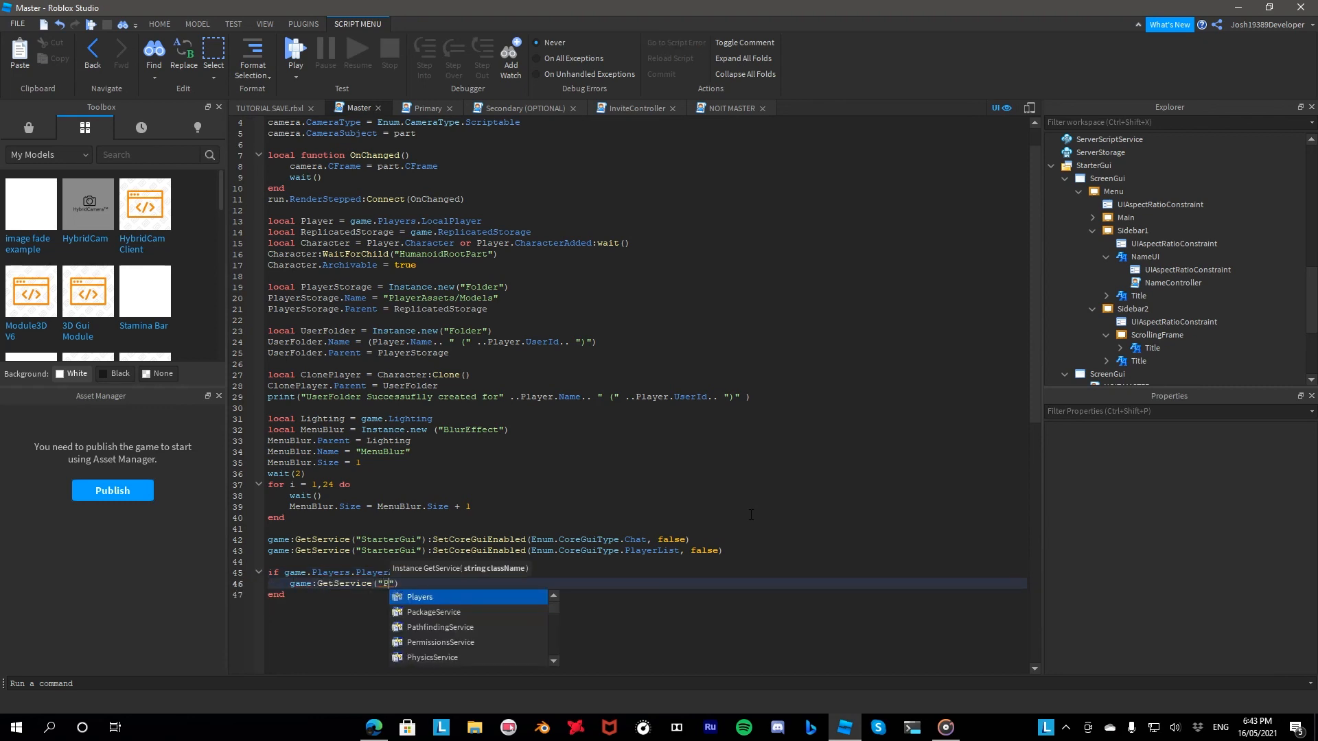
key("Return")
key("Return")
On the next line of the if block, add game.Players.LocalPlayer.Character:WaitForChild("Humanoid")
type("game")
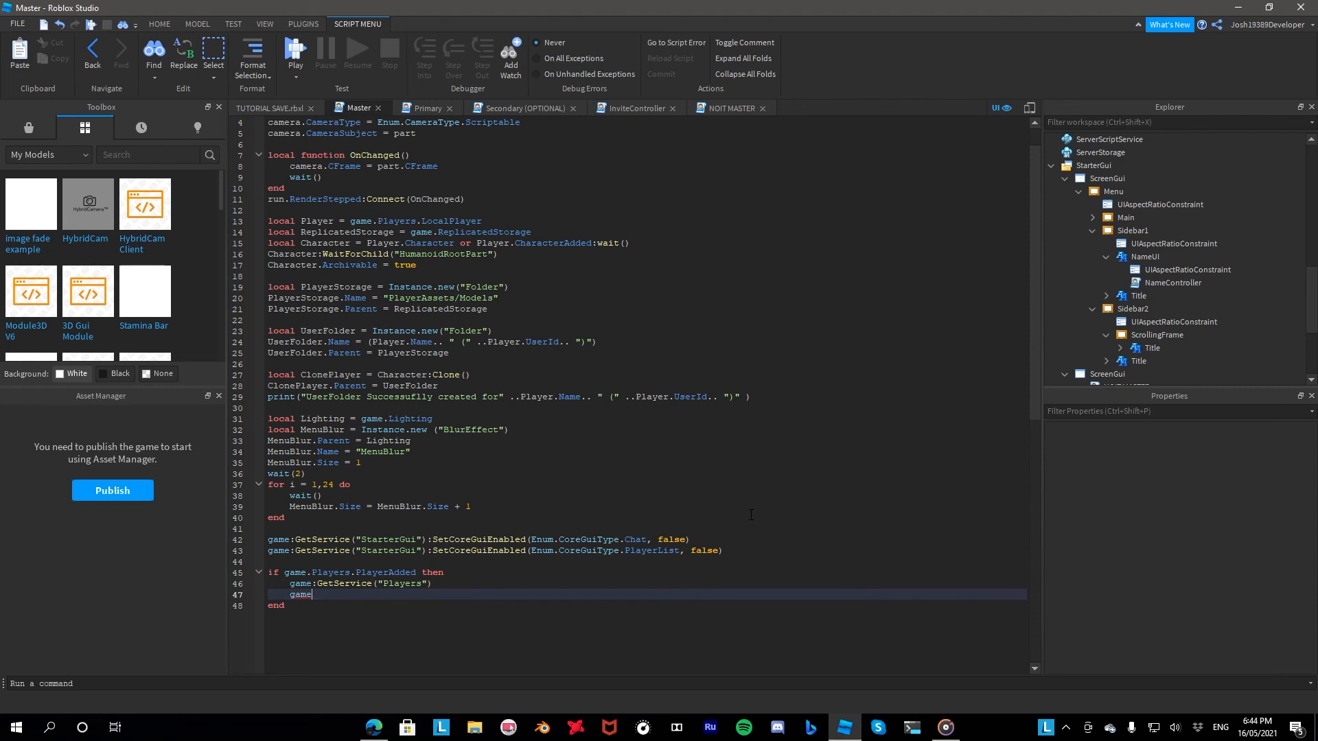
type(".Players.Lo")
key("Return")
type(".Charact")
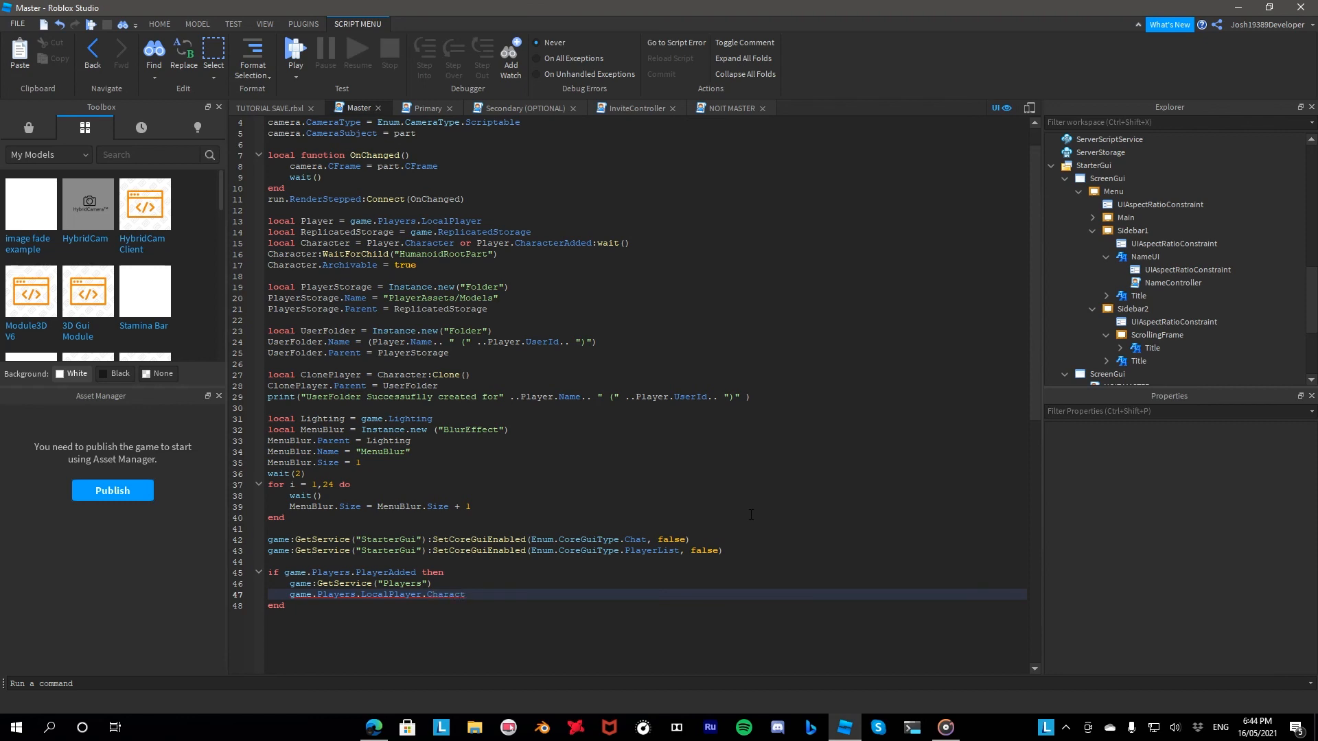
type("er:WaitForChild(\"Humanoid")
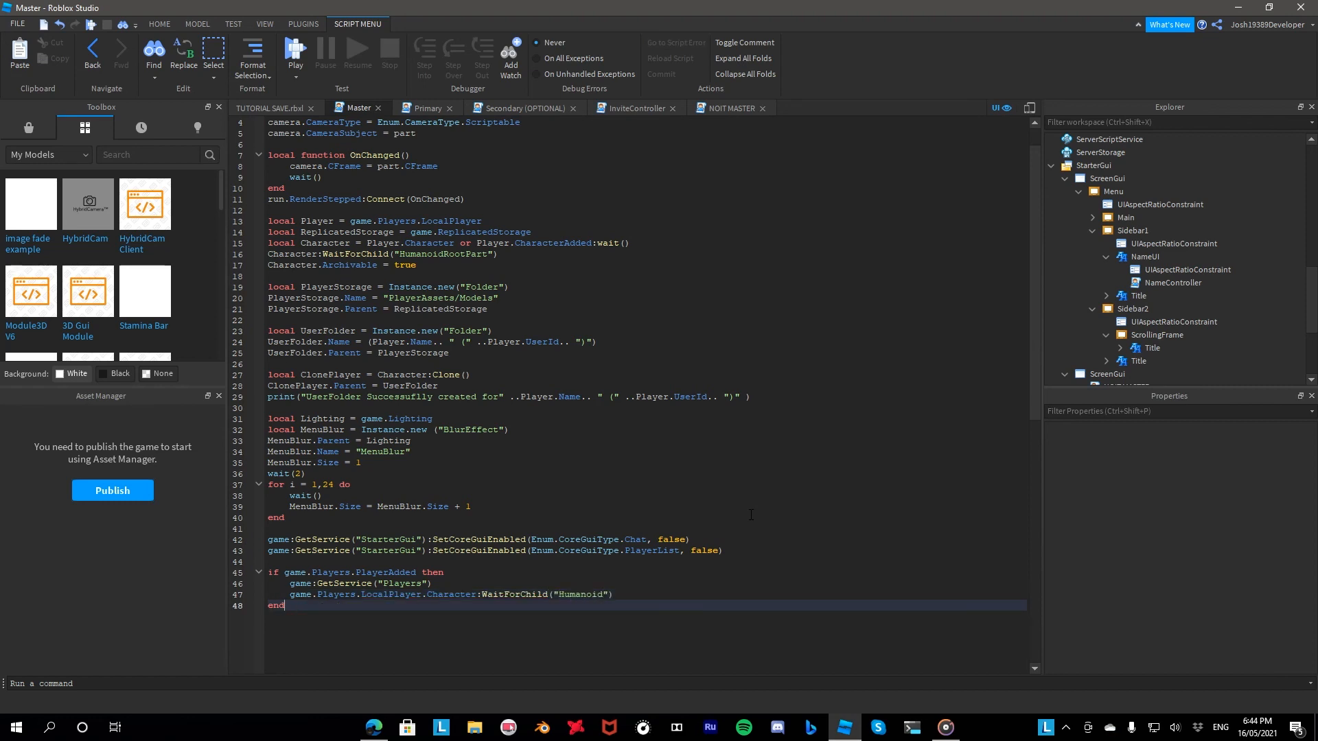
Finish the if block with game.Players.LocalPlayer.Character.Humanoid.Walkspeed = 0
key("Return")
type("game.Players.LocalPlayer")
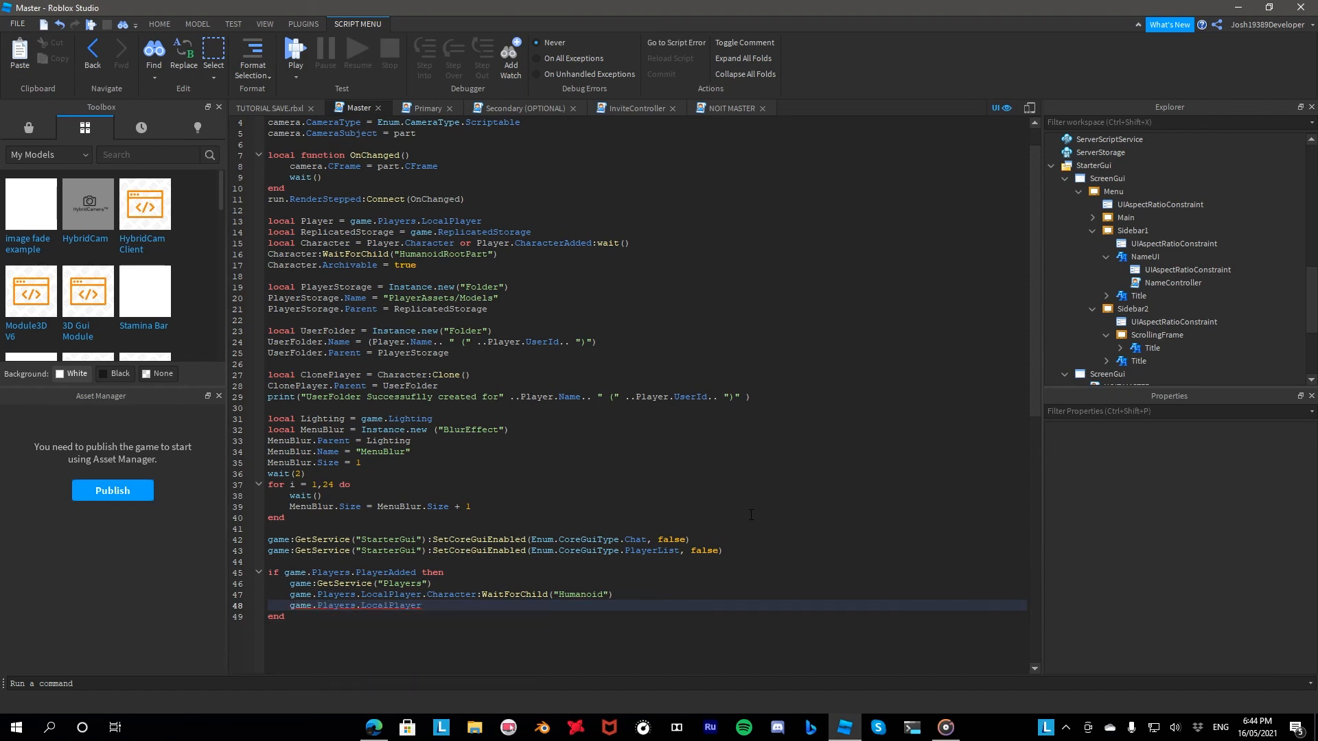
type(".Character.Humanoid.Walkspeed = 0")
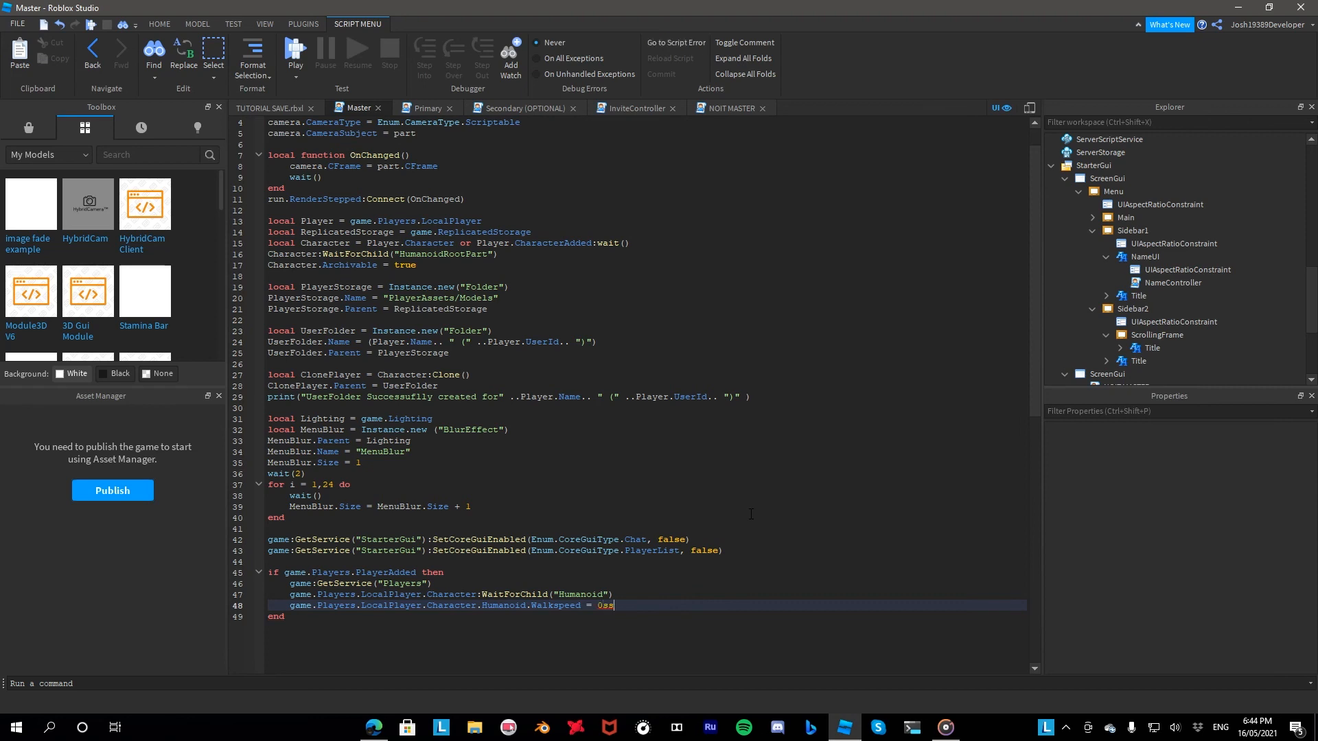
key("Down")
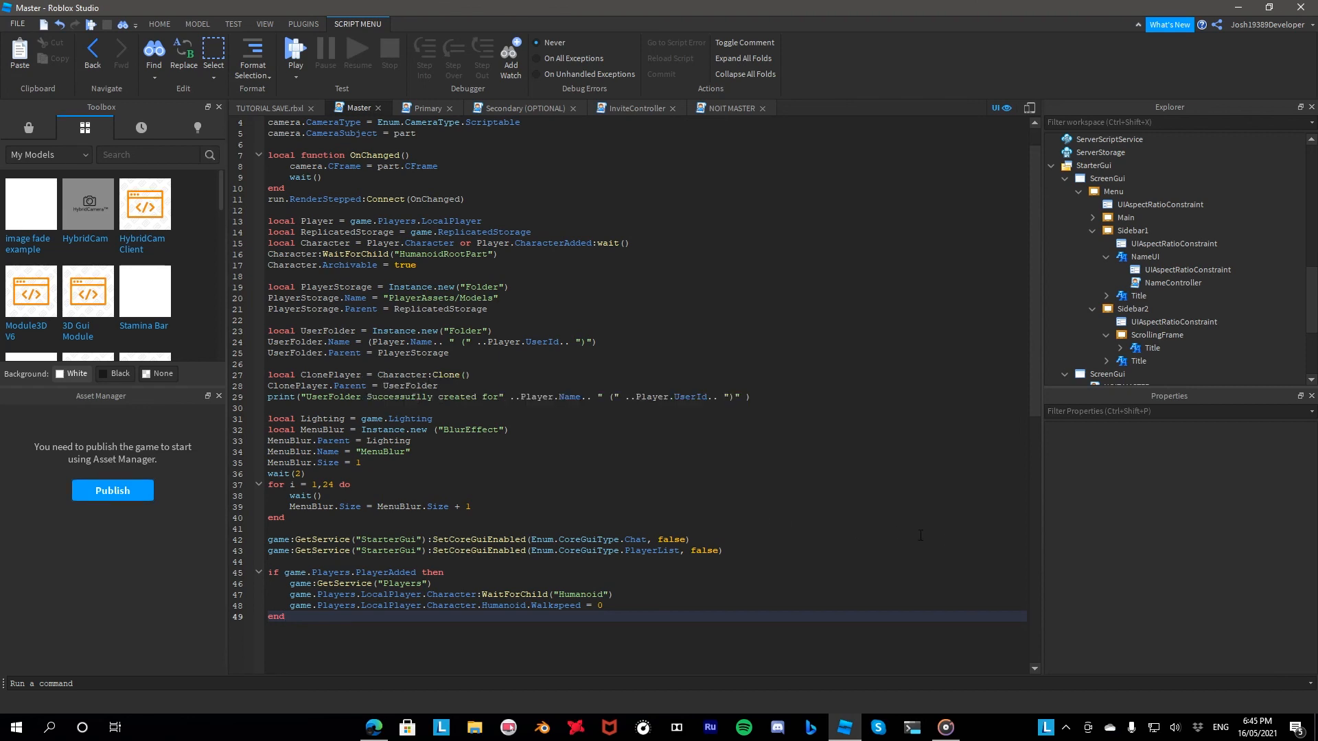
Return to the TUTORIAL SAVE.rbxl view and expand the Main frame under Menu in the object hierarchy
left_click(304, 24)
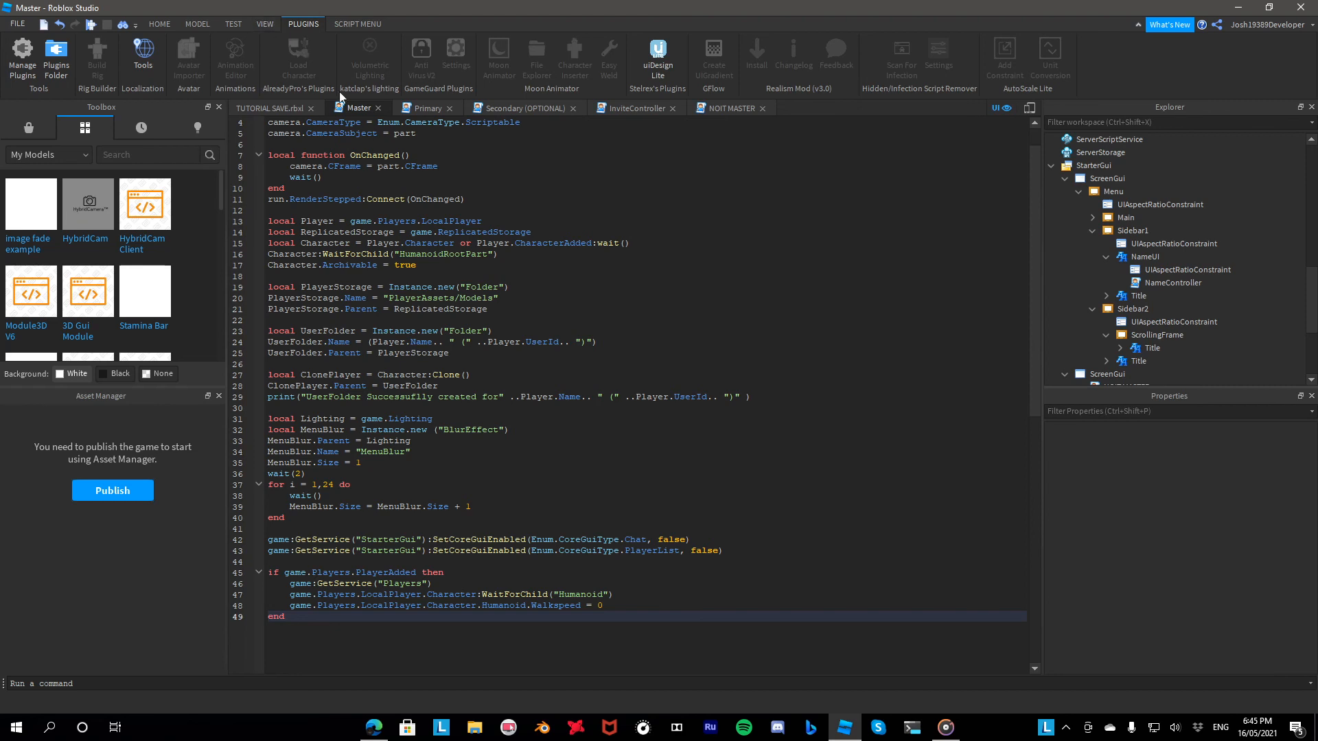
left_click(277, 107)
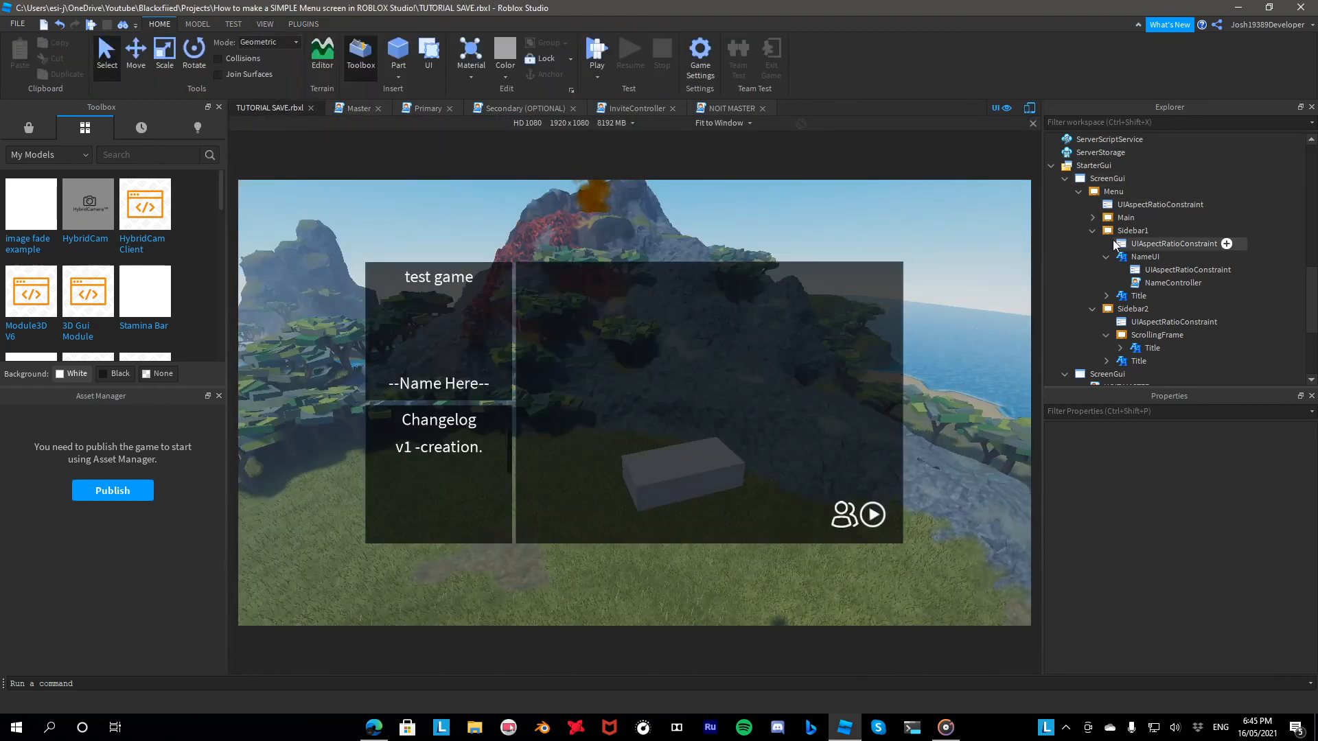
left_click(1094, 217)
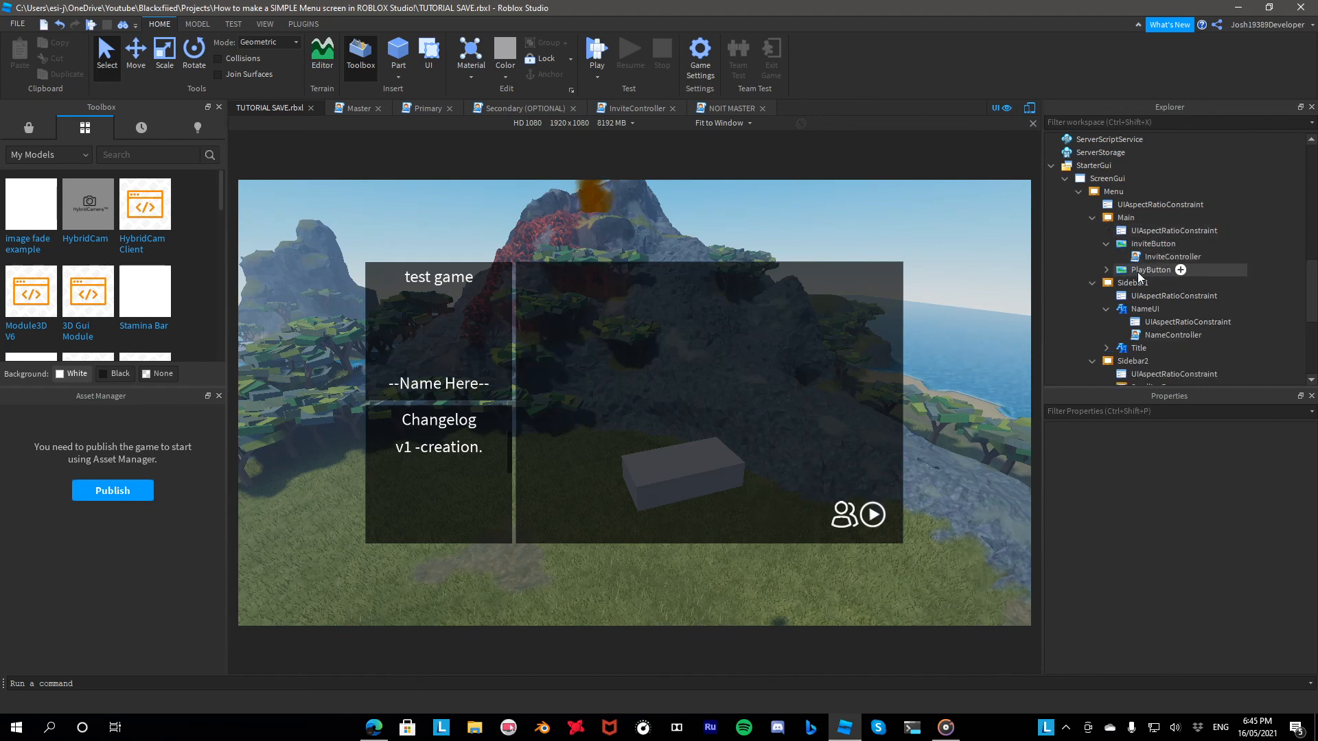